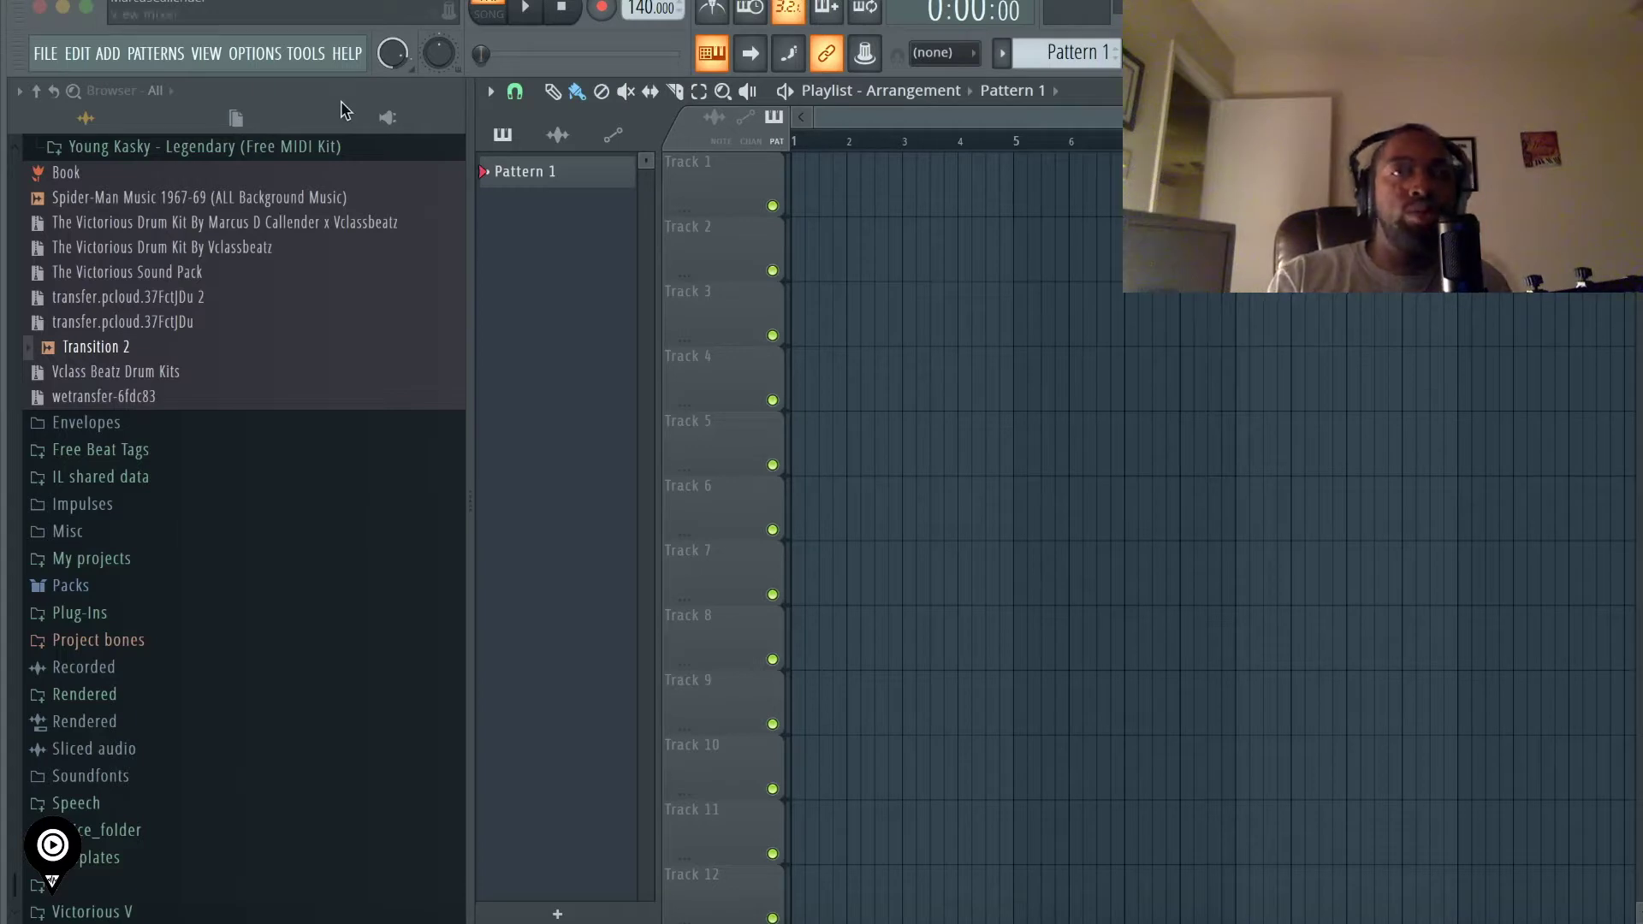
- Narrow the browser and load ZGameEditor Visualizer into effect slot 10 of the Master mixer track
key("F9")
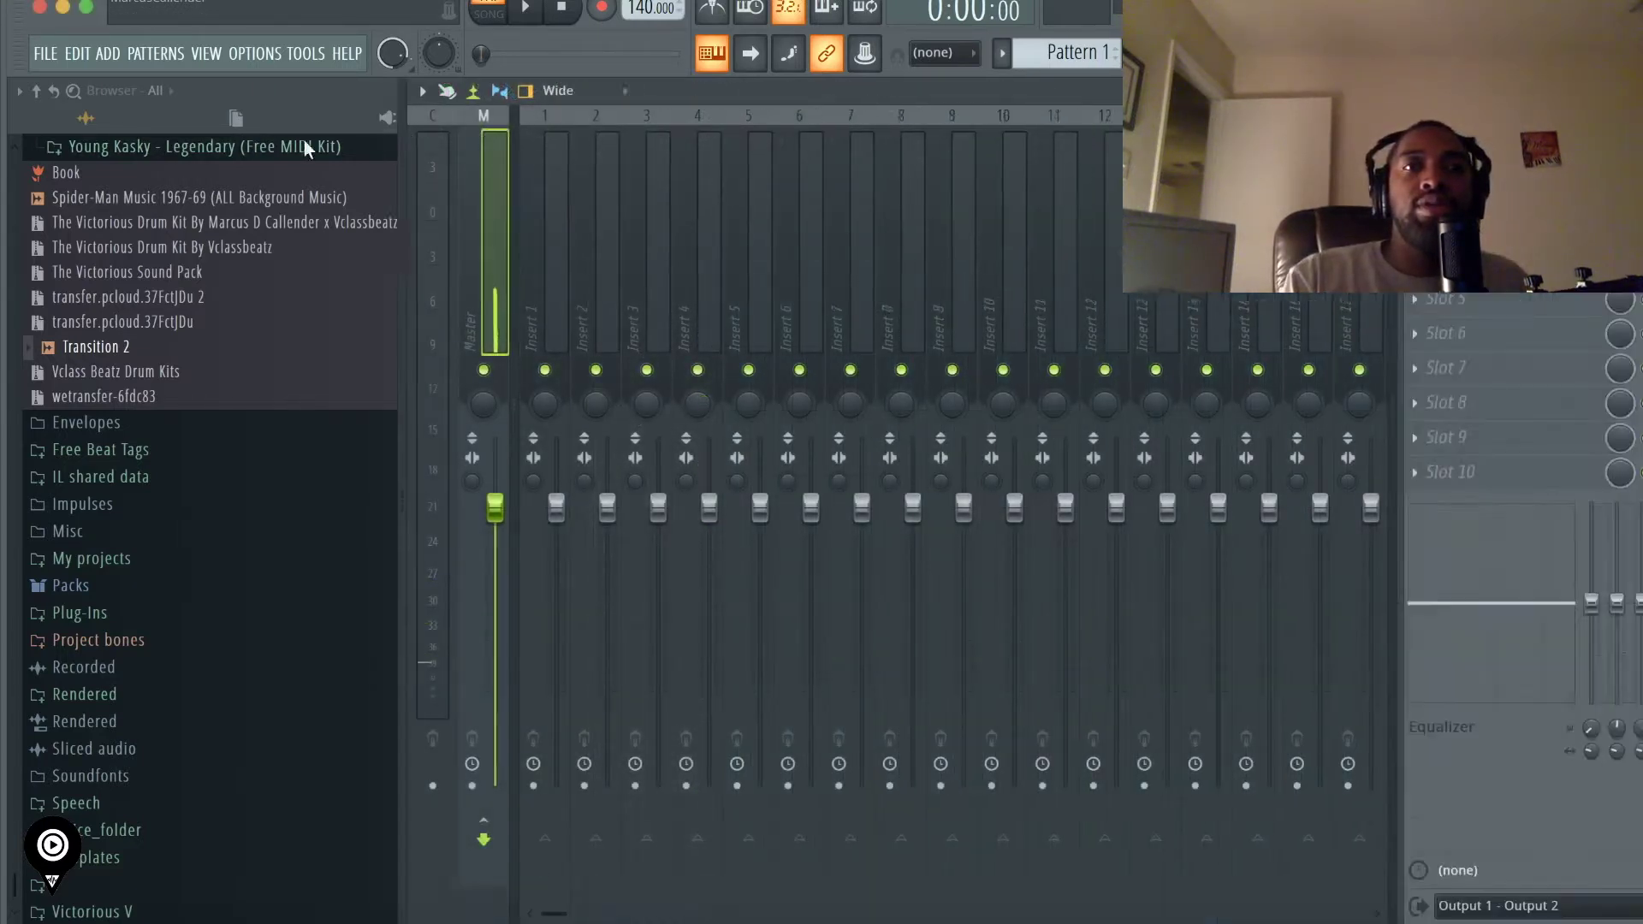
left_click_drag(402, 141, 211, 140)
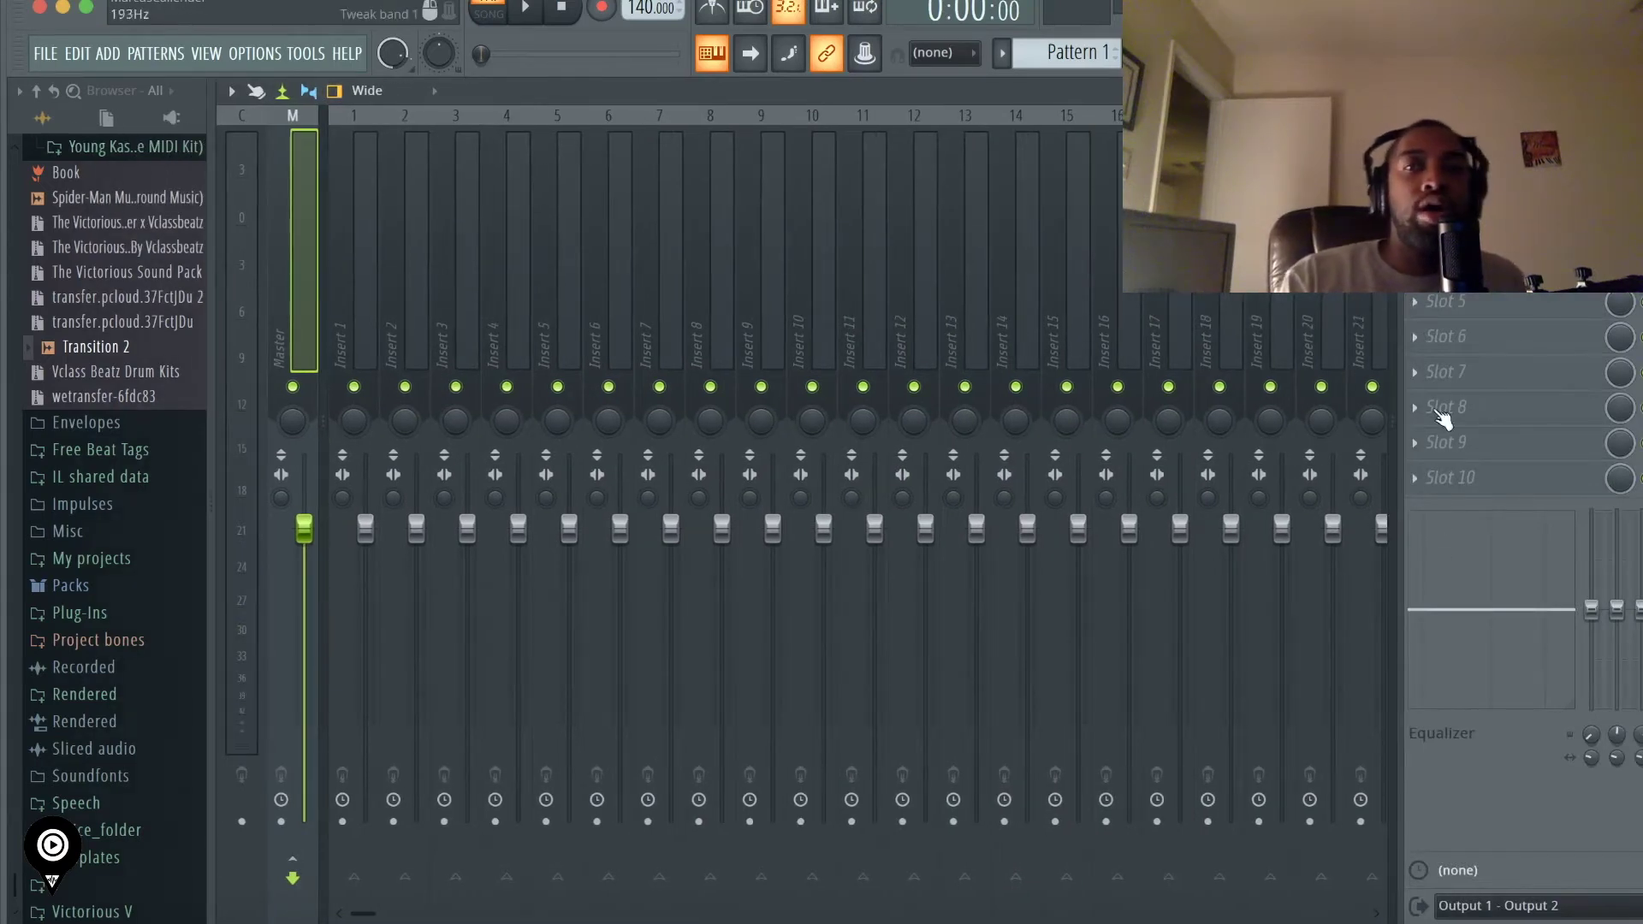
left_click(1422, 479)
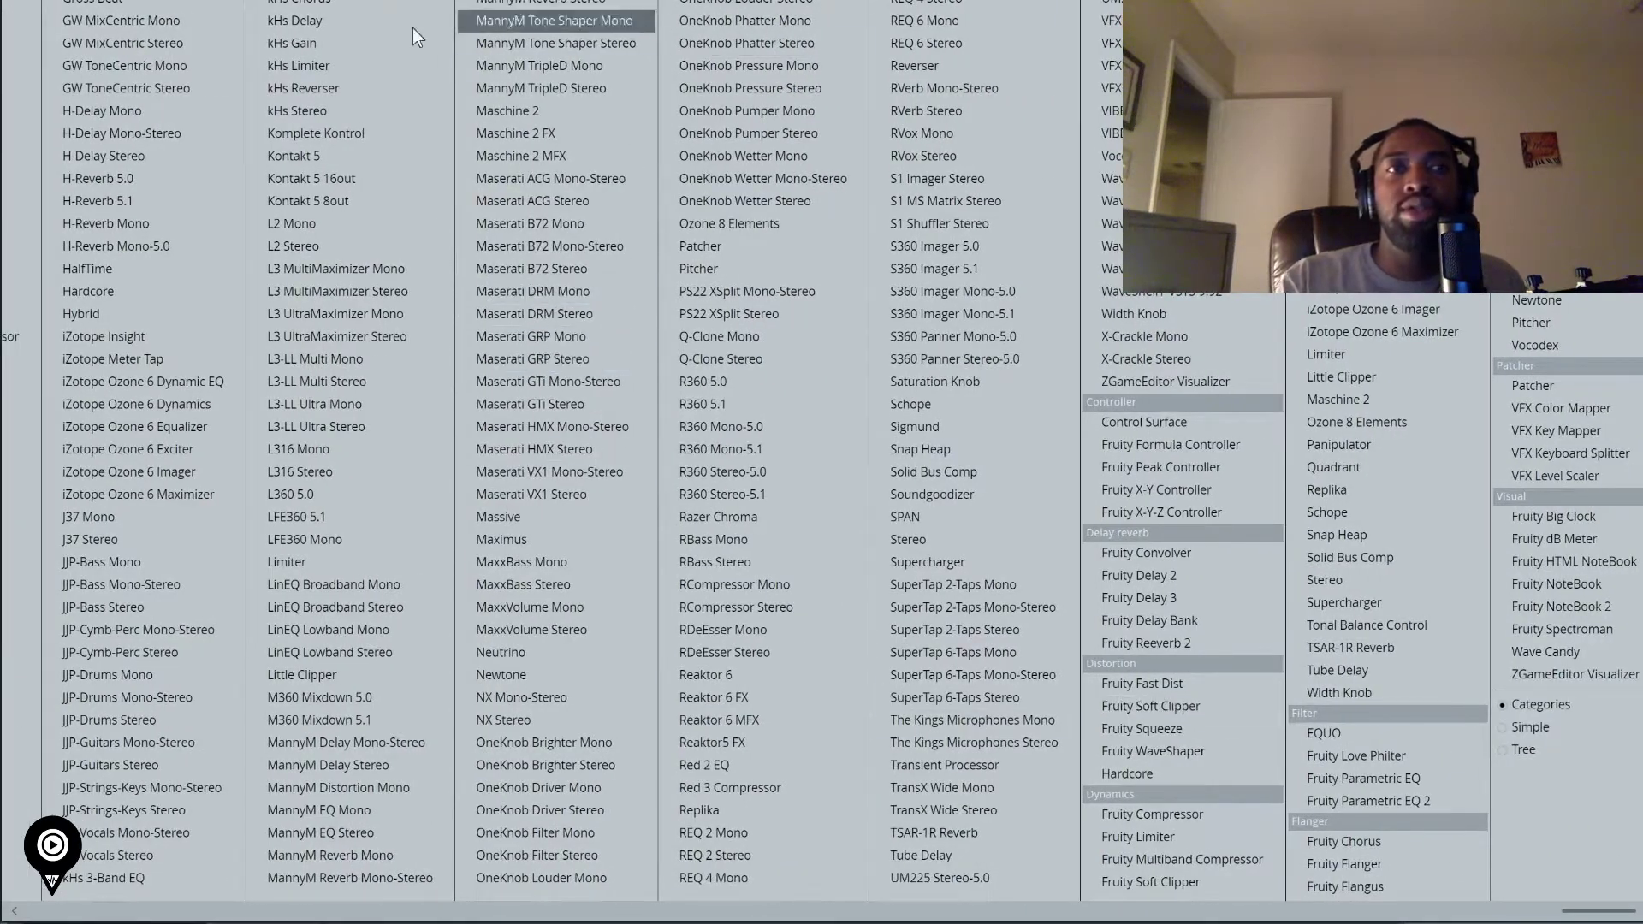
left_click(1569, 676)
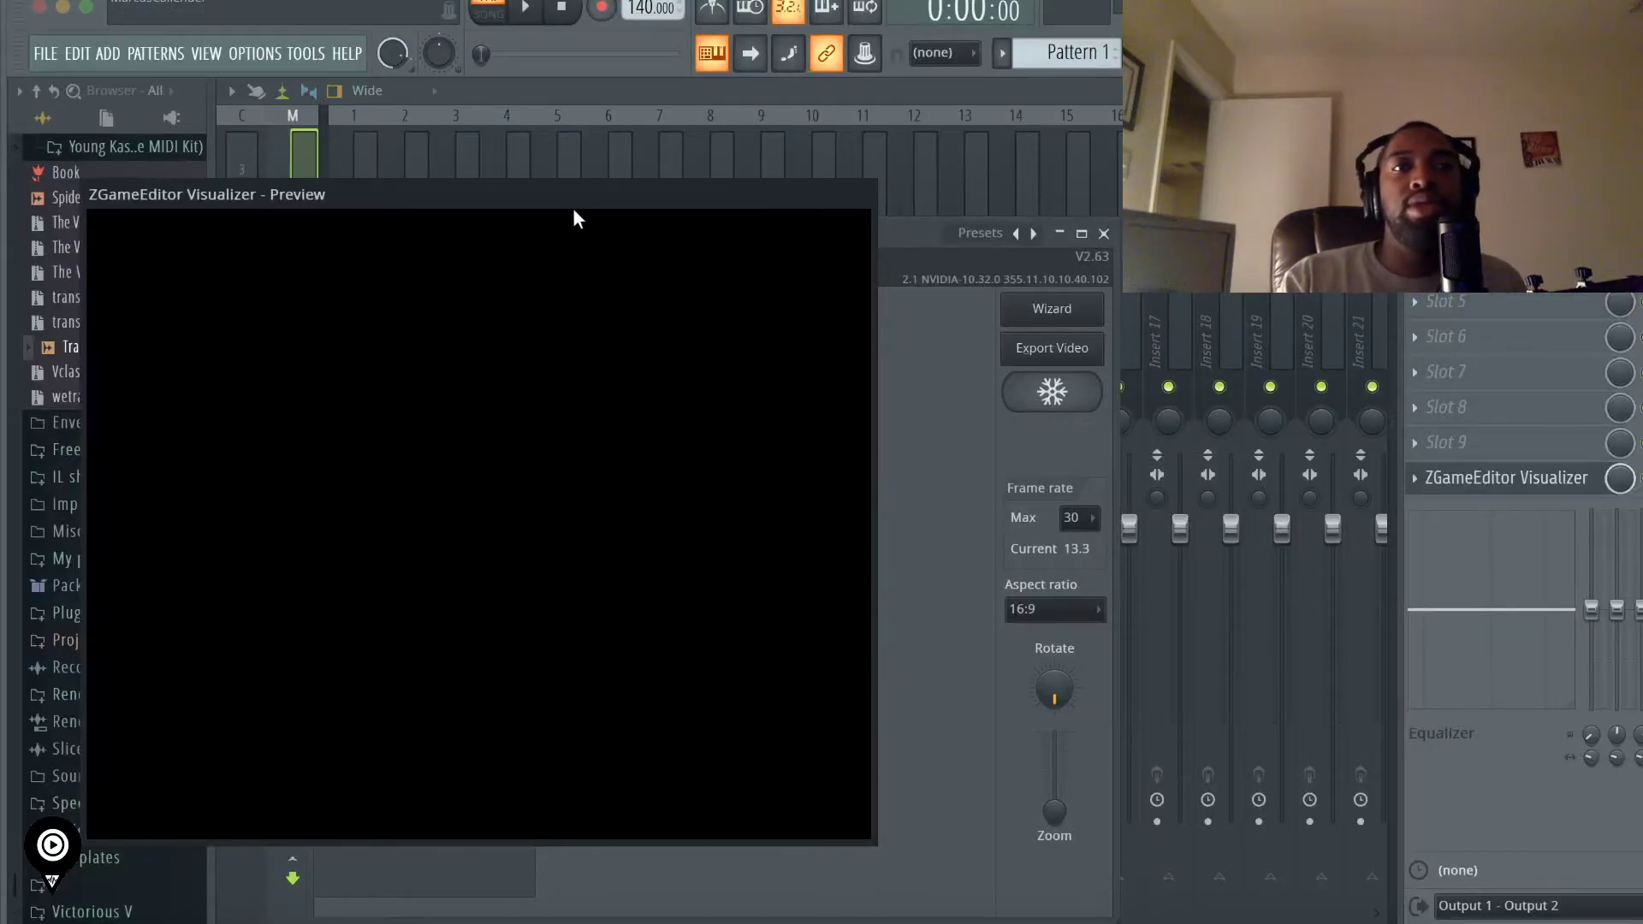
left_click_drag(711, 205, 944, 187)
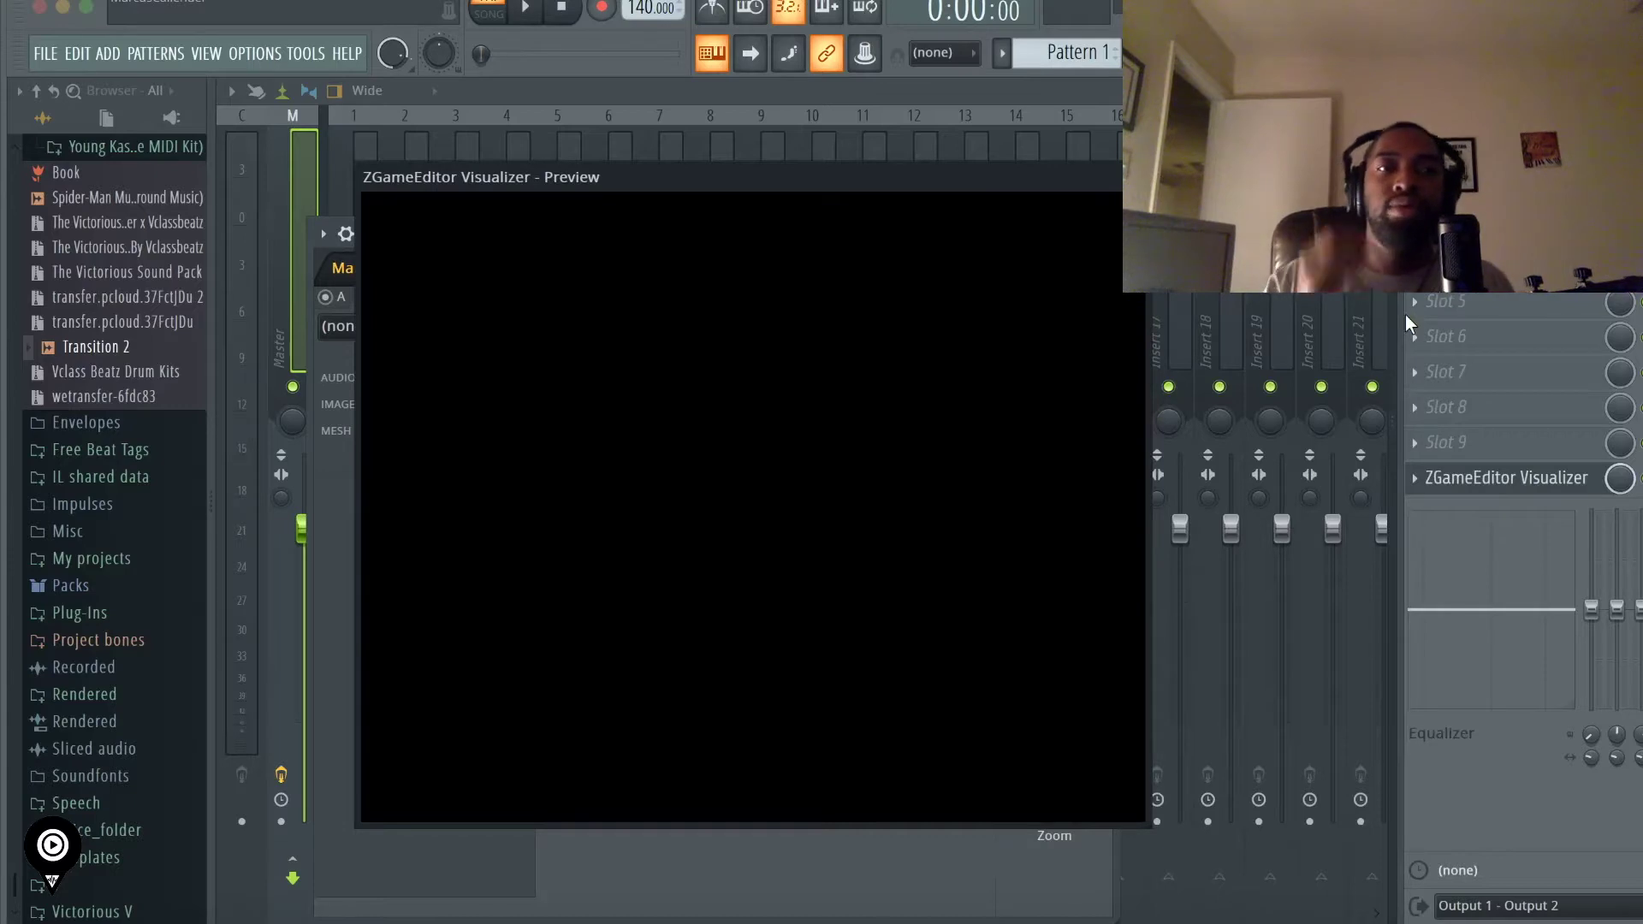
- Place Crooked Eye-140Bpms.mp3 from the New beats folder at bar 1 of Track 1 in the playlist
left_click(1308, 53)
left_click(1307, 53)
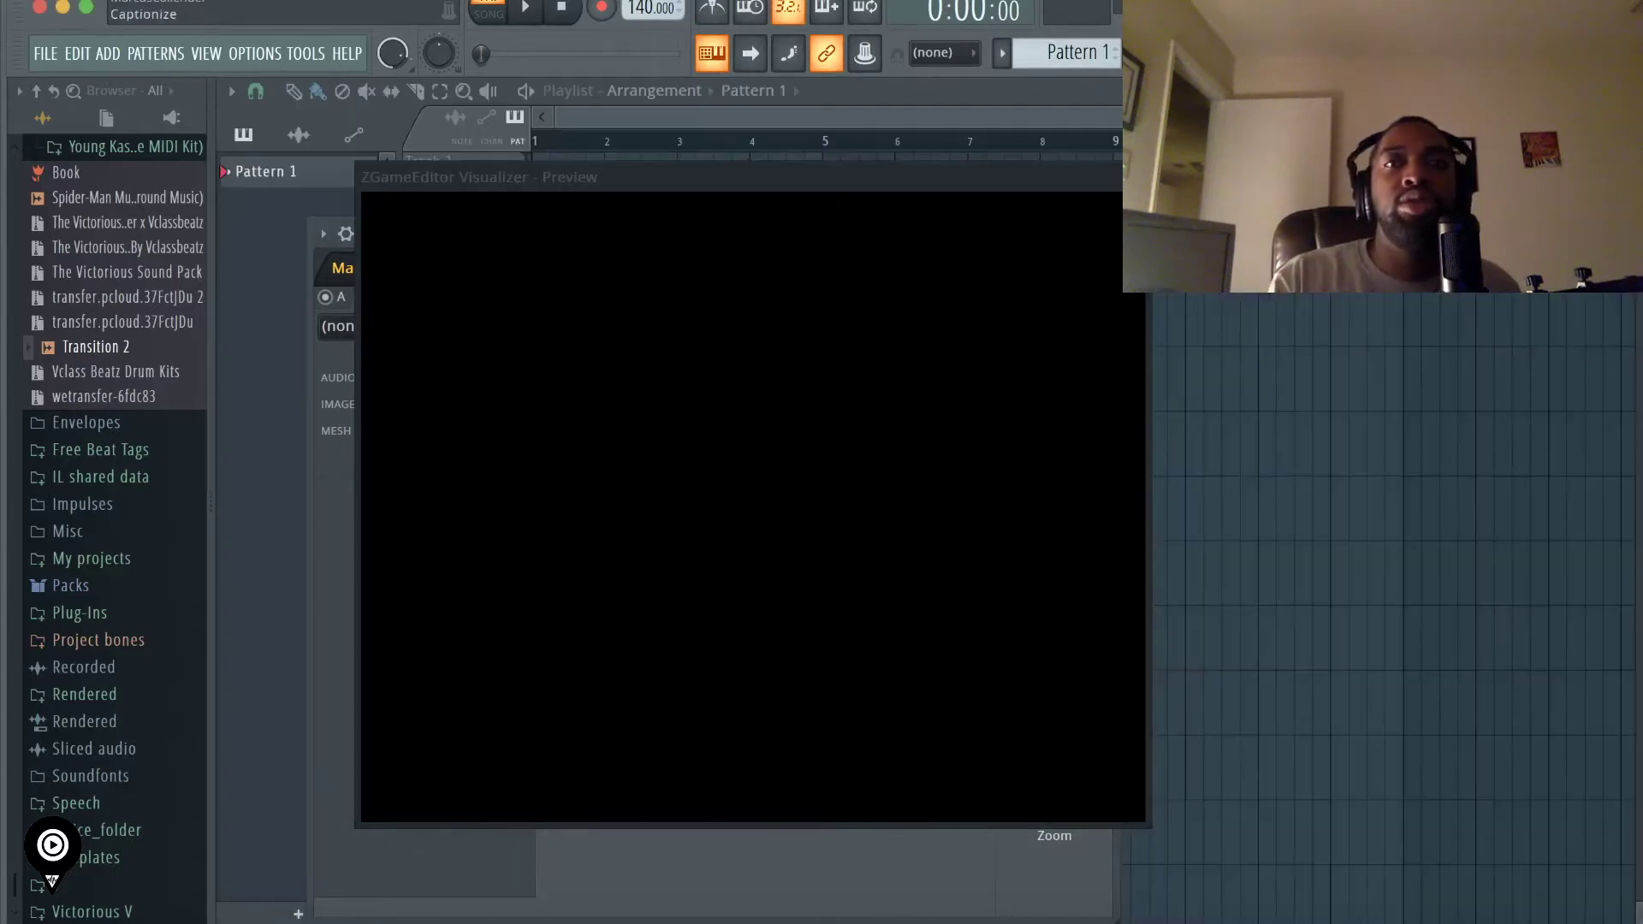
left_click(623, 111)
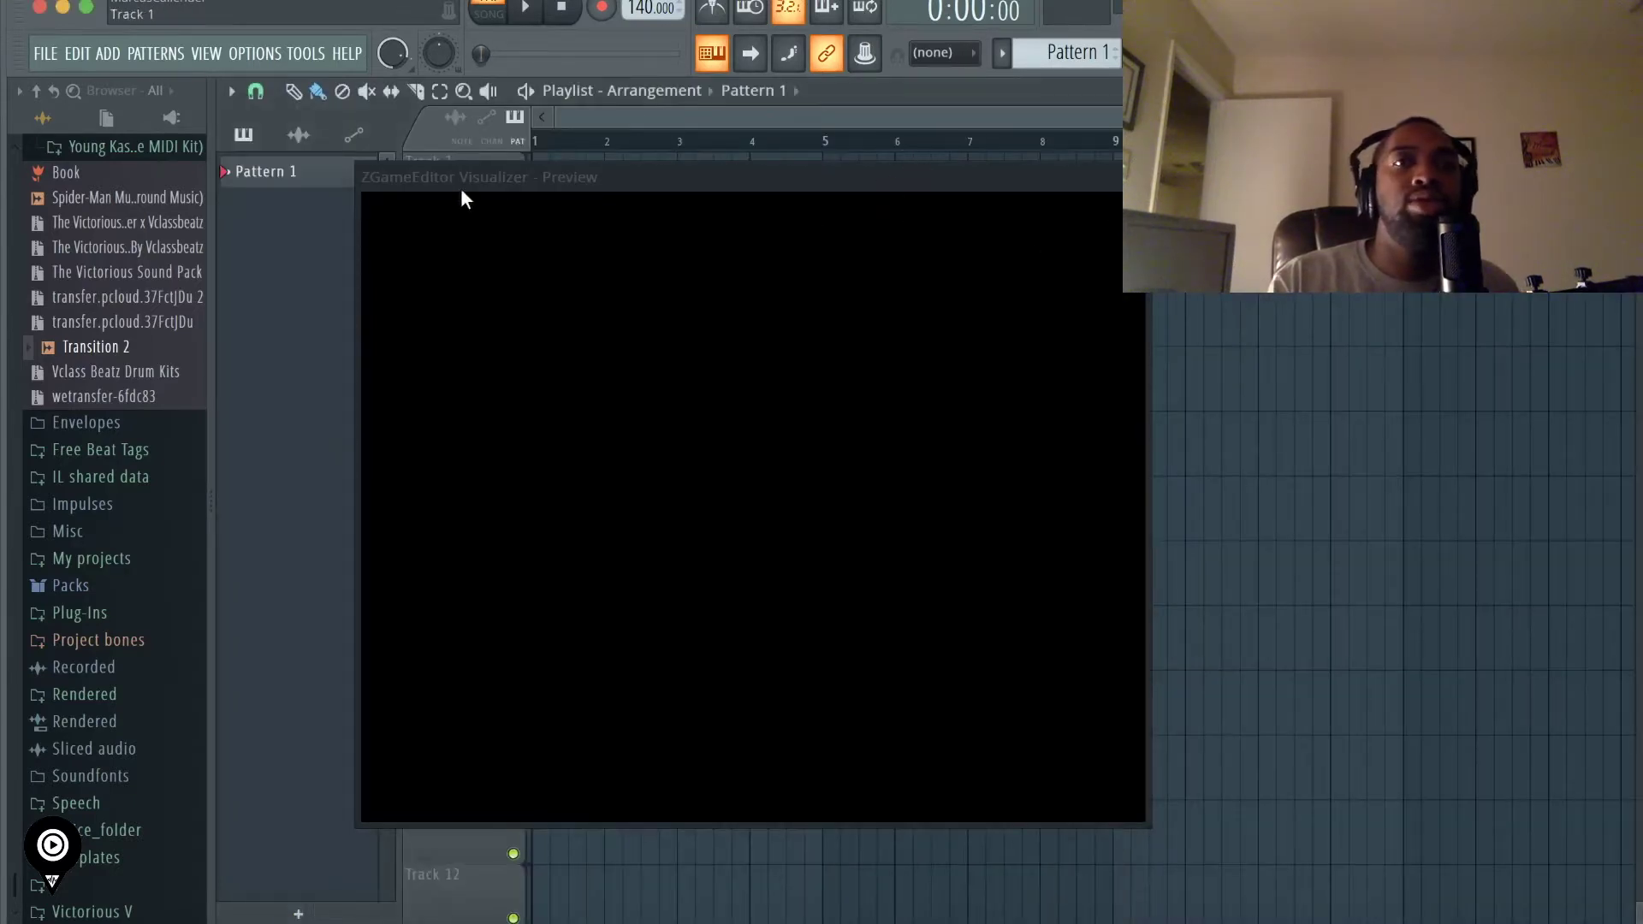
left_click_drag(648, 187, 1319, 329)
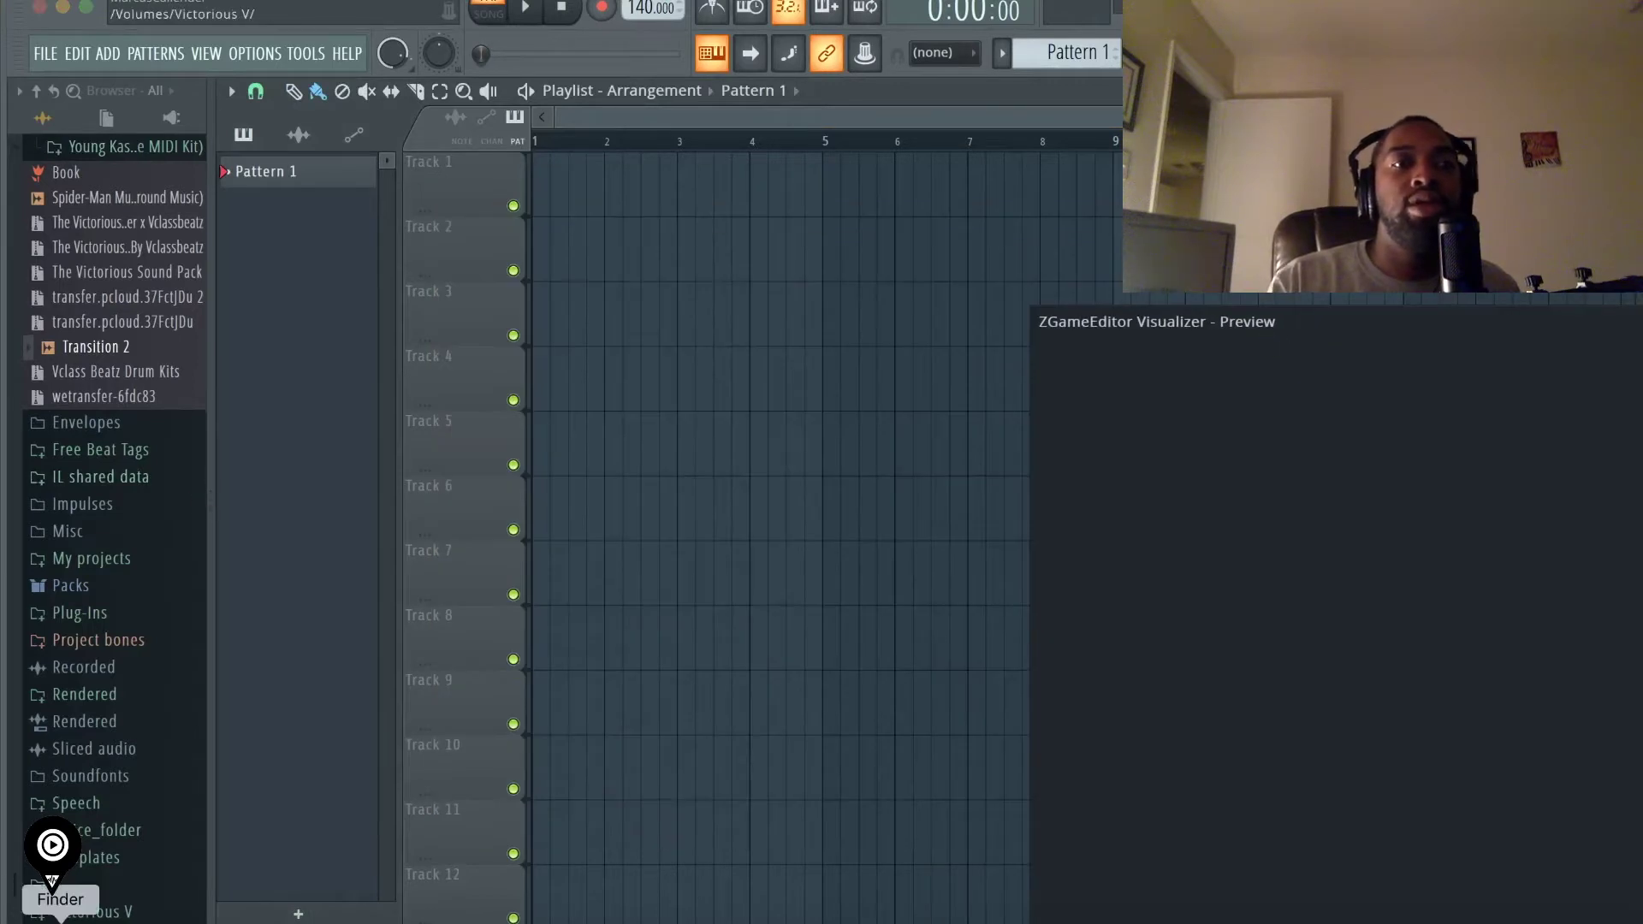
left_click(58, 918)
left_click_drag(597, 293, 1078, 176)
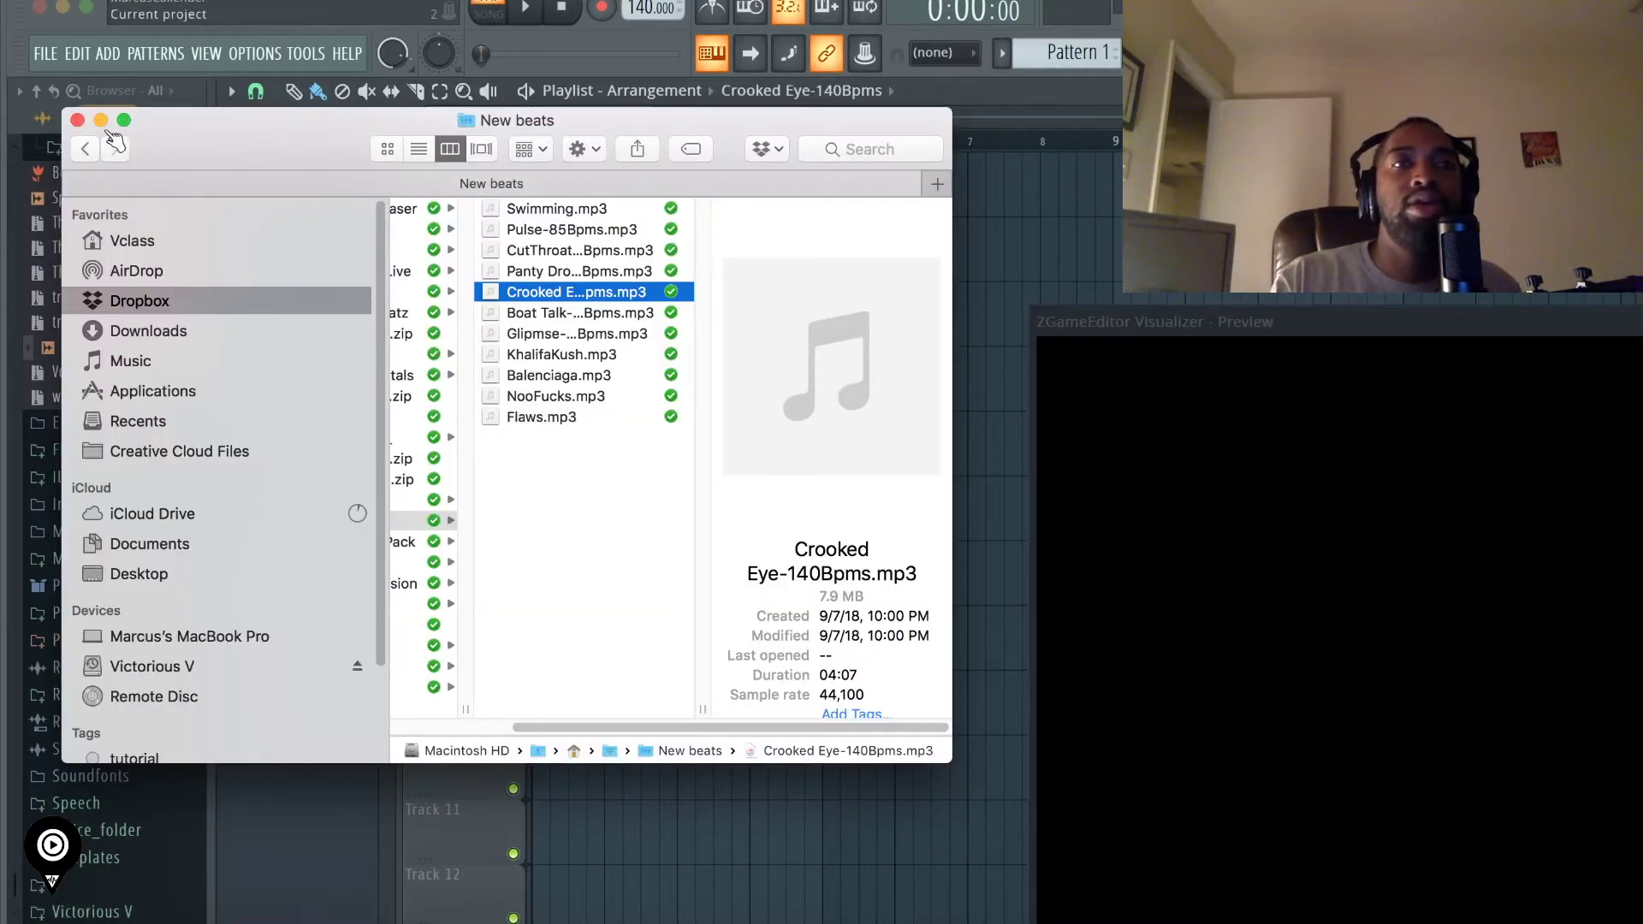
left_click(77, 119)
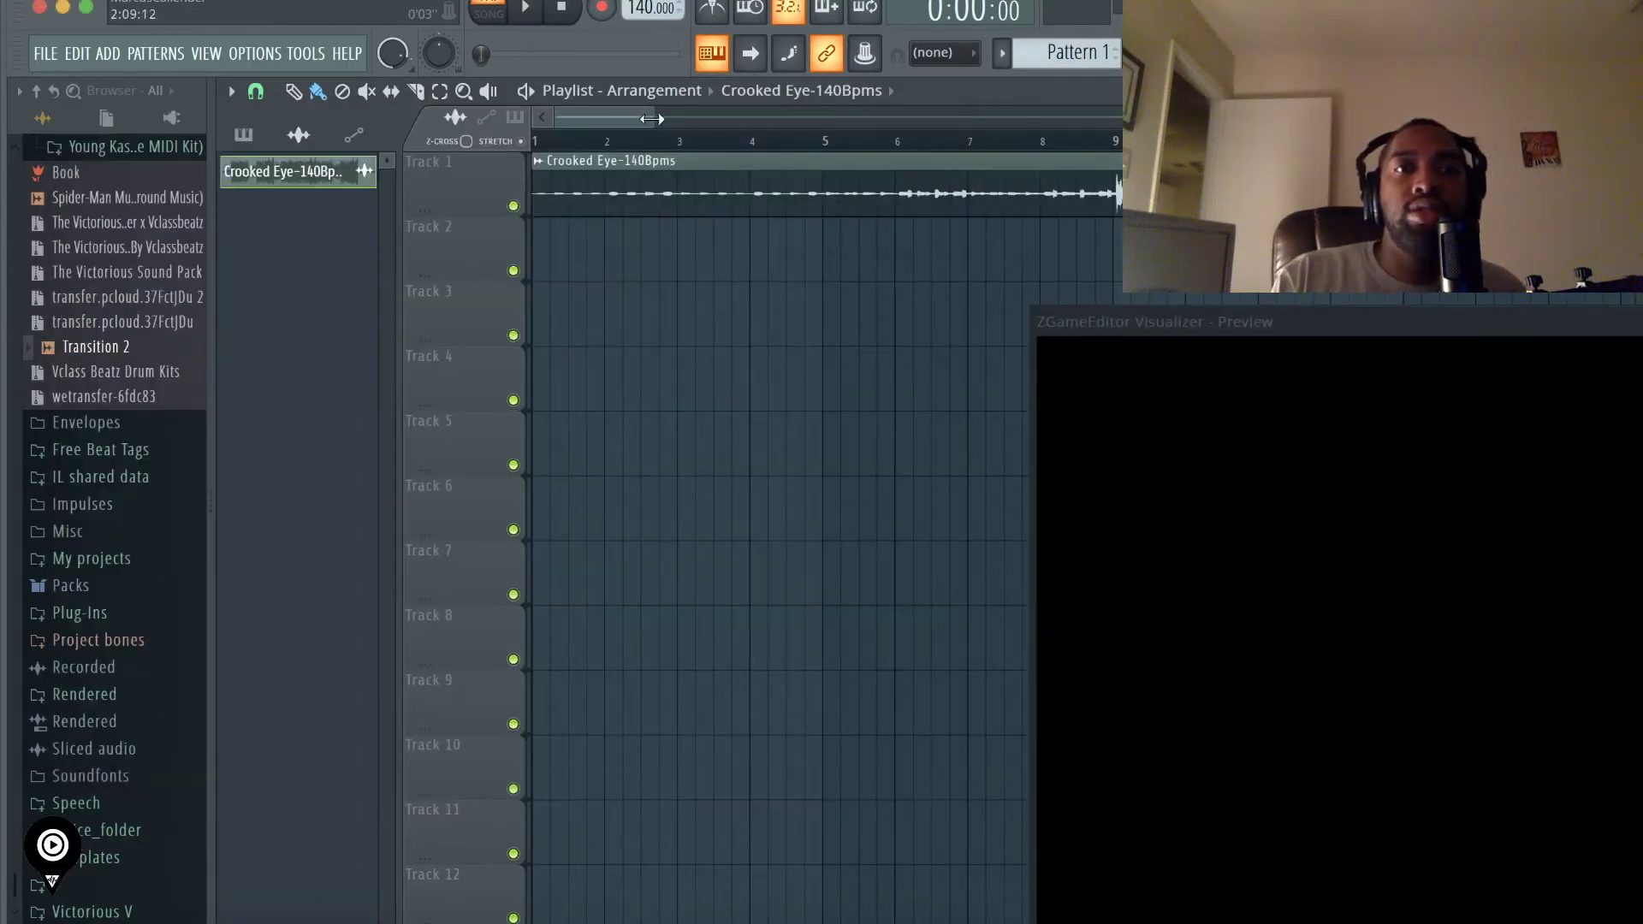
left_click_drag(653, 117, 1117, 117)
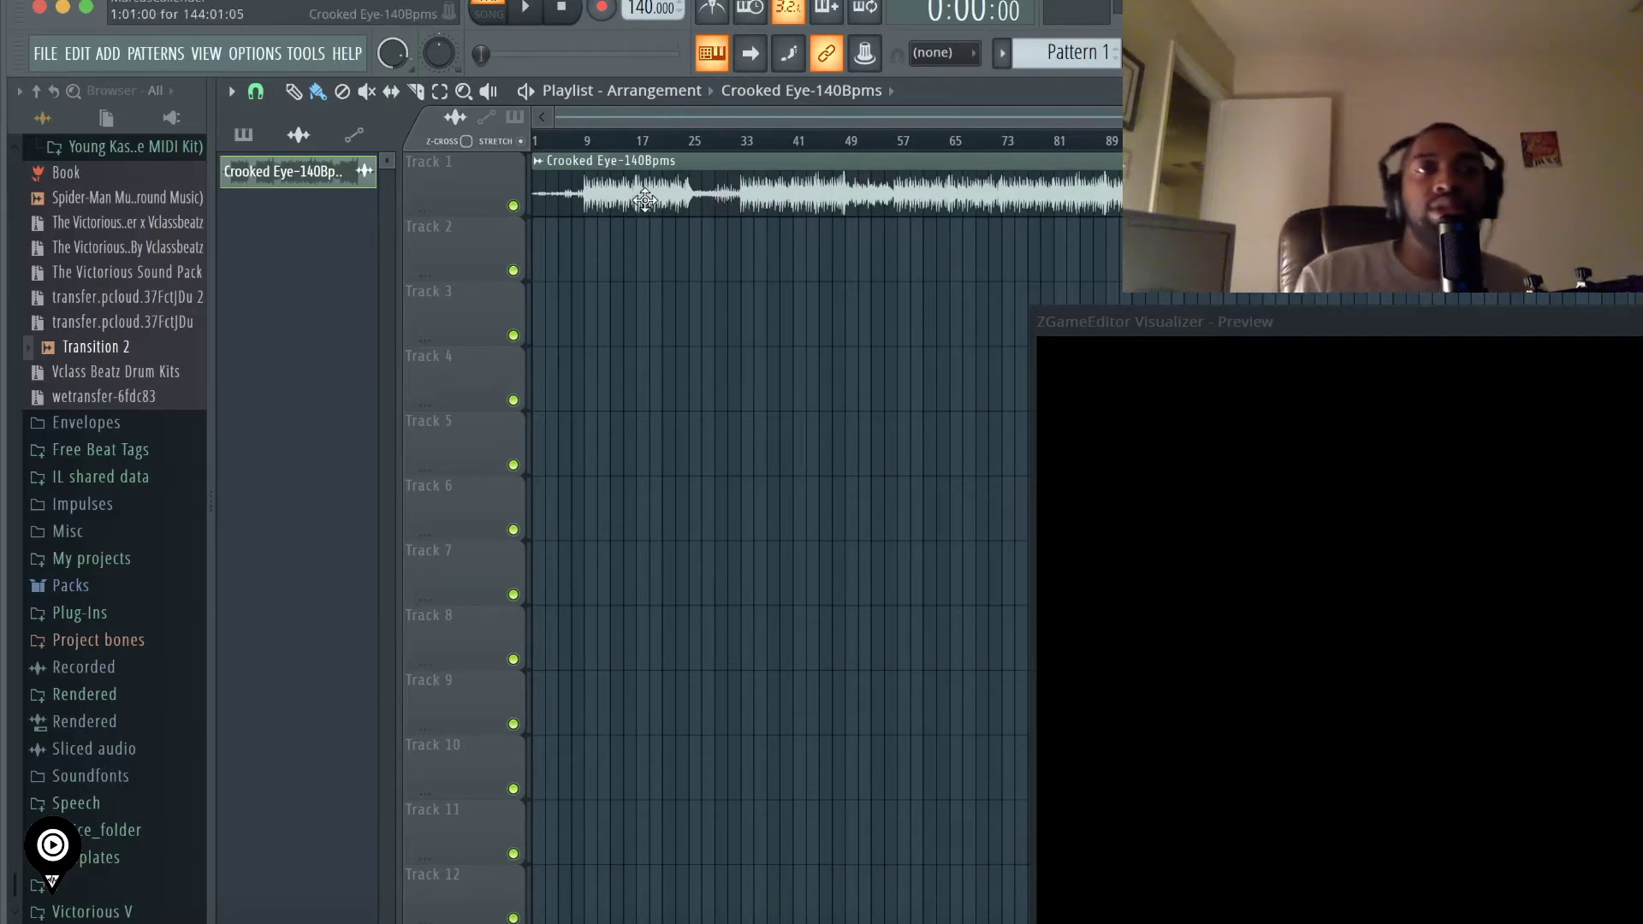
- Play the arrangement in song mode to check the beat's signal on the Master mixer track
key("F9")
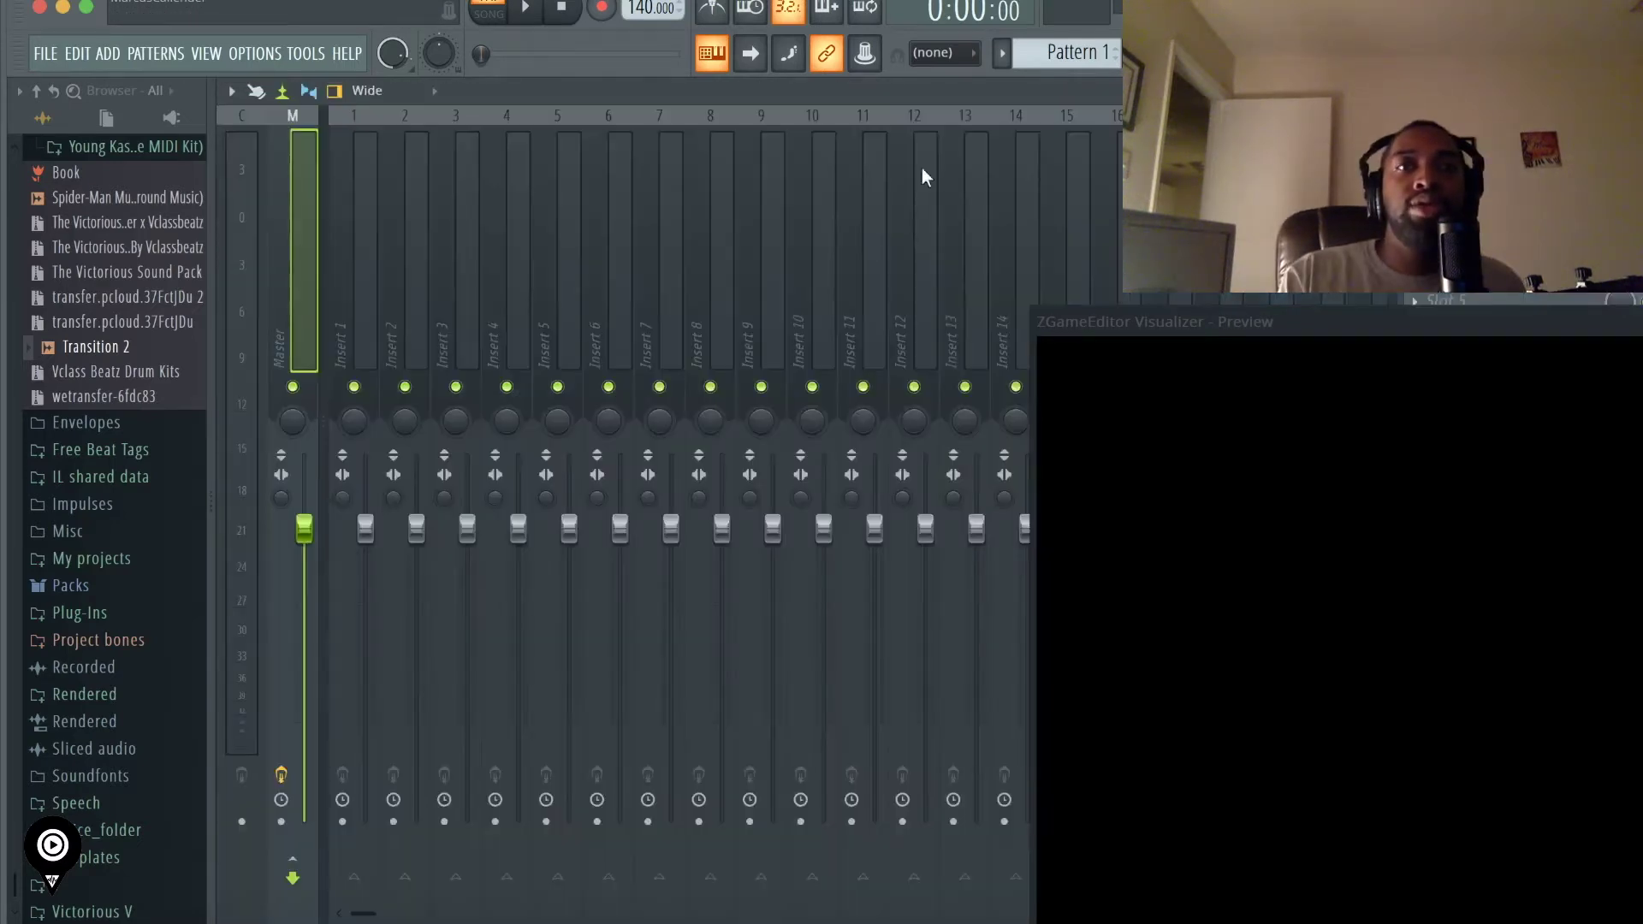
left_click(525, 9)
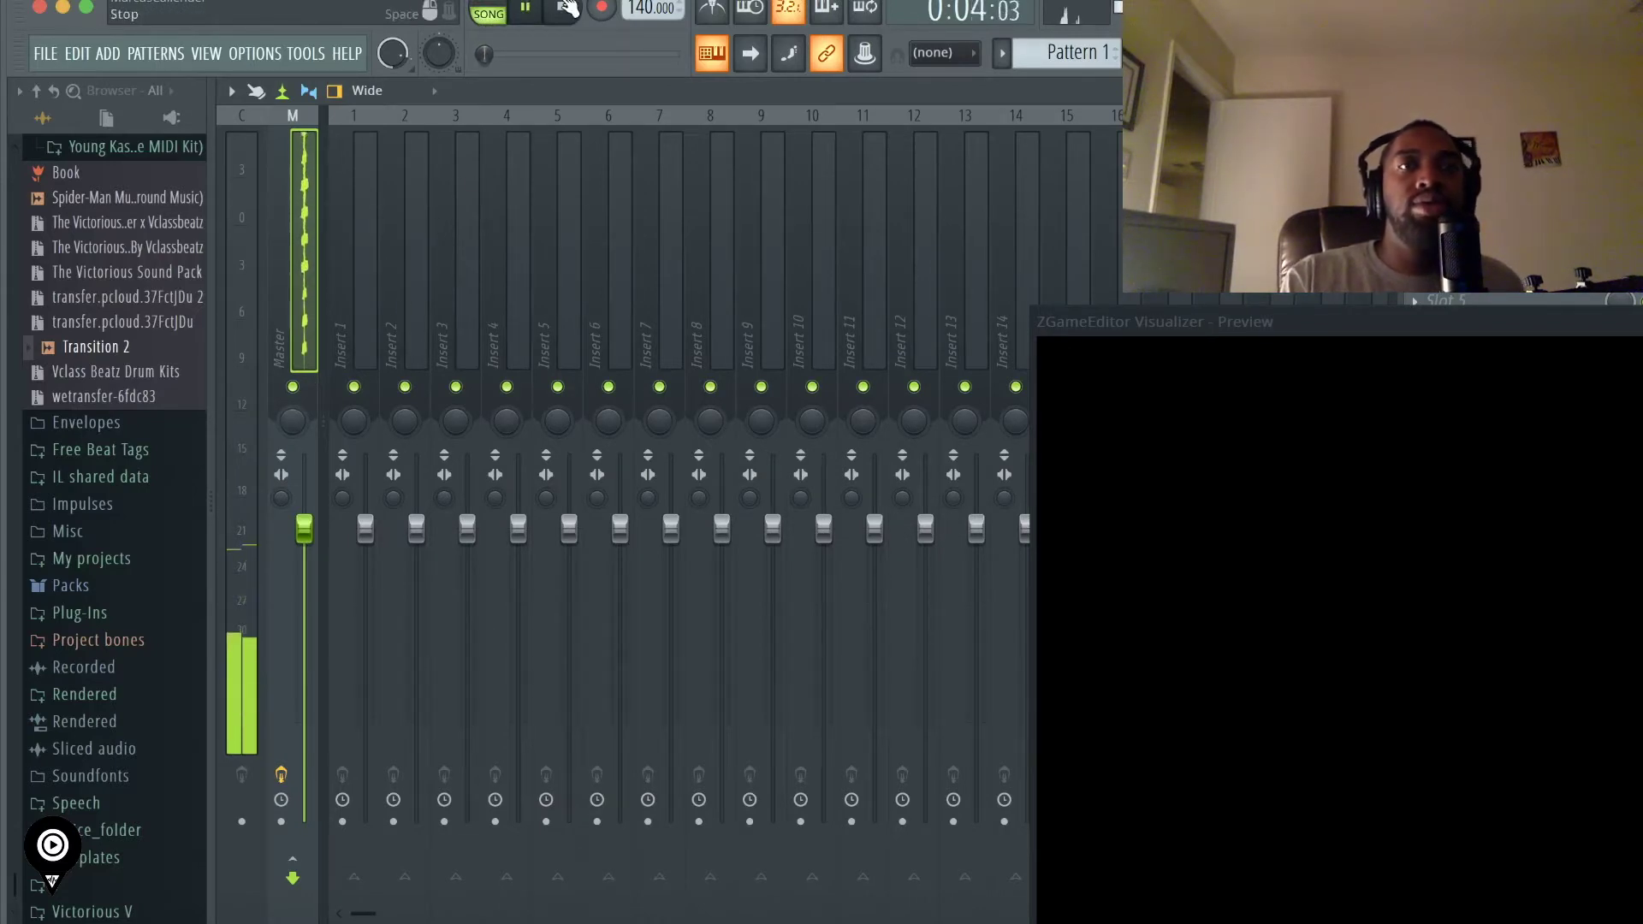
key("space")
key("F5")
left_click(495, 20)
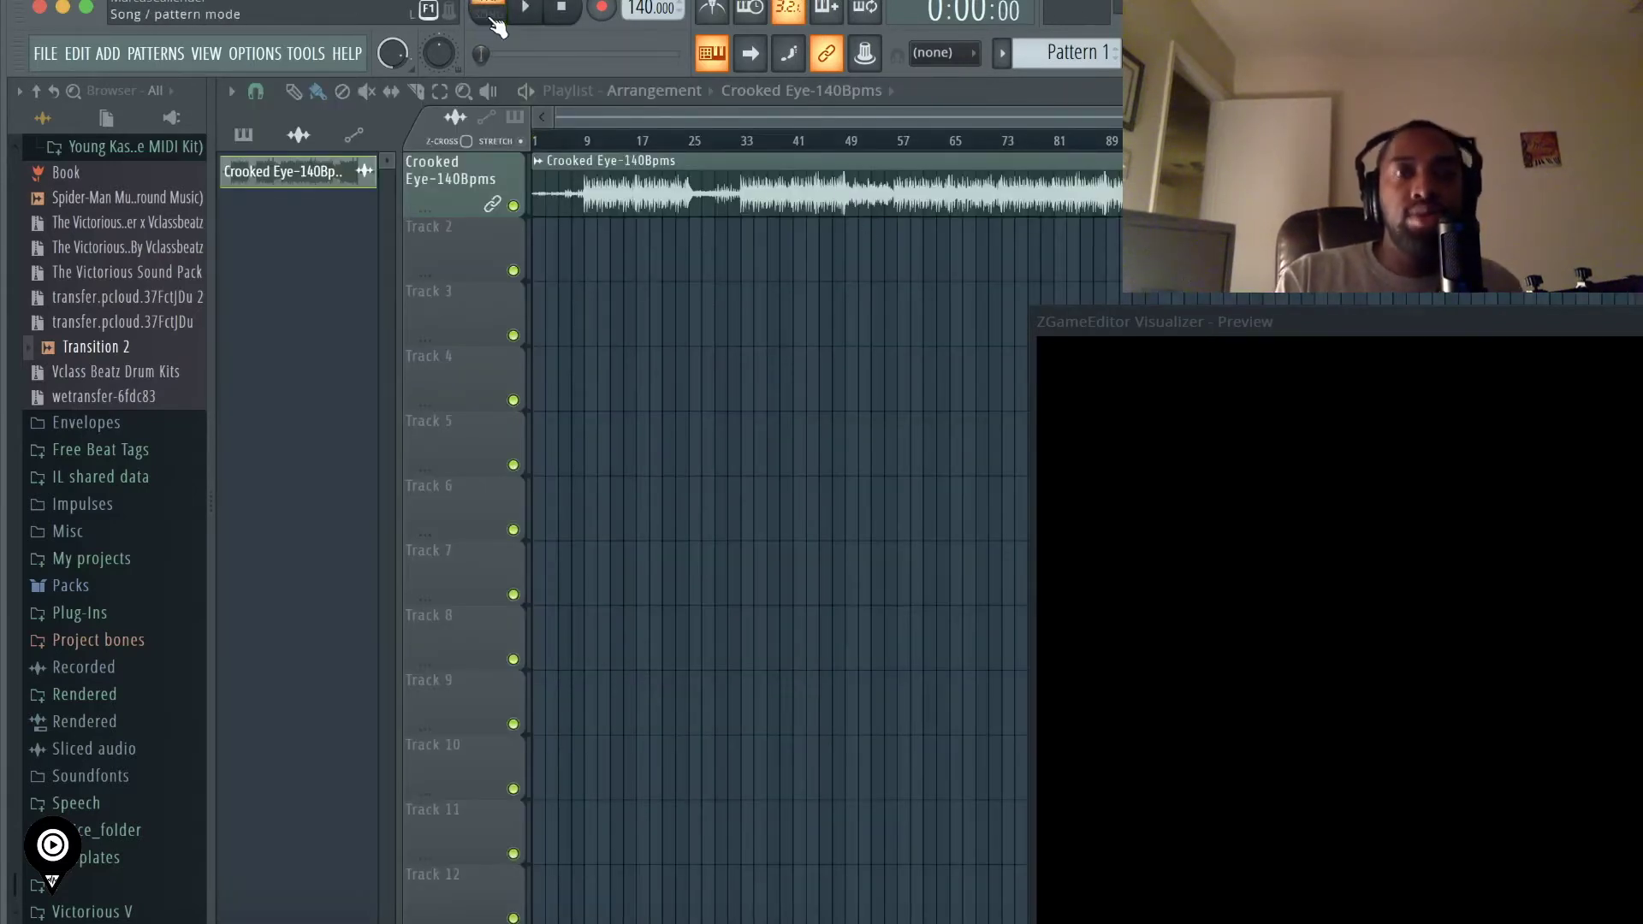
left_click(495, 21)
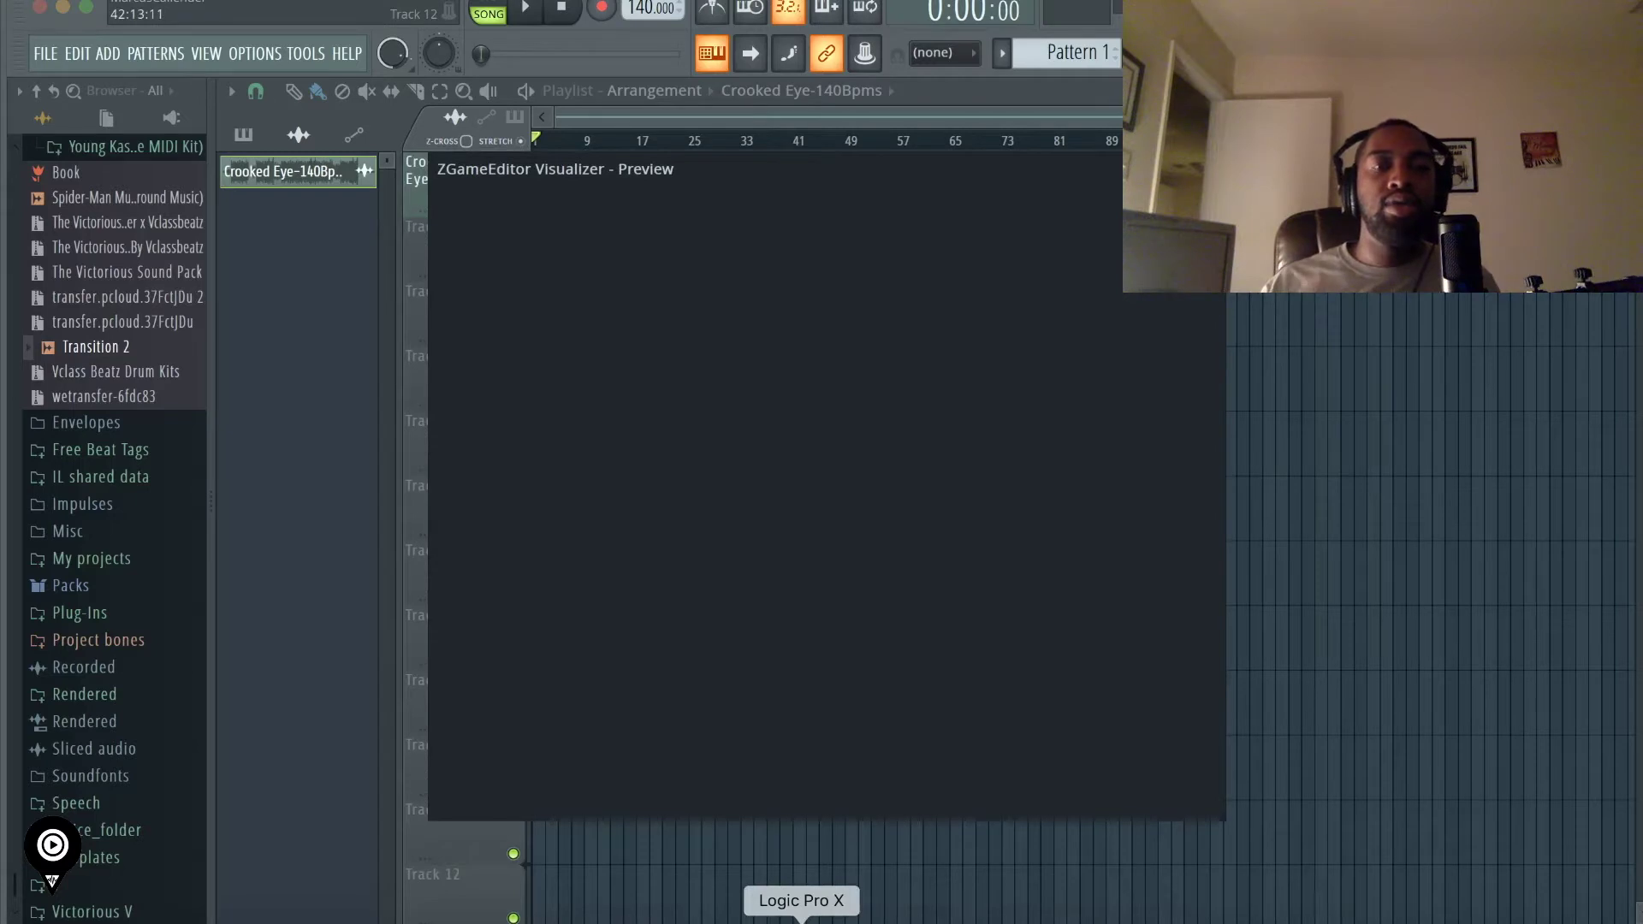
- Reopen the ZGameEditor Visualizer from the Master track's slot 10 and move its preview window clear of the plugin's controls
mouse_move(988, 169)
left_mouse_down()
mouse_move(965, 169)
mouse_move(979, 337)
mouse_move(960, 178)
left_mouse_up()
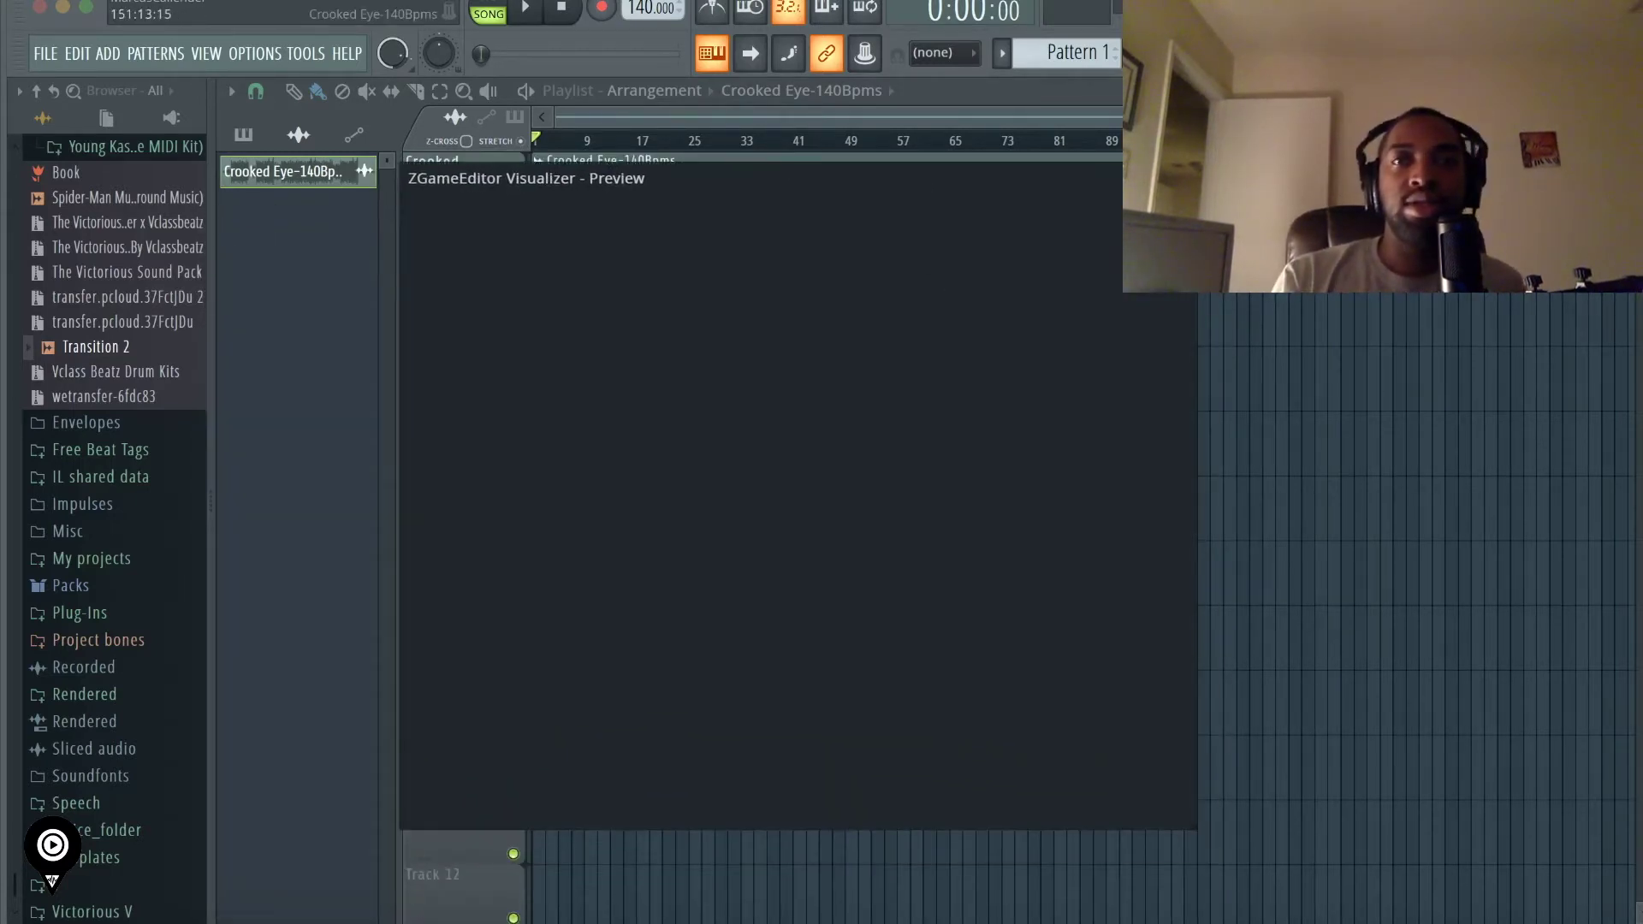
key("F9")
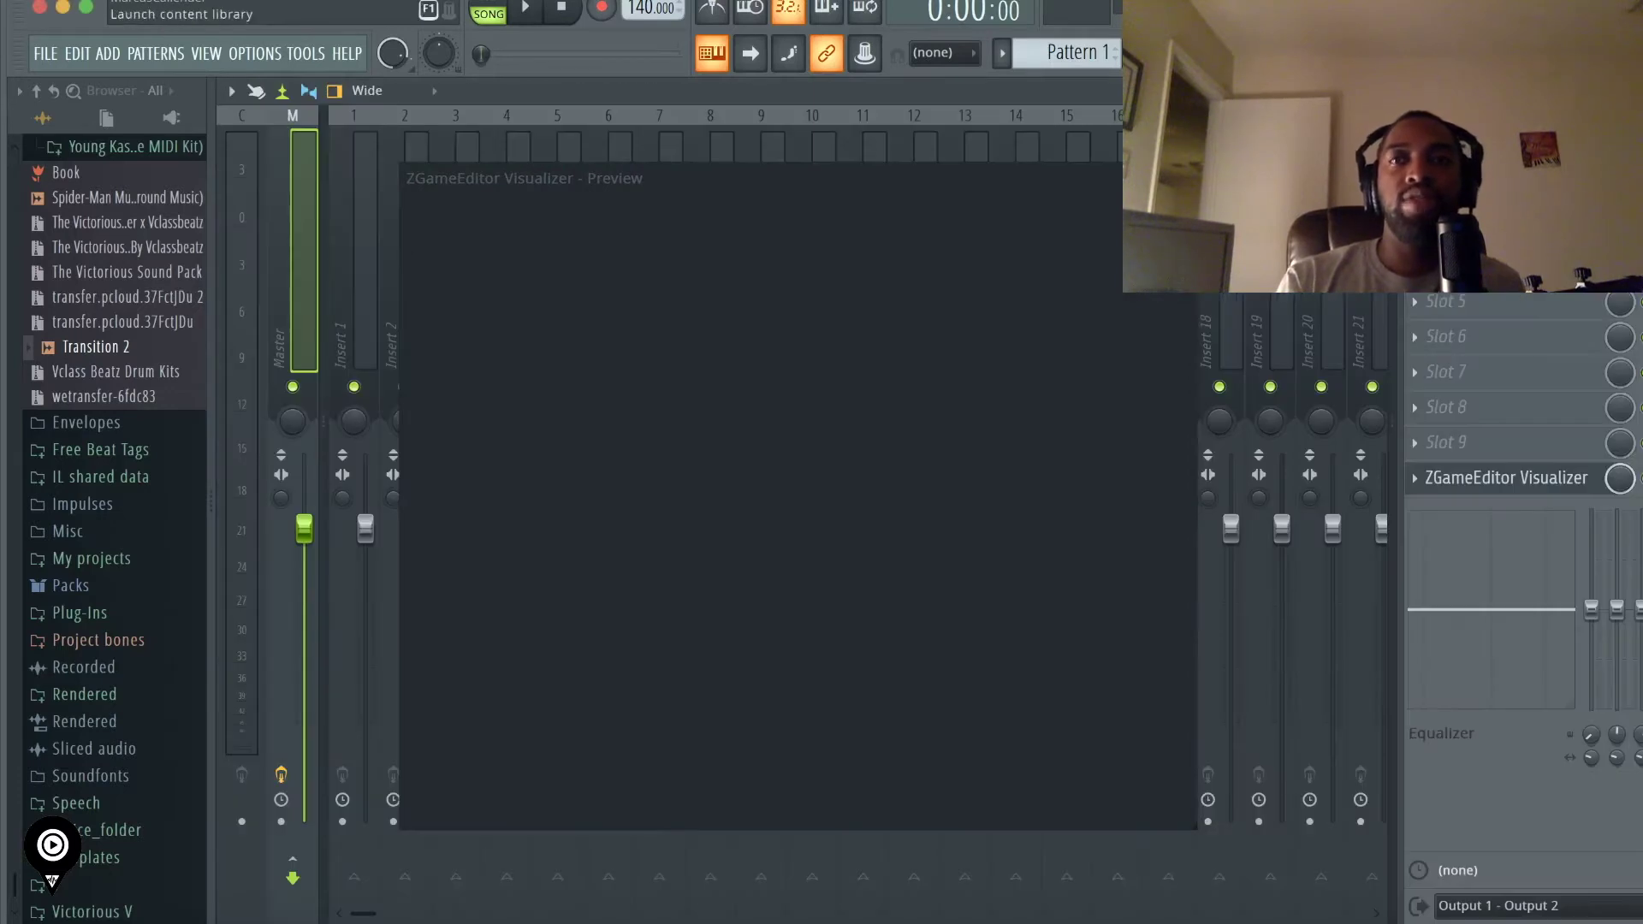
left_click(1509, 481)
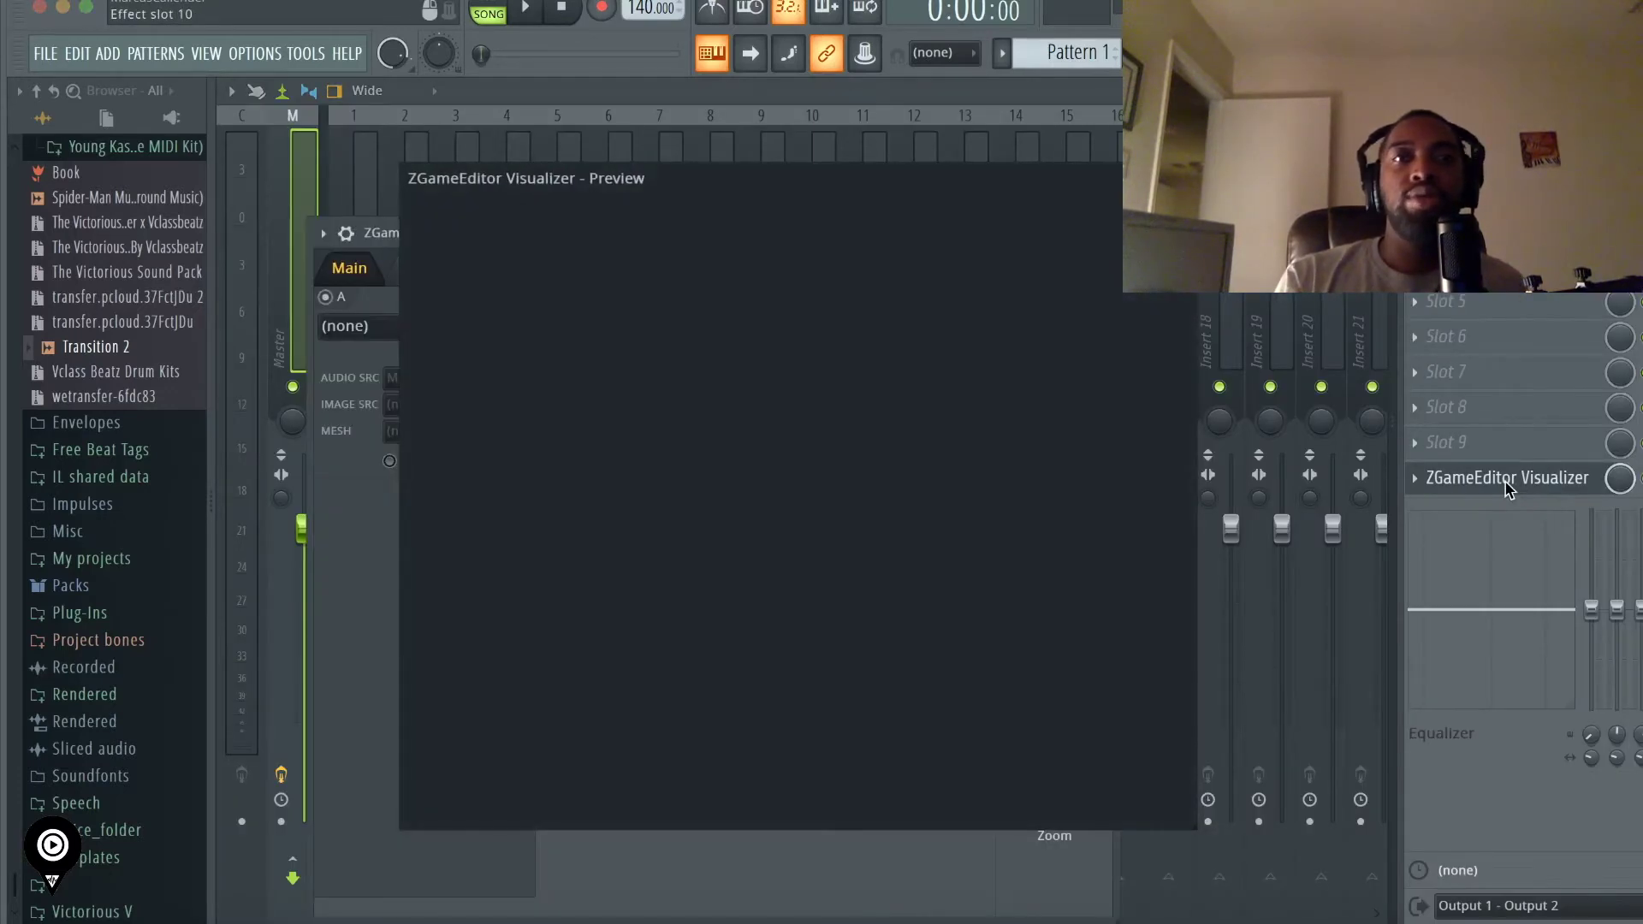
left_click_drag(856, 172, 1148, 175)
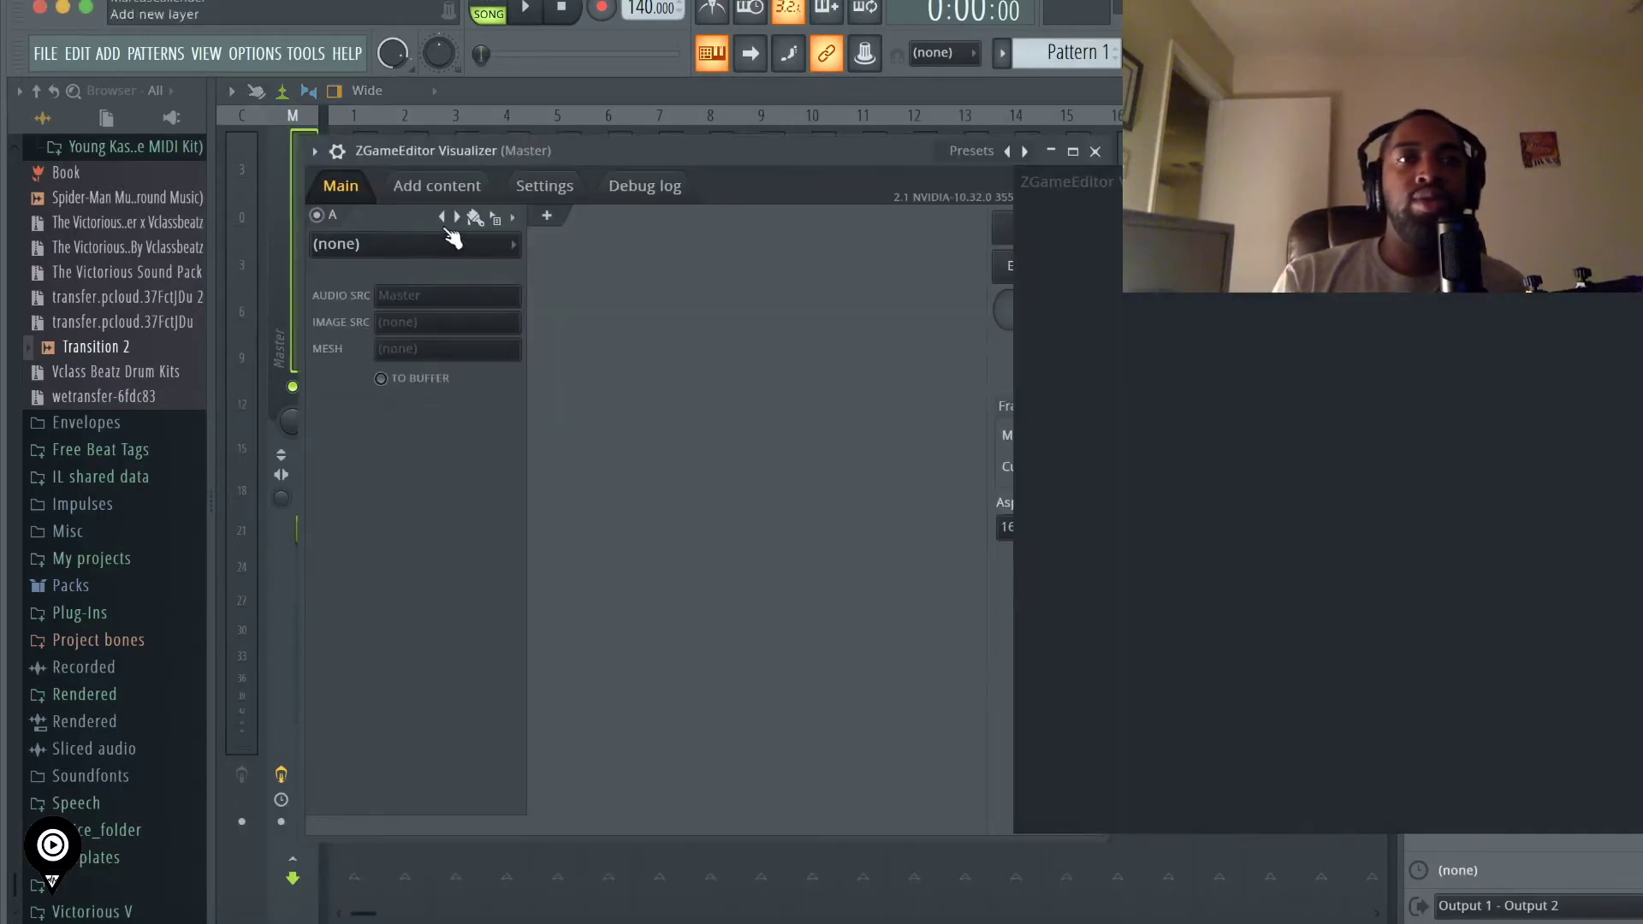
- Preview the bundled images in the Bitmaps folder and add template1.jpg to the visualizer's image content
left_click(436, 189)
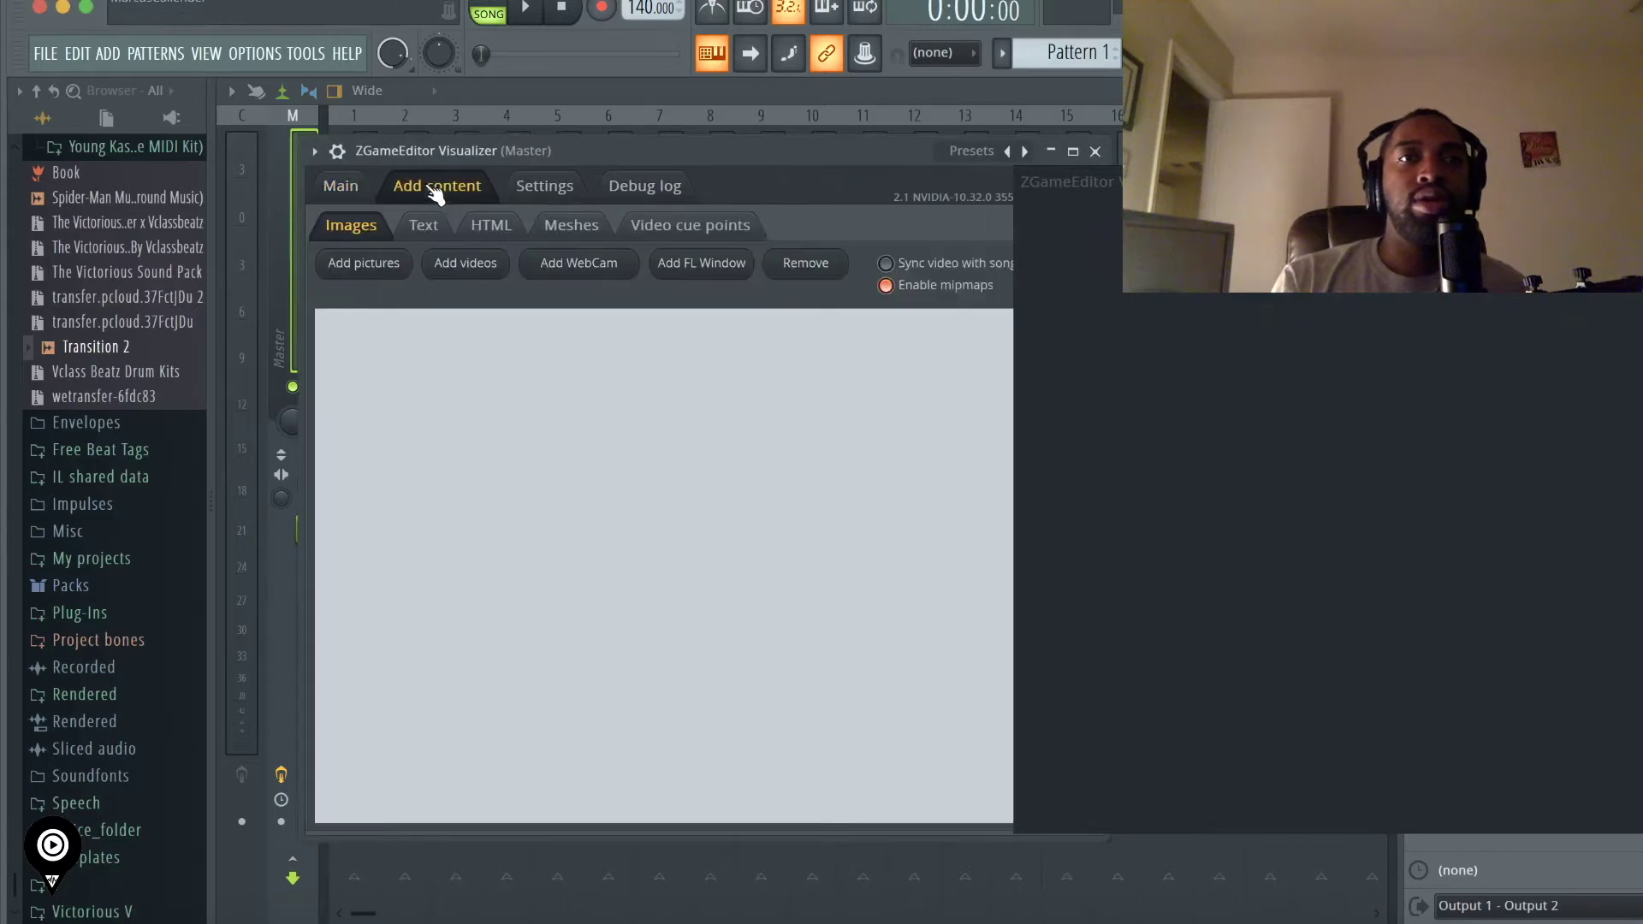
left_click(364, 265)
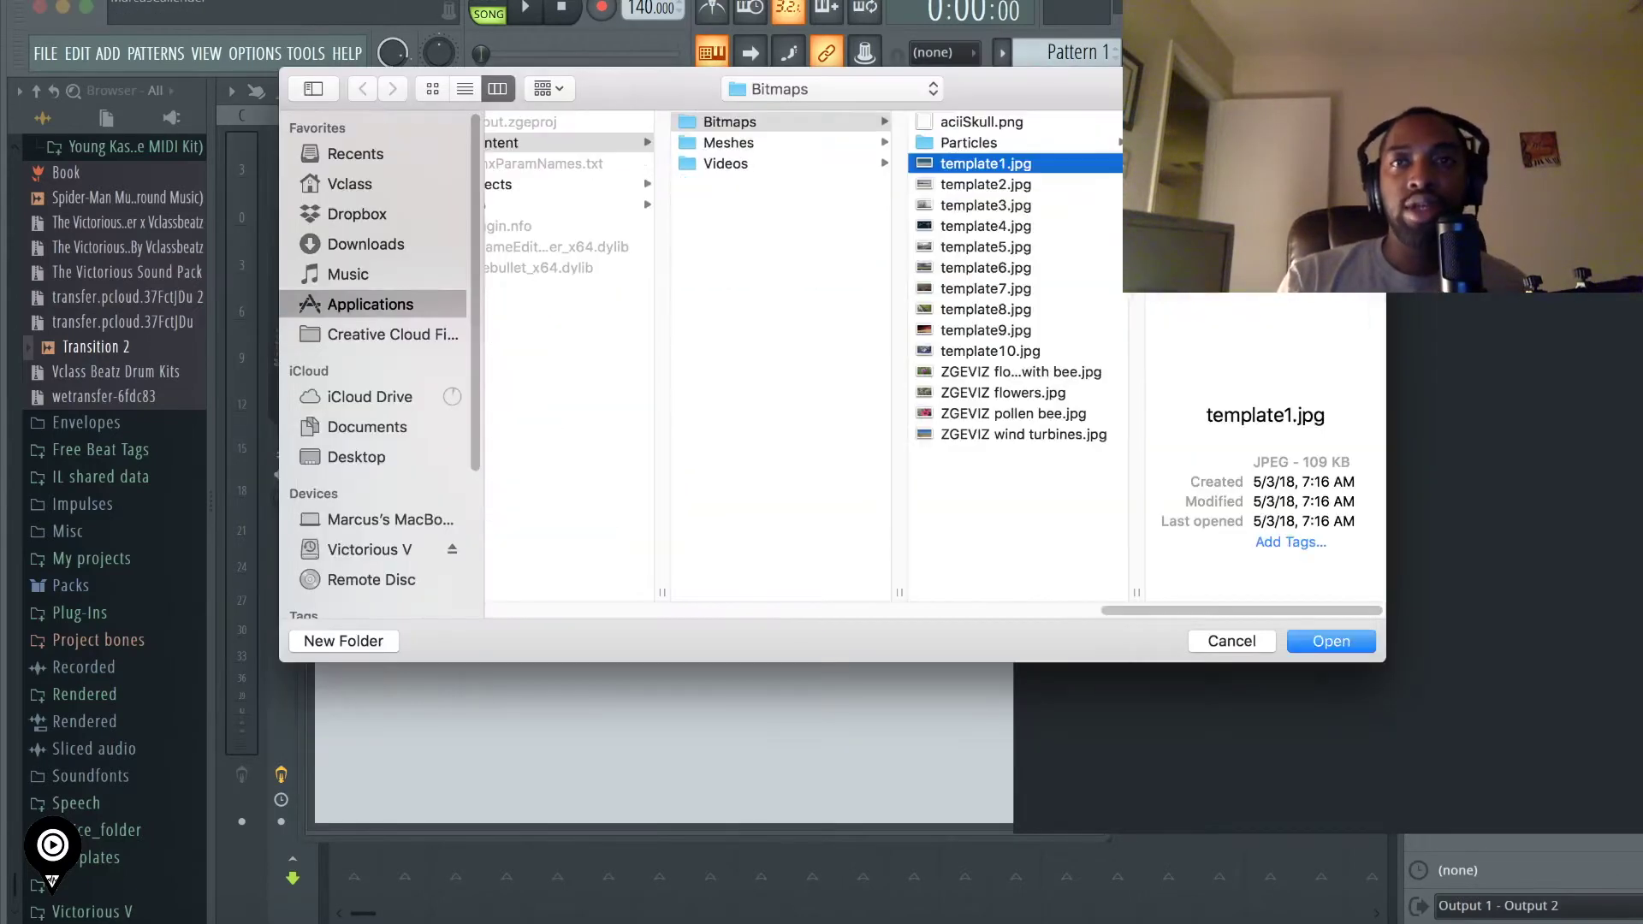
left_click(980, 185)
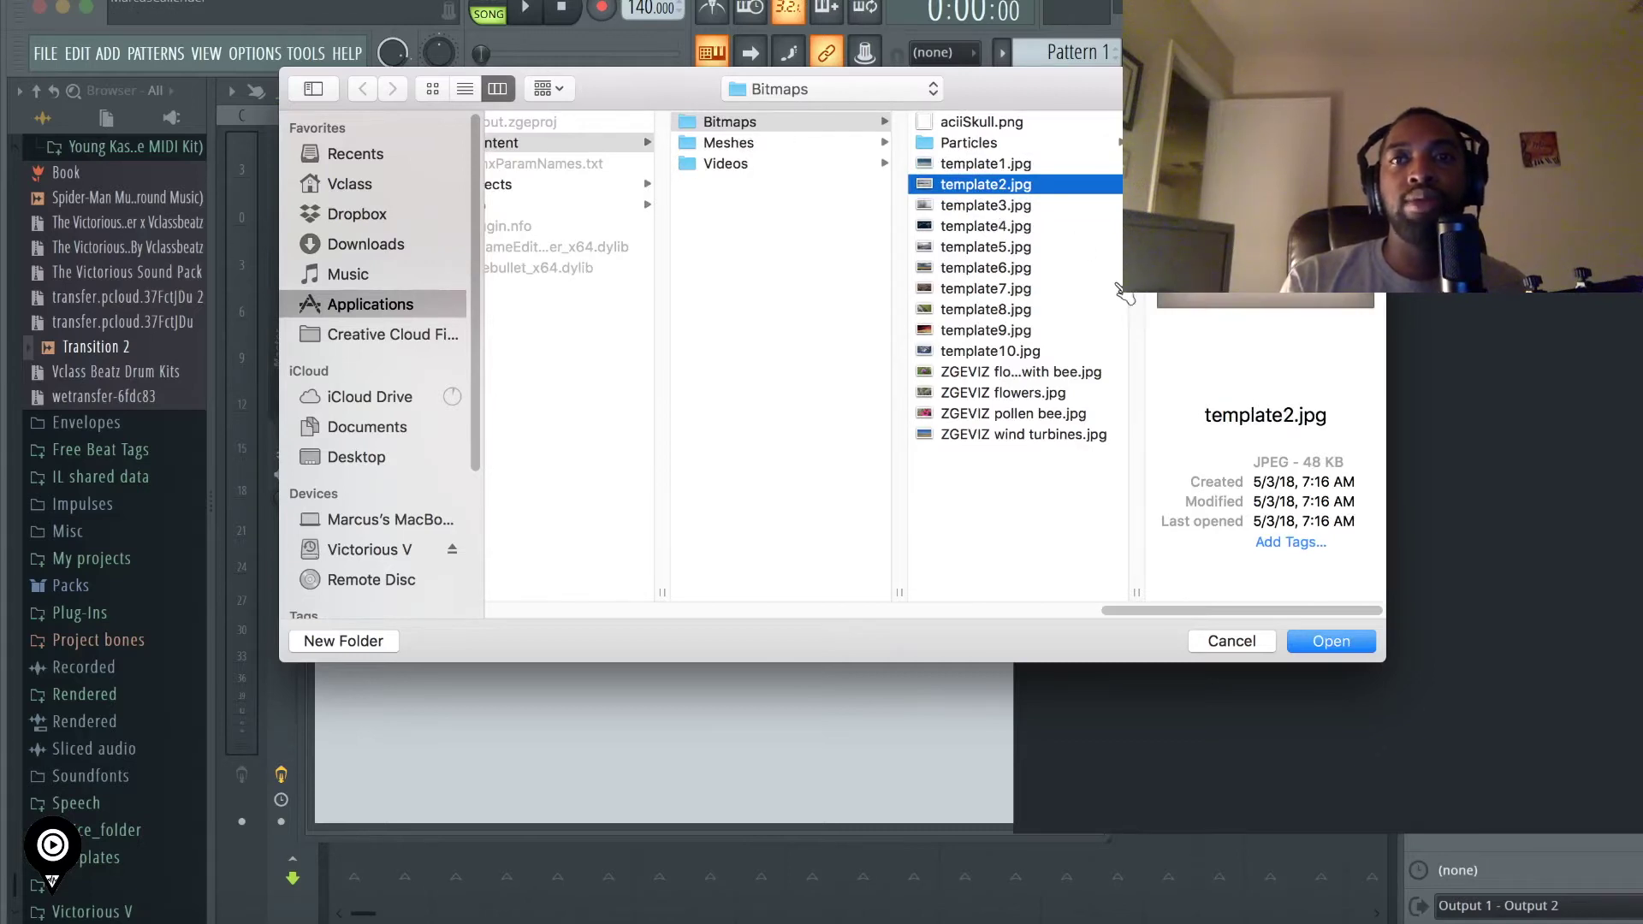
key("Down")
key("Down")
key("Down")
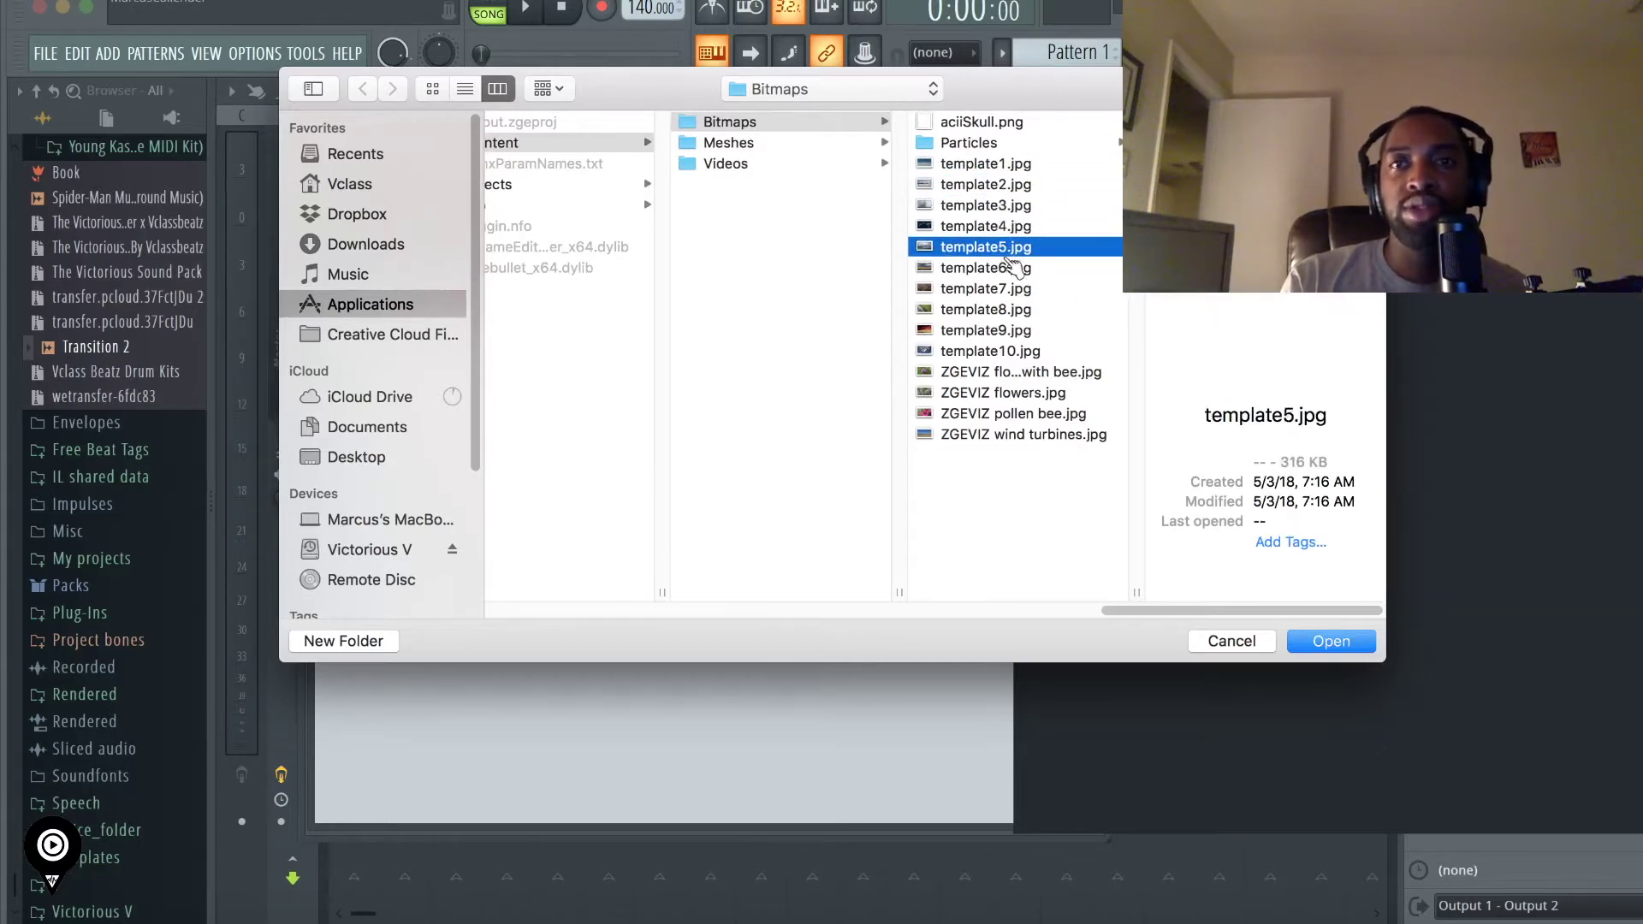
key("Down")
key("Down")
key("Down")
key("Down")
key("Down")
key("Down")
left_click(995, 434)
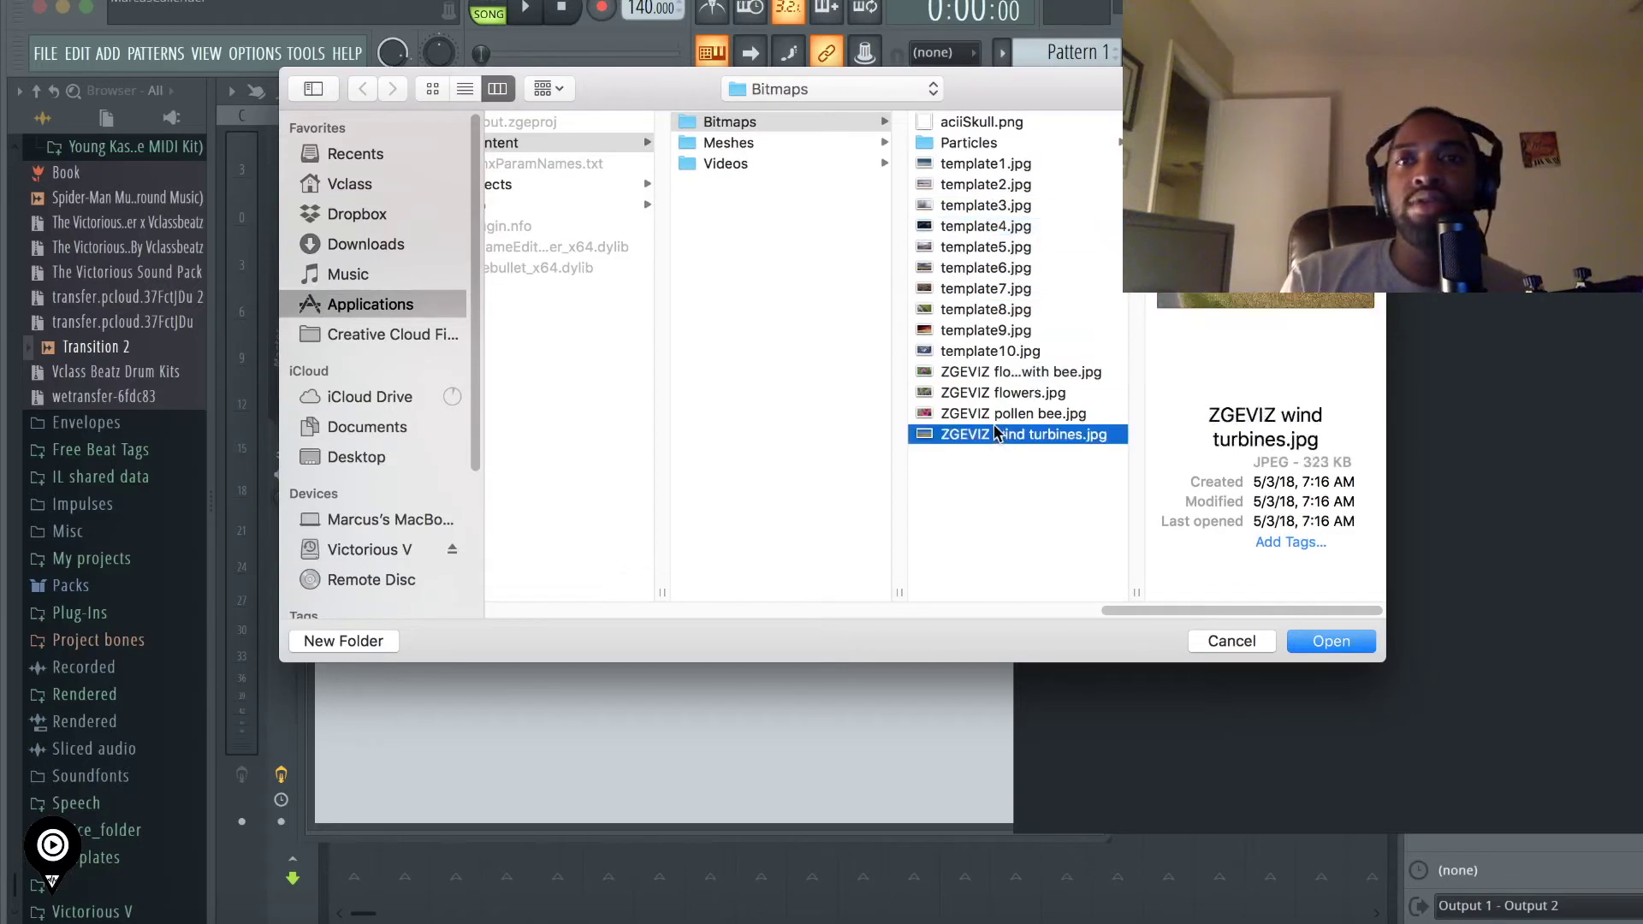
left_click(1014, 413)
left_click(1023, 373)
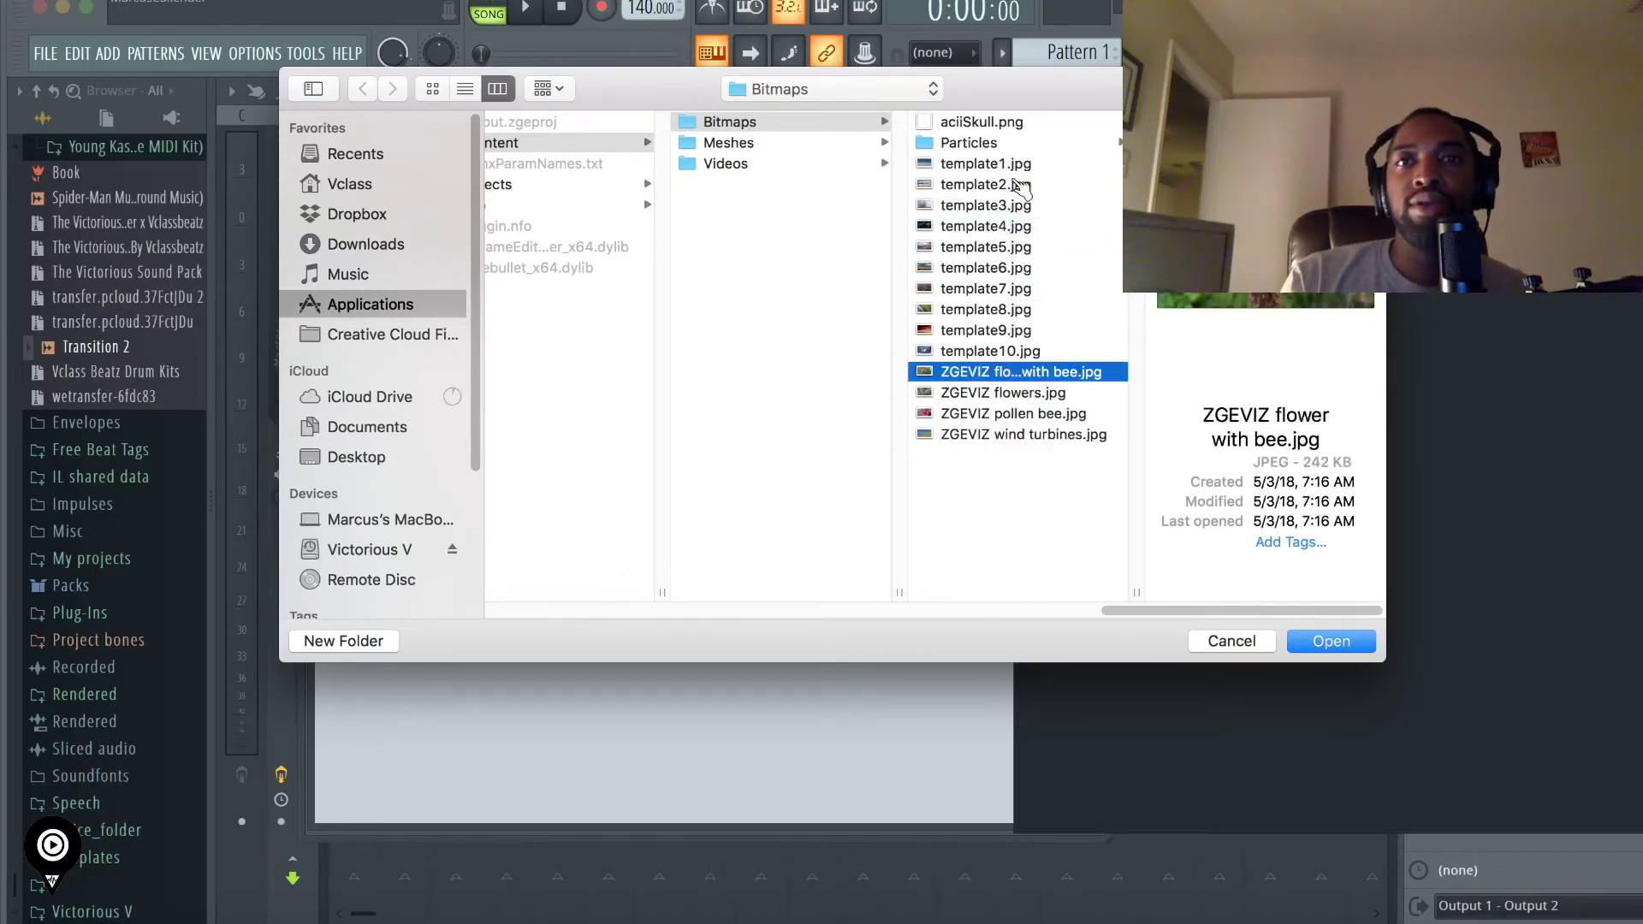
left_click(1027, 184)
left_click(1023, 163)
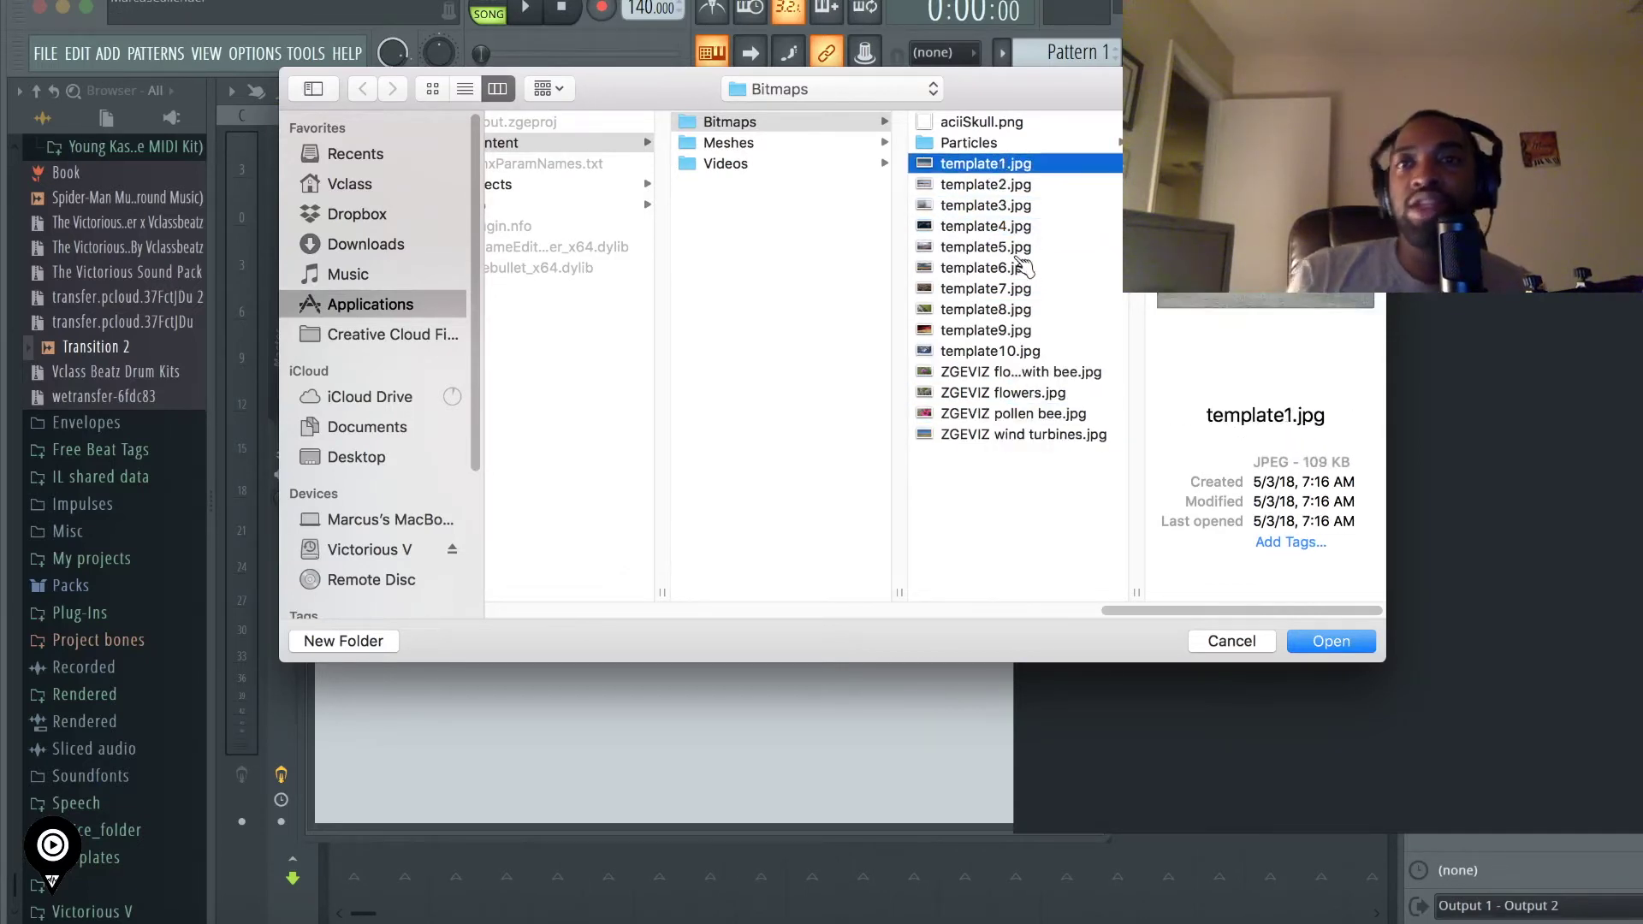
left_click(1354, 642)
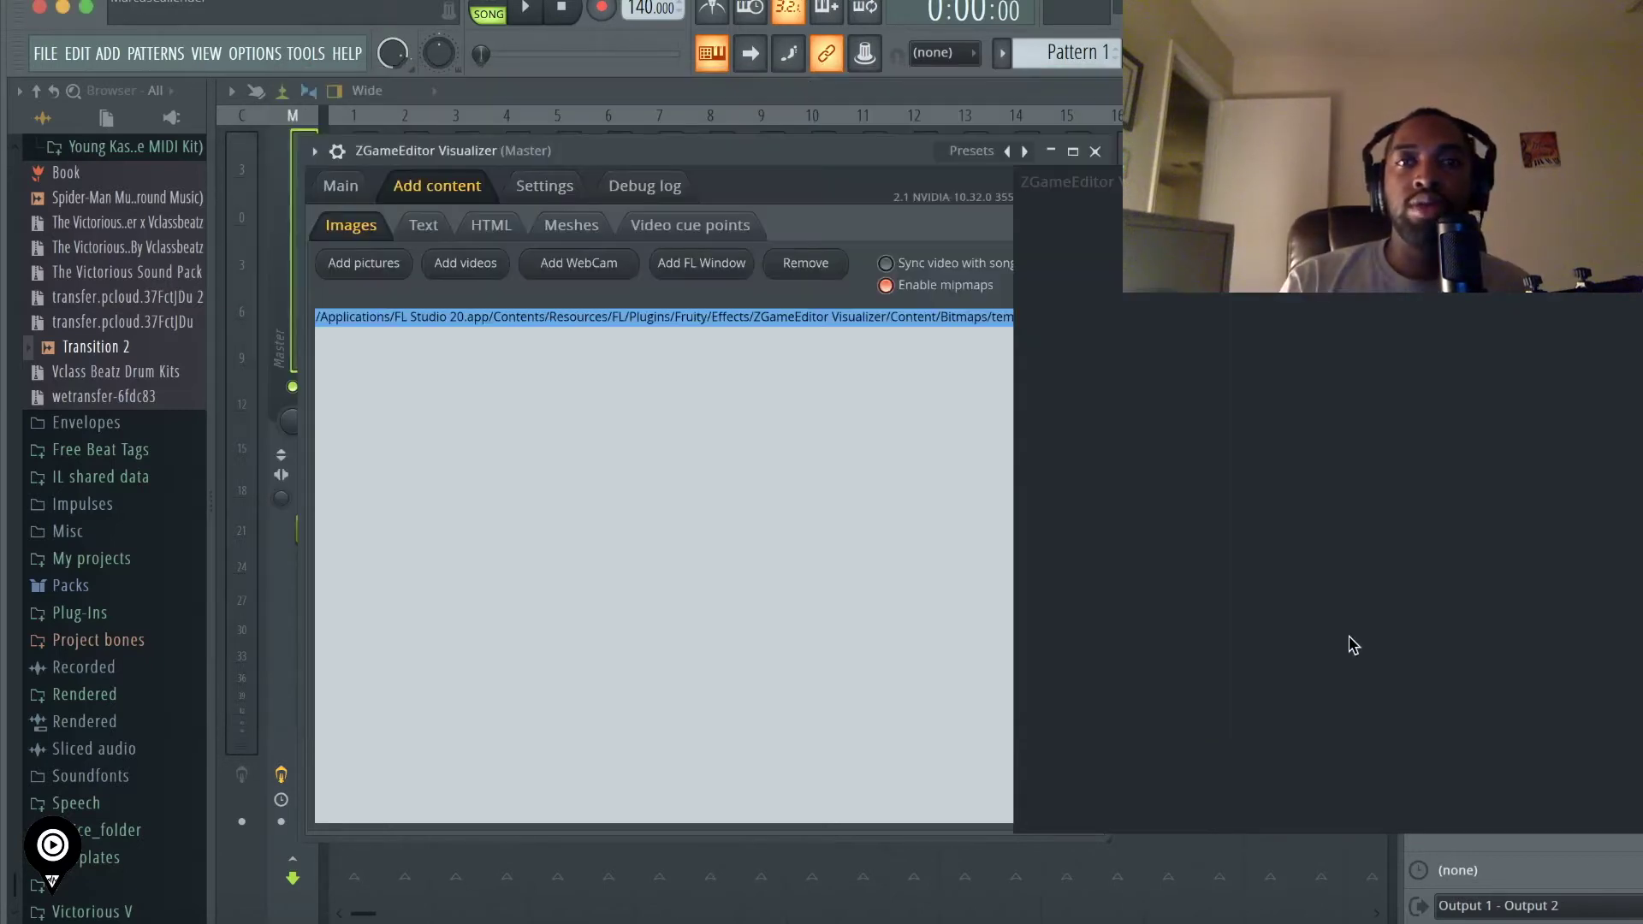
- Preview more of the bundled Bitmaps images and add template7.jpg as a second visualizer picture
left_click(395, 267)
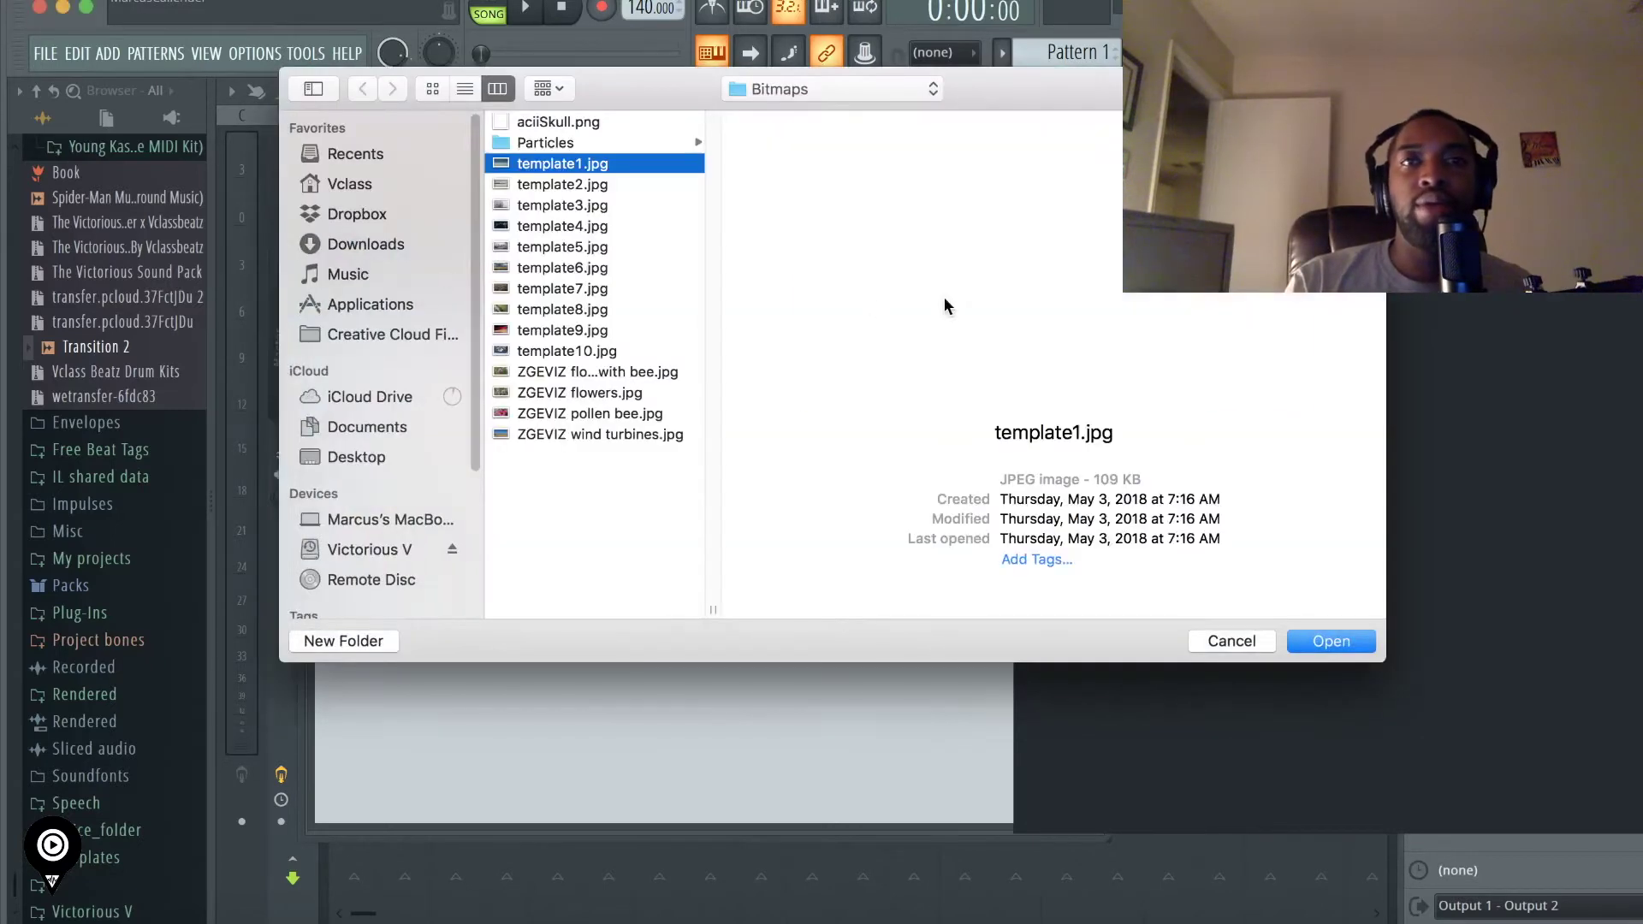
left_click(611, 311)
left_click(601, 332)
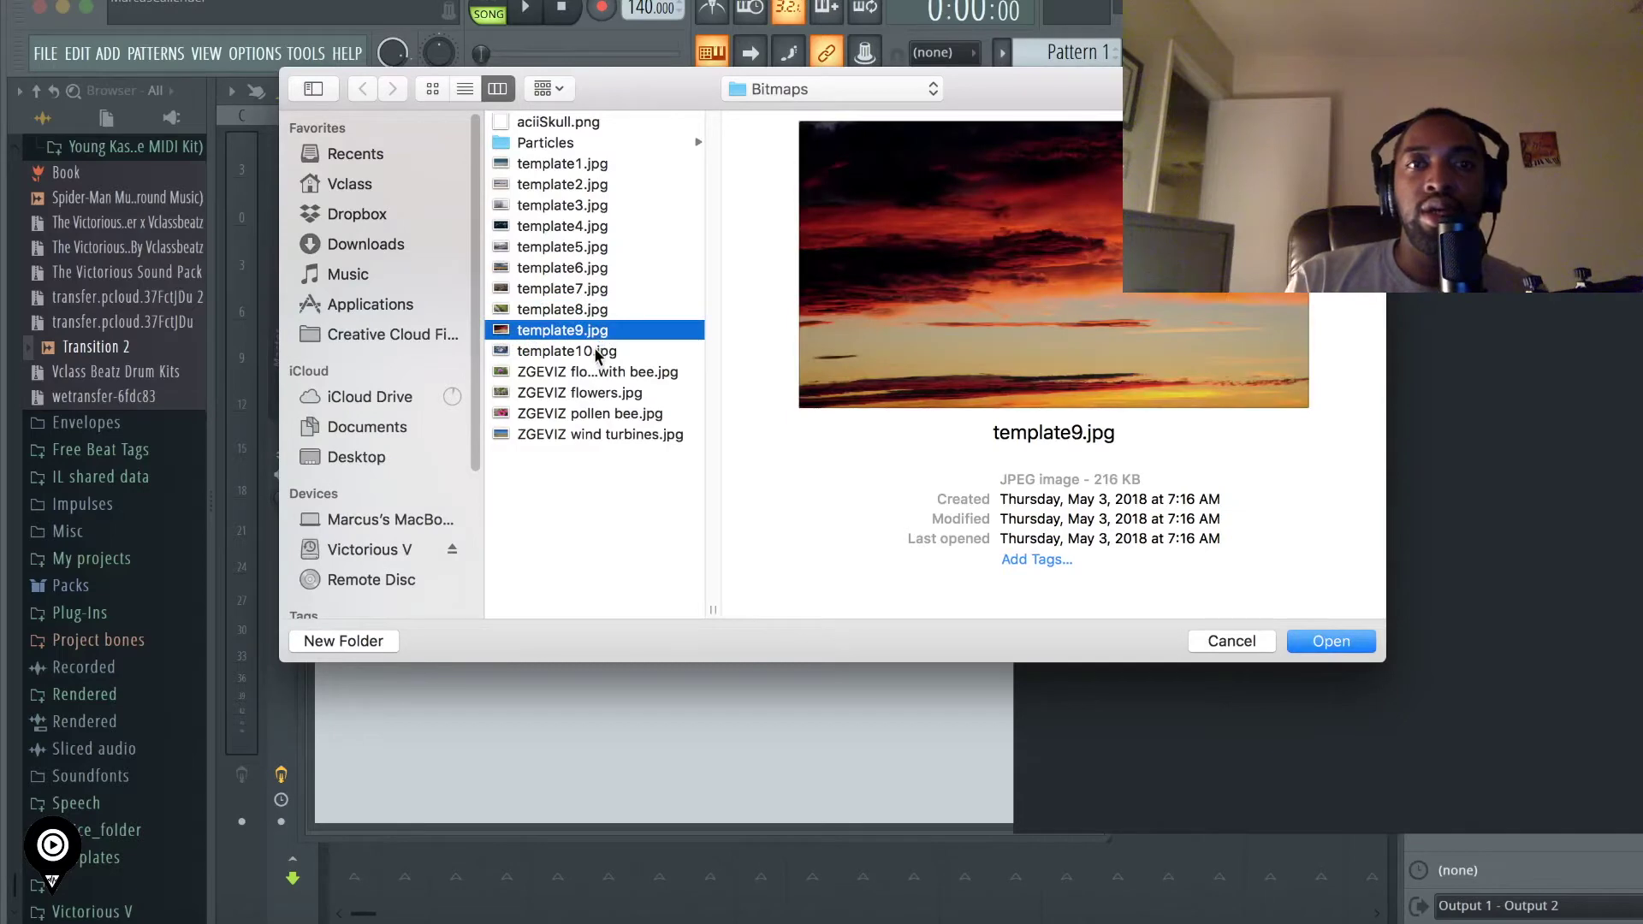
left_click(590, 352)
left_click(588, 373)
left_click(575, 394)
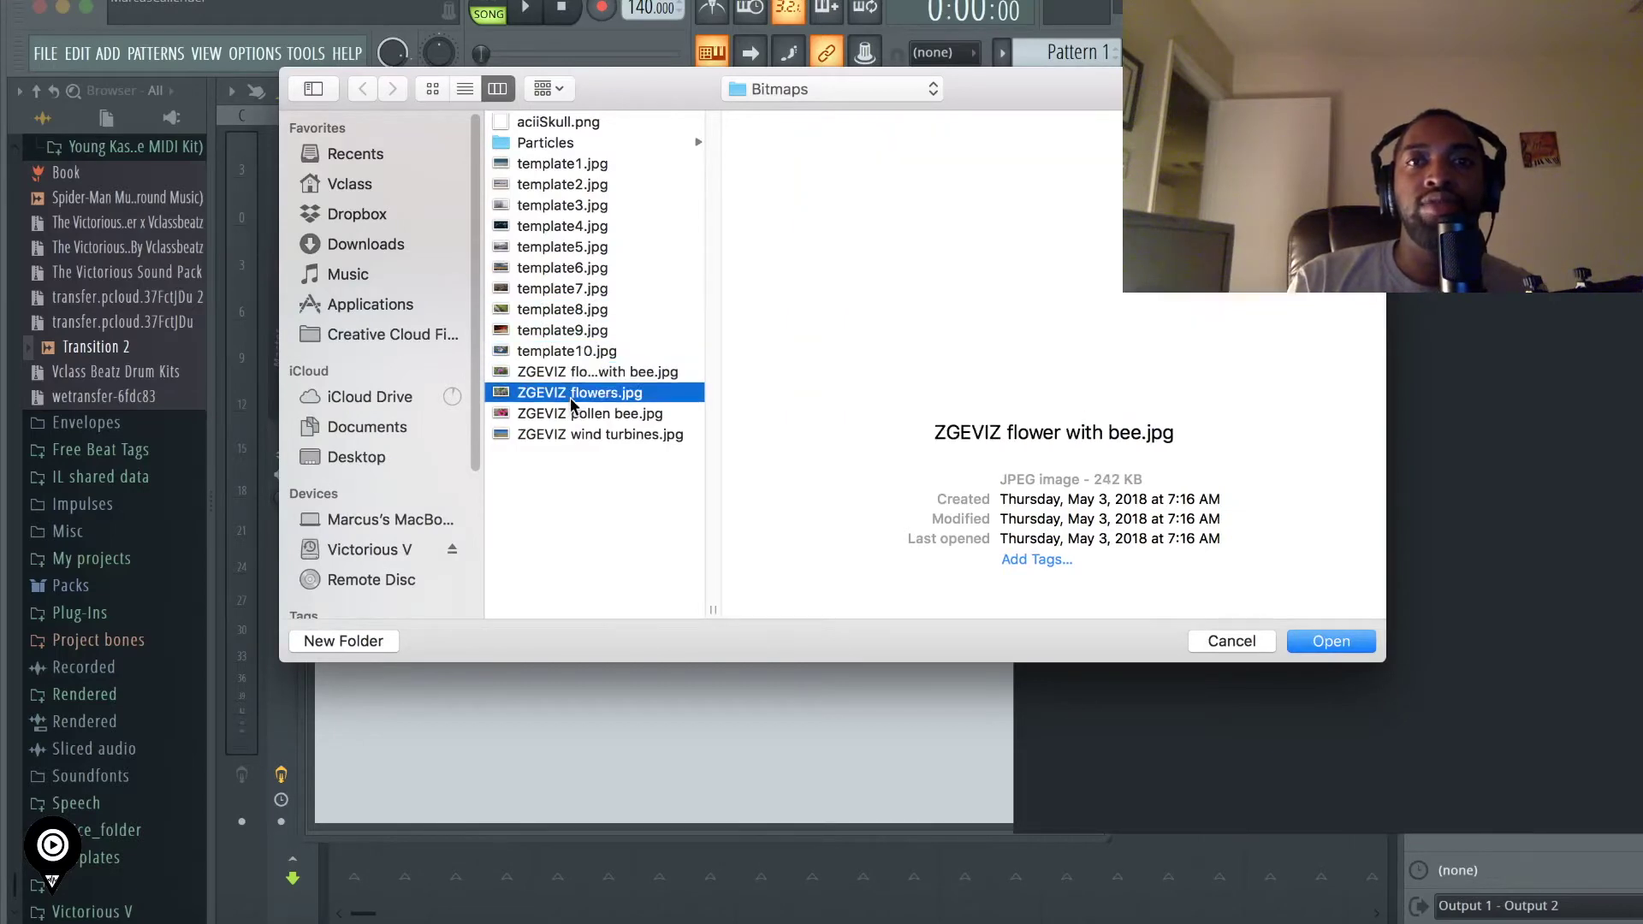
left_click(568, 416)
left_click(548, 291)
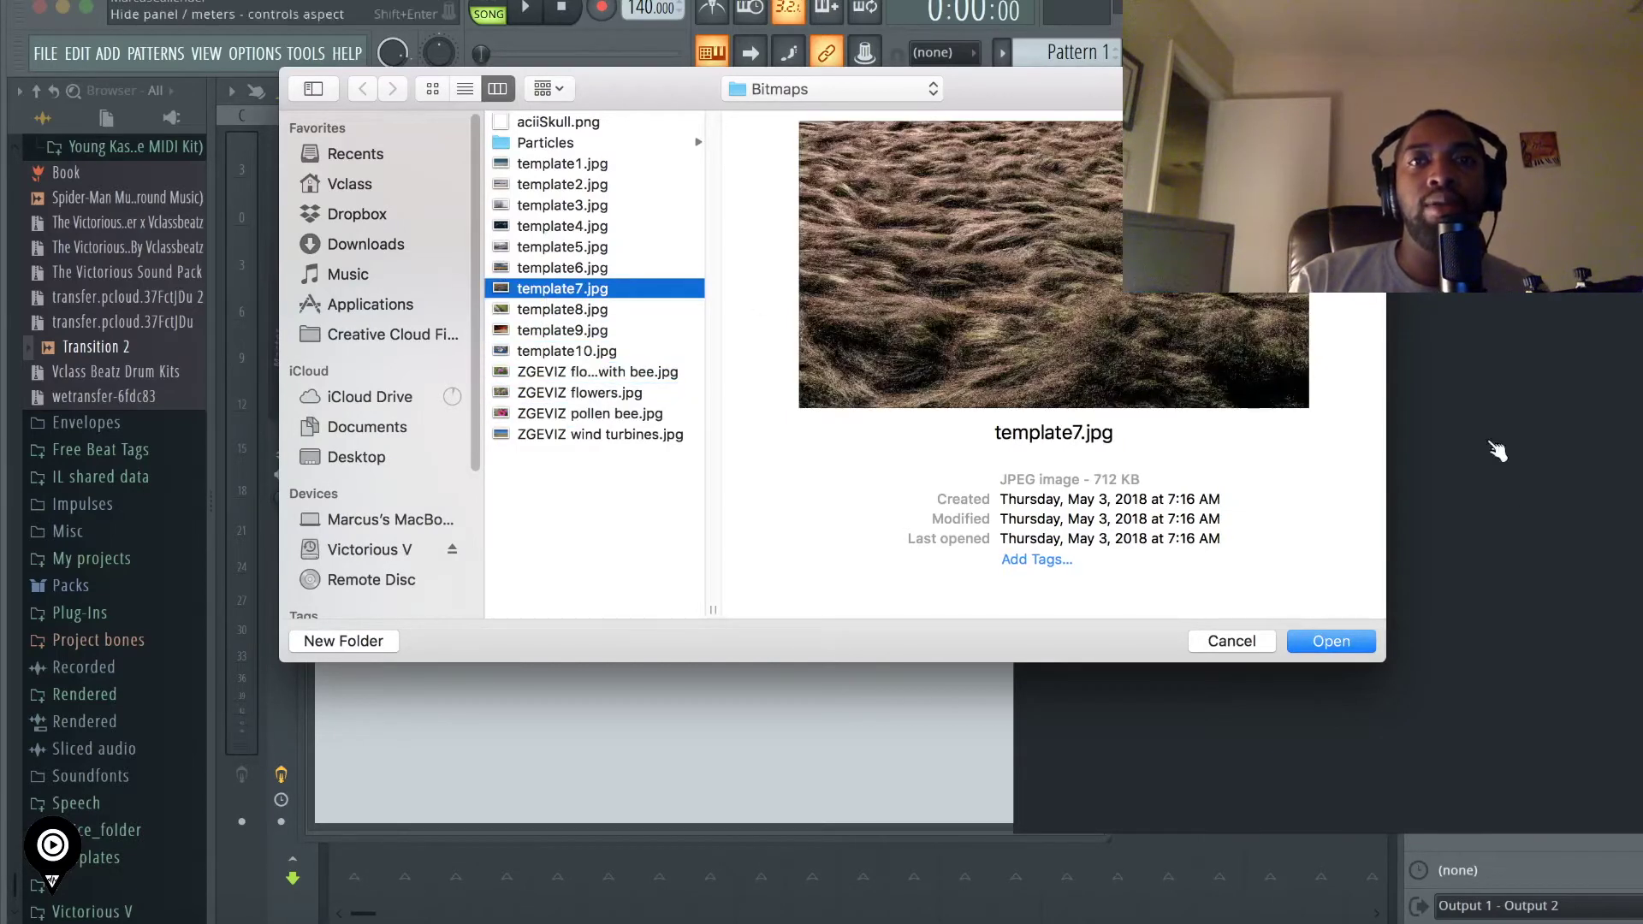
left_click(1352, 652)
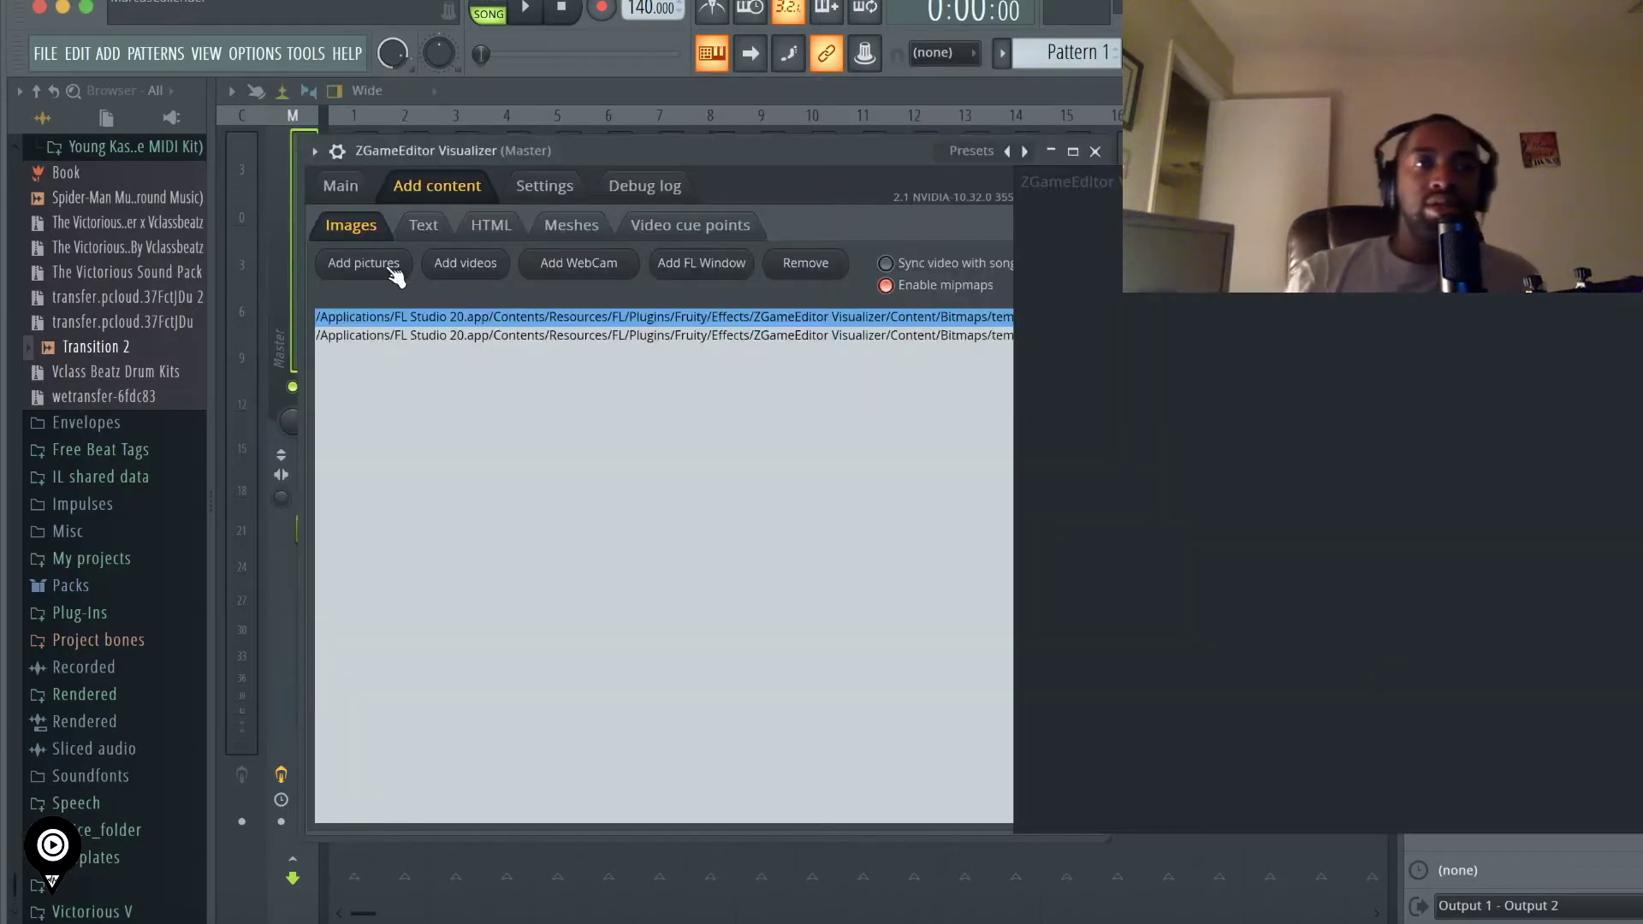
- Add the three unsplash pictures from the Z game Tutorial Pics folder on the Victorious V drive to the visualizer's images
left_click(383, 269)
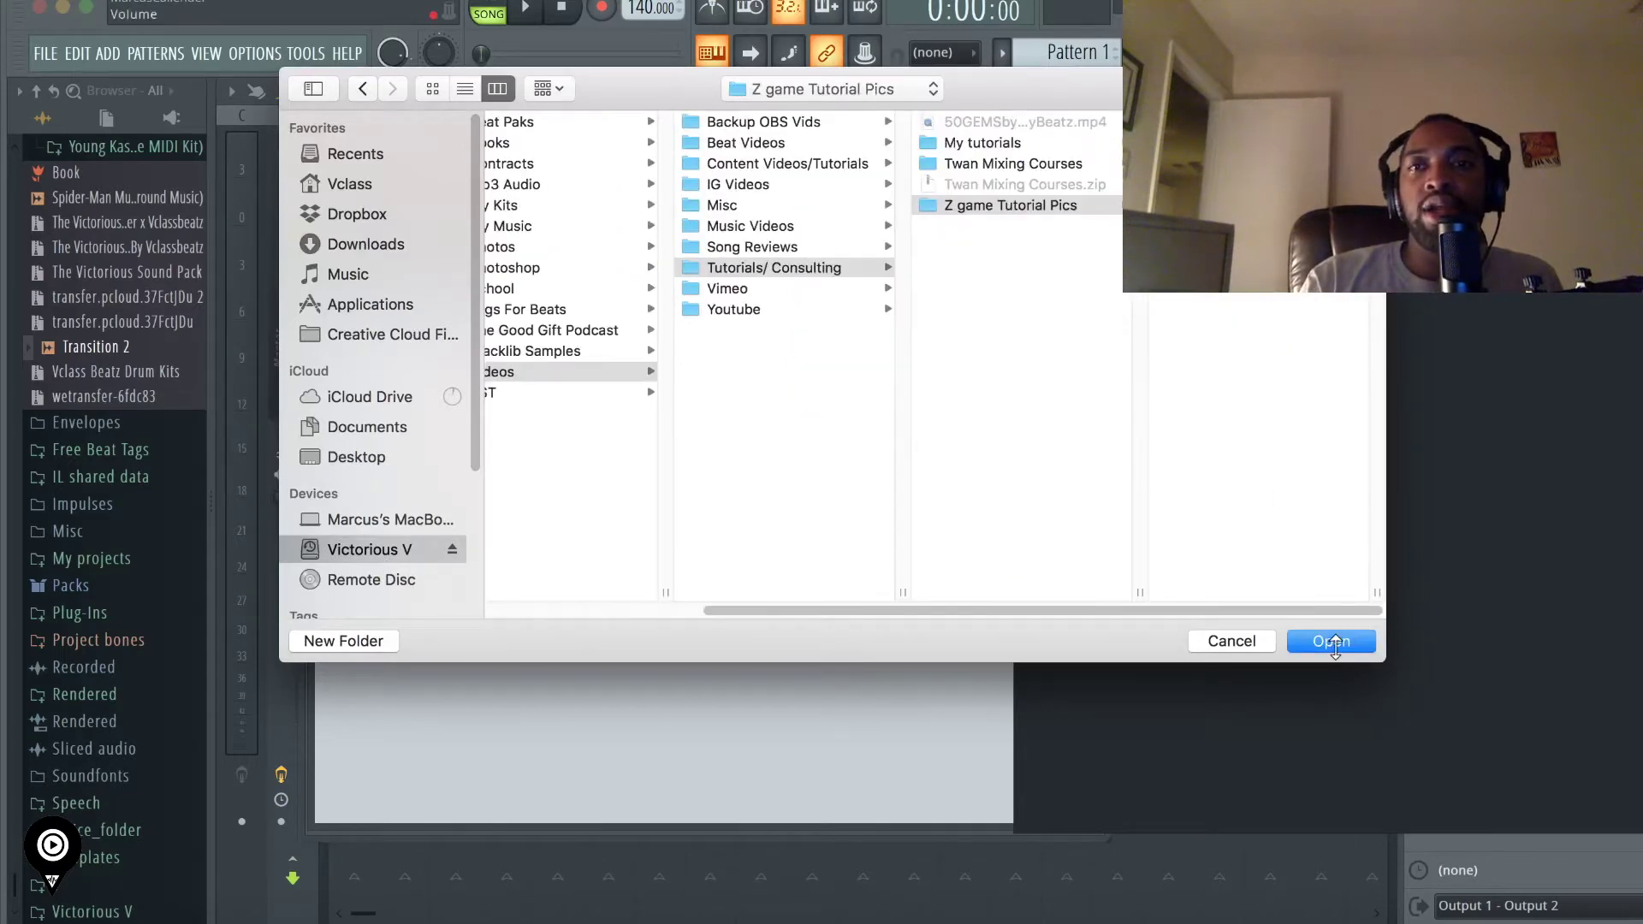
left_click(1329, 642)
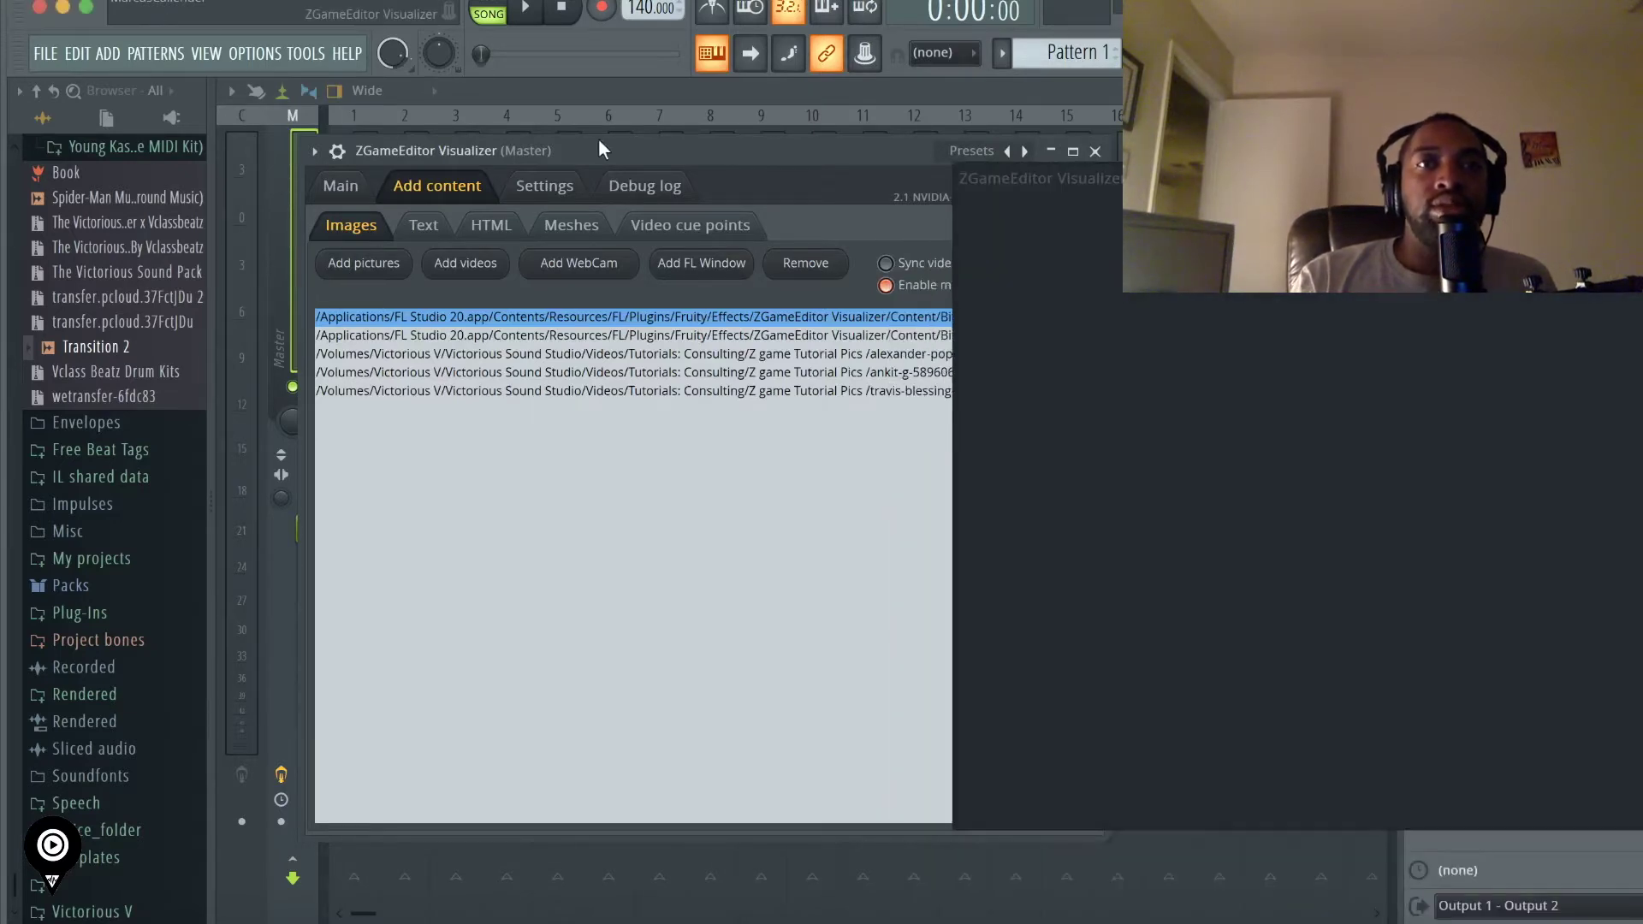
left_click_drag(608, 149, 548, 139)
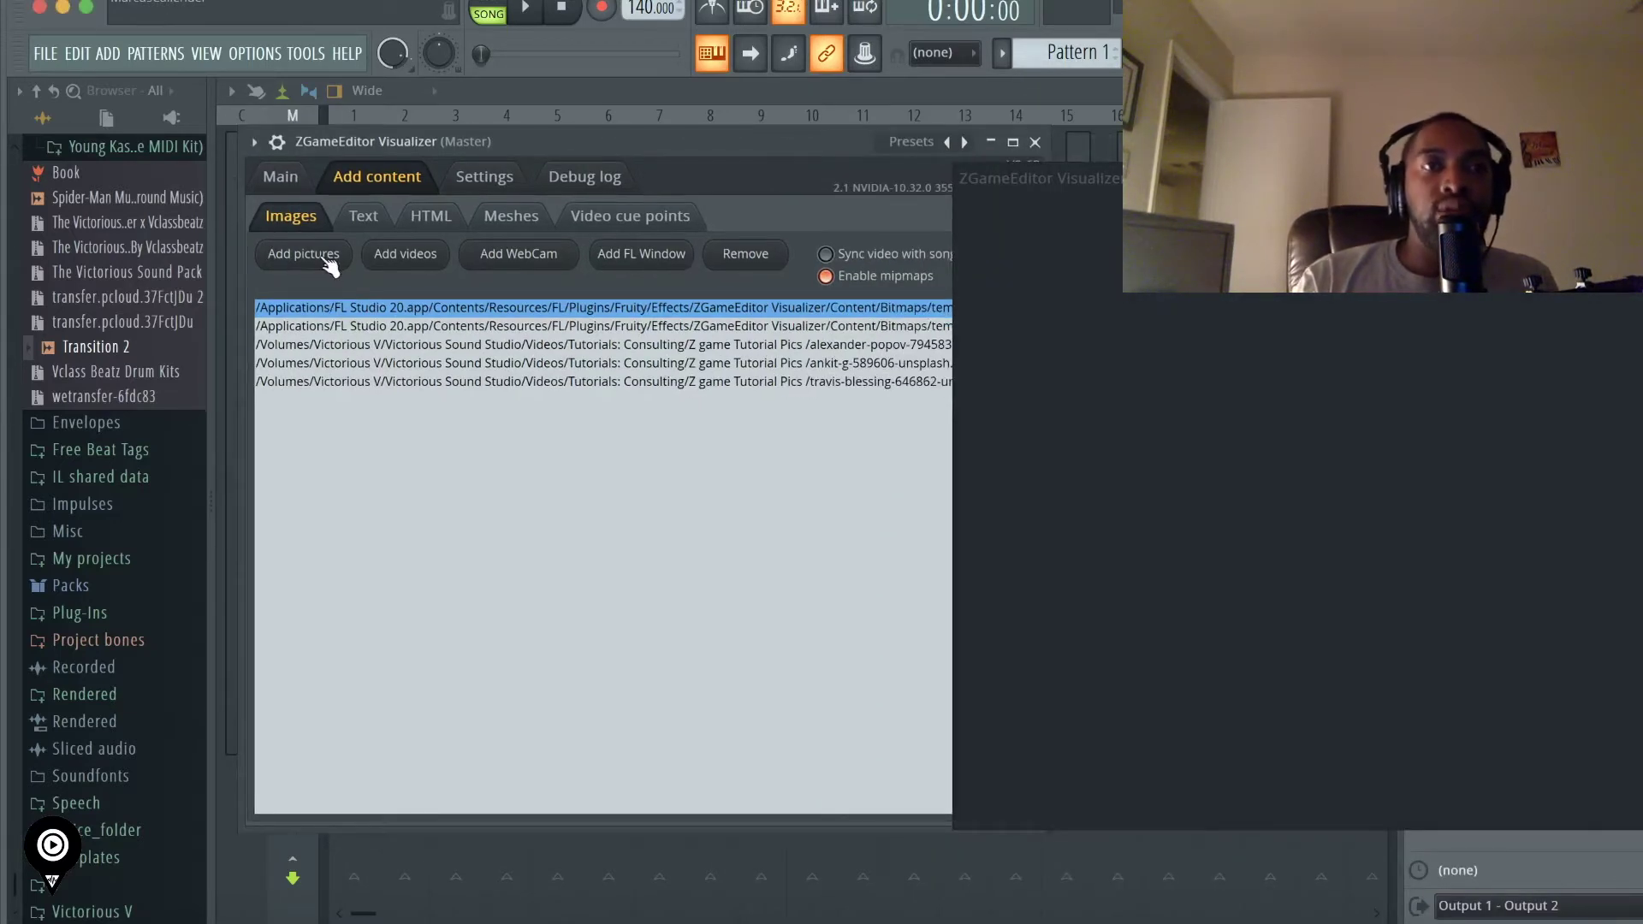
- Add LOGO.png, V1 Logo.png and V2 Logo.png from the Victorious V drive to the visualizer's images
left_click(336, 265)
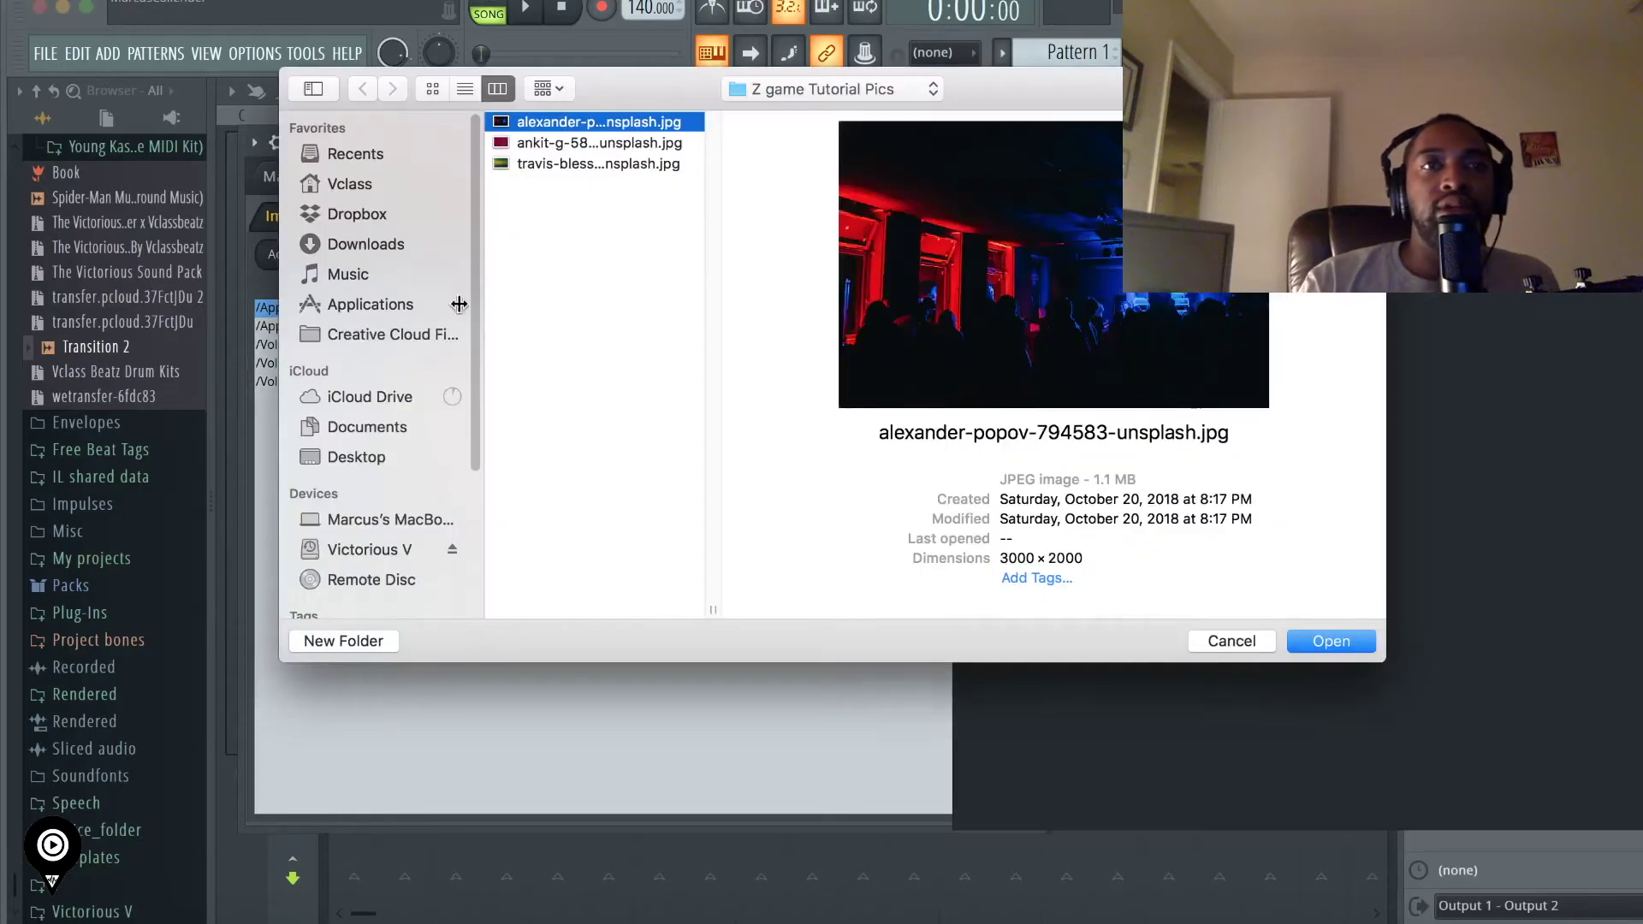
left_click(368, 549)
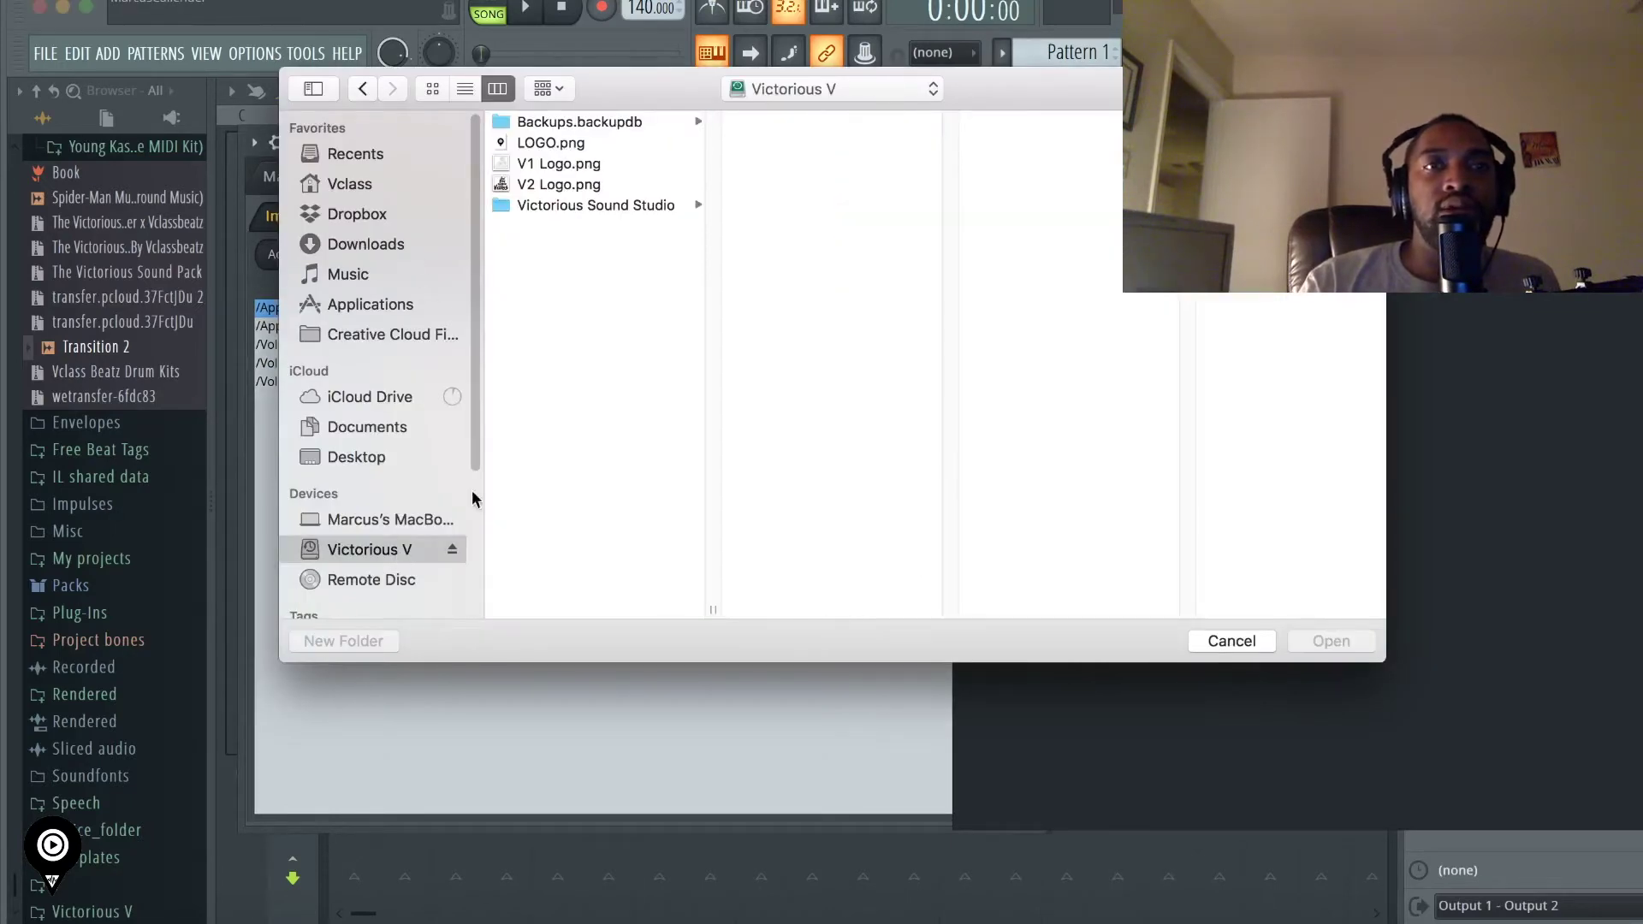
left_click(568, 185)
left_click(546, 144, "shift")
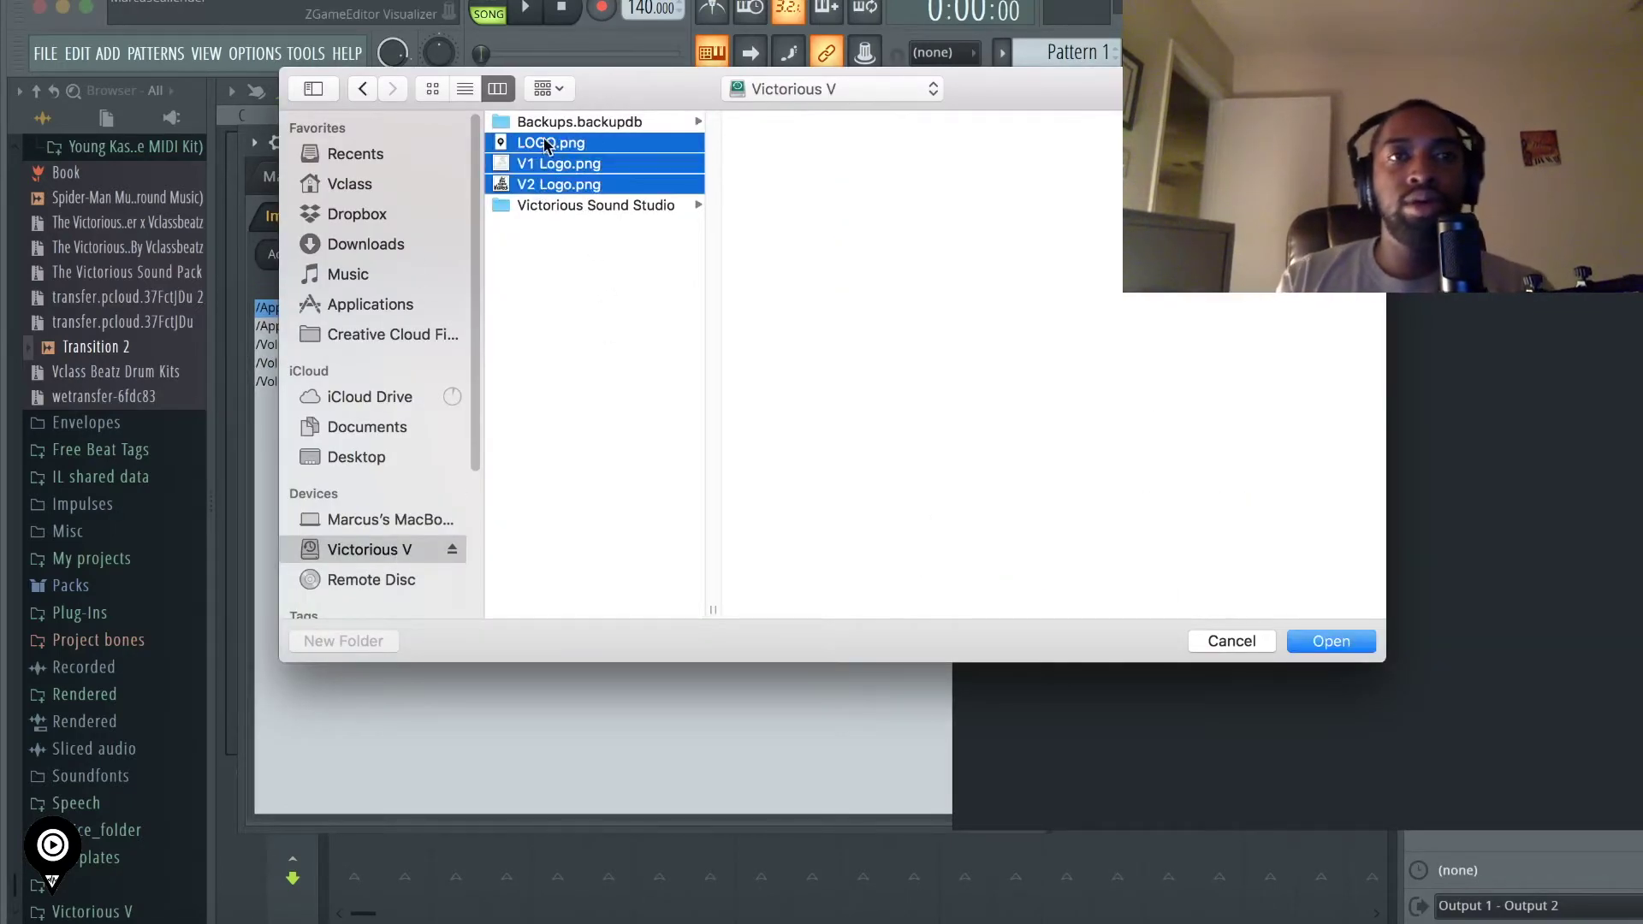
key("Return")
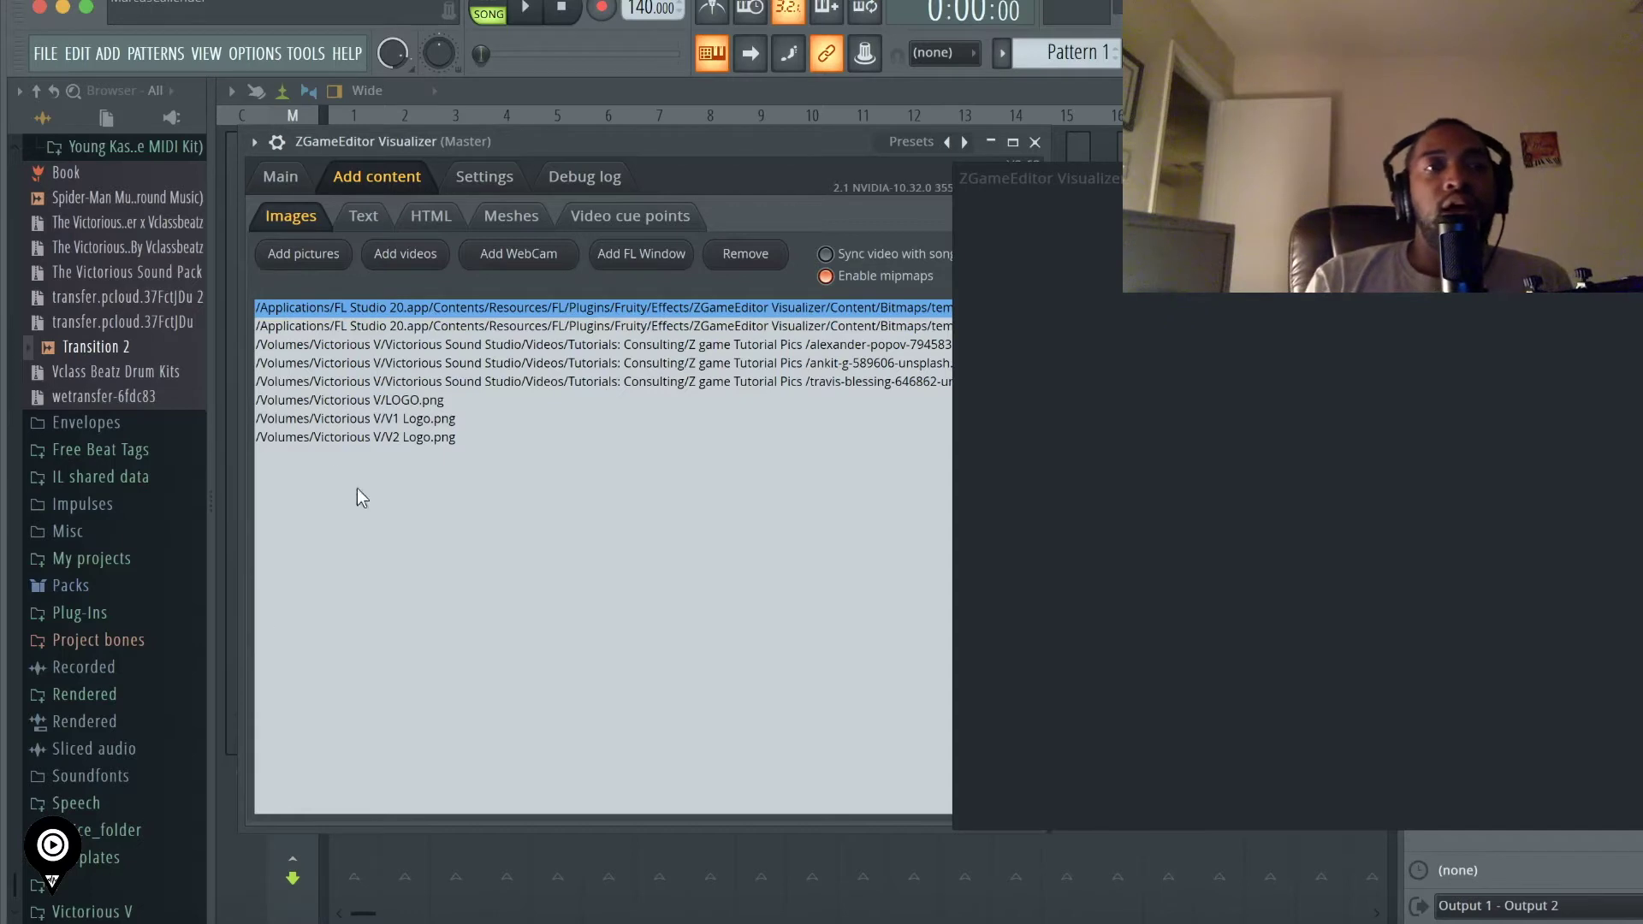
- Move the preview window aside and assign the Image effect to layer A and a new layer B
left_click_drag(1282, 169, 1180, 199)
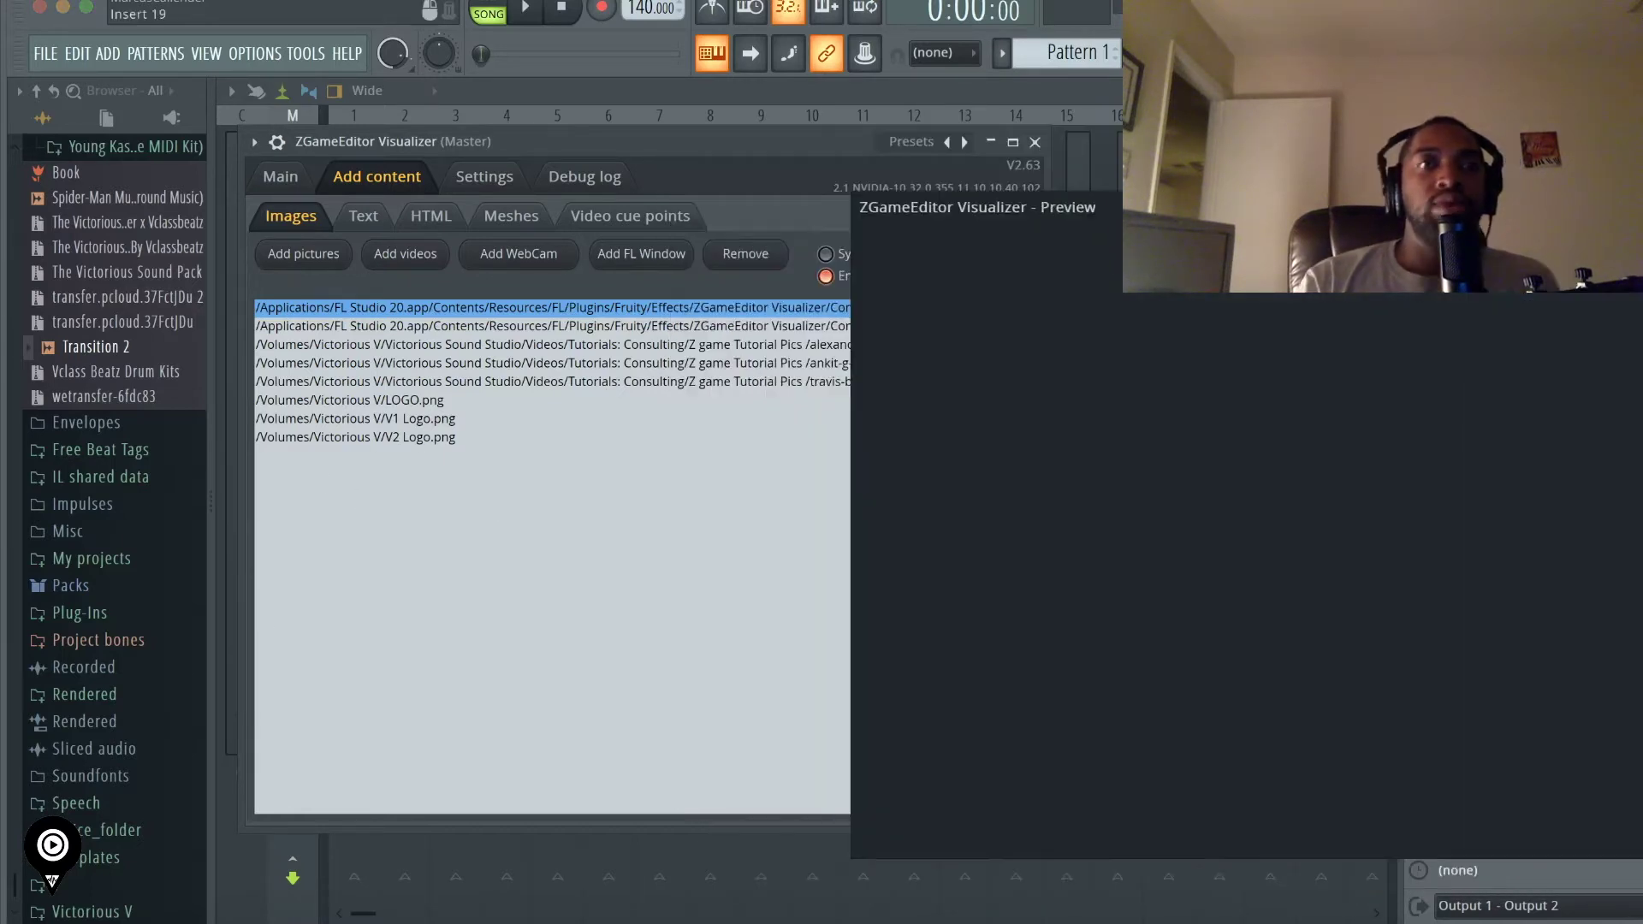
left_click(278, 177)
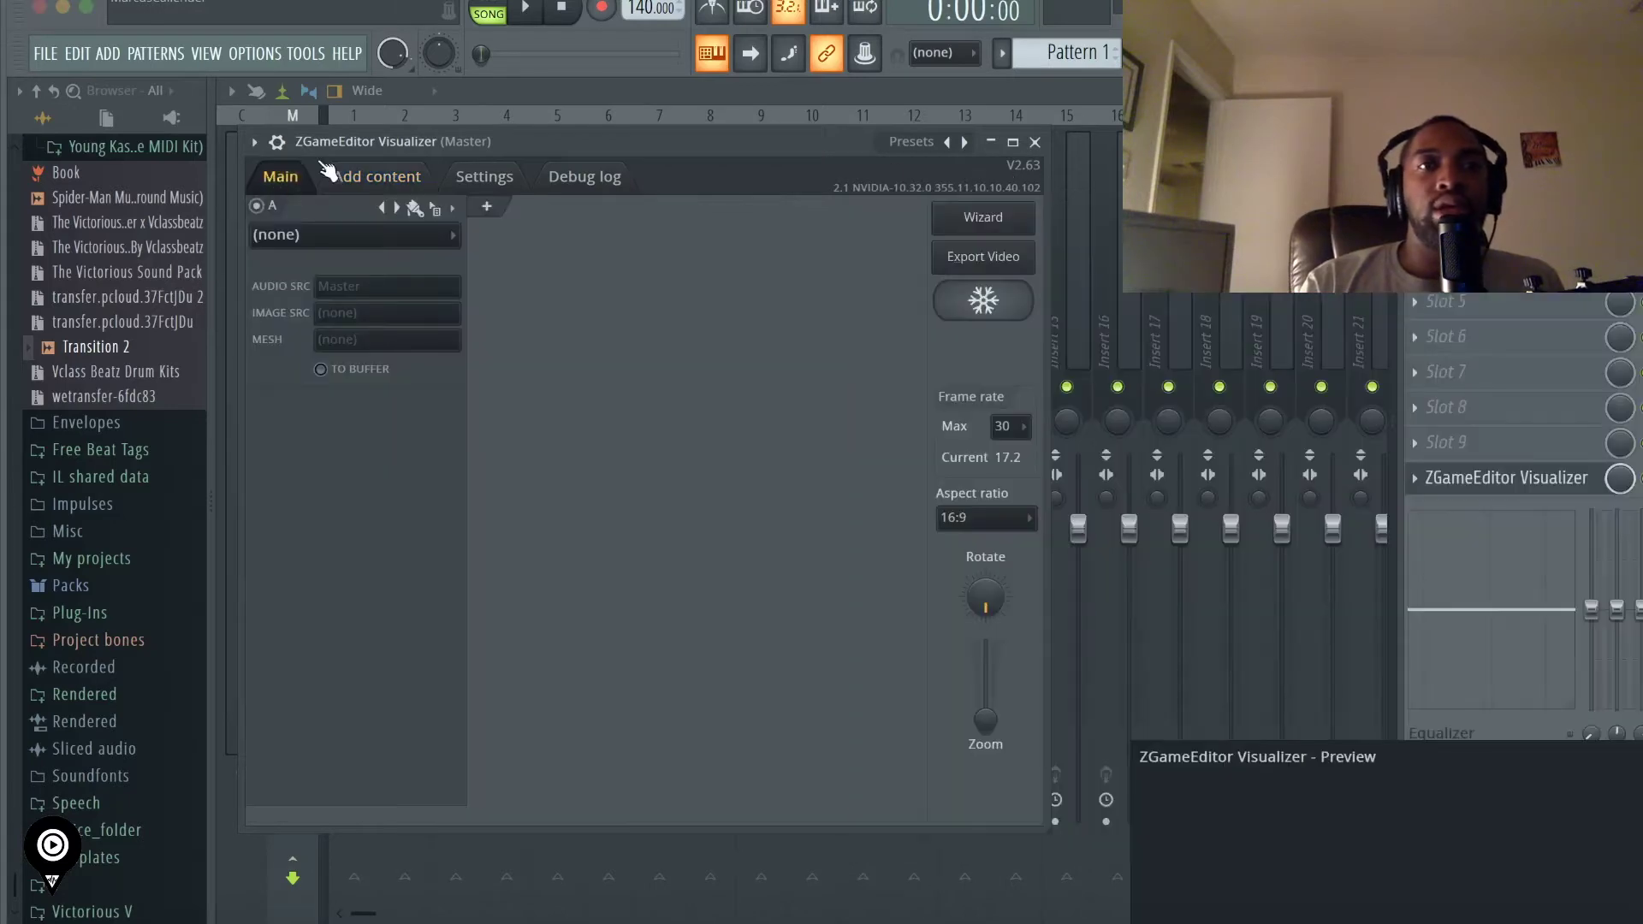
left_click(330, 240)
left_click(697, 280)
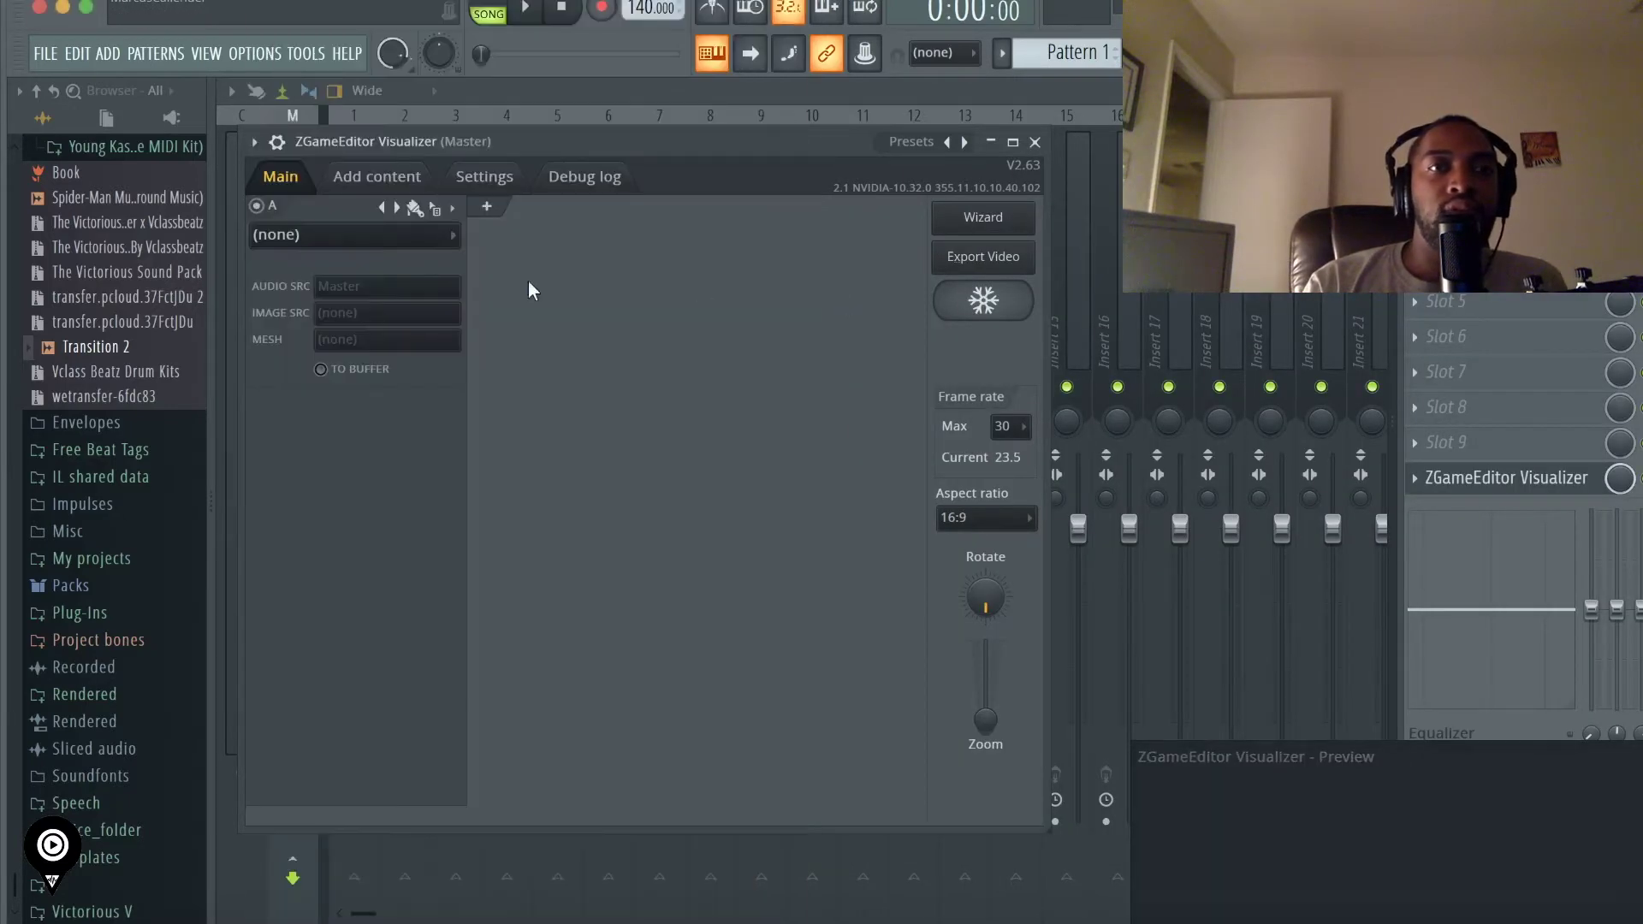
left_click(291, 235)
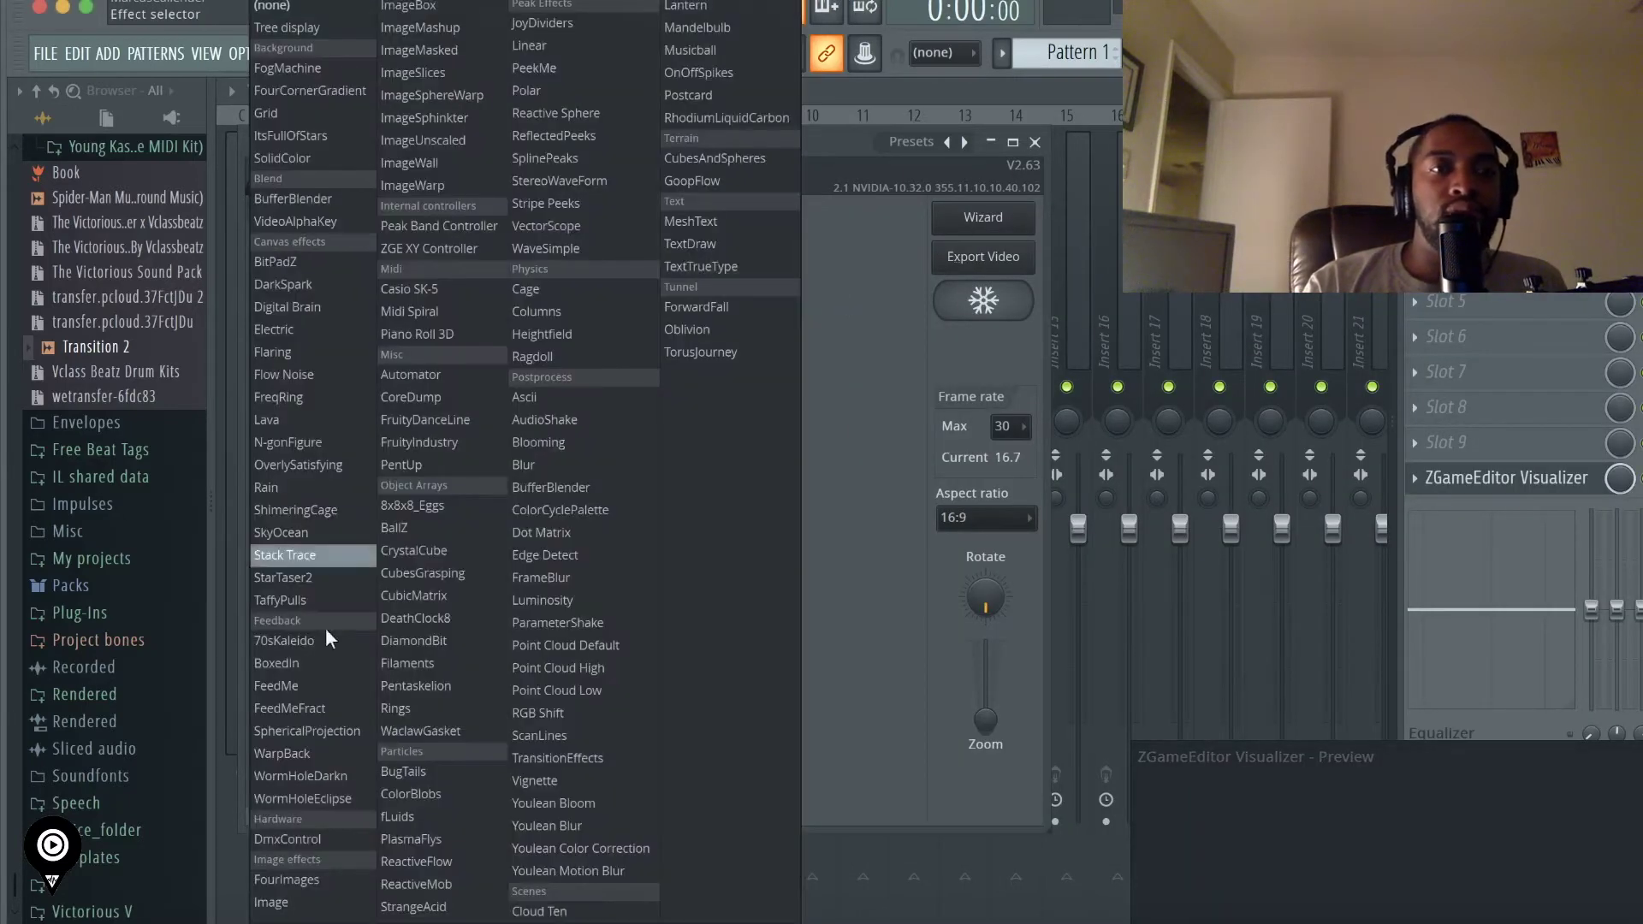
left_click(312, 902)
left_click(486, 206)
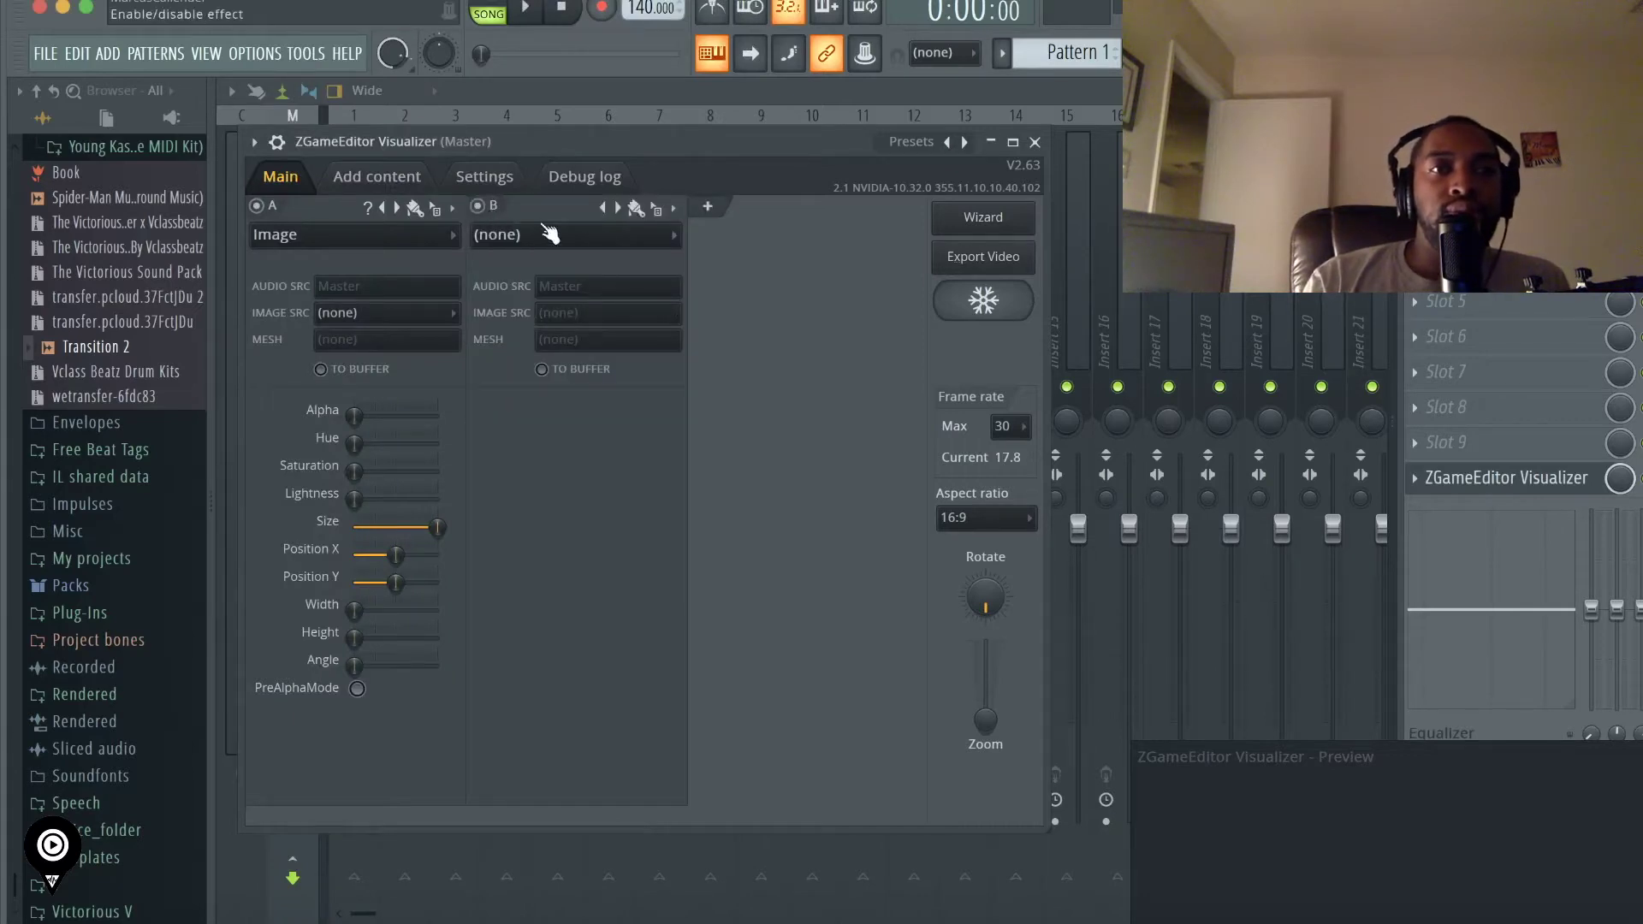
left_click(558, 233)
left_click(545, 909)
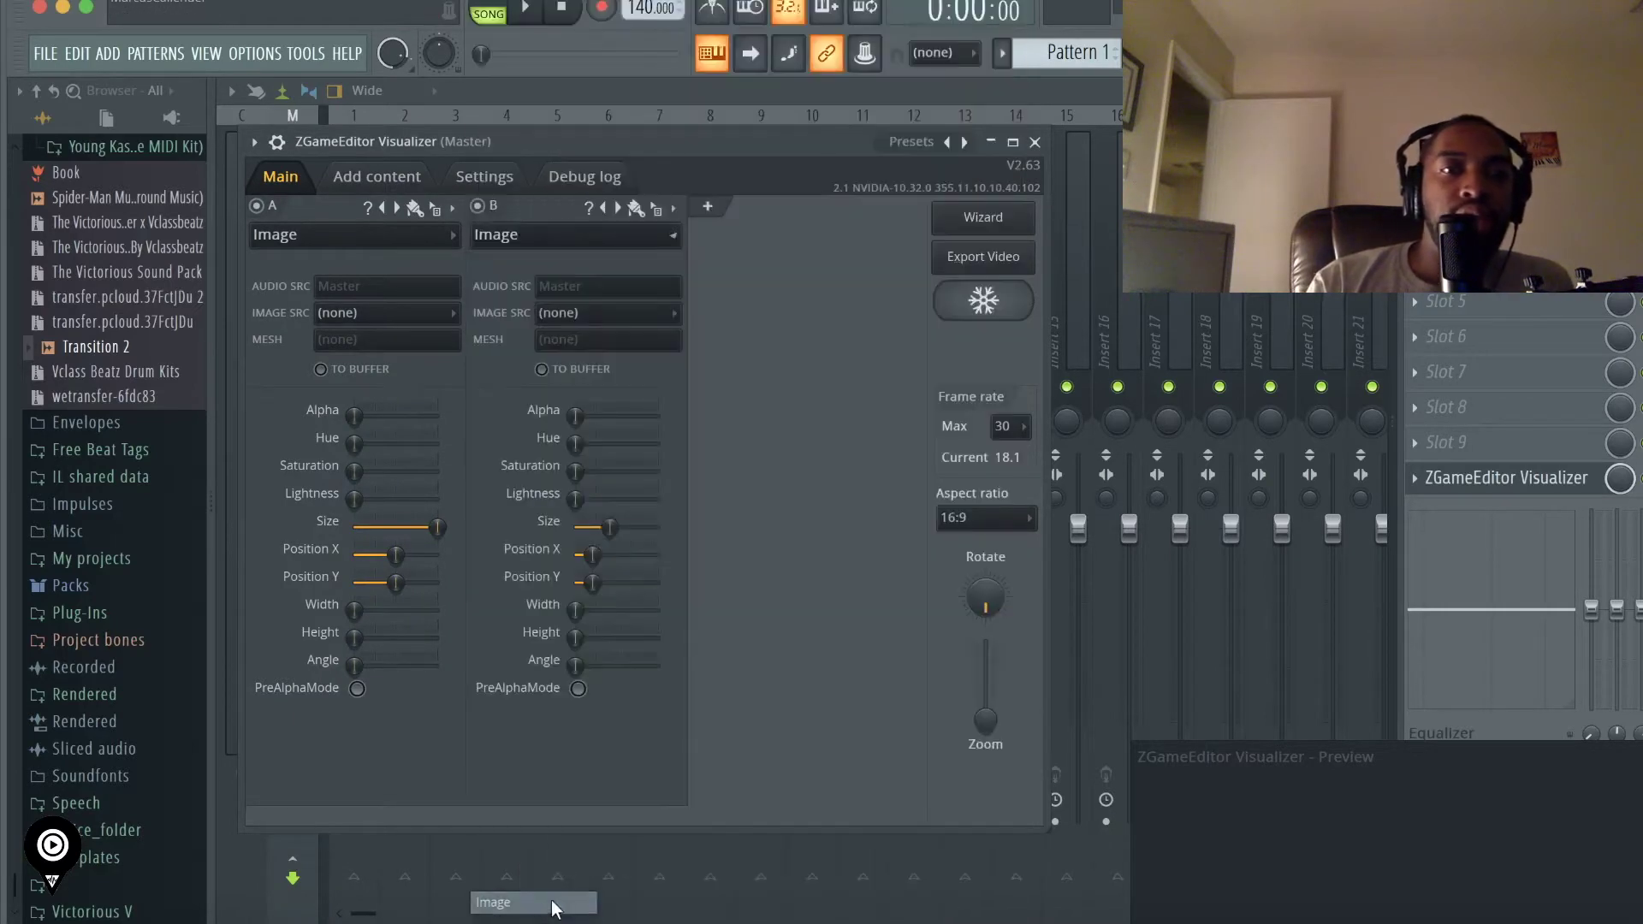
- Set layer A's image source to template1.jpg and layer B's to template7.jpg, keeping the preview window clear of both layers
left_click(377, 248)
key("Escape")
left_click(385, 312)
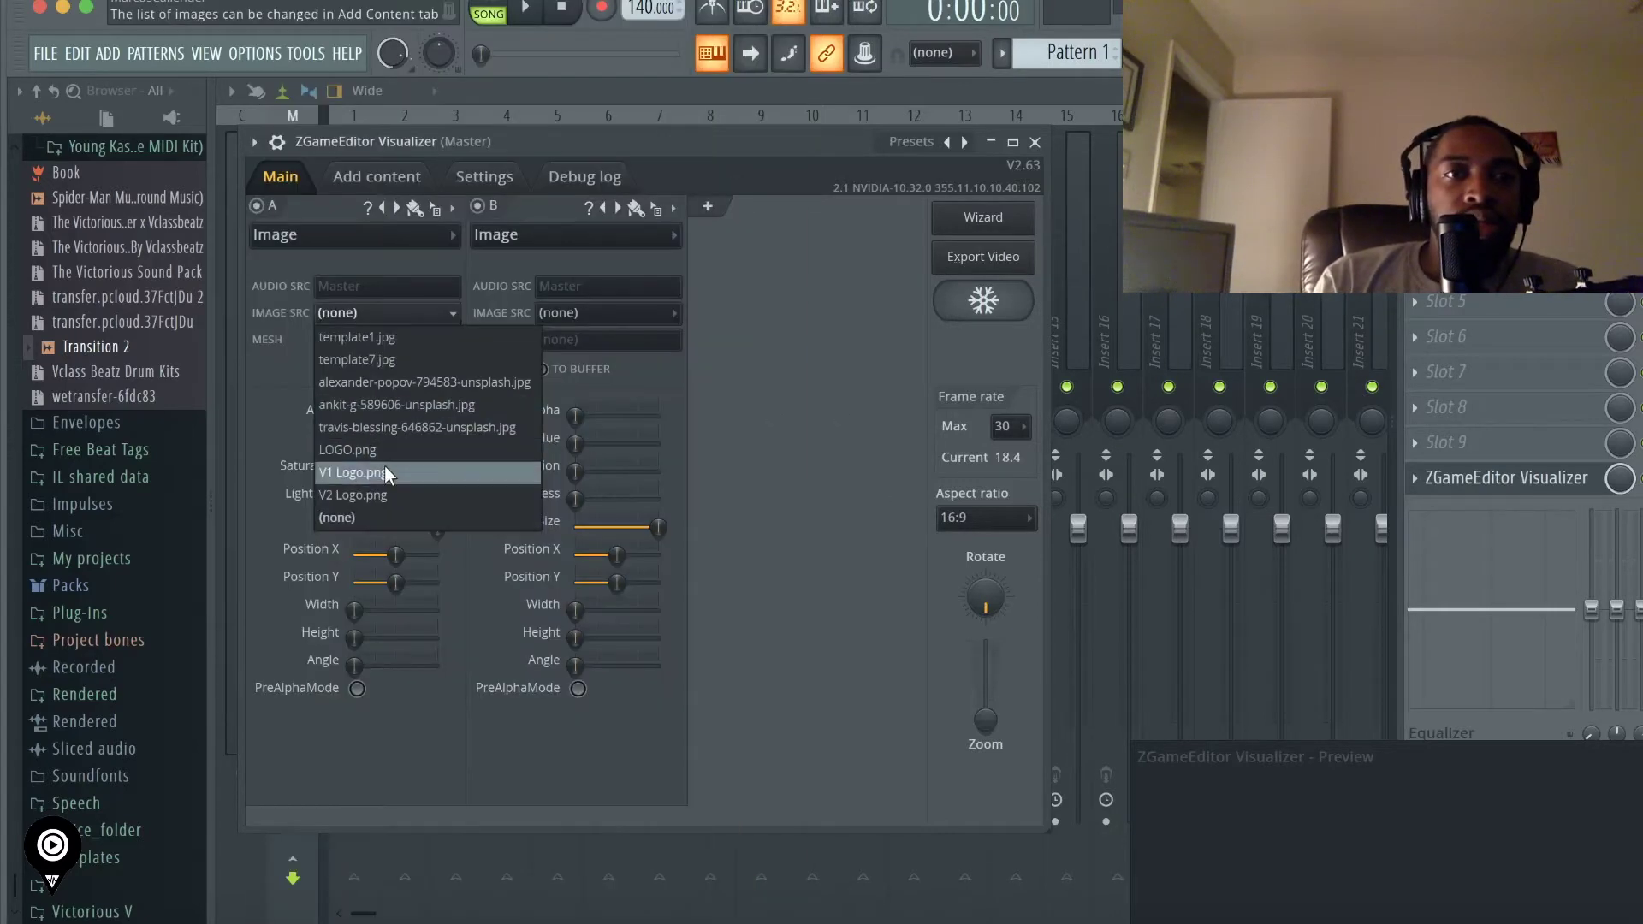
left_click(393, 334)
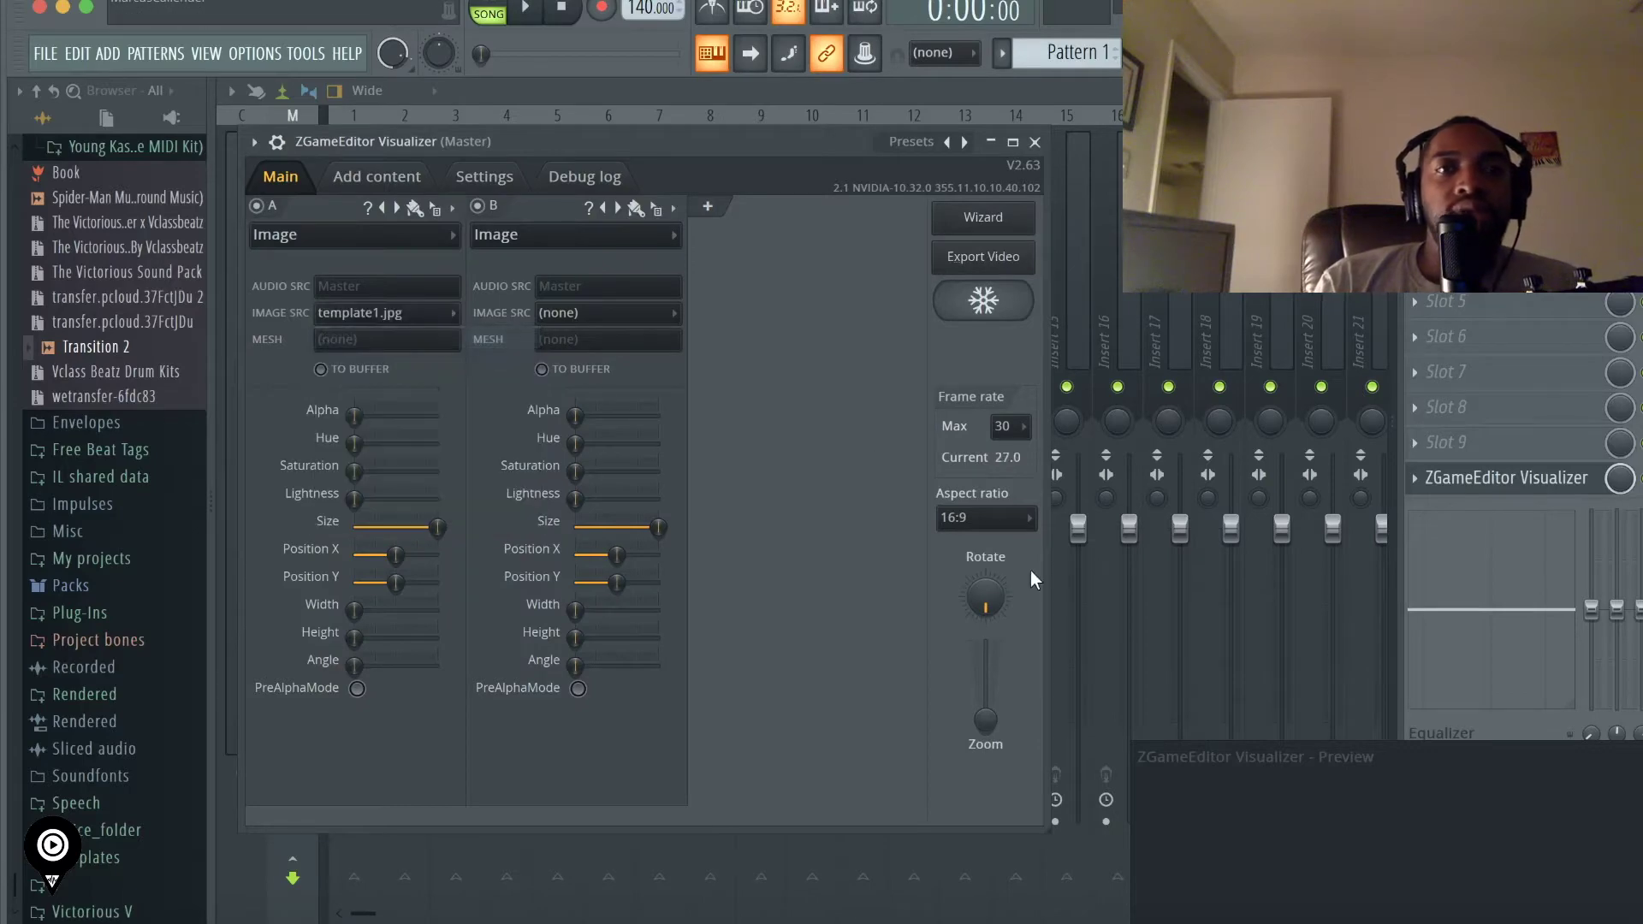
double_click(1483, 762)
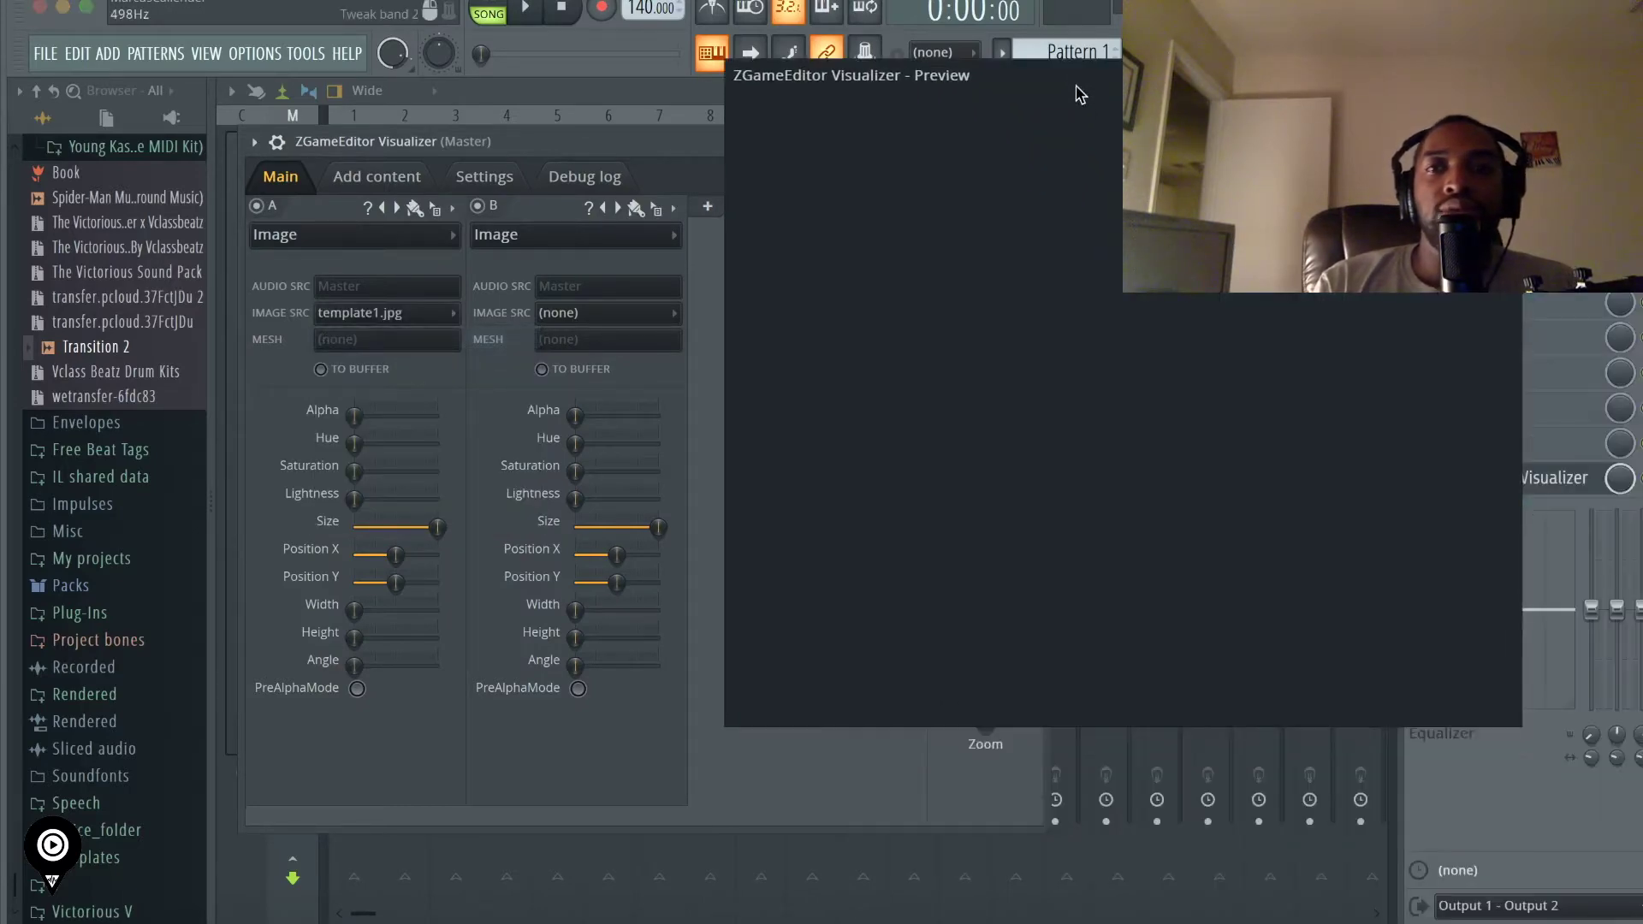
left_click(605, 312)
left_click(604, 358)
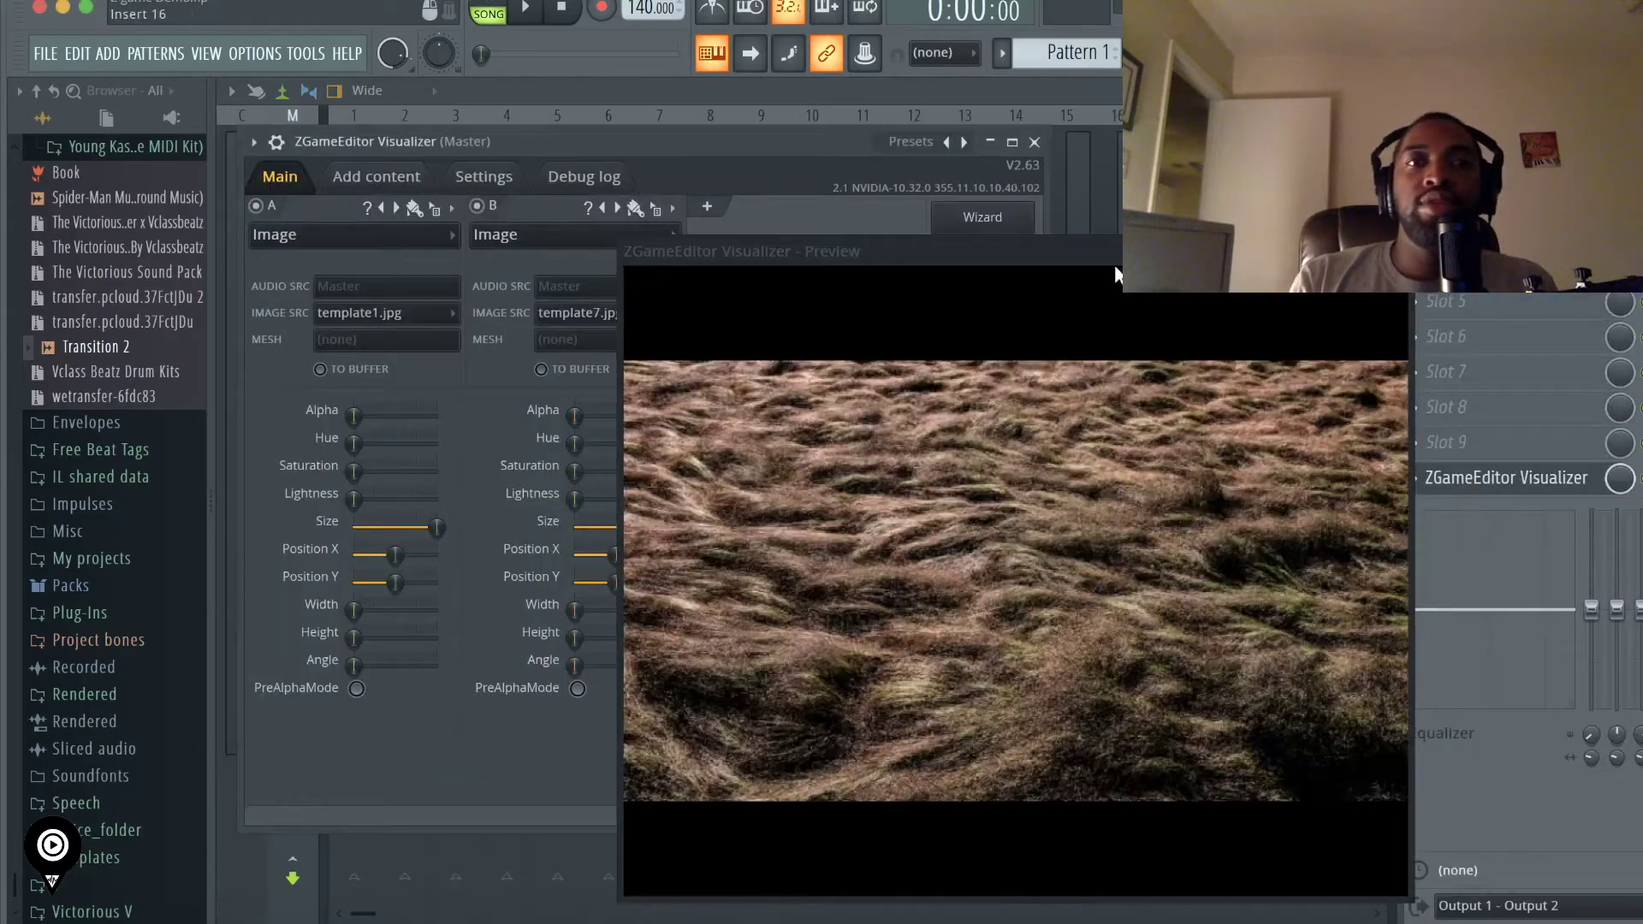
left_click_drag(1081, 257, 1312, 188)
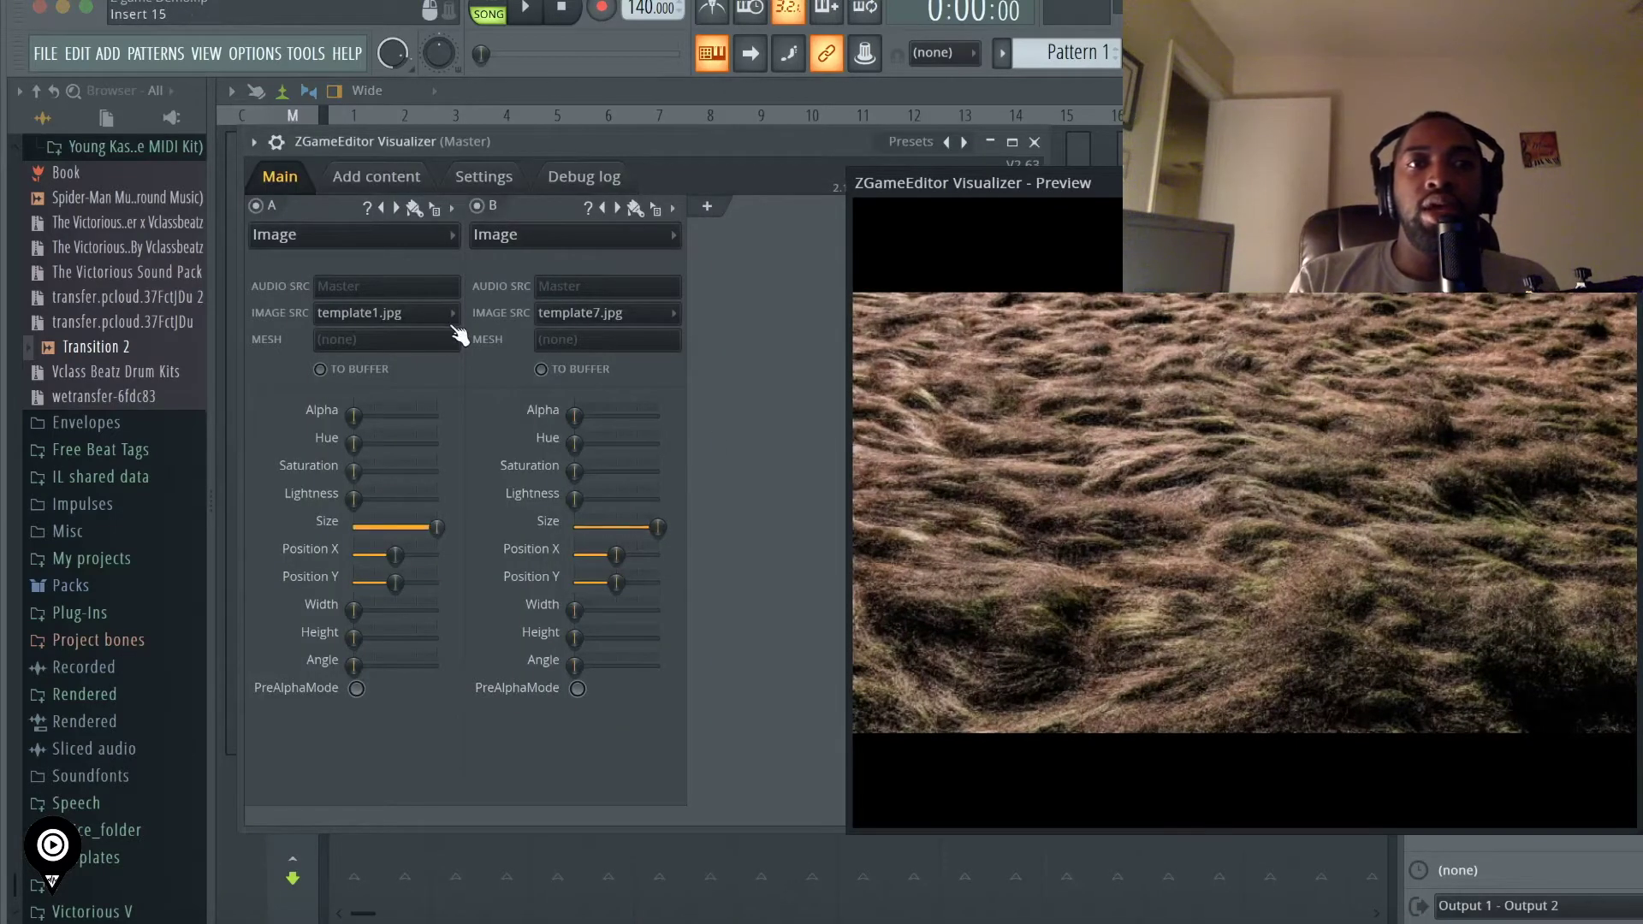
- Switch layer B off and on, and try full saturation on its template7.jpg image
left_click(478, 207)
left_click(478, 207)
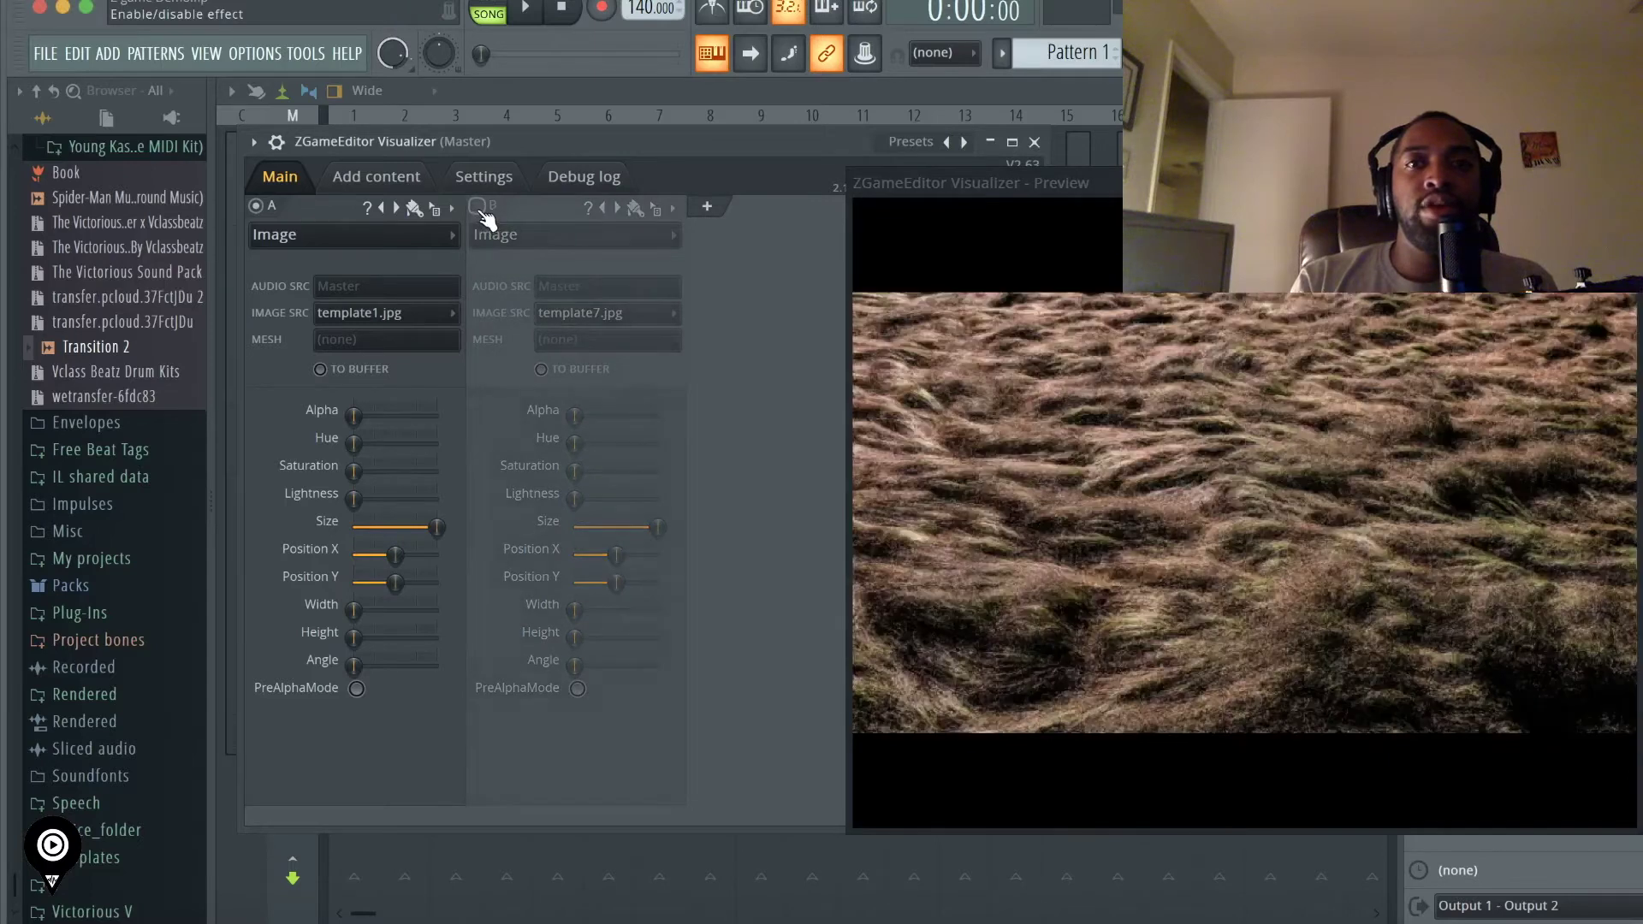
left_click(478, 208)
left_click(478, 207)
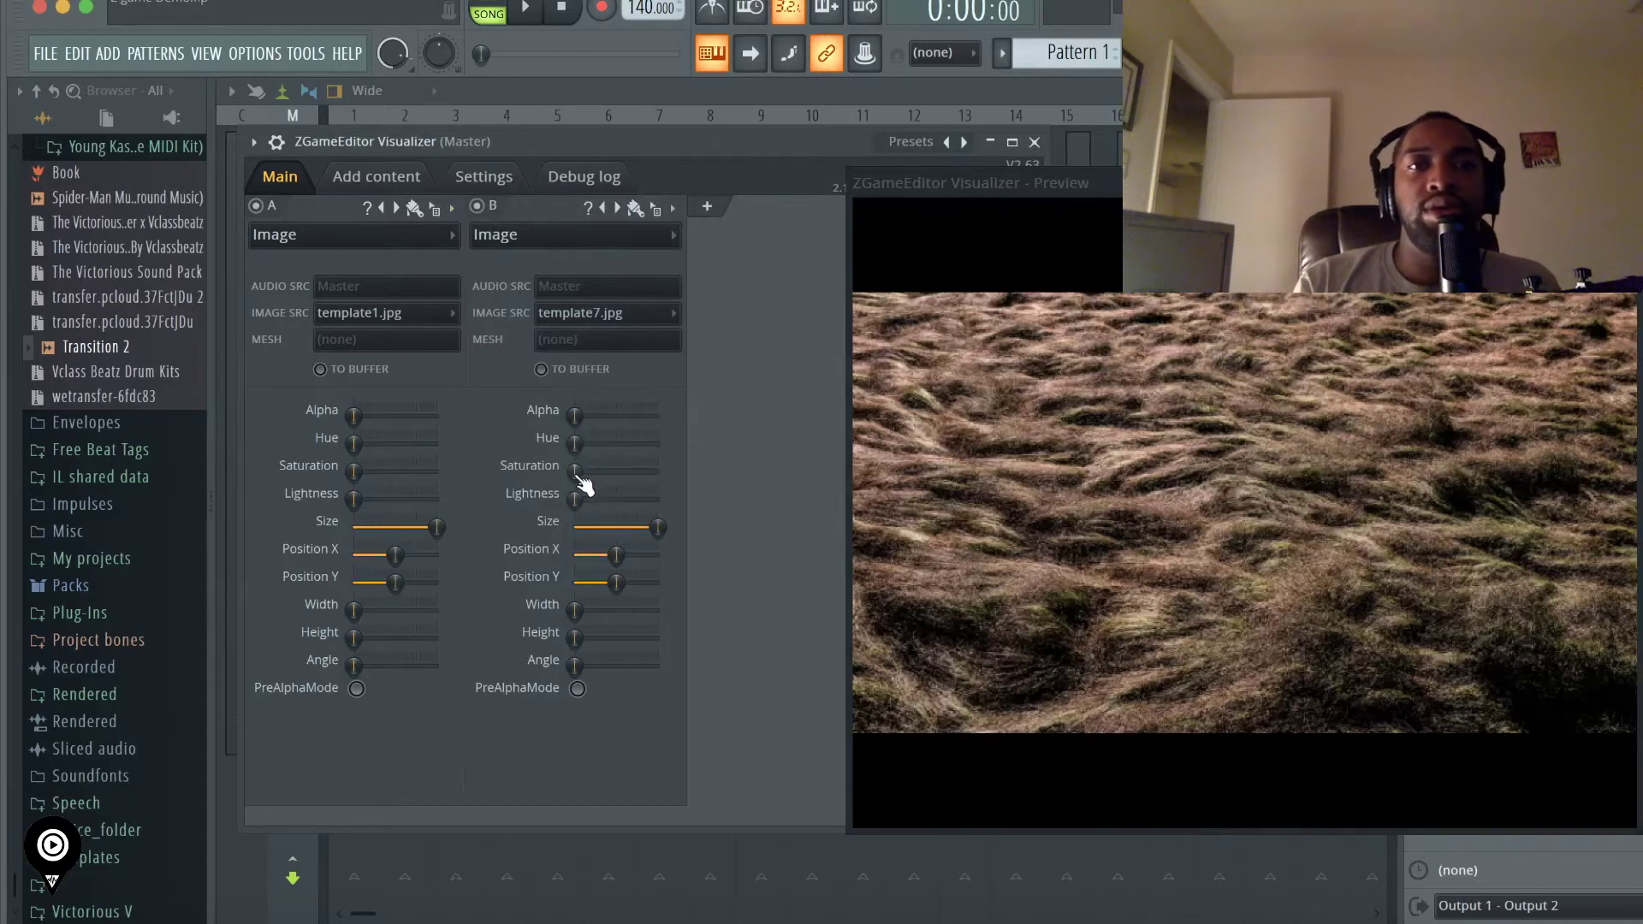
left_click_drag(575, 471, 657, 472)
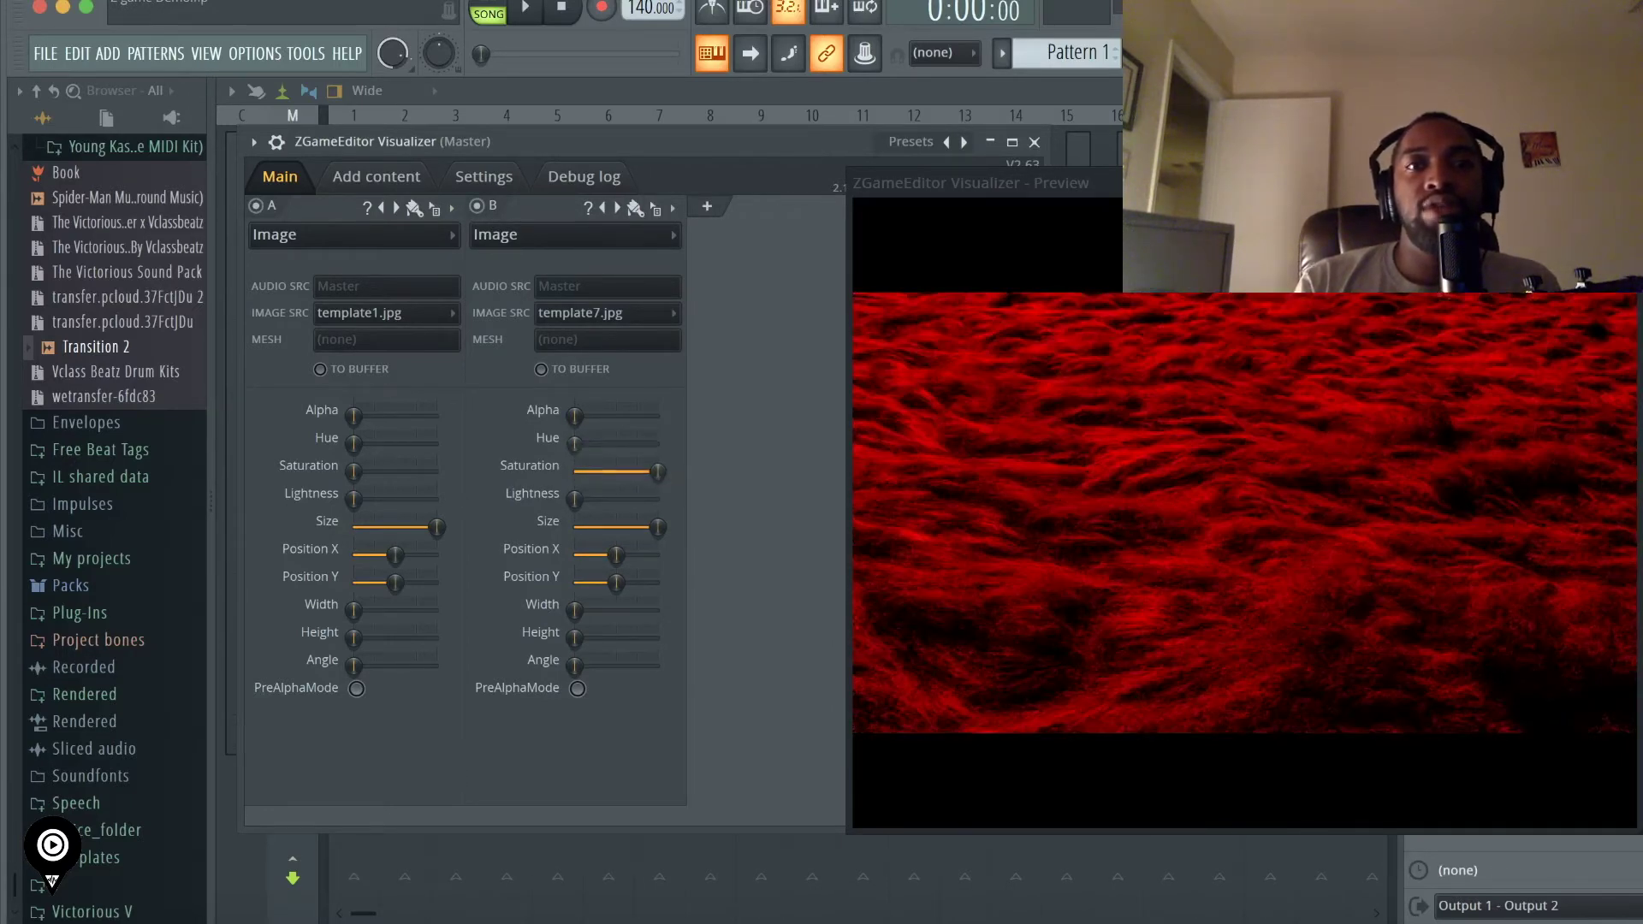
mouse_move(576, 443)
left_mouse_down()
mouse_move(657, 443)
mouse_move(618, 444)
mouse_move(635, 495)
mouse_move(659, 474)
mouse_move(575, 474)
mouse_move(575, 444)
left_mouse_up()
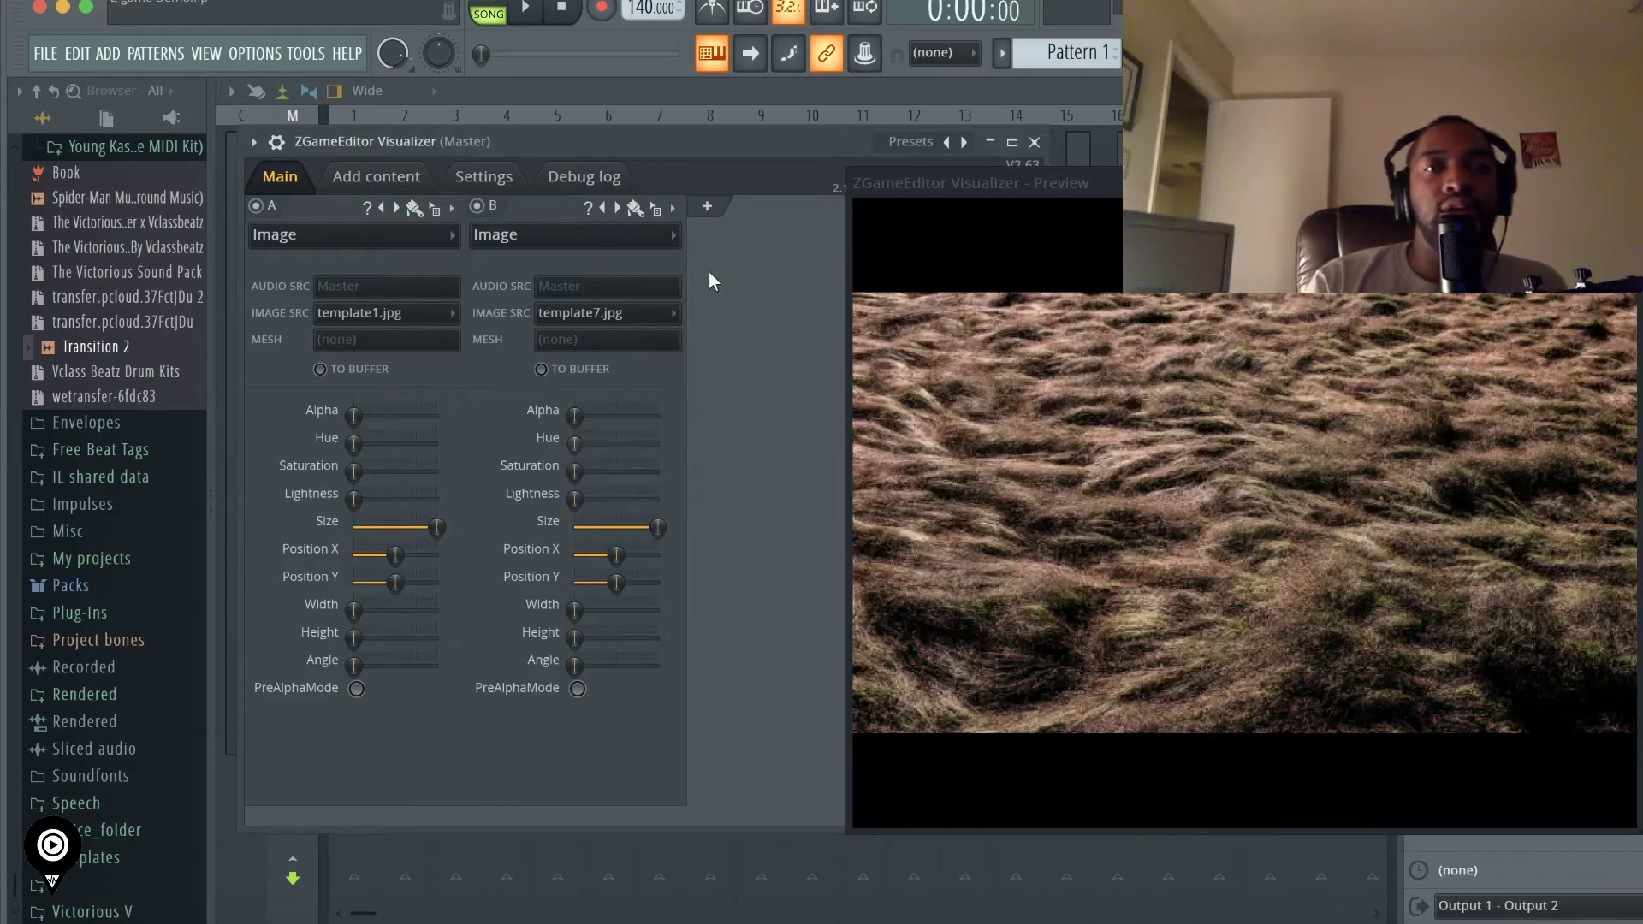
- Disable and re-enable layer B twice to compare the template1.jpg and template7.jpg images in the preview
left_click(478, 207)
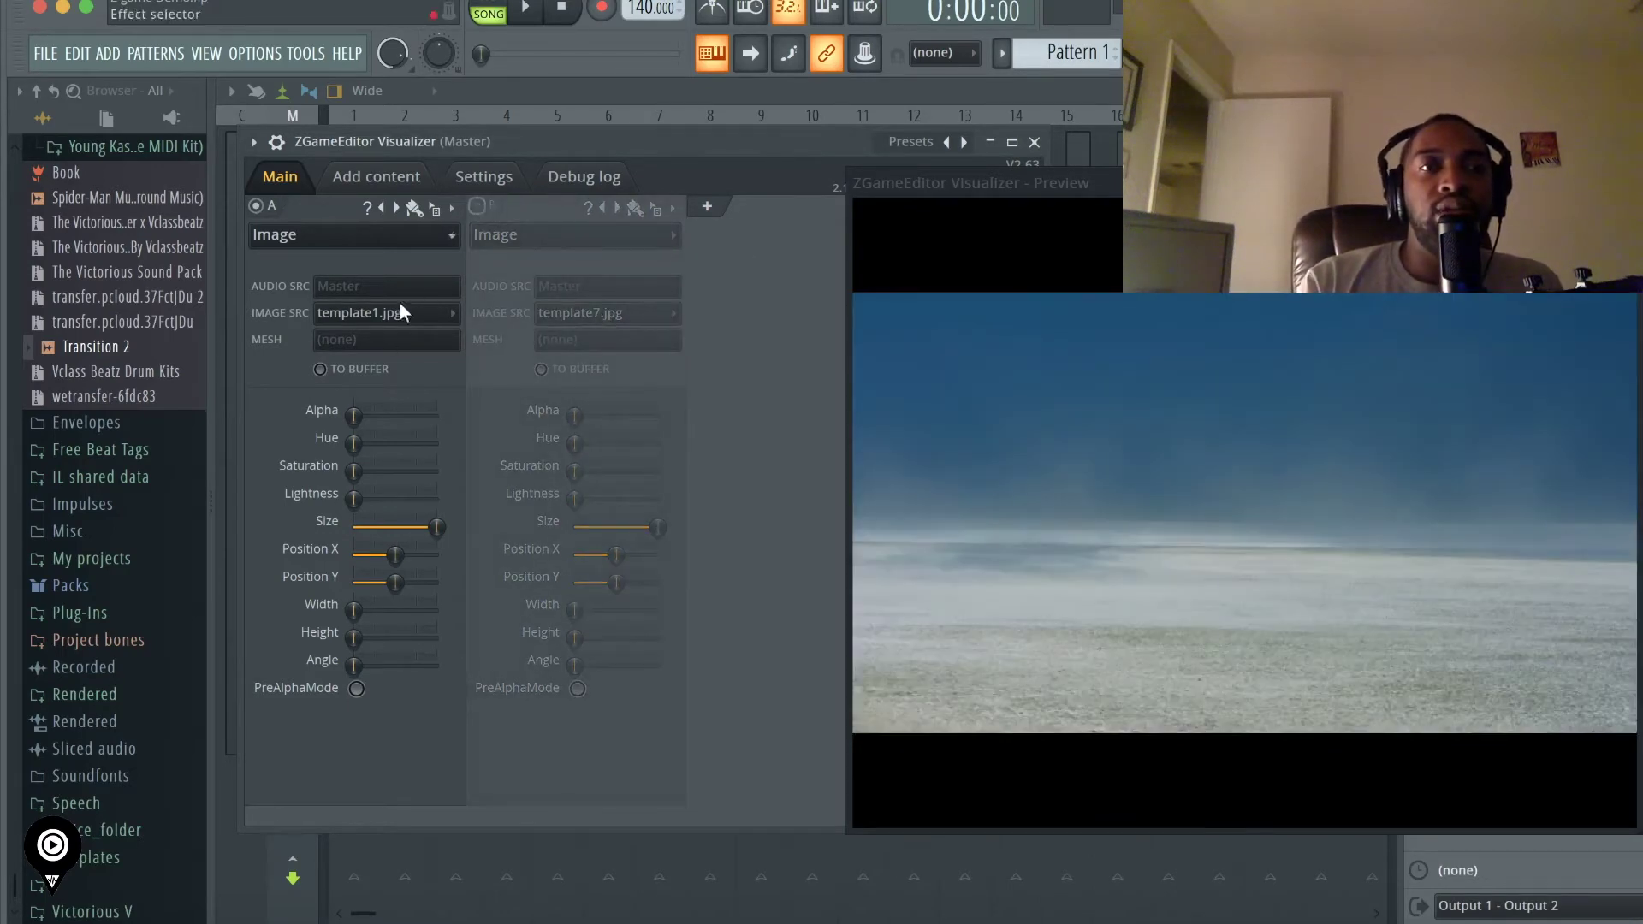
left_click(477, 207)
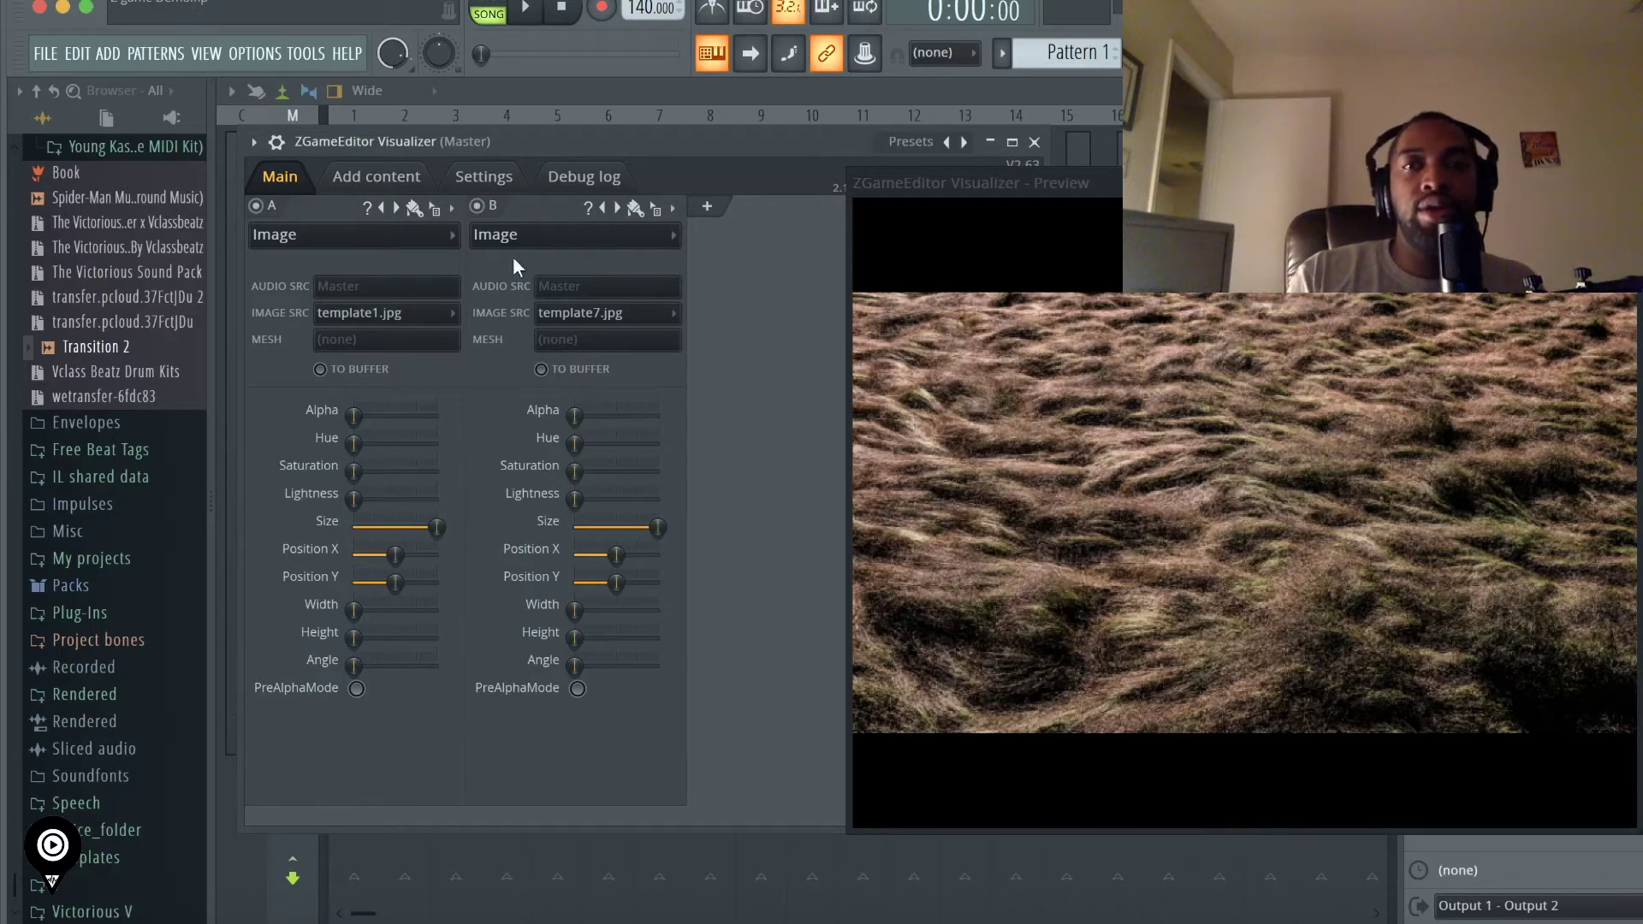
left_click(490, 207)
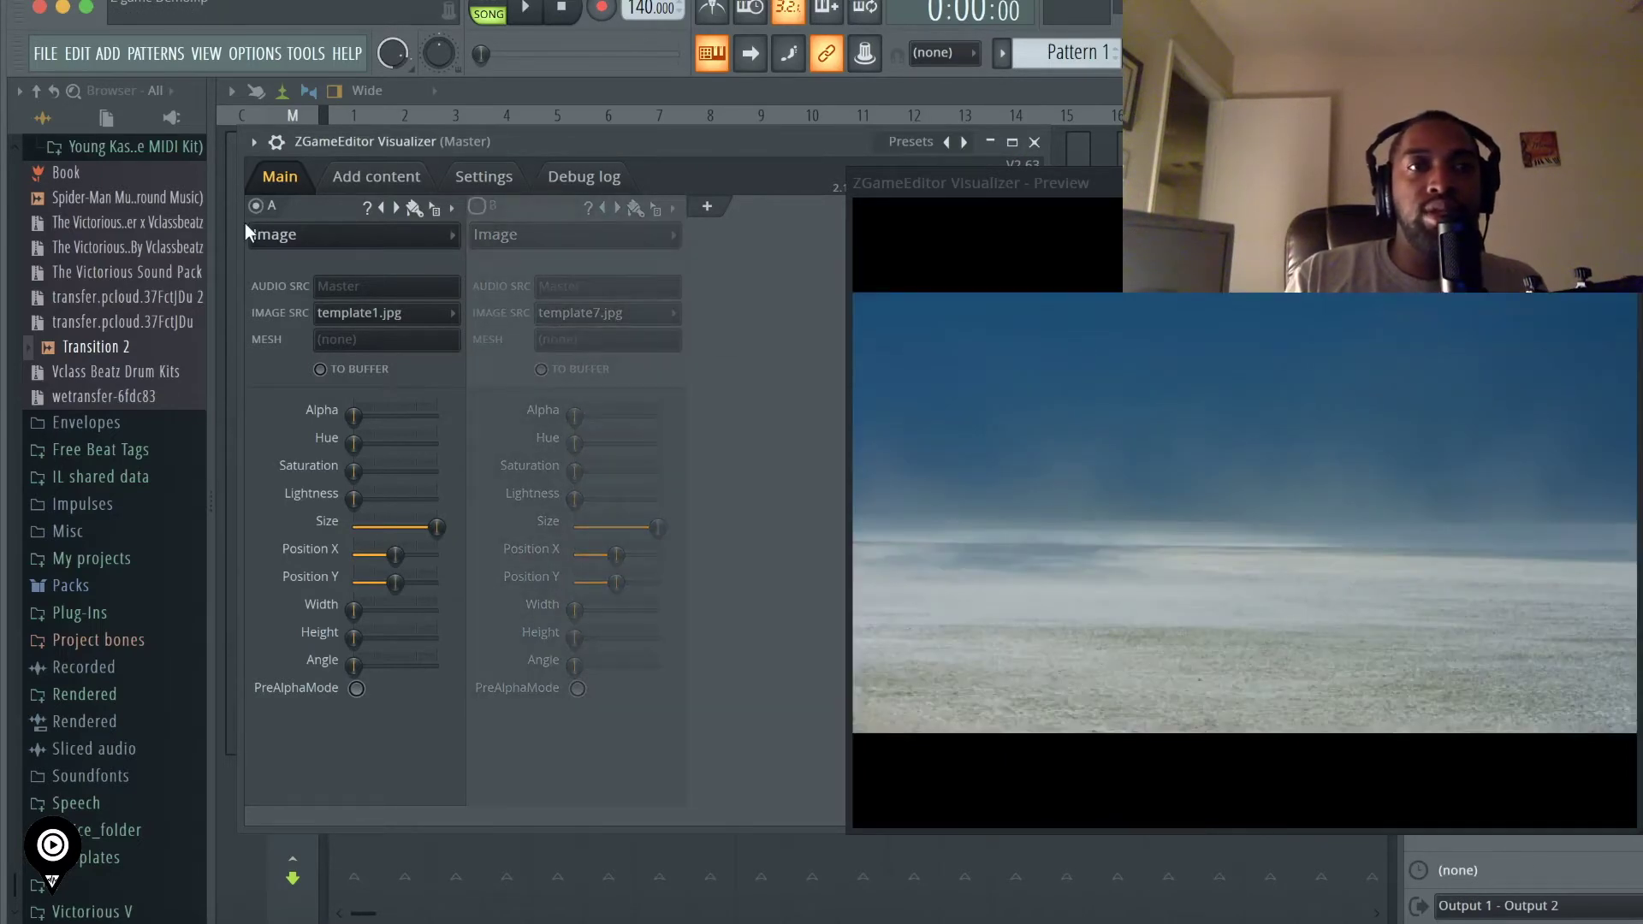
left_click(478, 206)
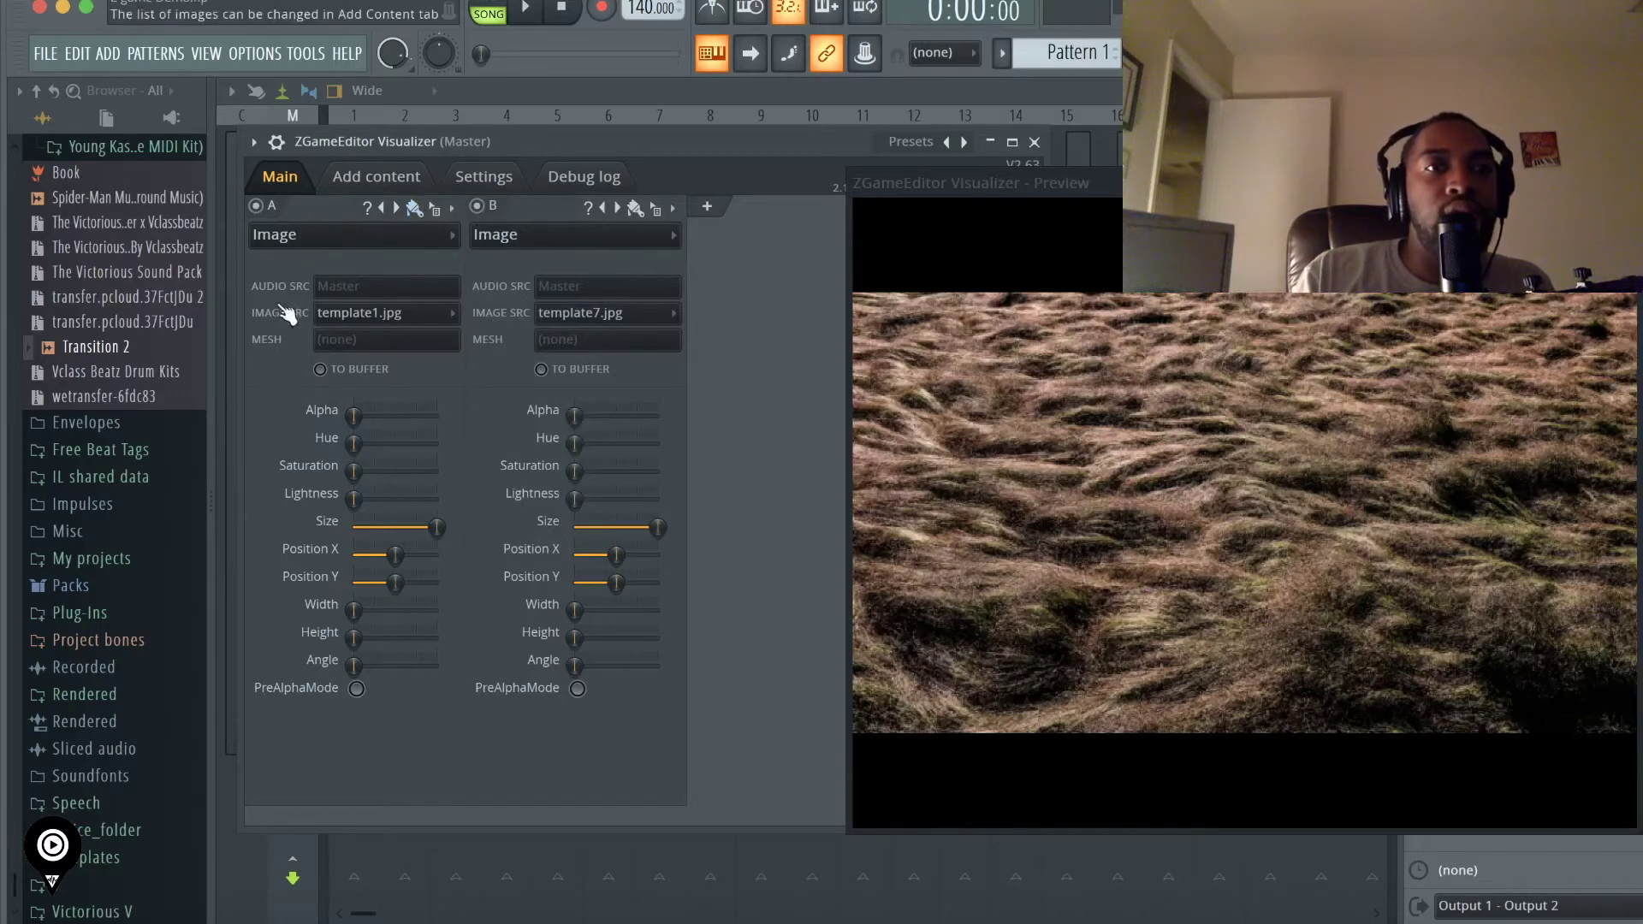
- Clear layer A's effect, reassign the Image effect to it and check its list of image sources
left_click(366, 242)
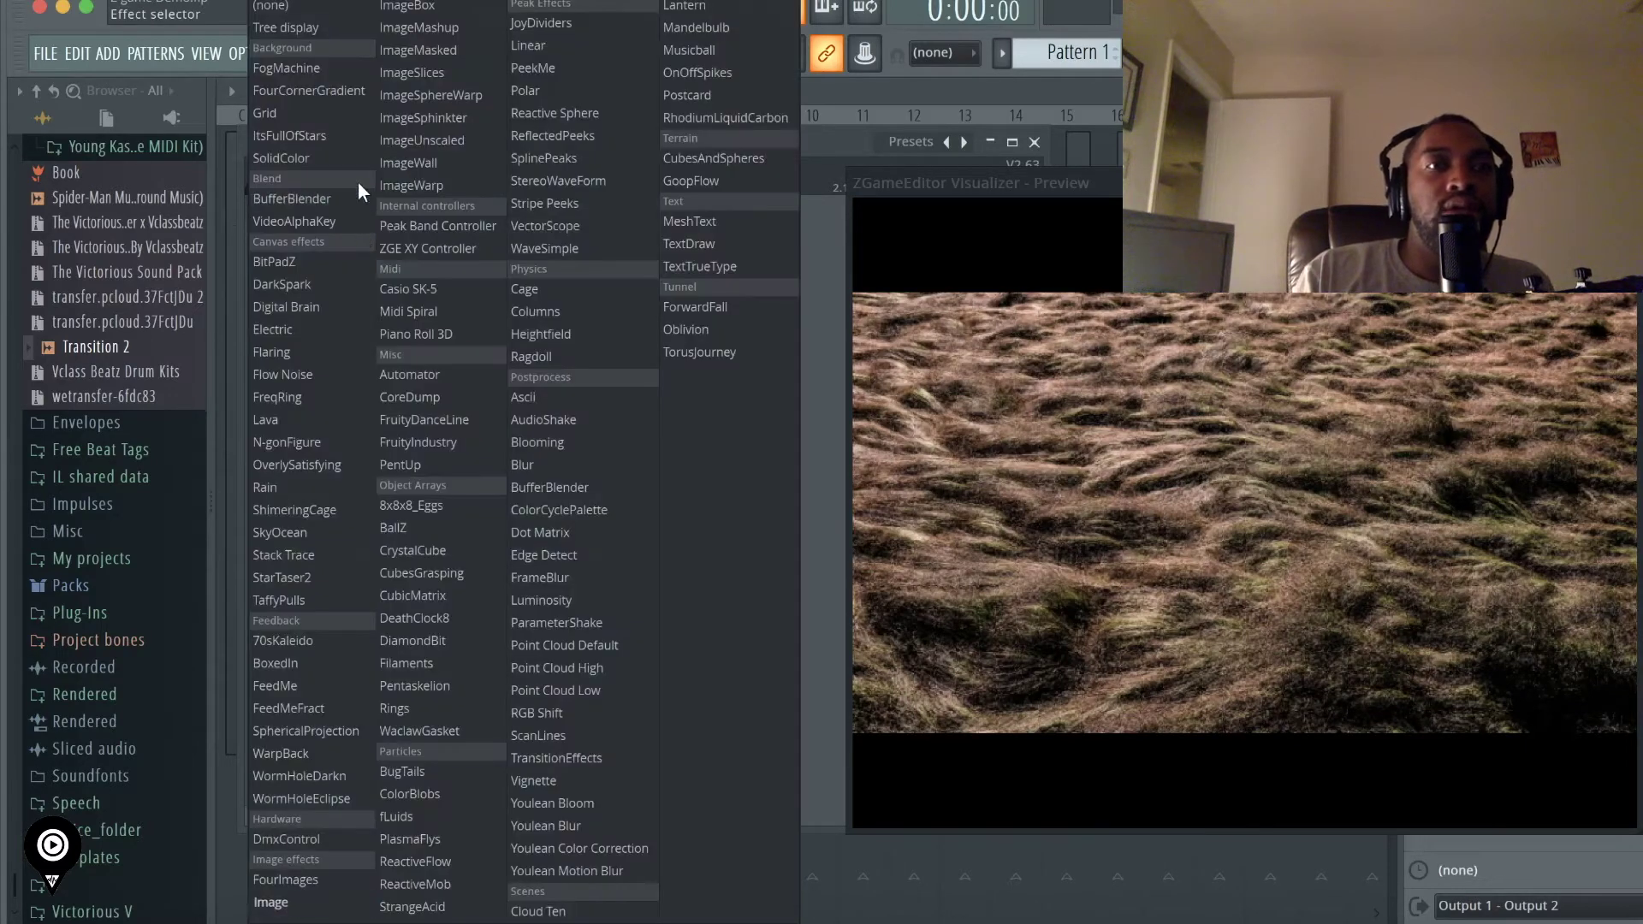
left_click(296, 10)
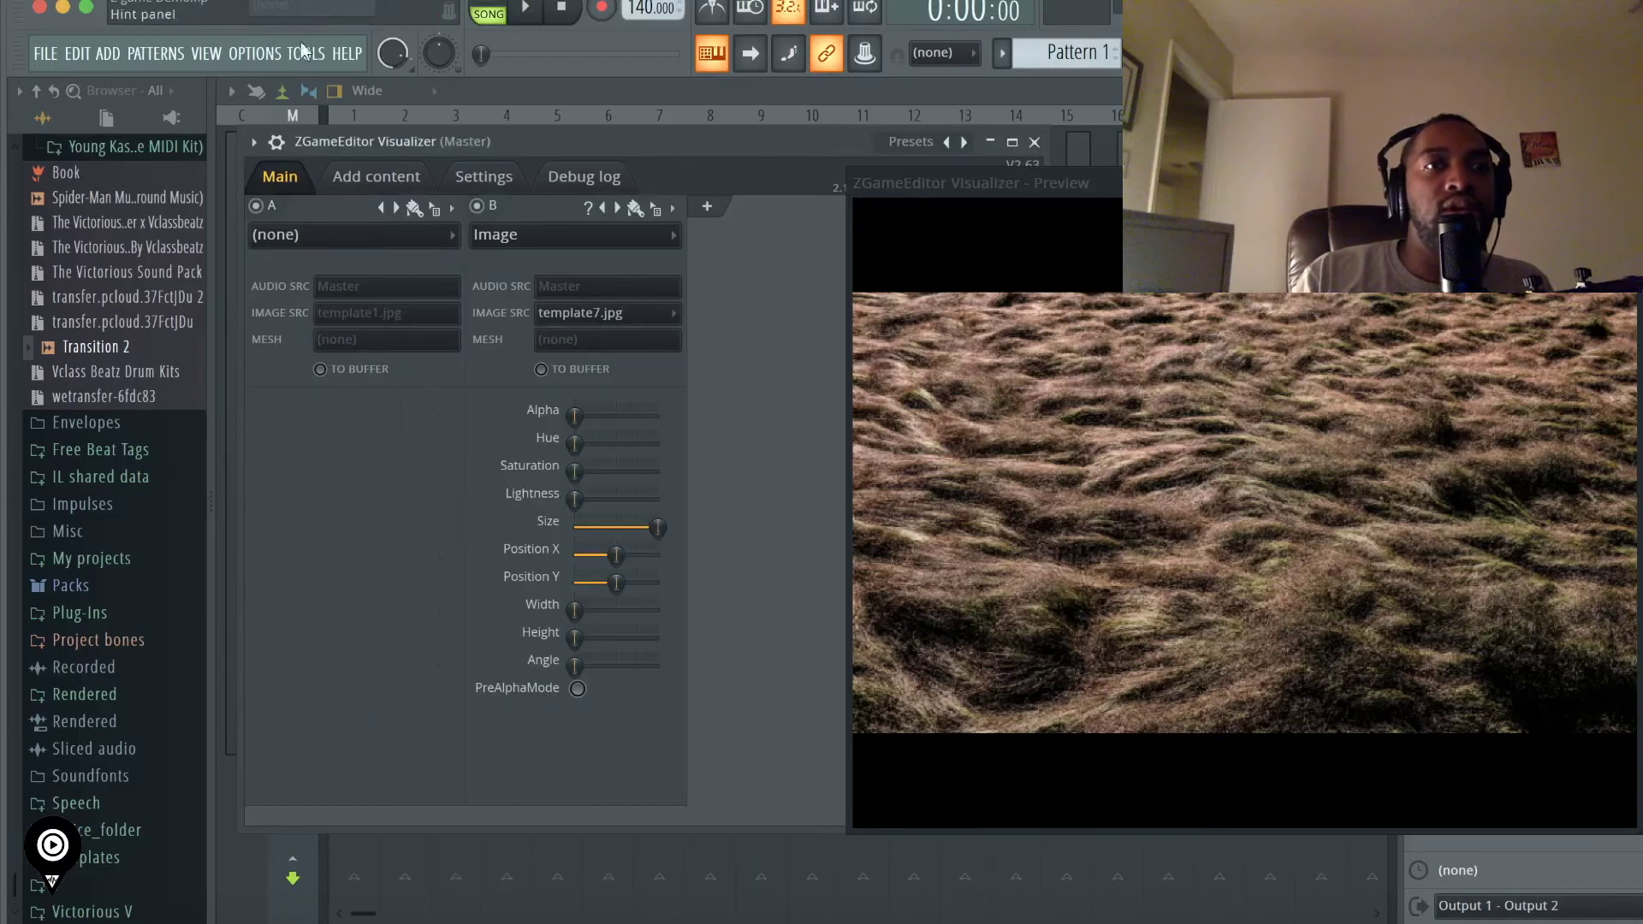
left_click(361, 236)
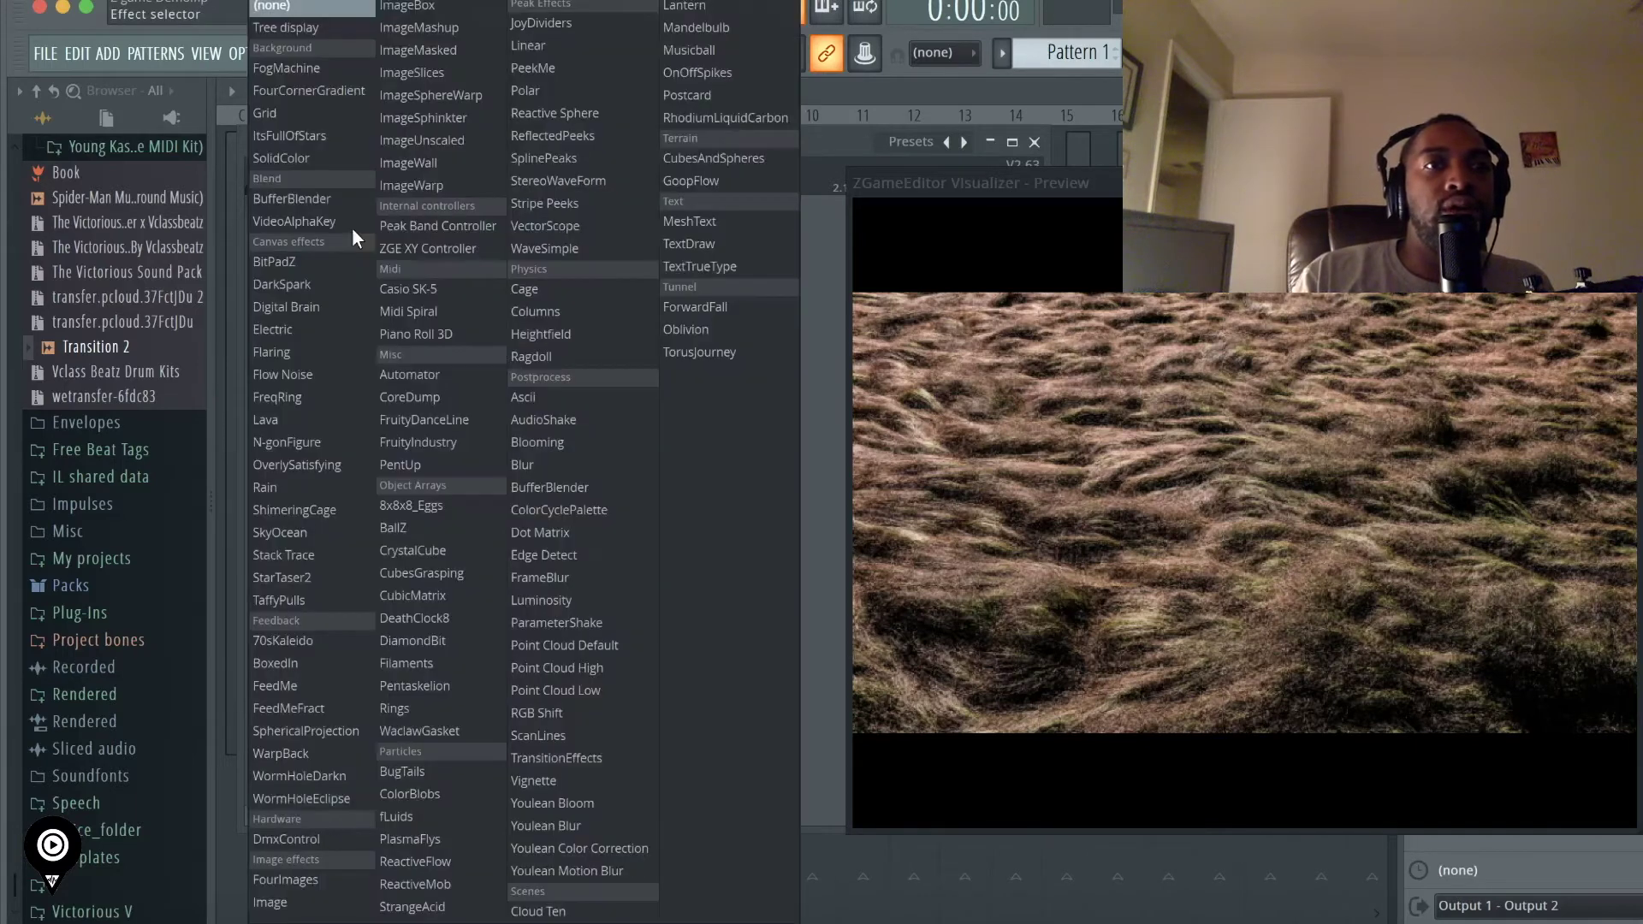
left_click(273, 902)
left_click(377, 313)
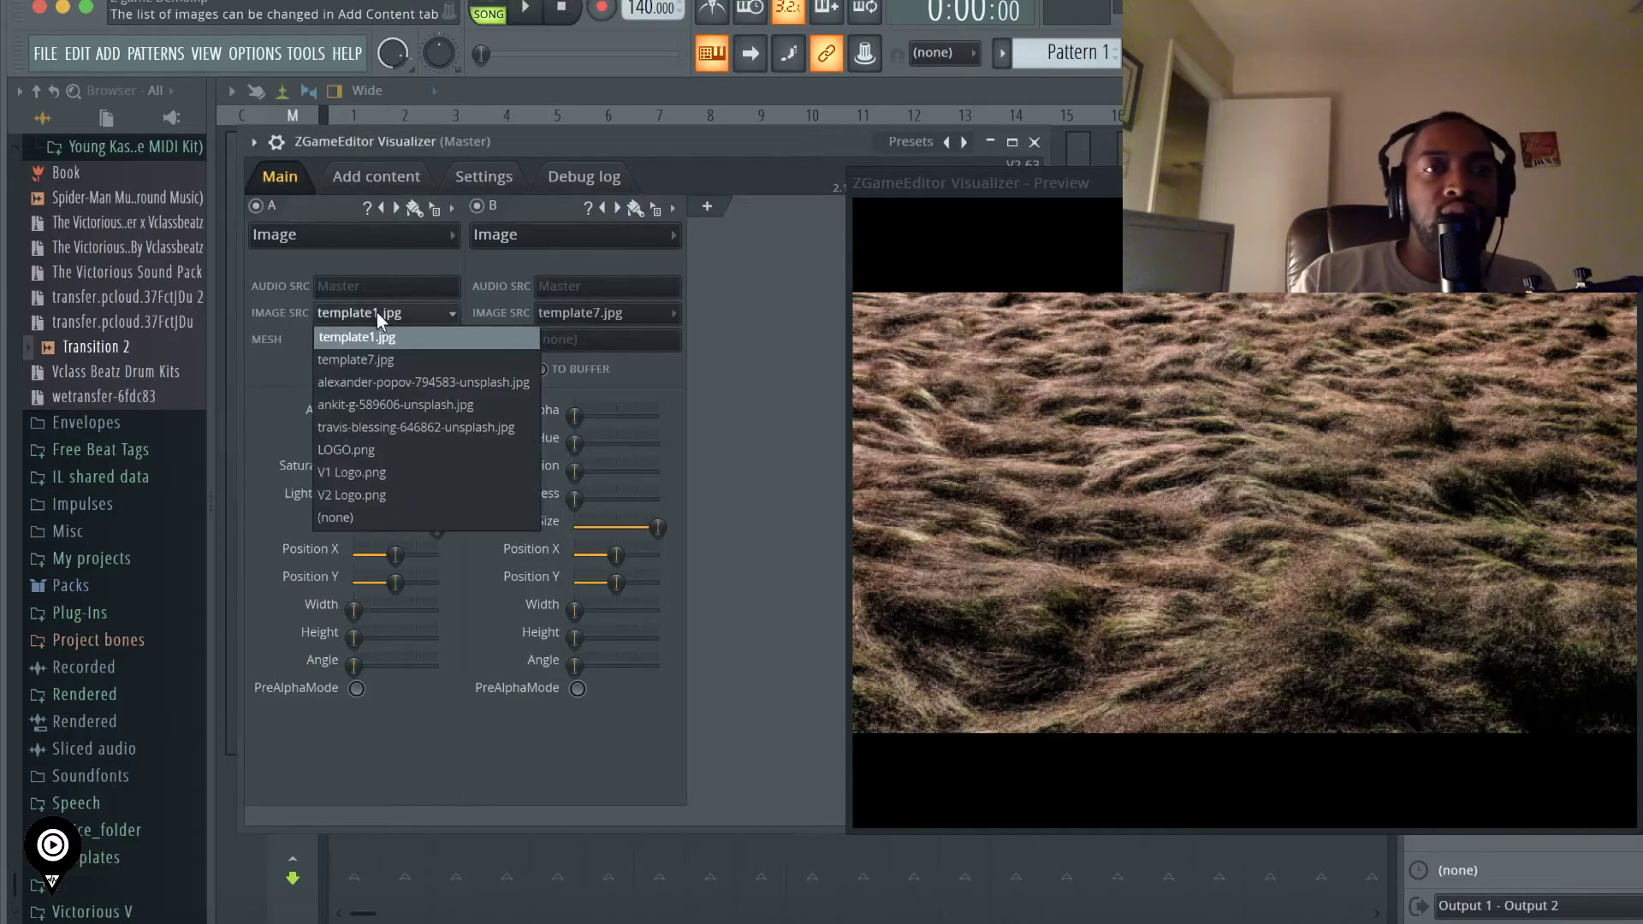
left_click(722, 257)
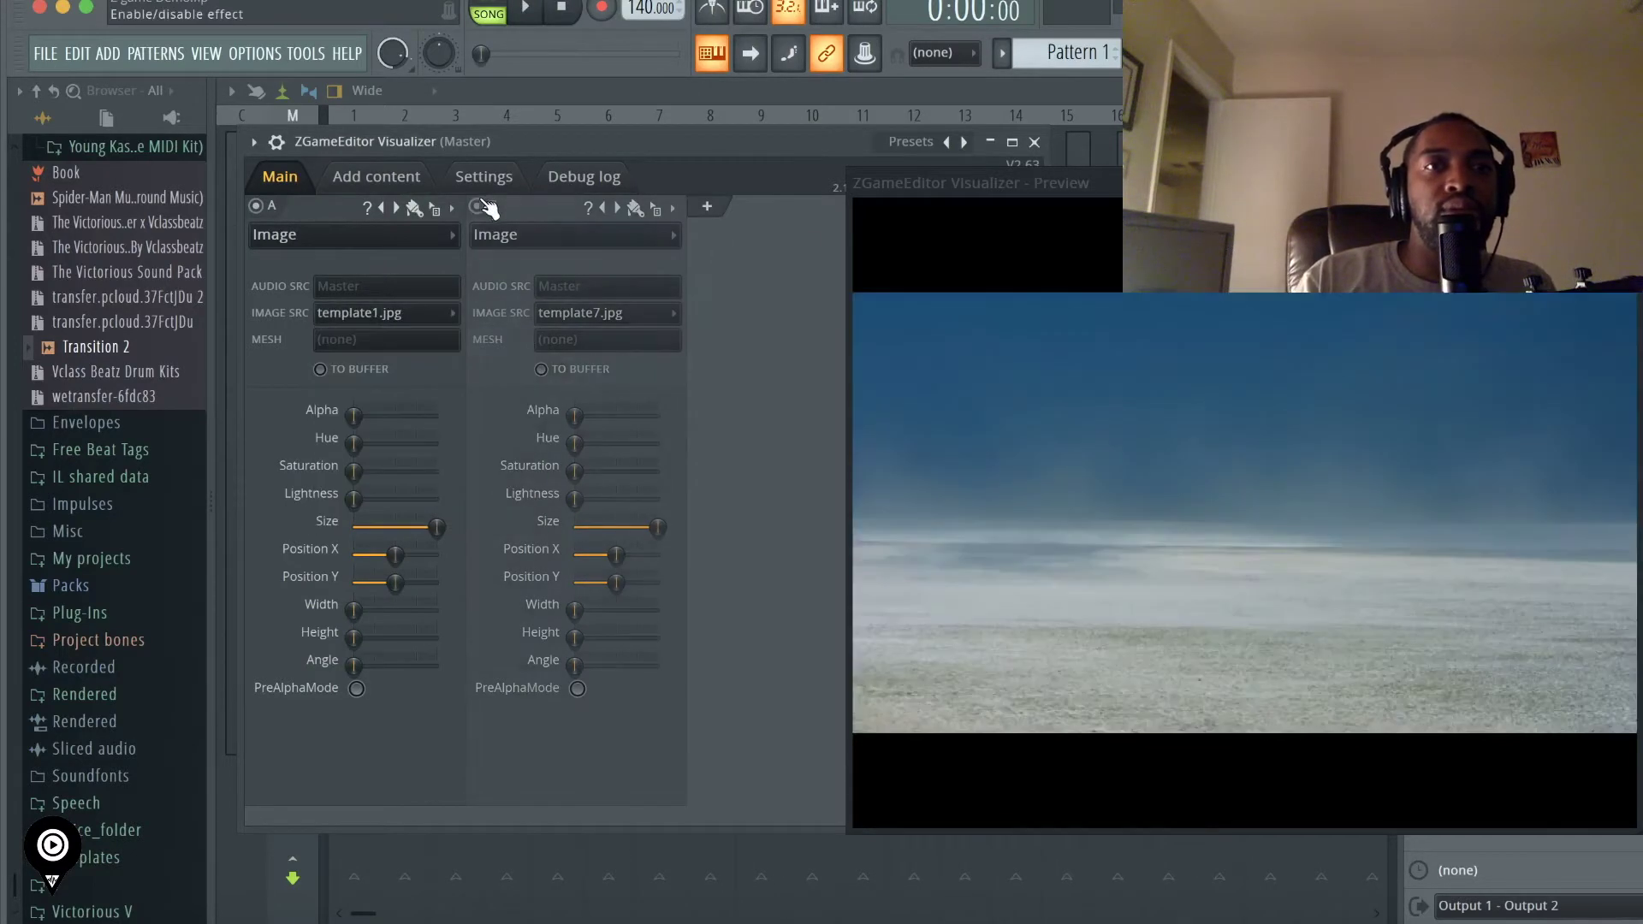
- Review the visualizer's added images and the bundled Bitmaps folder without adding another picture
left_click(384, 178)
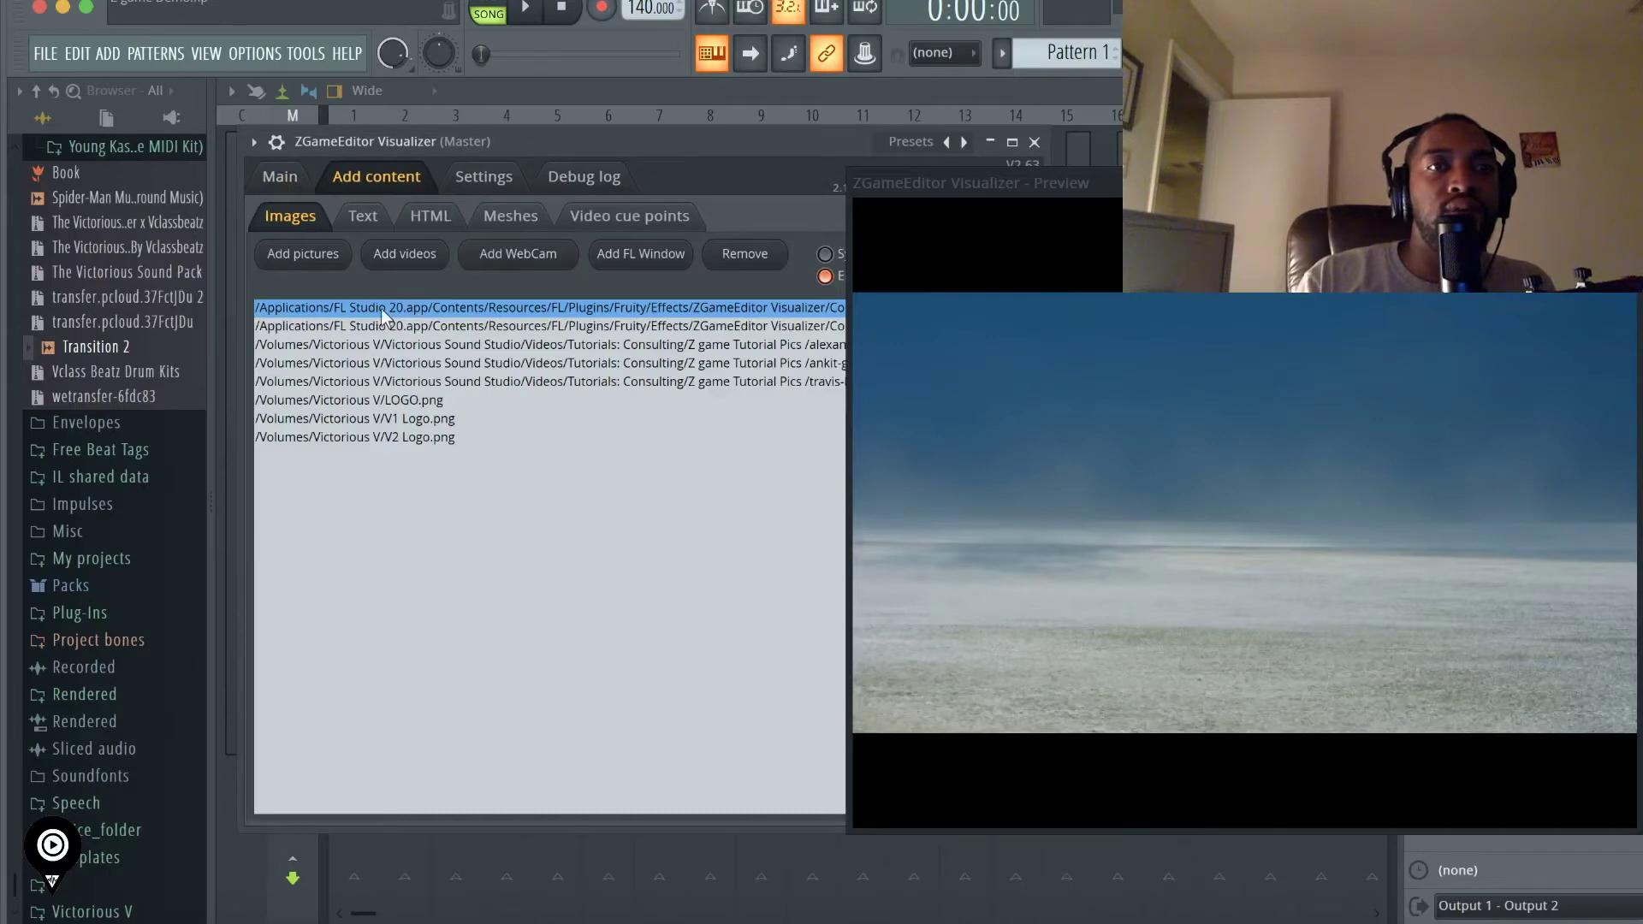
left_click(328, 264)
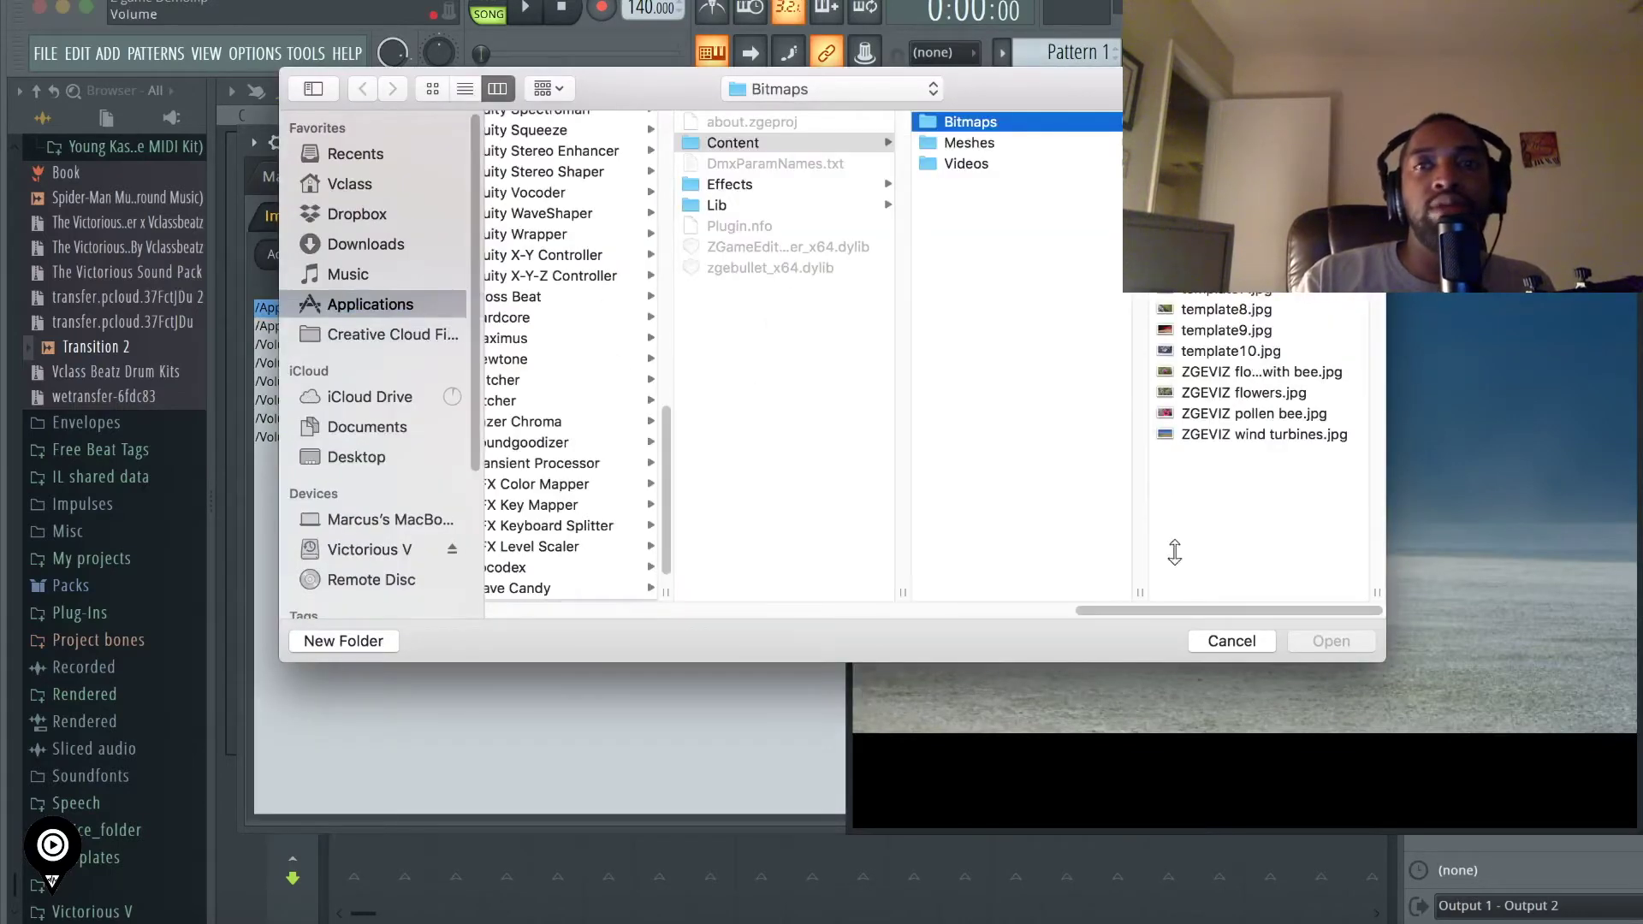
left_click(1233, 642)
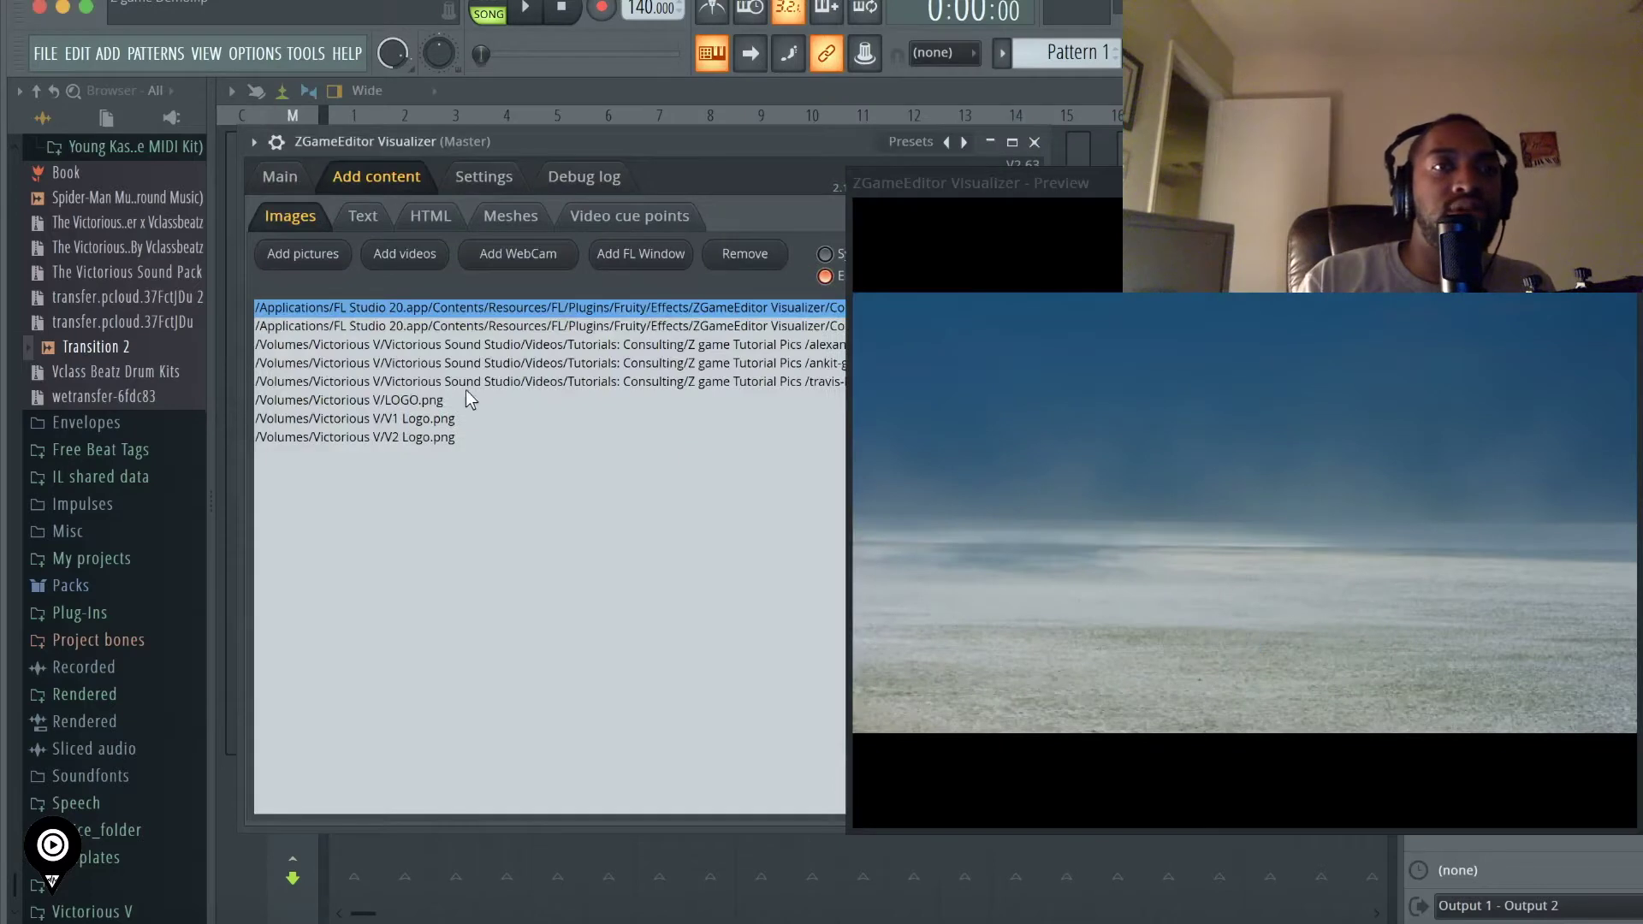
left_click(280, 177)
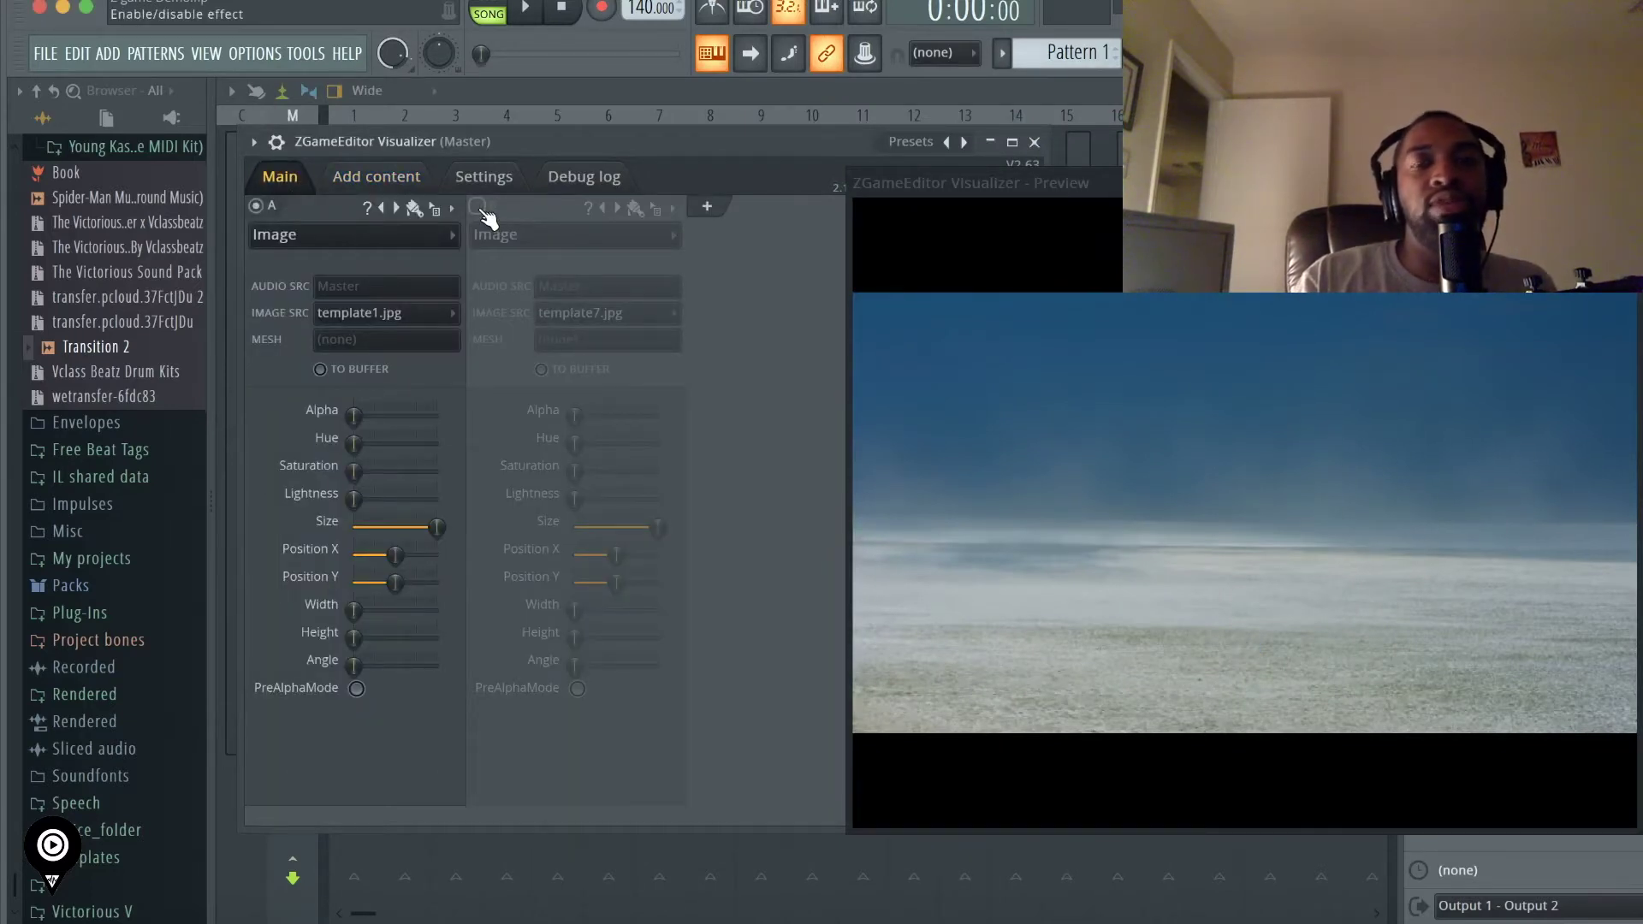
- Enable layer B and set its saturation to 100% and its alpha to 64% so it blends with layer A
left_click(479, 208)
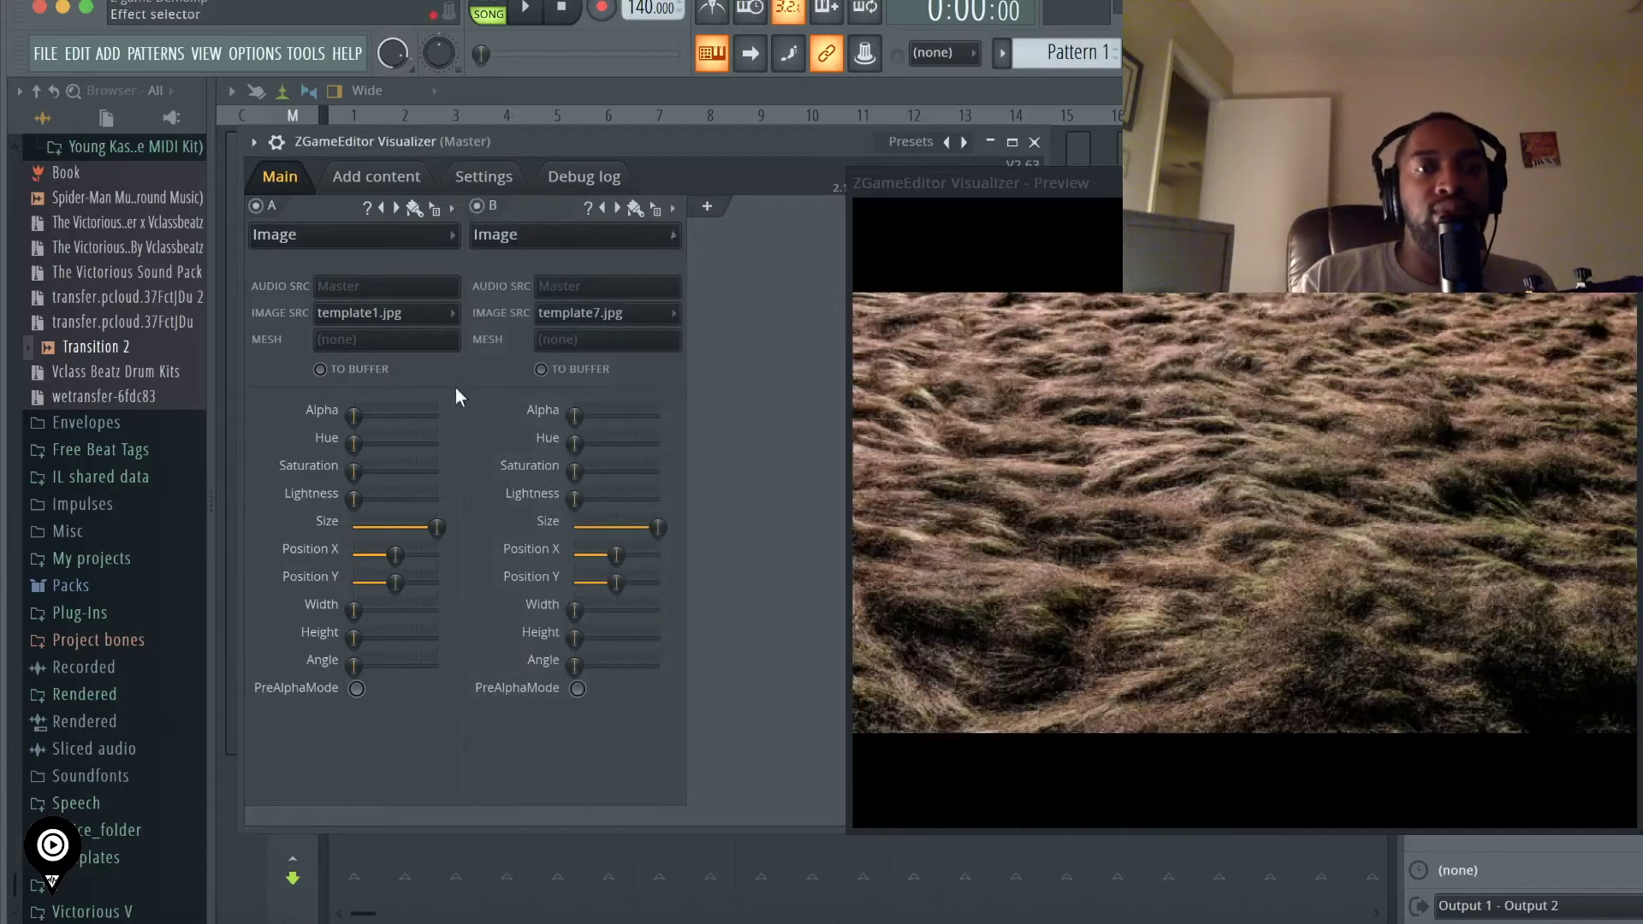
left_click_drag(575, 472, 658, 472)
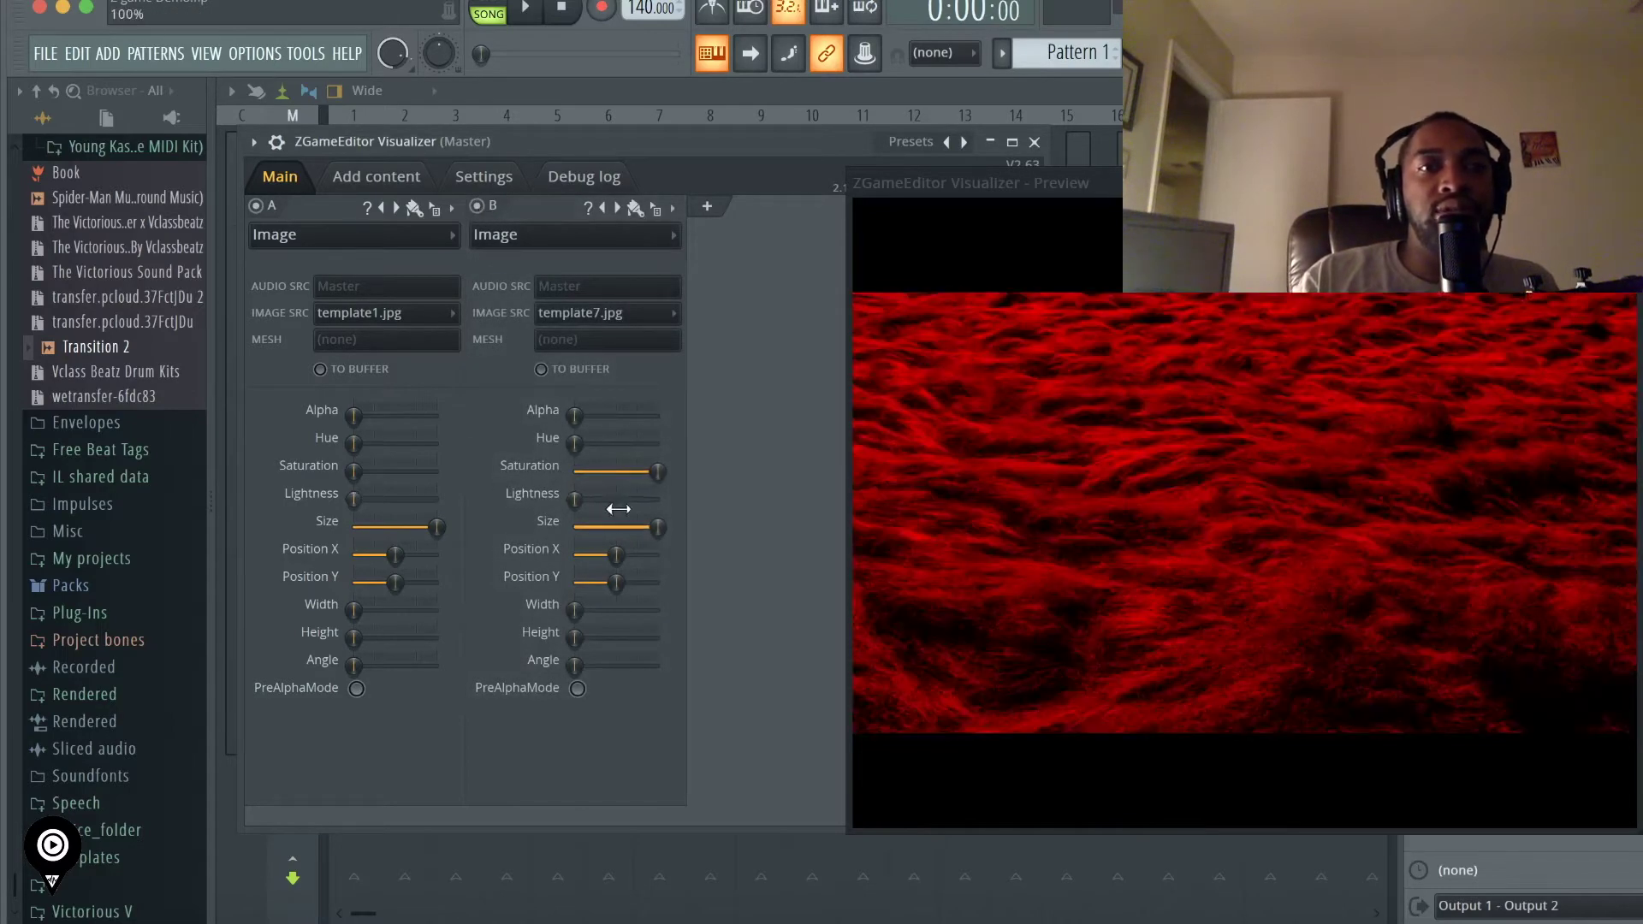
left_click_drag(575, 416, 630, 416)
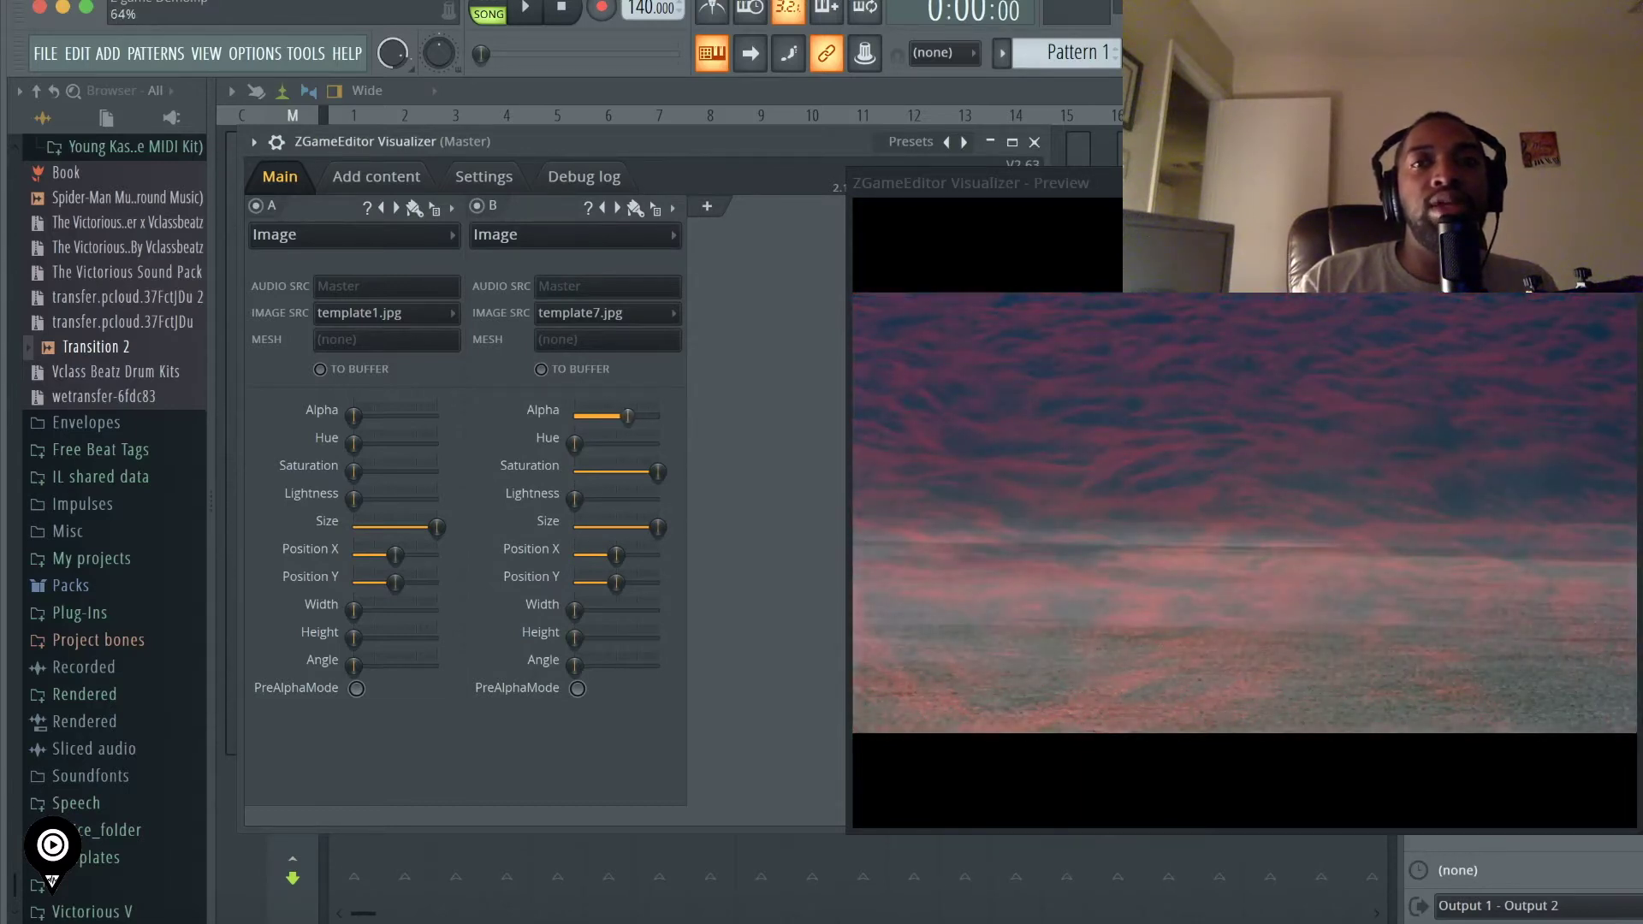
- Place layer B before layer A, then give layer A full saturation, a high hue and 24% alpha
left_click(673, 208)
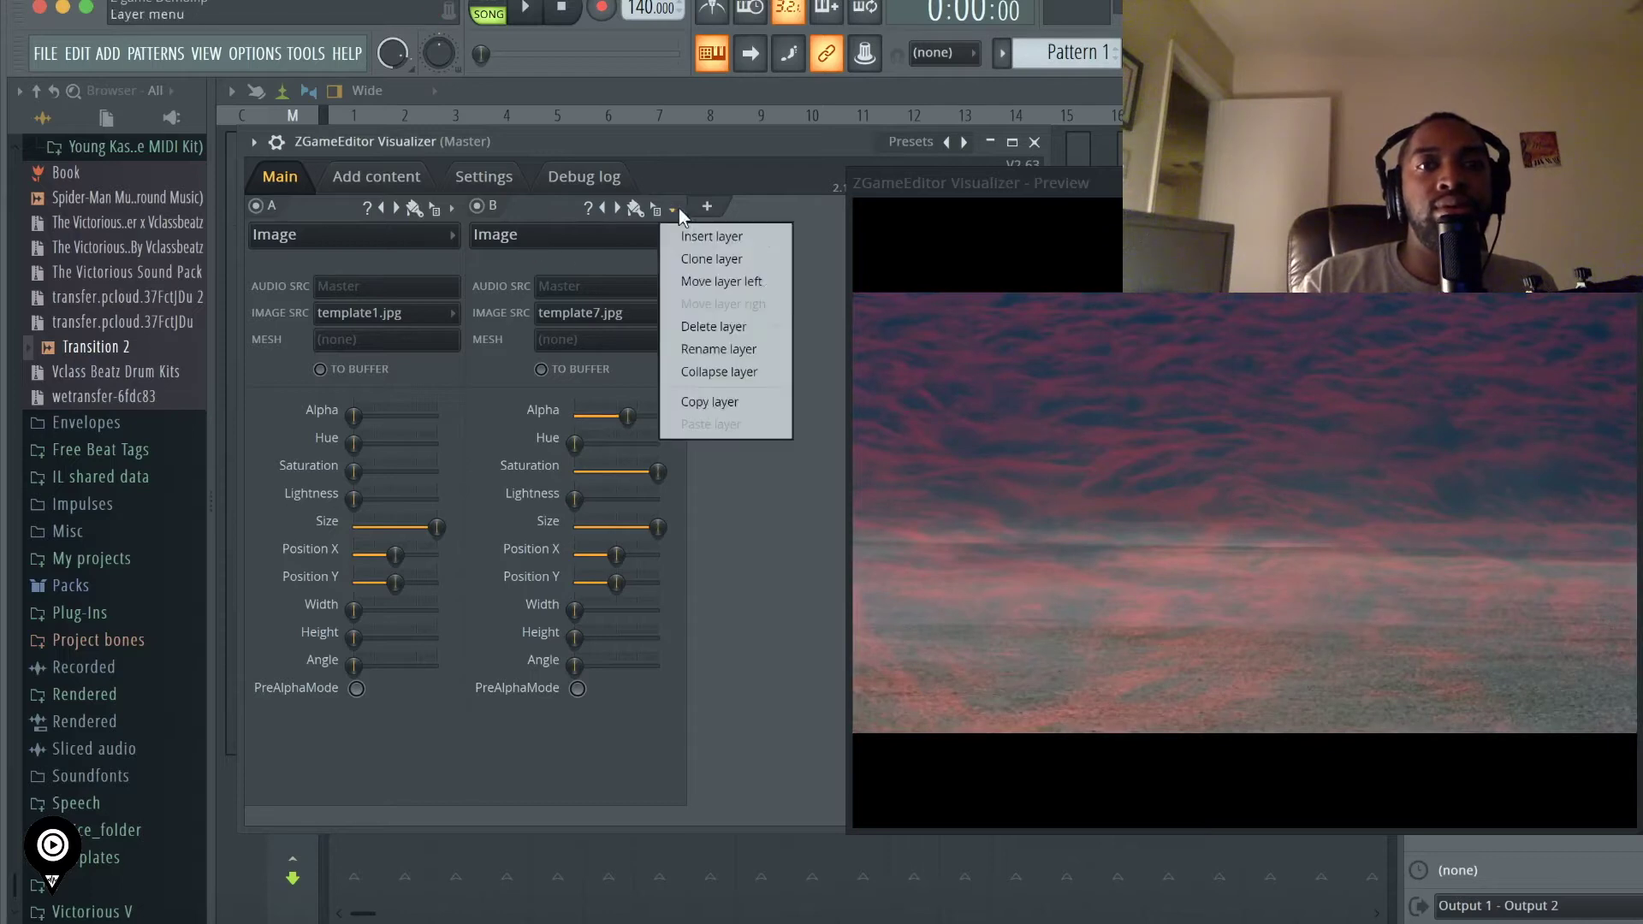
left_click(768, 279)
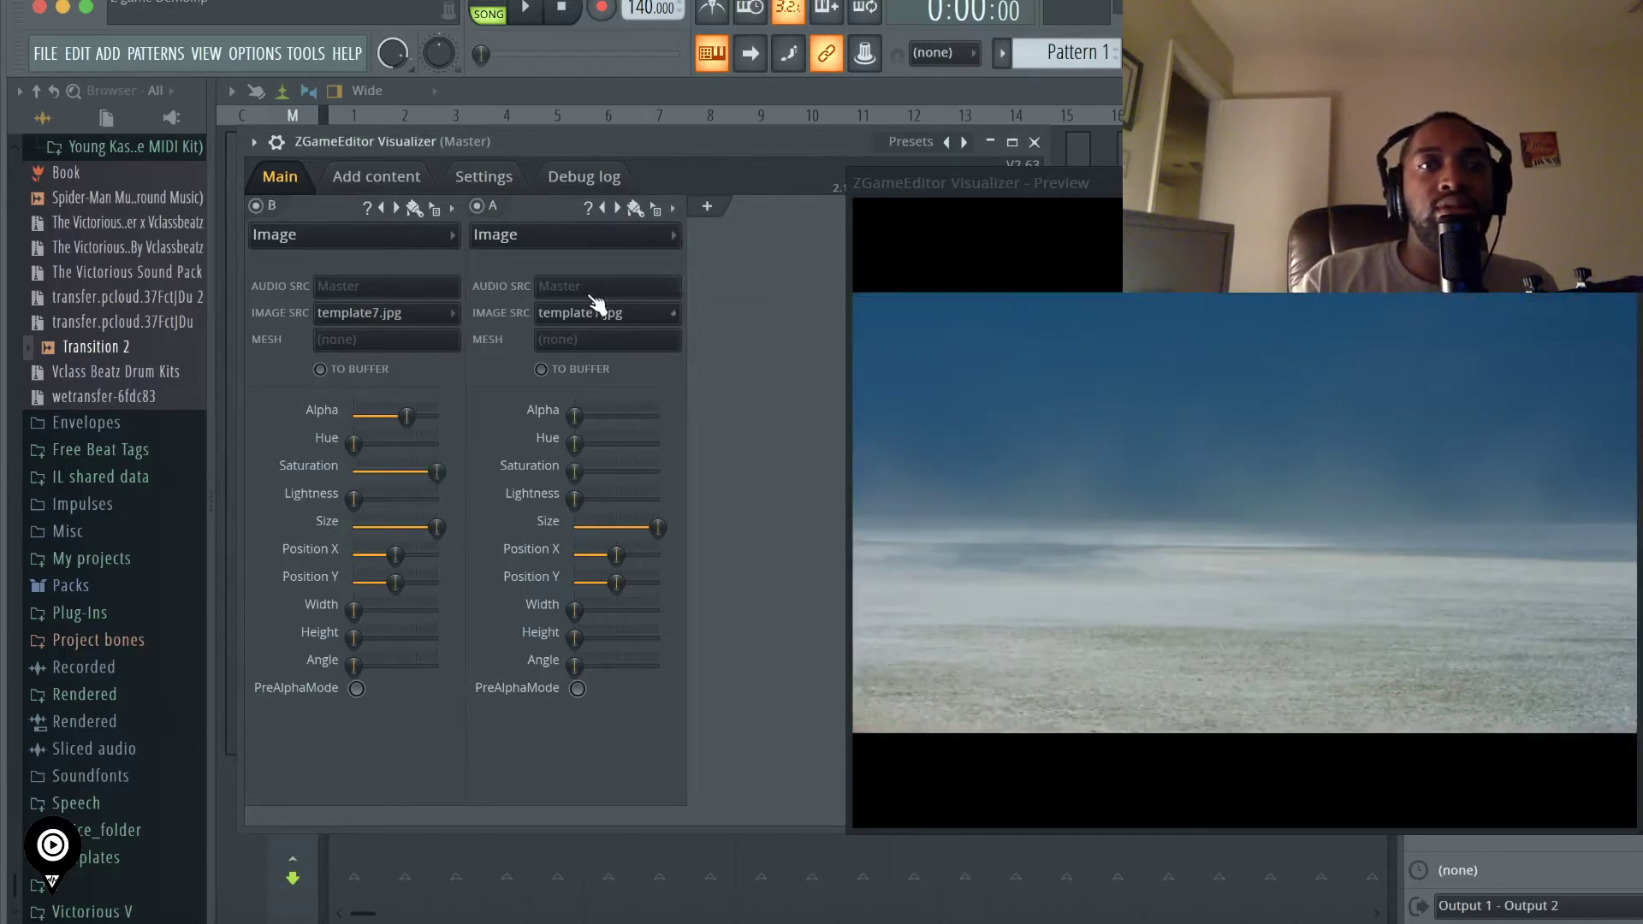
left_click_drag(644, 438, 660, 444)
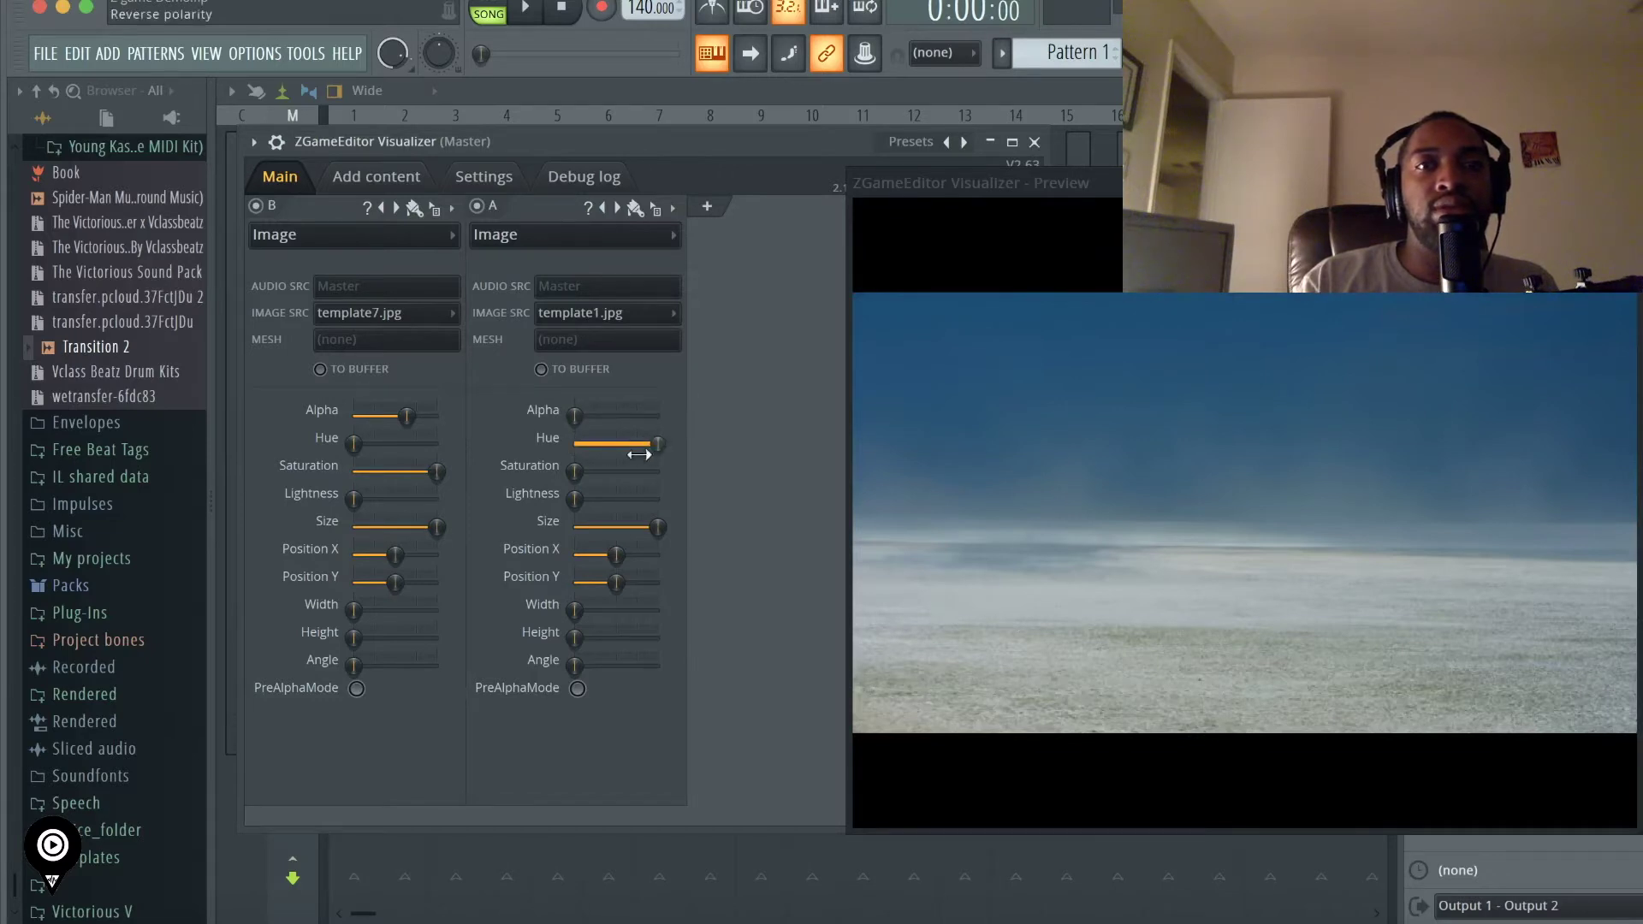
left_click_drag(575, 471, 636, 424)
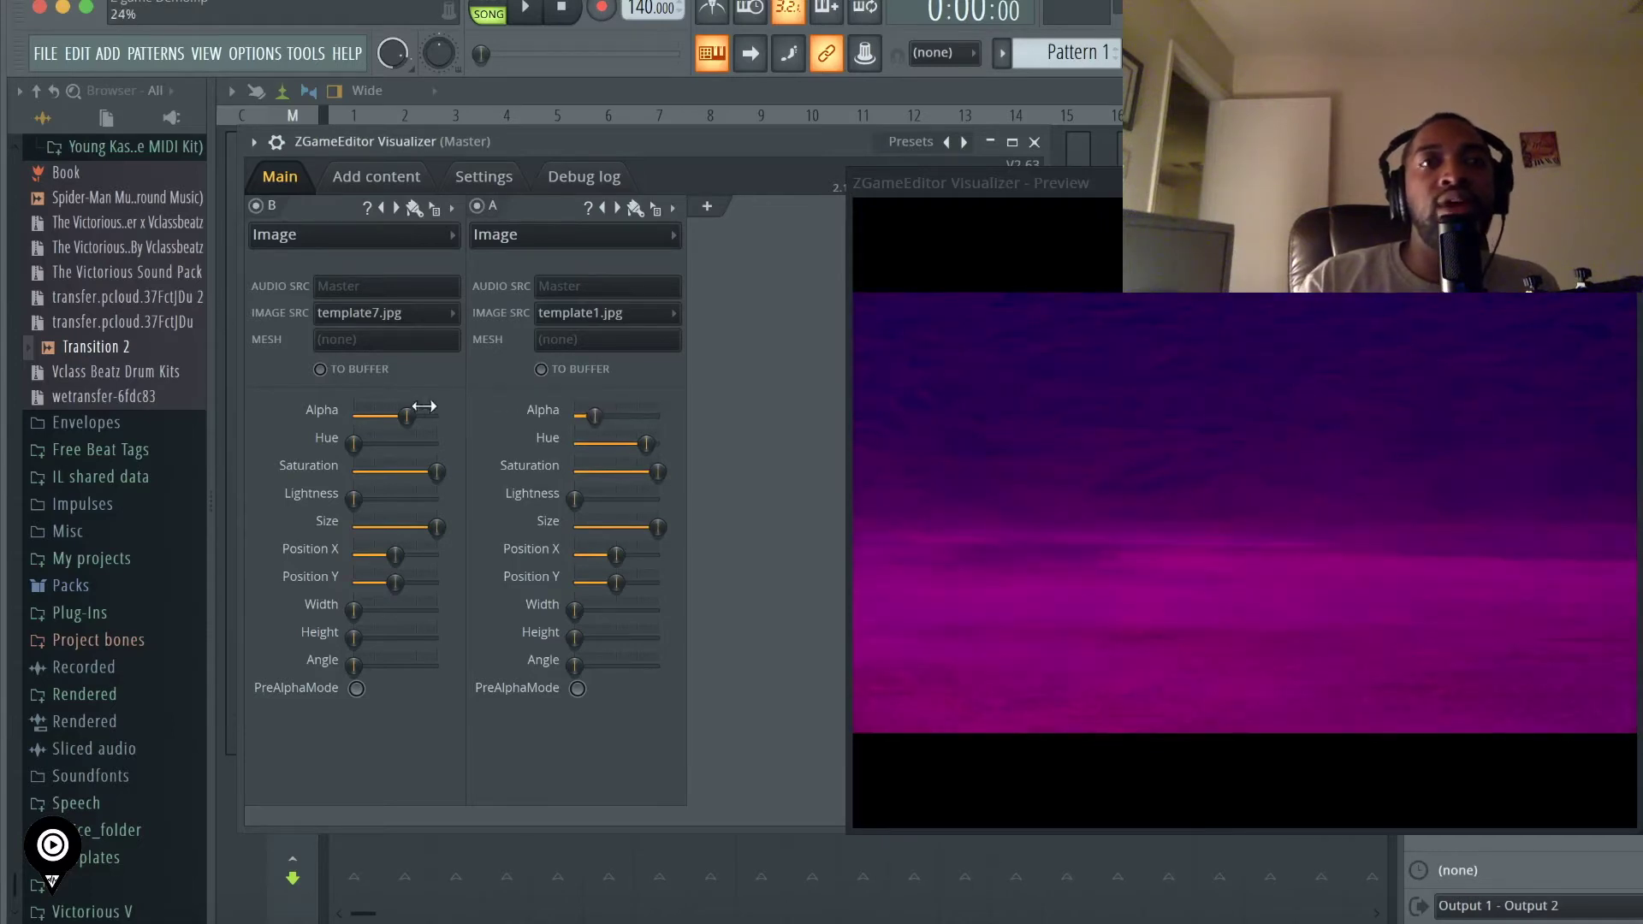
- Lower layer B's alpha and set its hue to 95% to match the purple tint
left_click_drag(398, 416, 378, 416)
left_click_drag(353, 443, 383, 443)
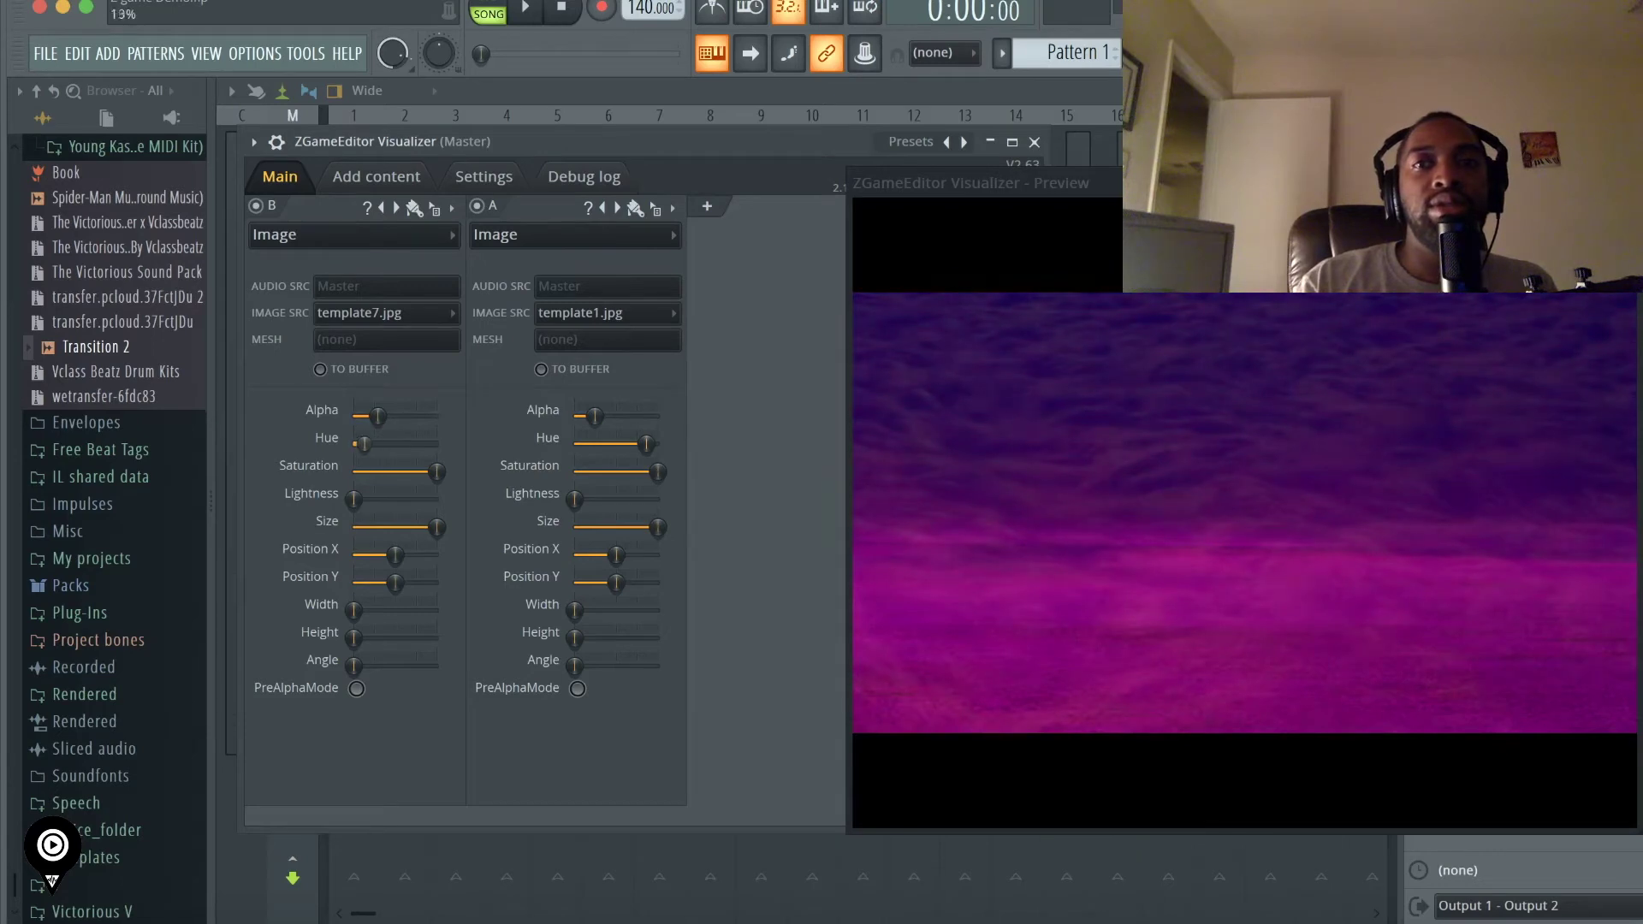
left_click_drag(395, 443, 428, 443)
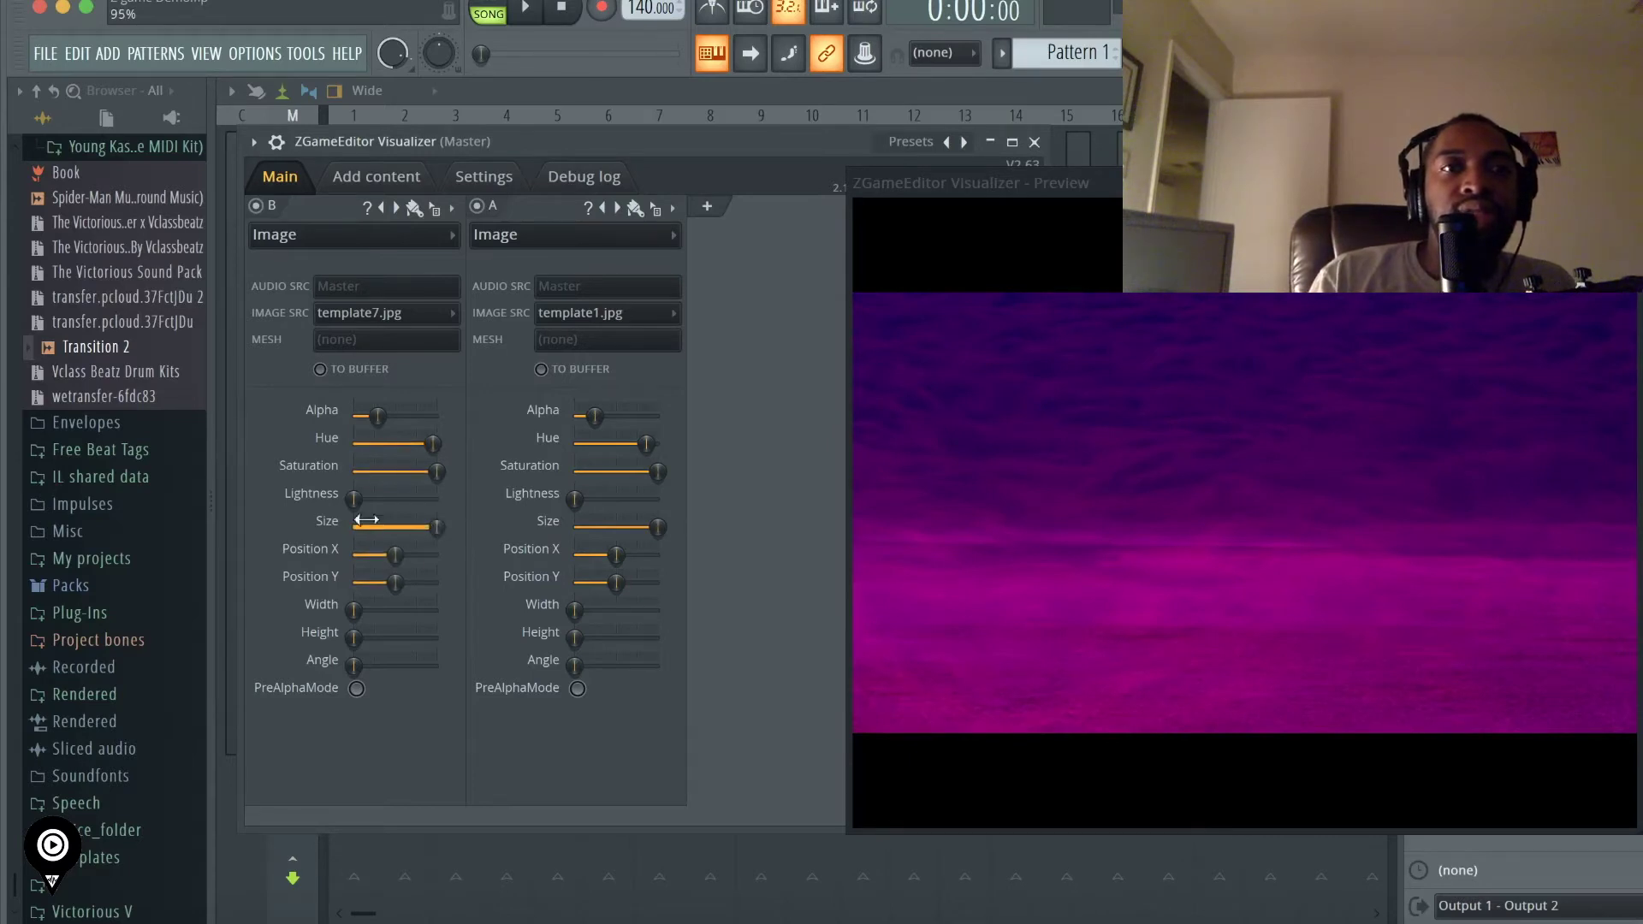
- Try a smaller size for layer B, keep it full size, and set lightness to about half and alpha to minimum
left_click_drag(390, 513, 399, 513)
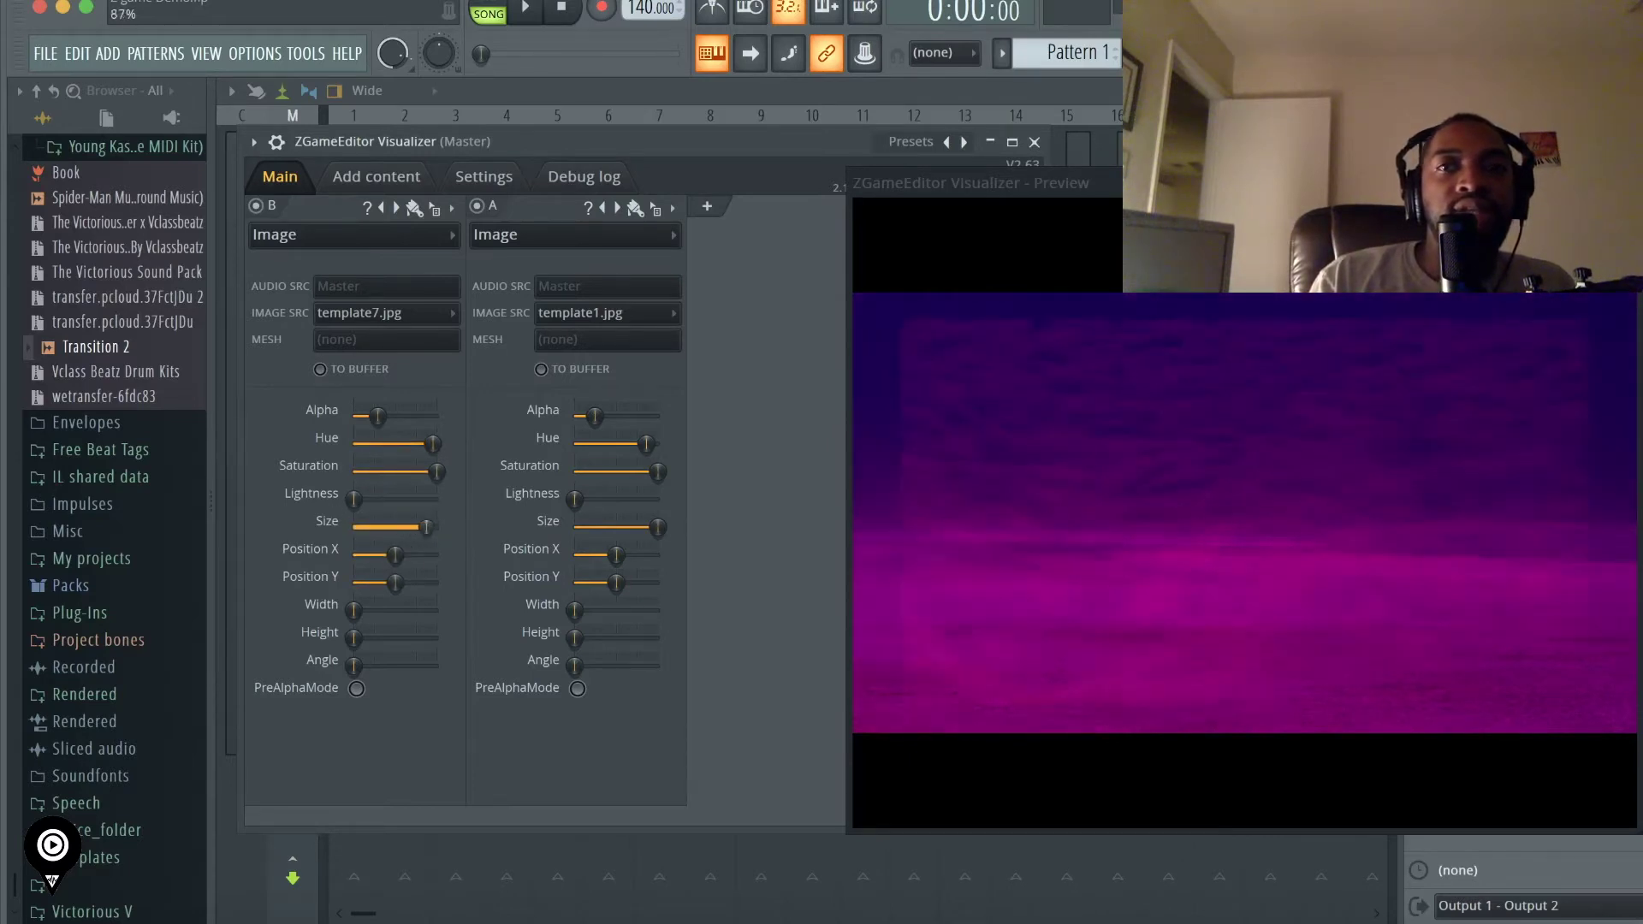
left_click_drag(353, 507, 358, 508)
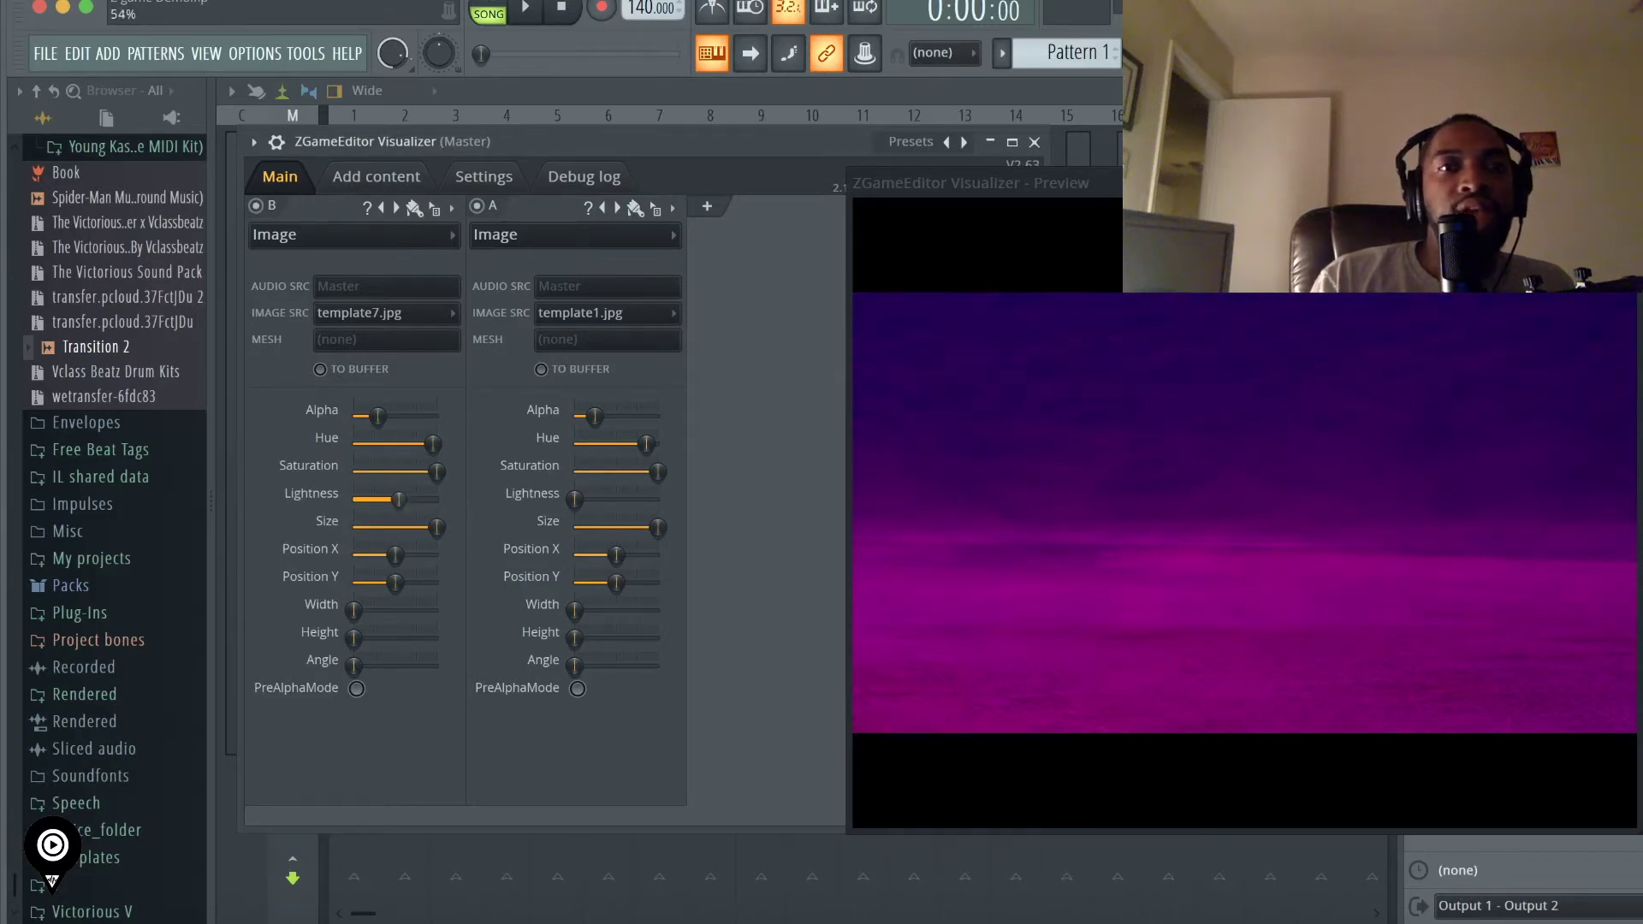
left_click_drag(409, 500, 358, 500)
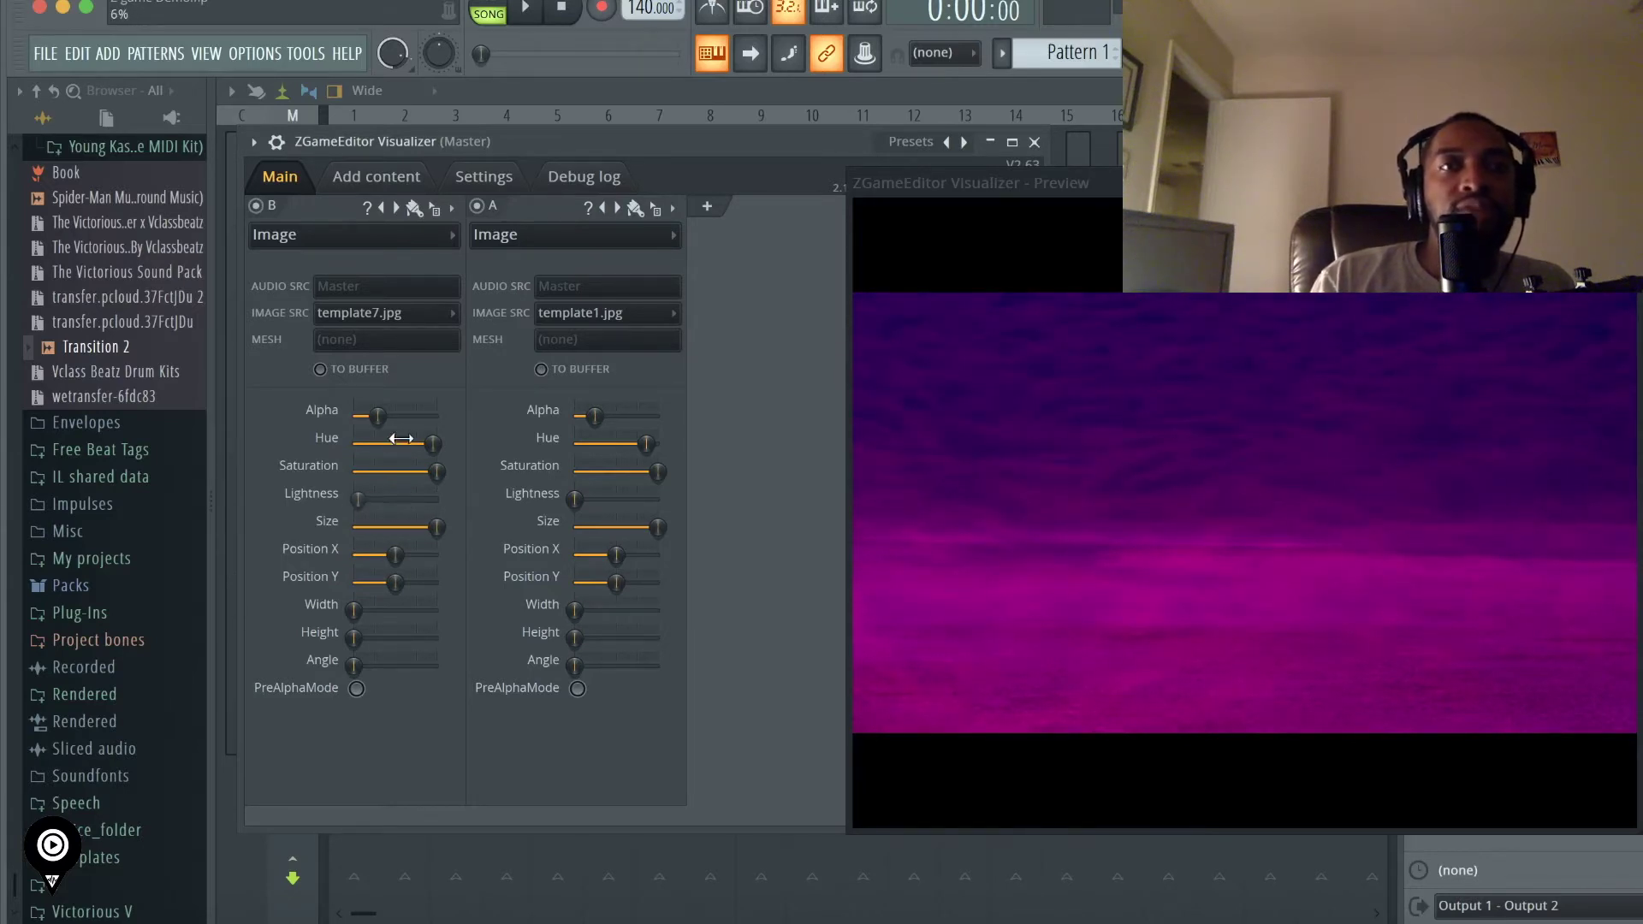
left_click_drag(430, 416, 398, 417)
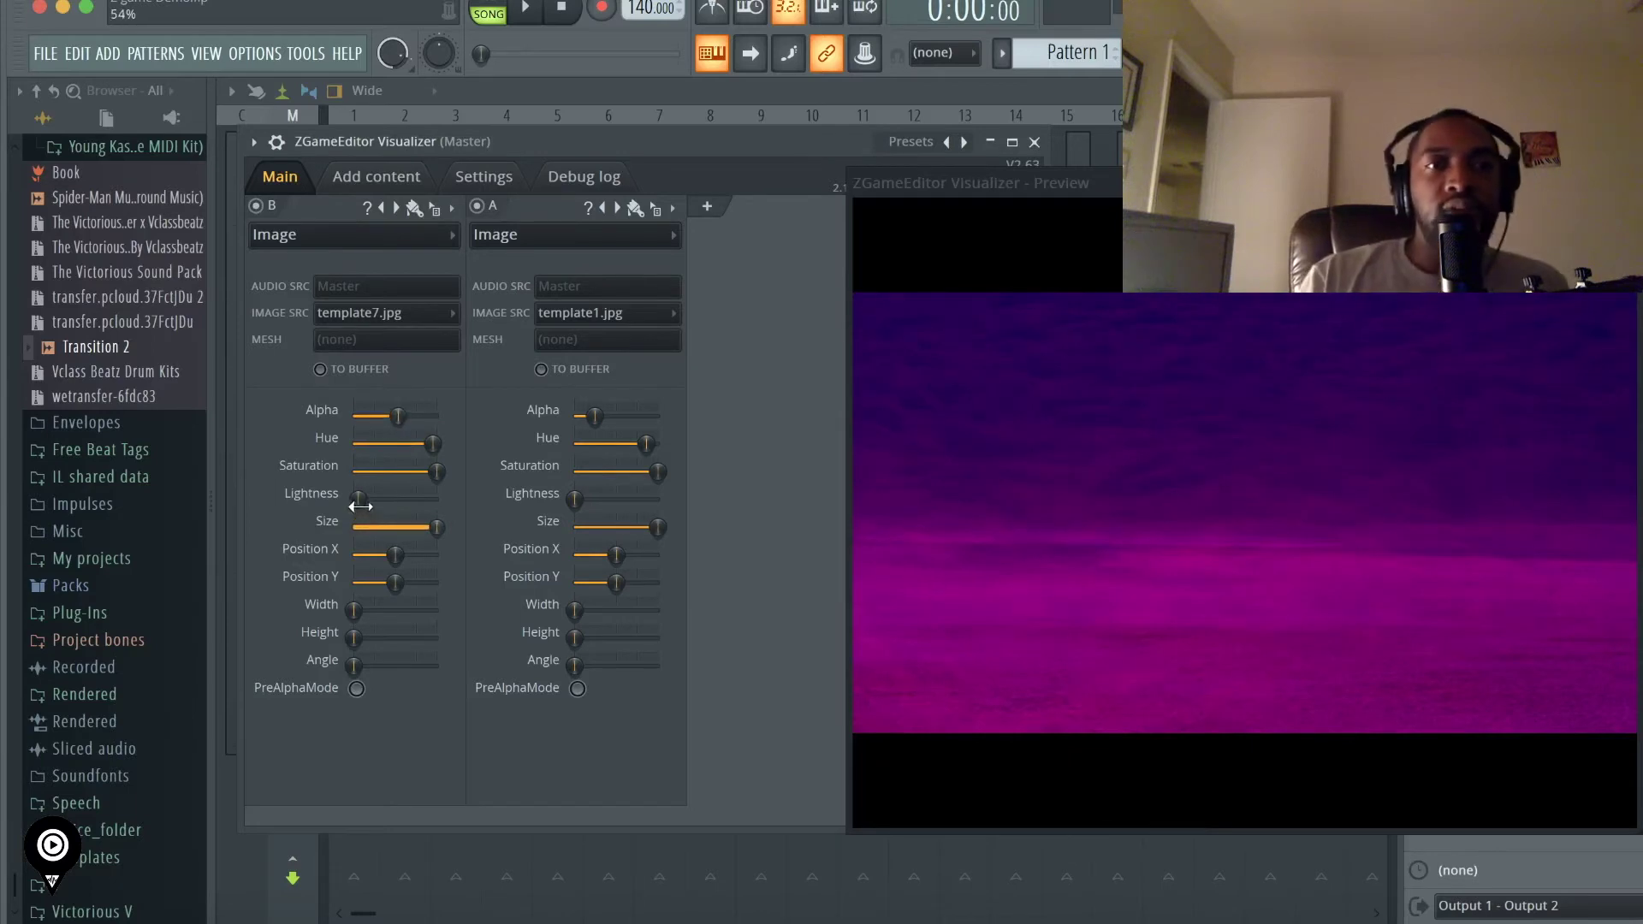
left_click_drag(398, 417, 354, 417)
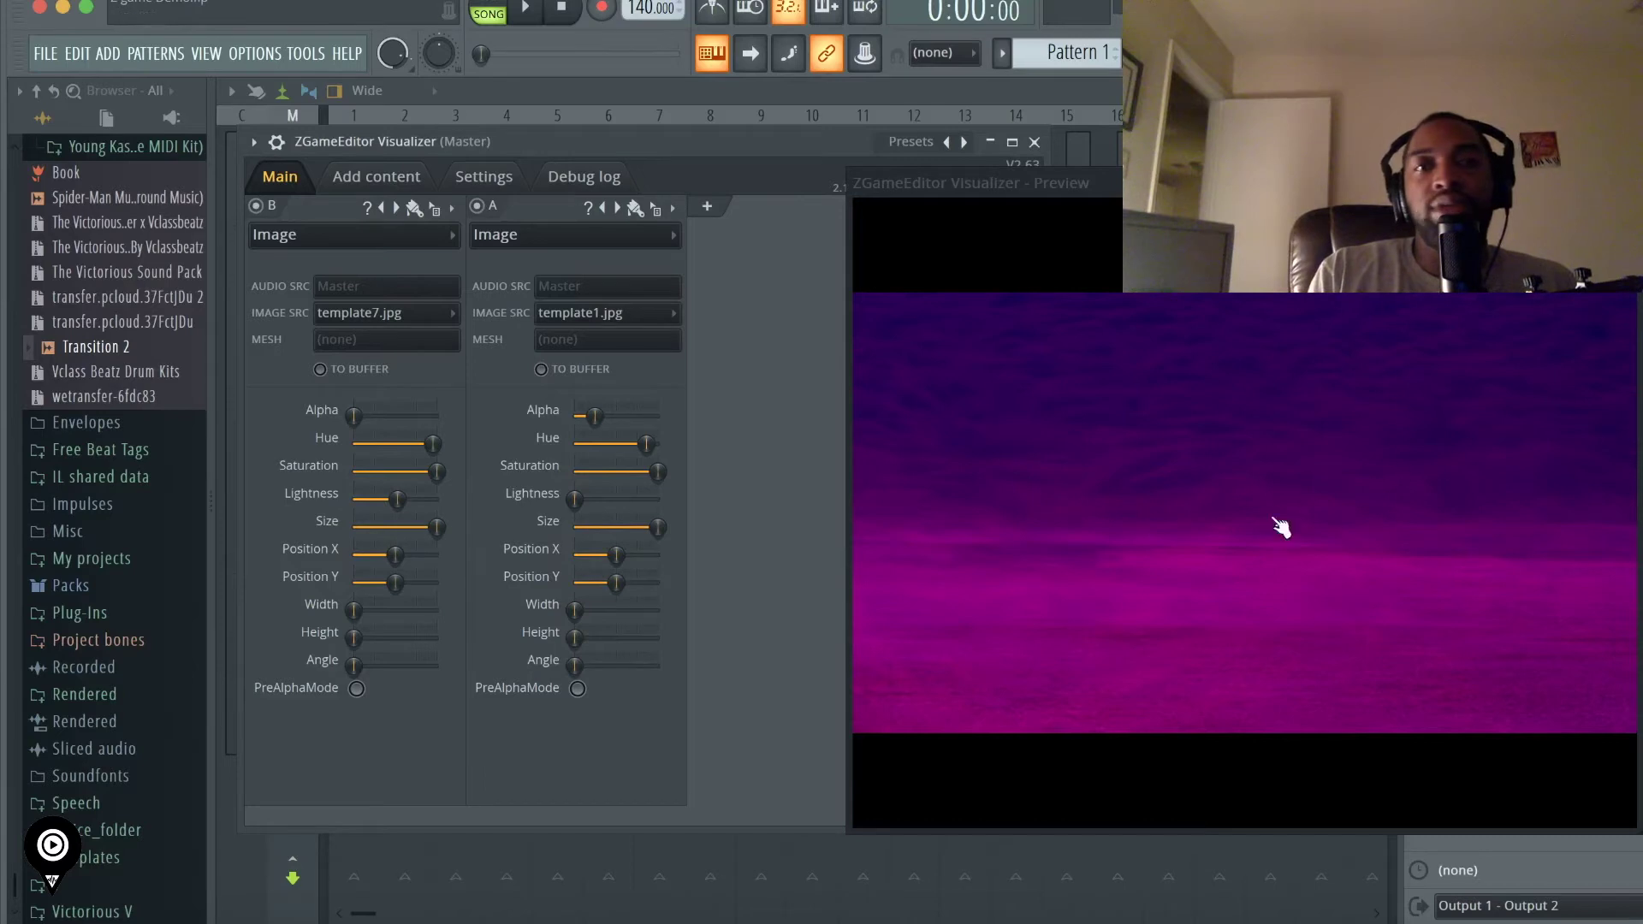
- Add a new layer with the AudioShake effect and reduce its amount to about 10%
left_click(707, 206)
left_click(728, 234)
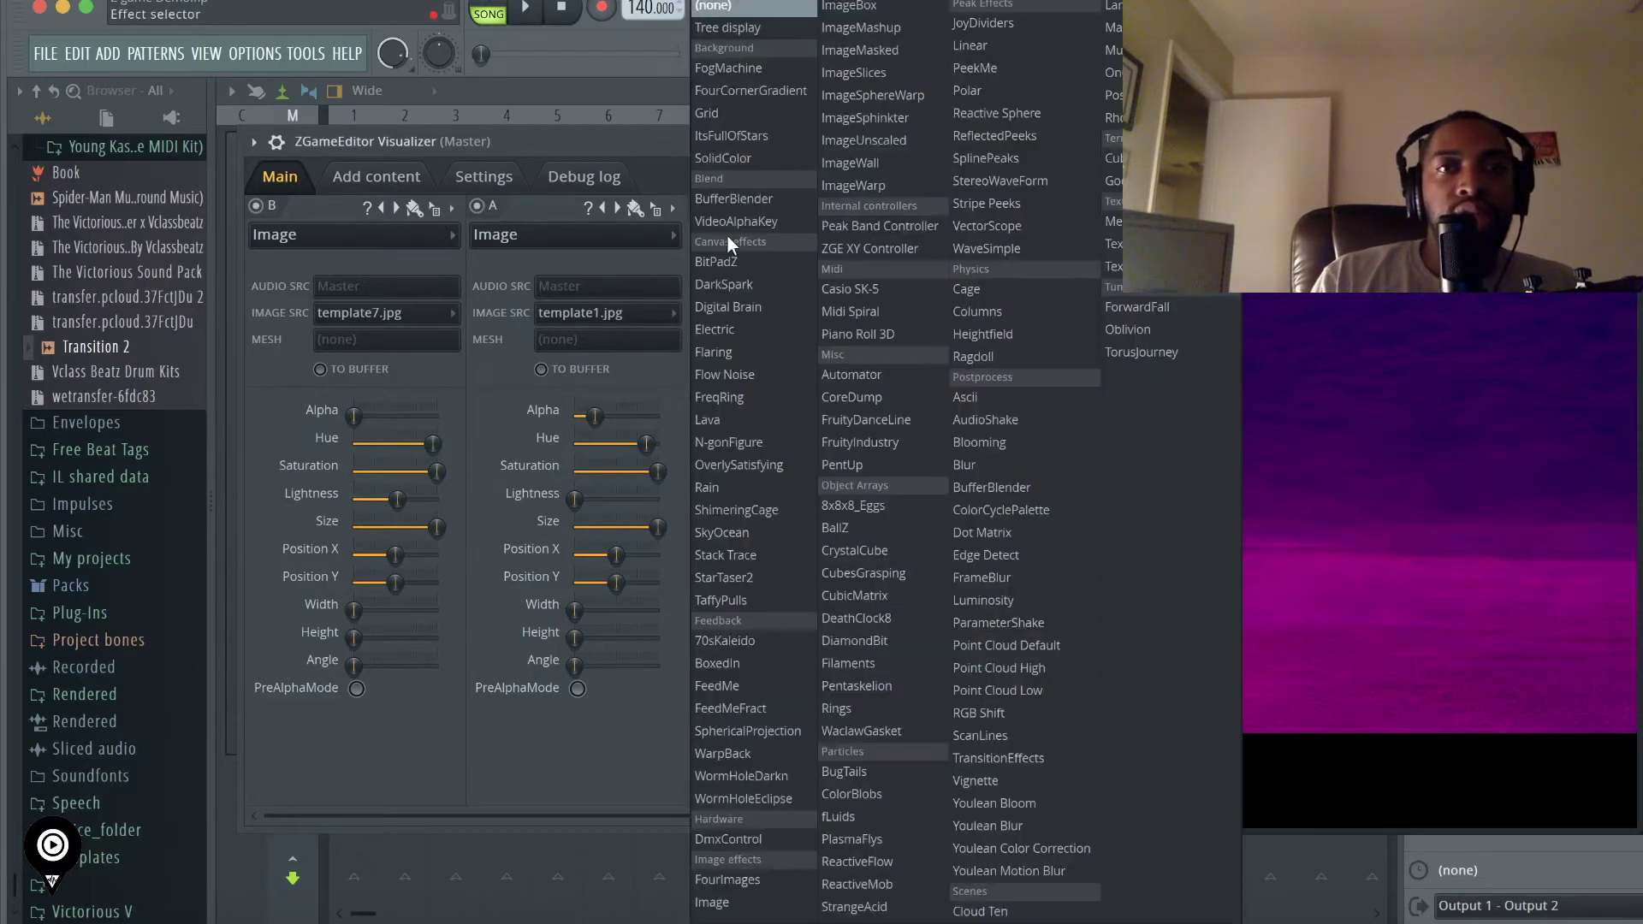
left_click(1019, 420)
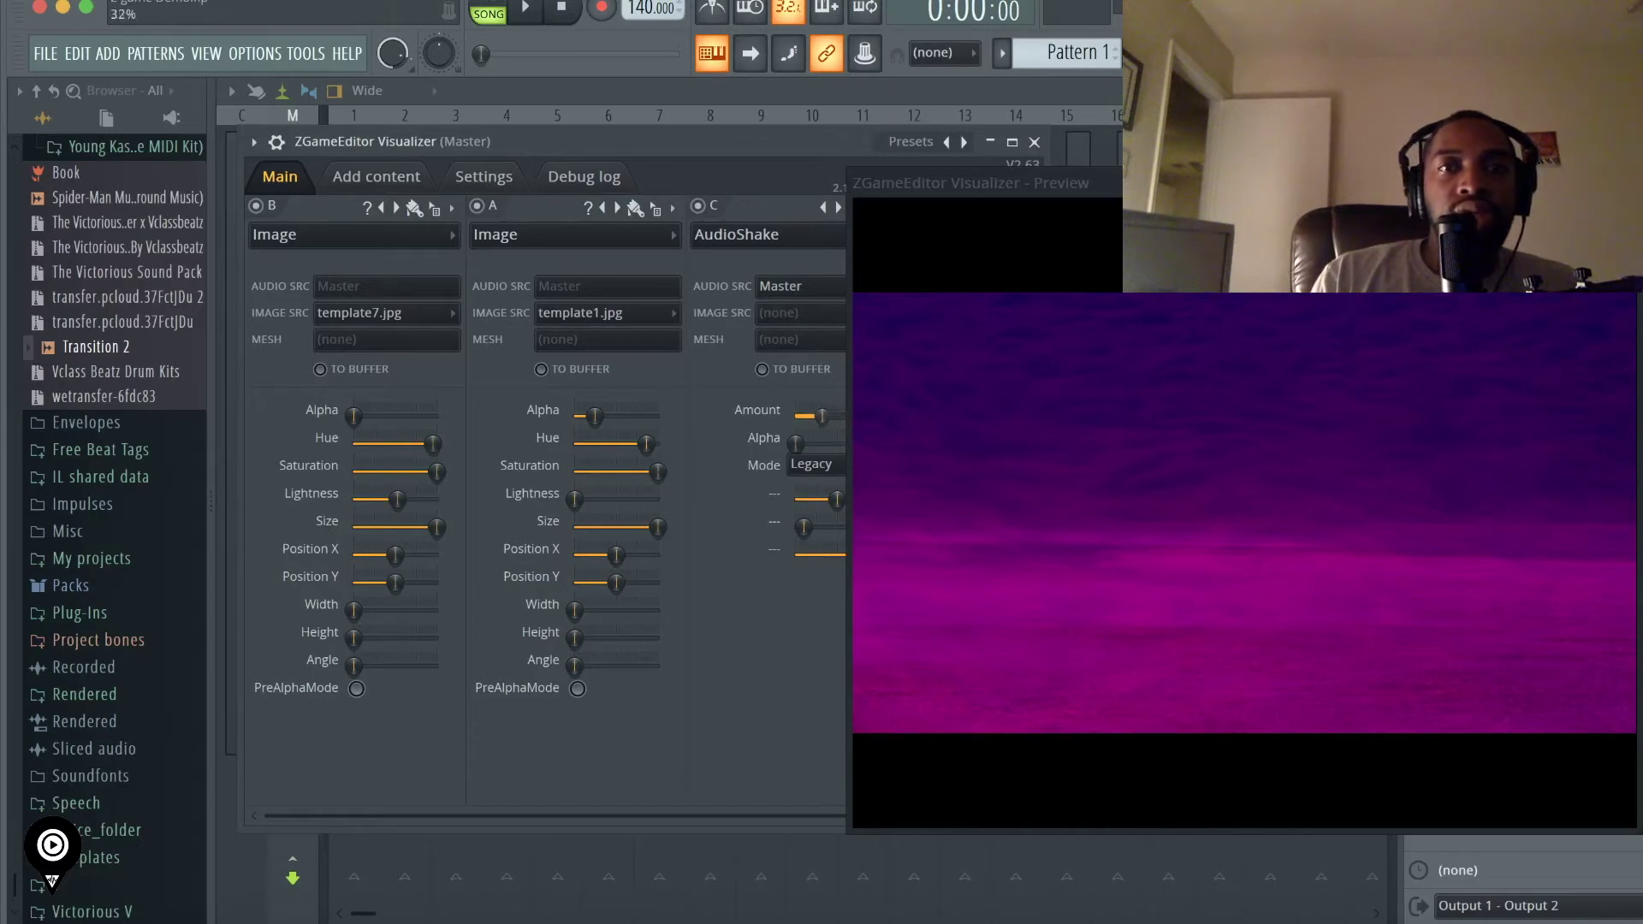
left_click_drag(806, 416, 803, 416)
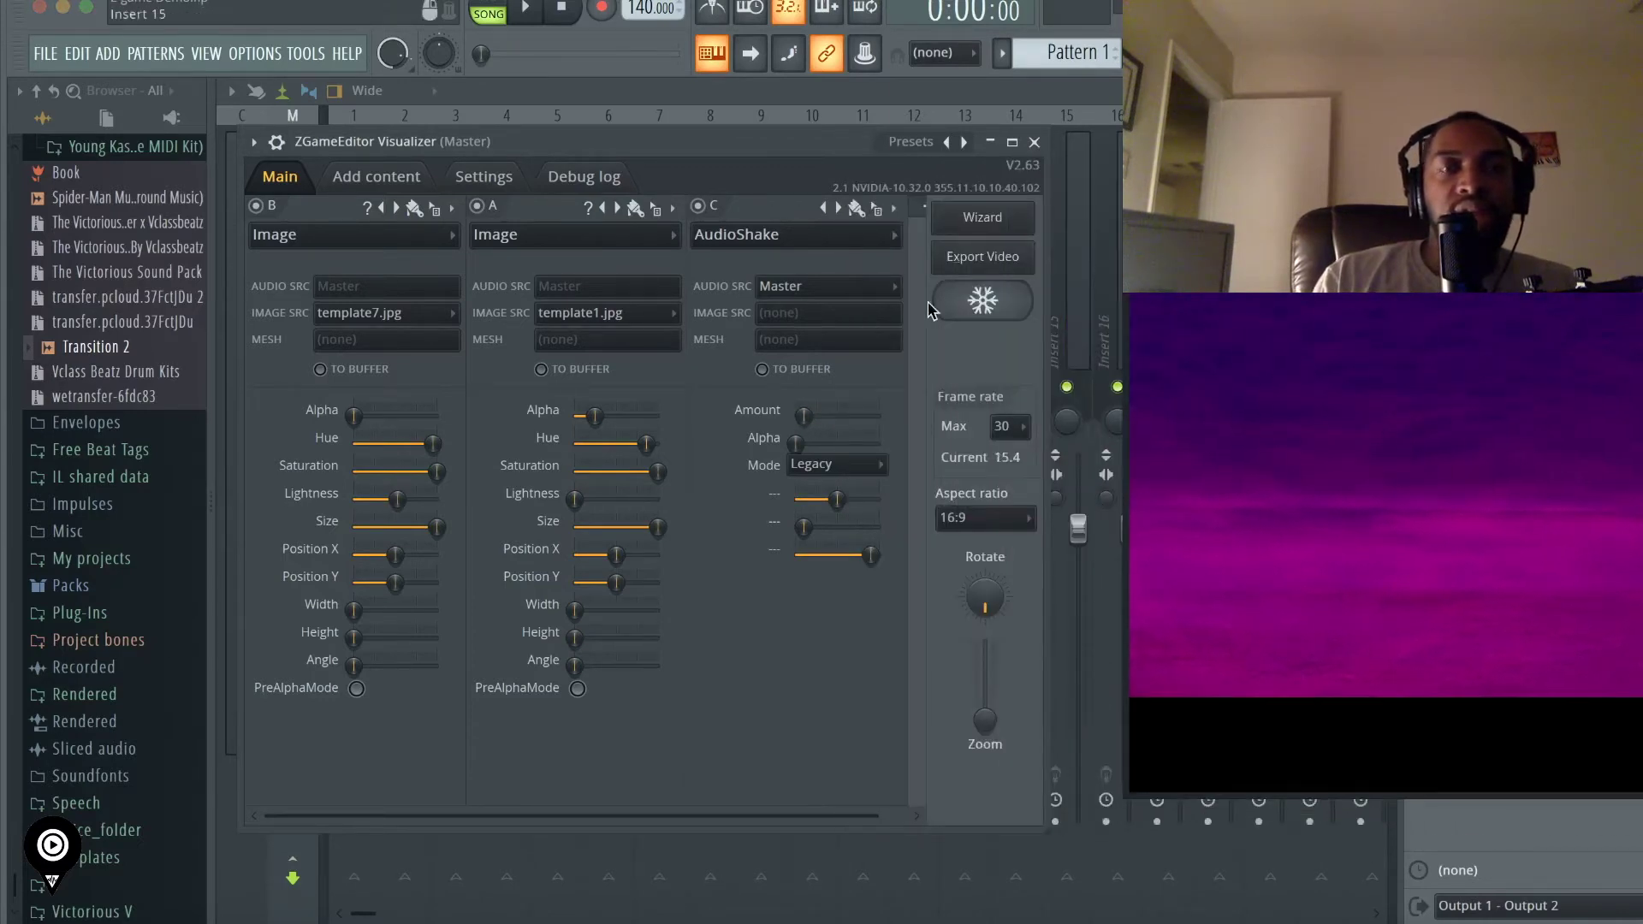
- Play the song to preview the shake, set AudioShake's amount to 20% during playback, and stop the song
left_click_drag(1476, 158, 1032, 188)
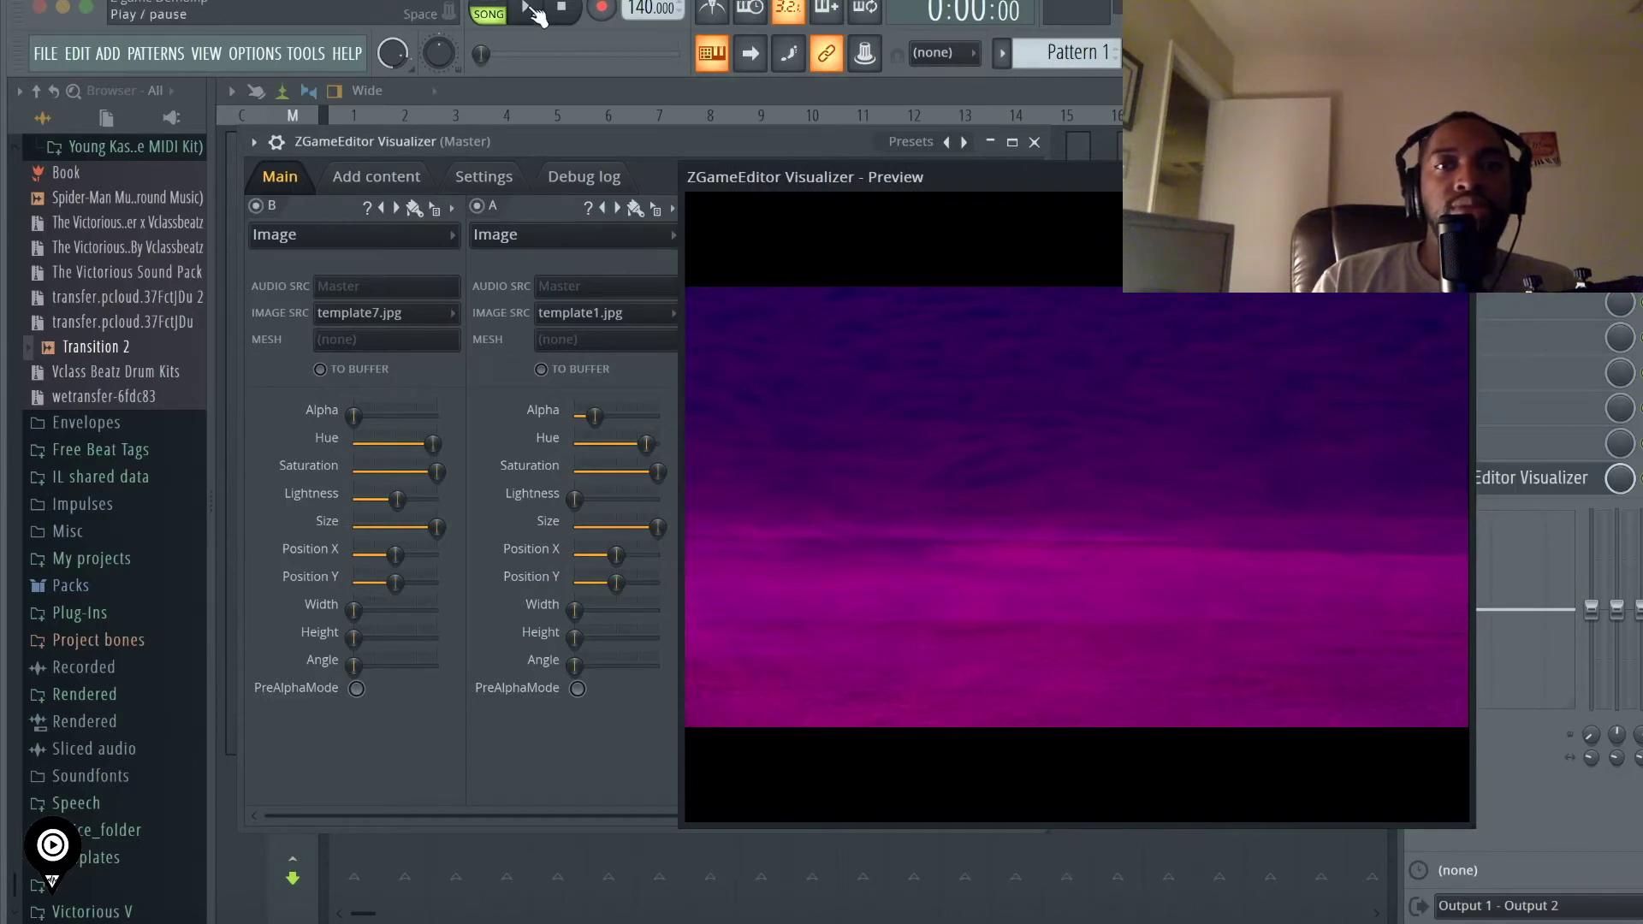
left_click(531, 10)
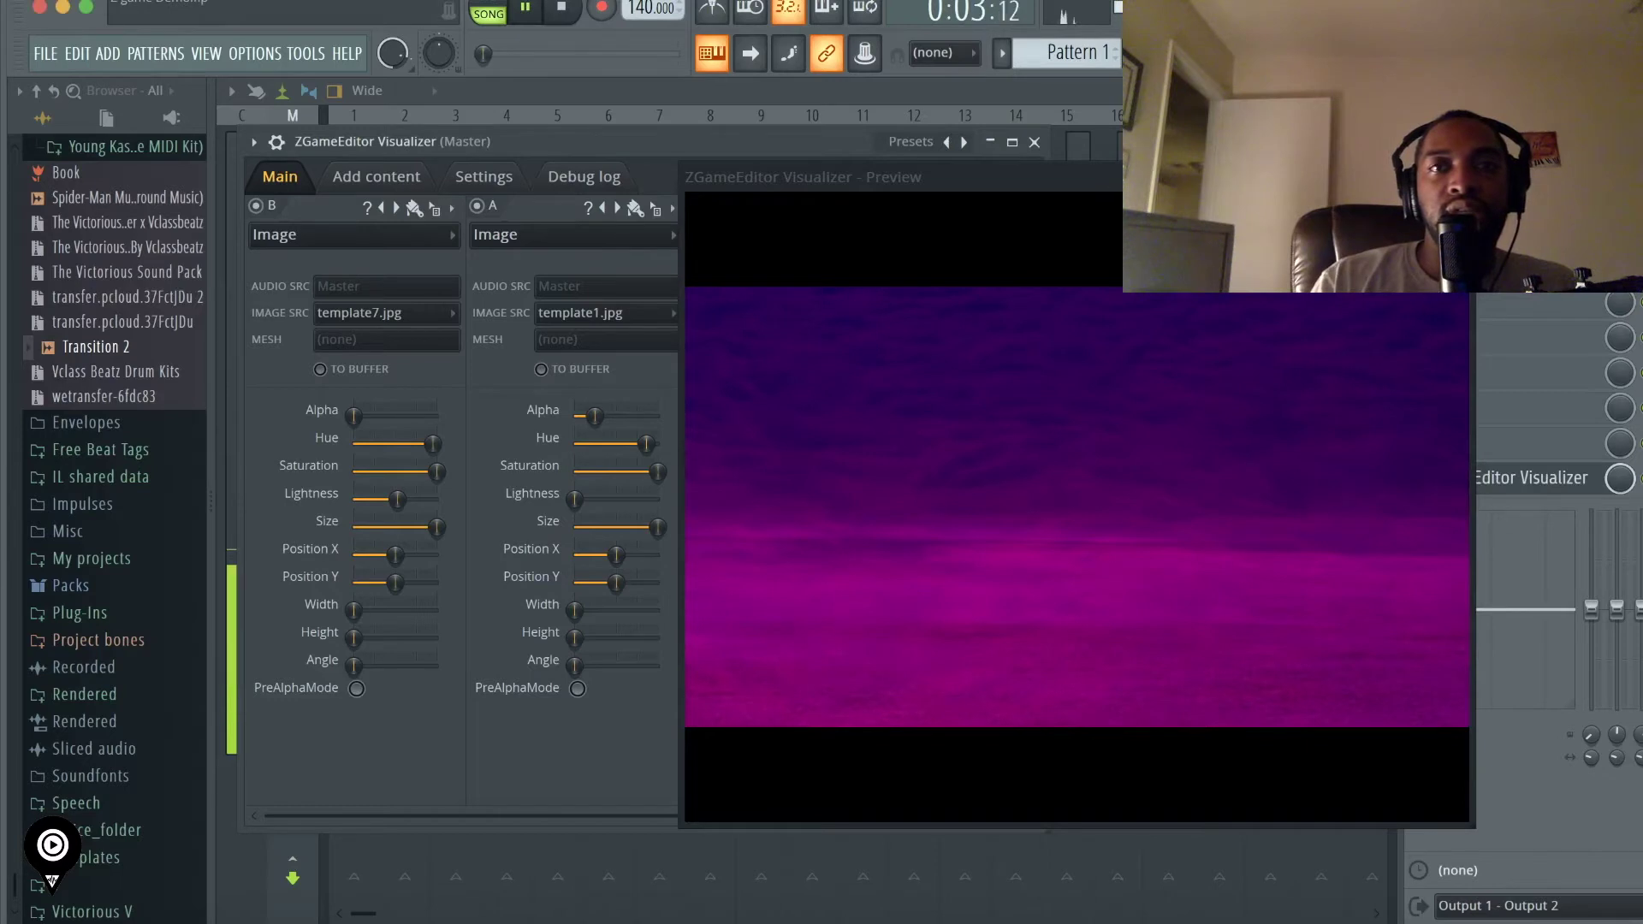
left_click_drag(1110, 171, 1405, 164)
left_click_drag(803, 416, 817, 421)
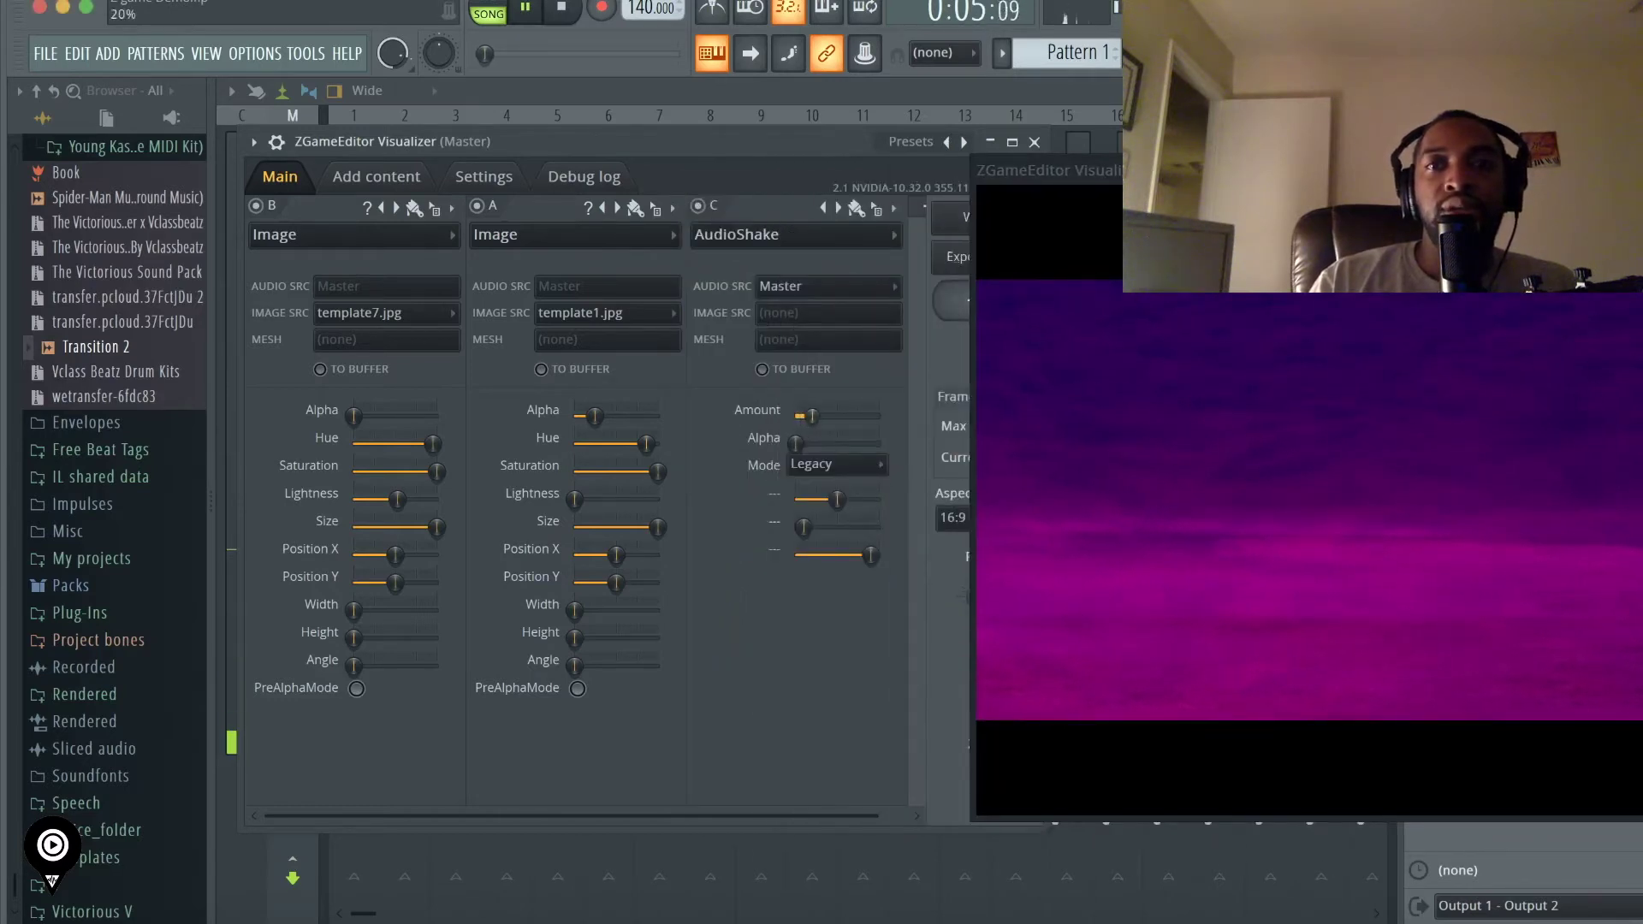
left_click_drag(1232, 170, 1131, 170)
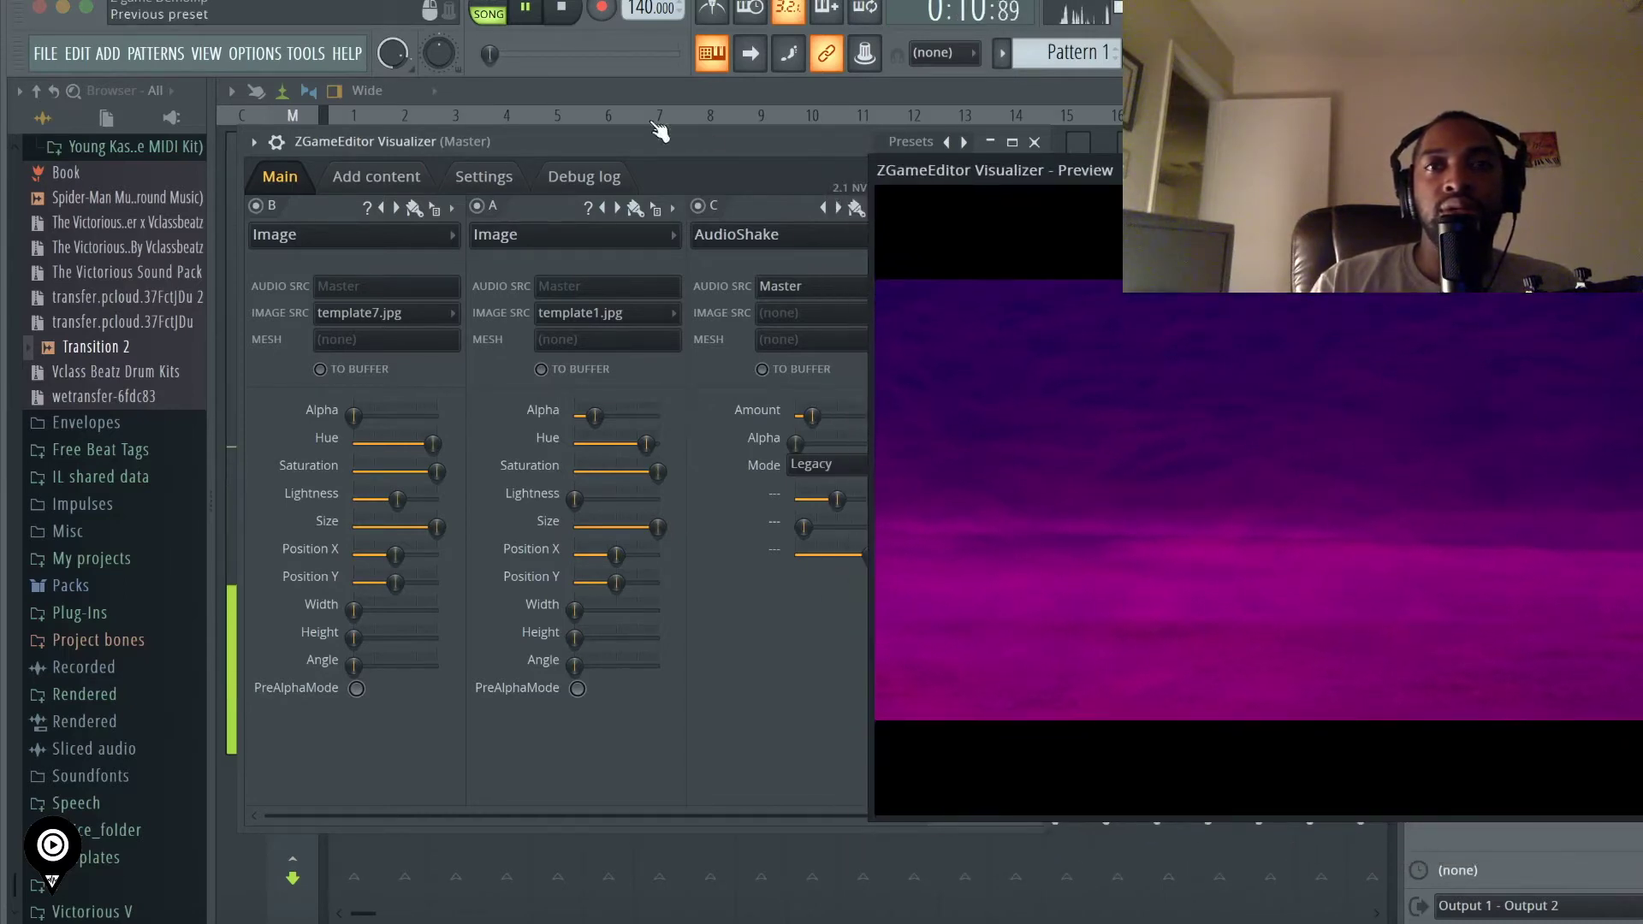
left_click(571, 10)
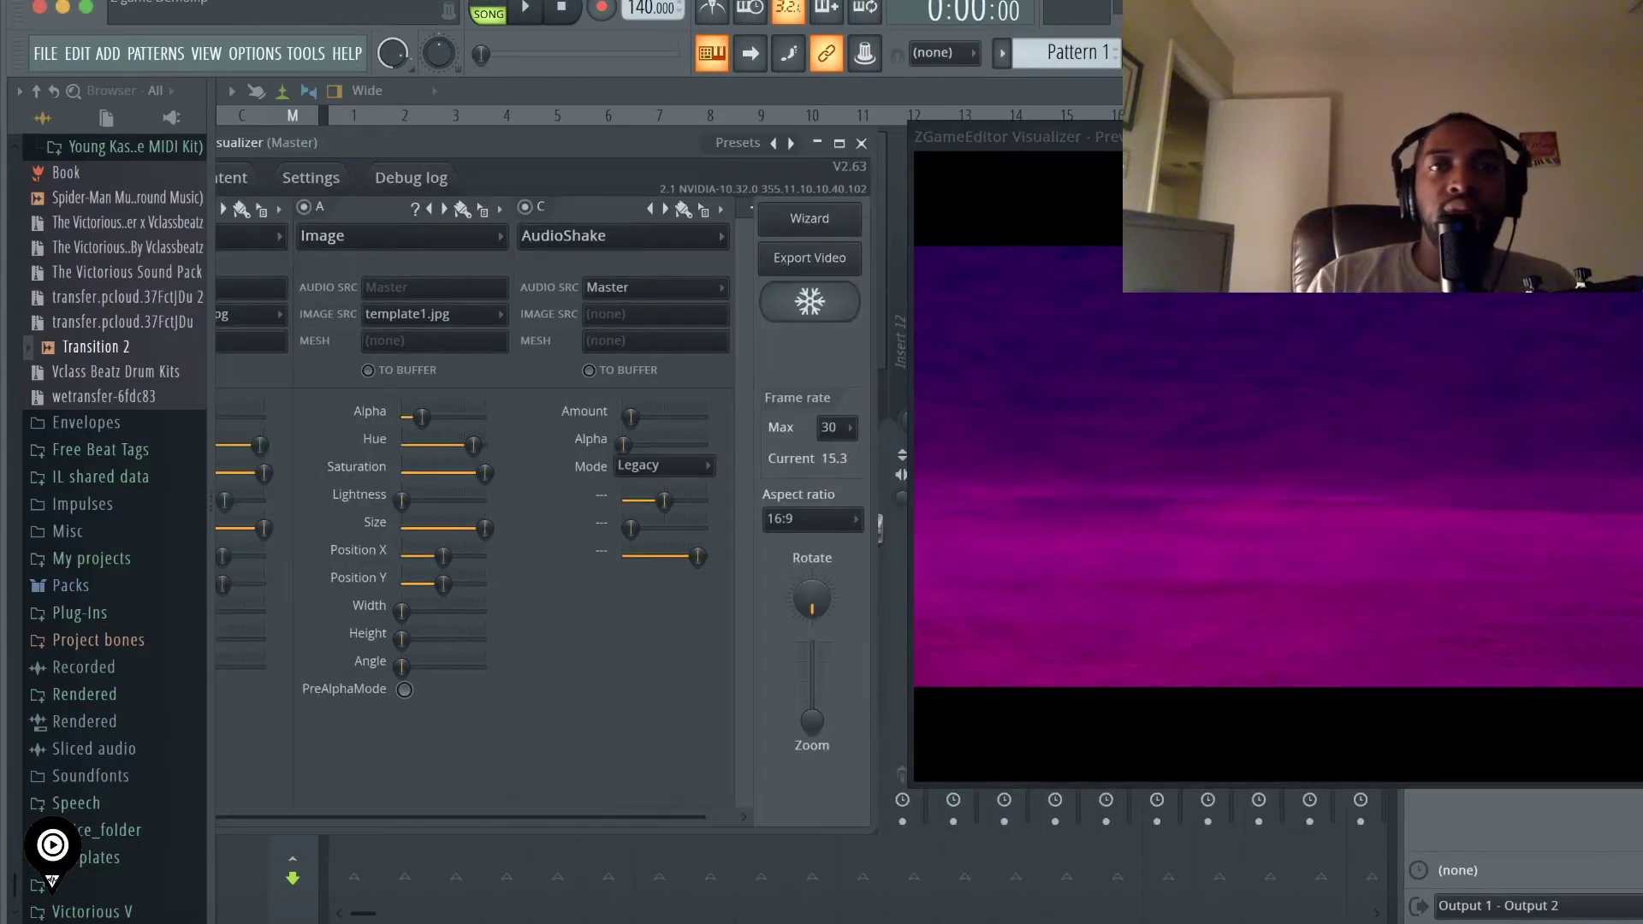
- Insert an Image layer before the AudioShake layer and use LOGO.png as its image source
left_click(733, 214)
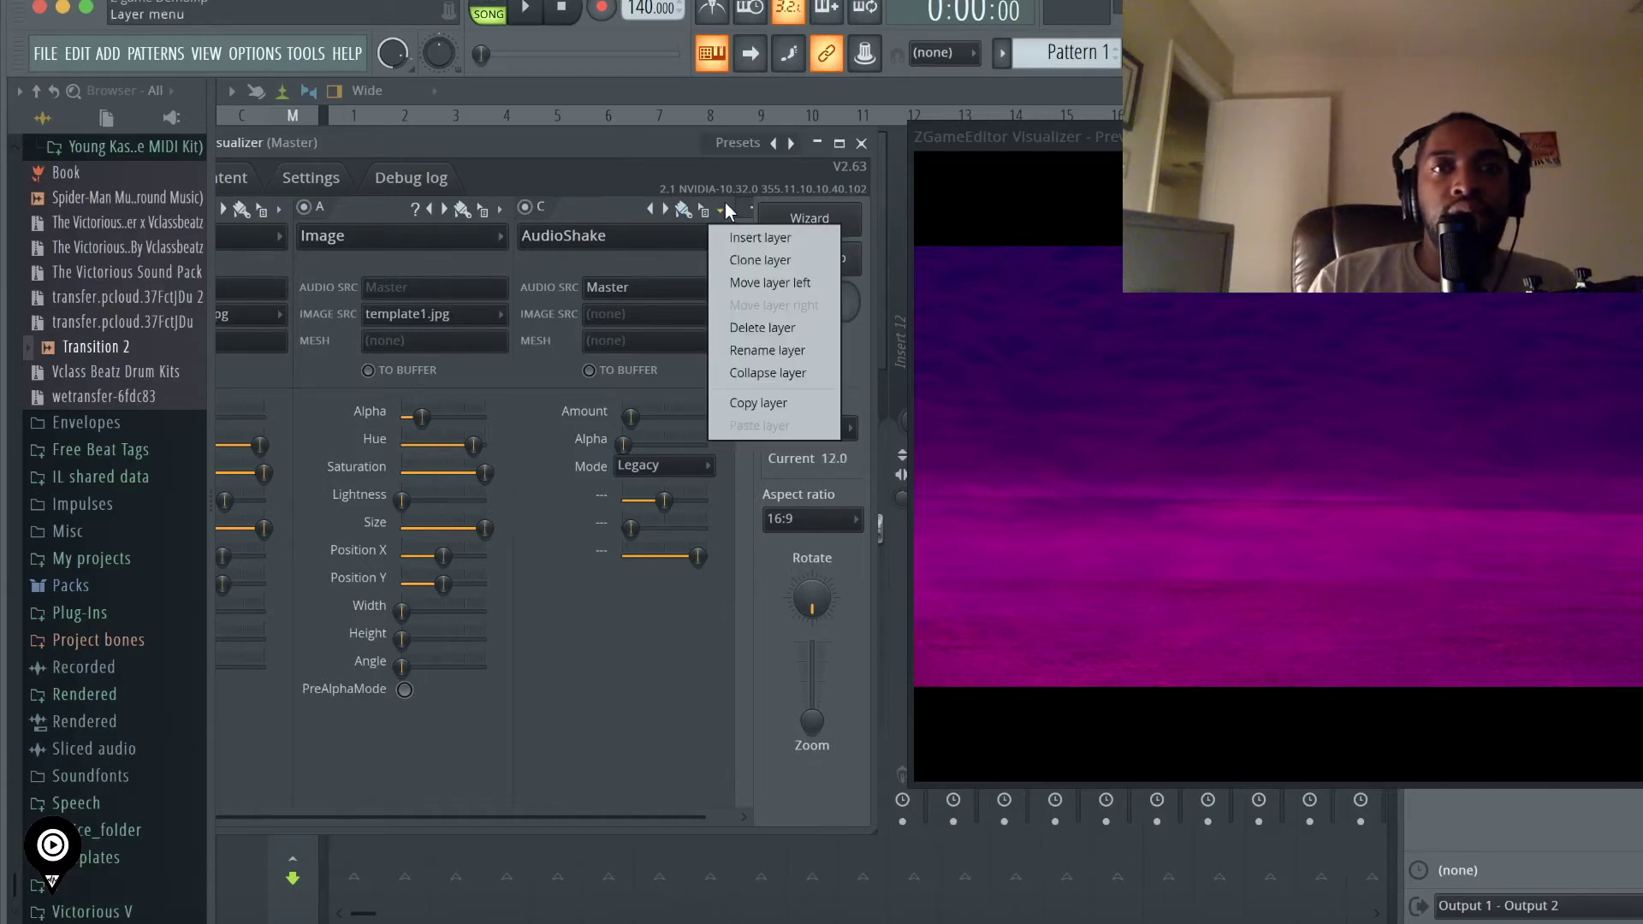
left_click(784, 231)
left_click(608, 236)
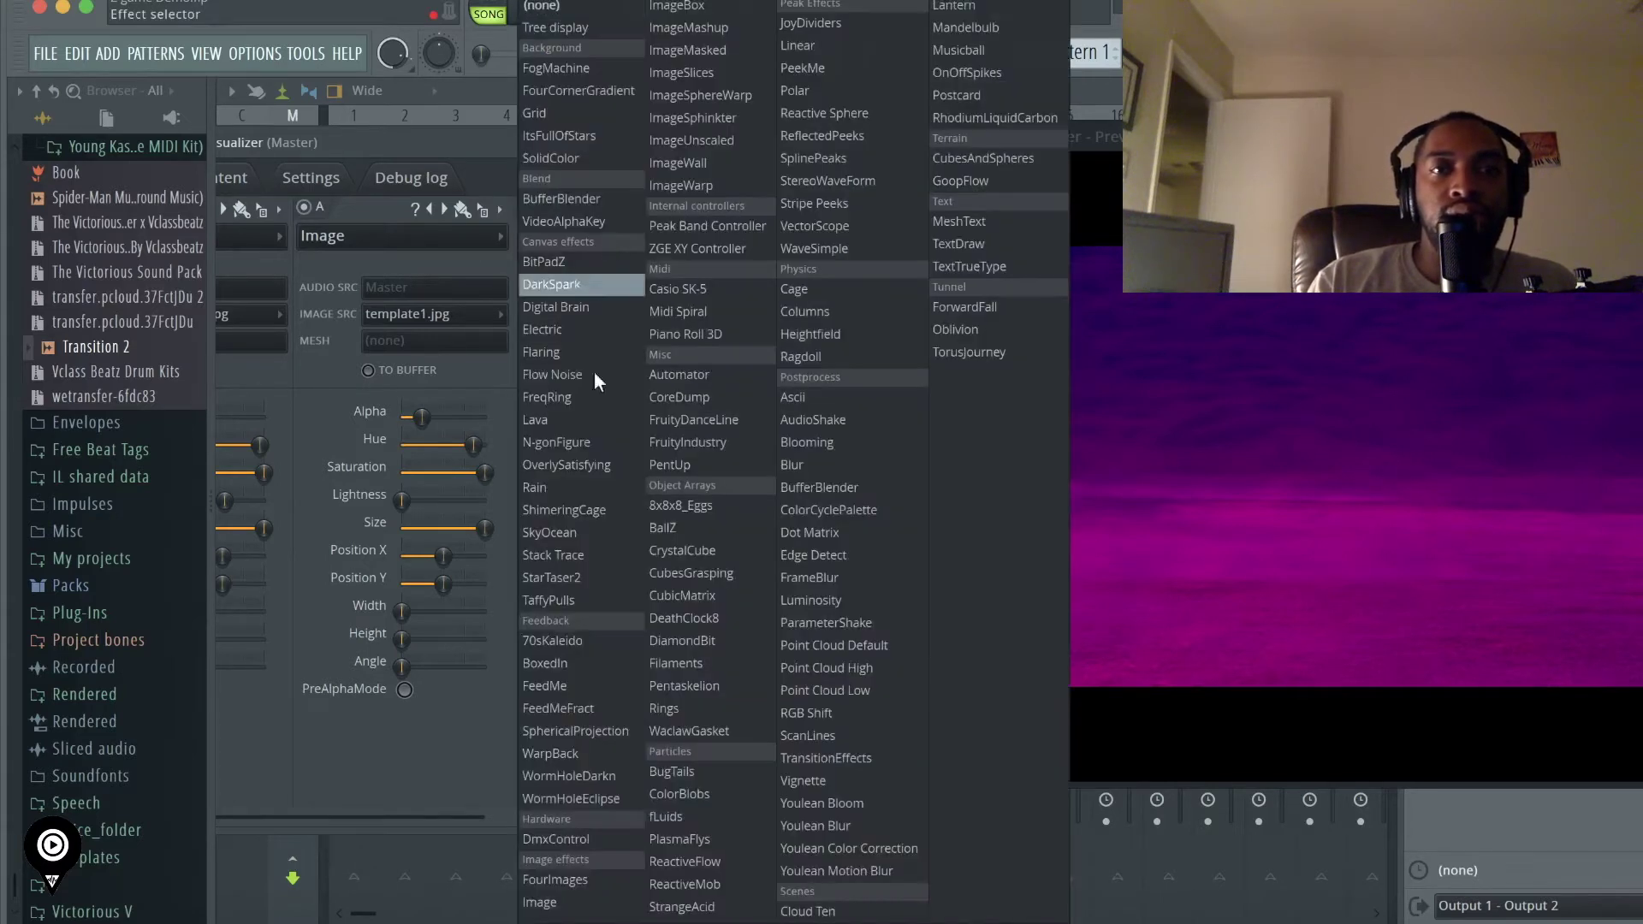
left_click(562, 905)
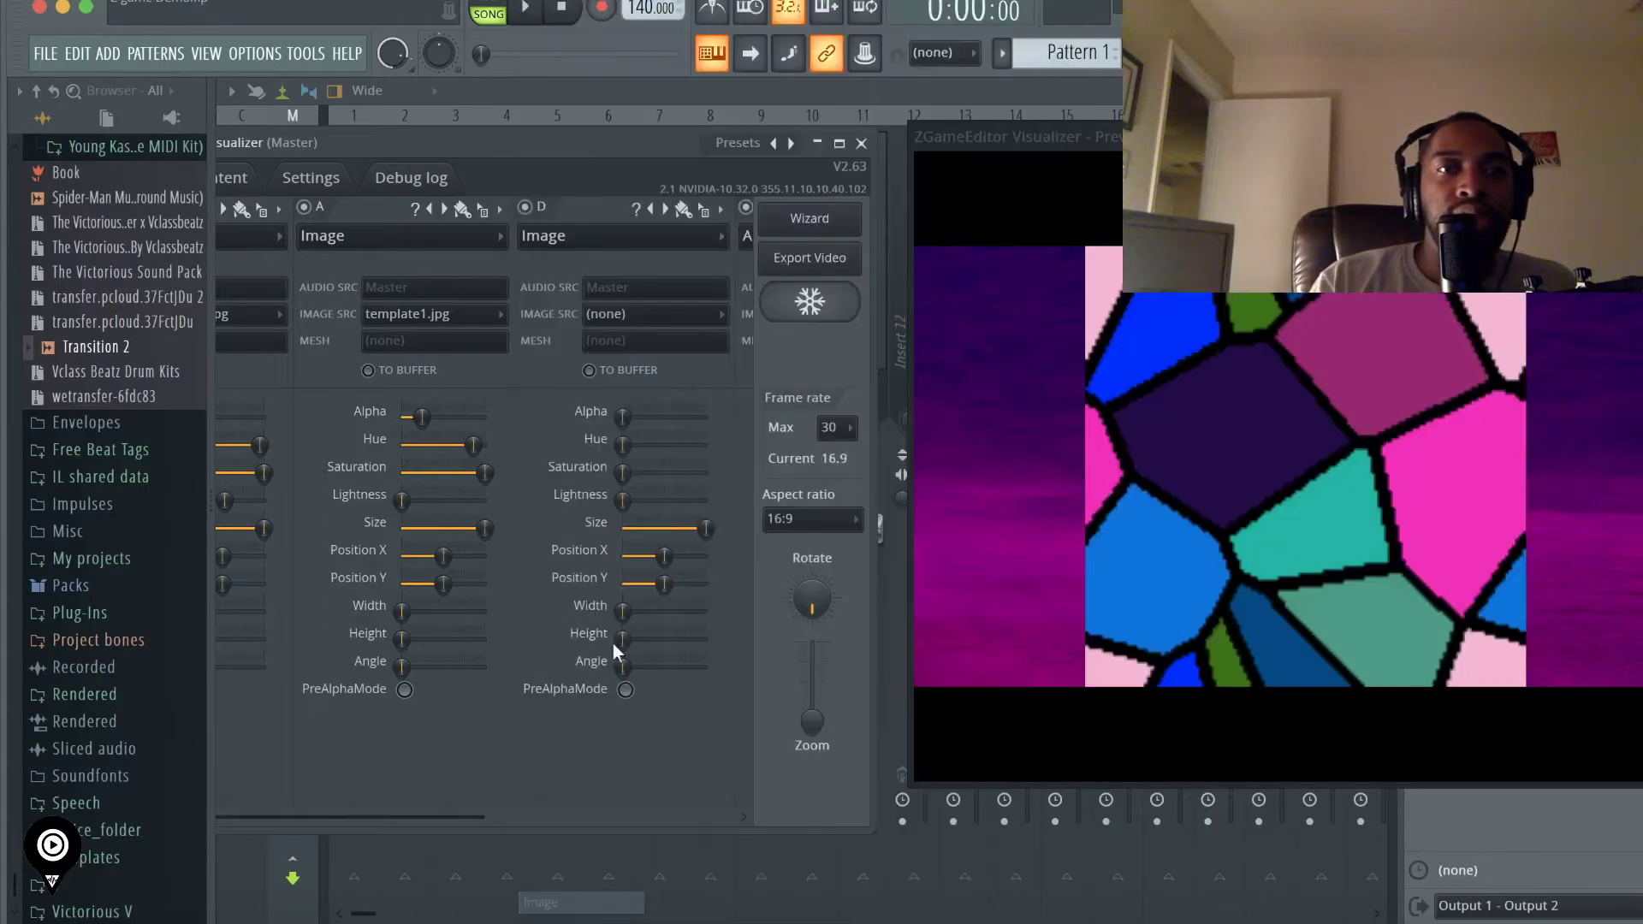
left_click(640, 309)
left_click(641, 449)
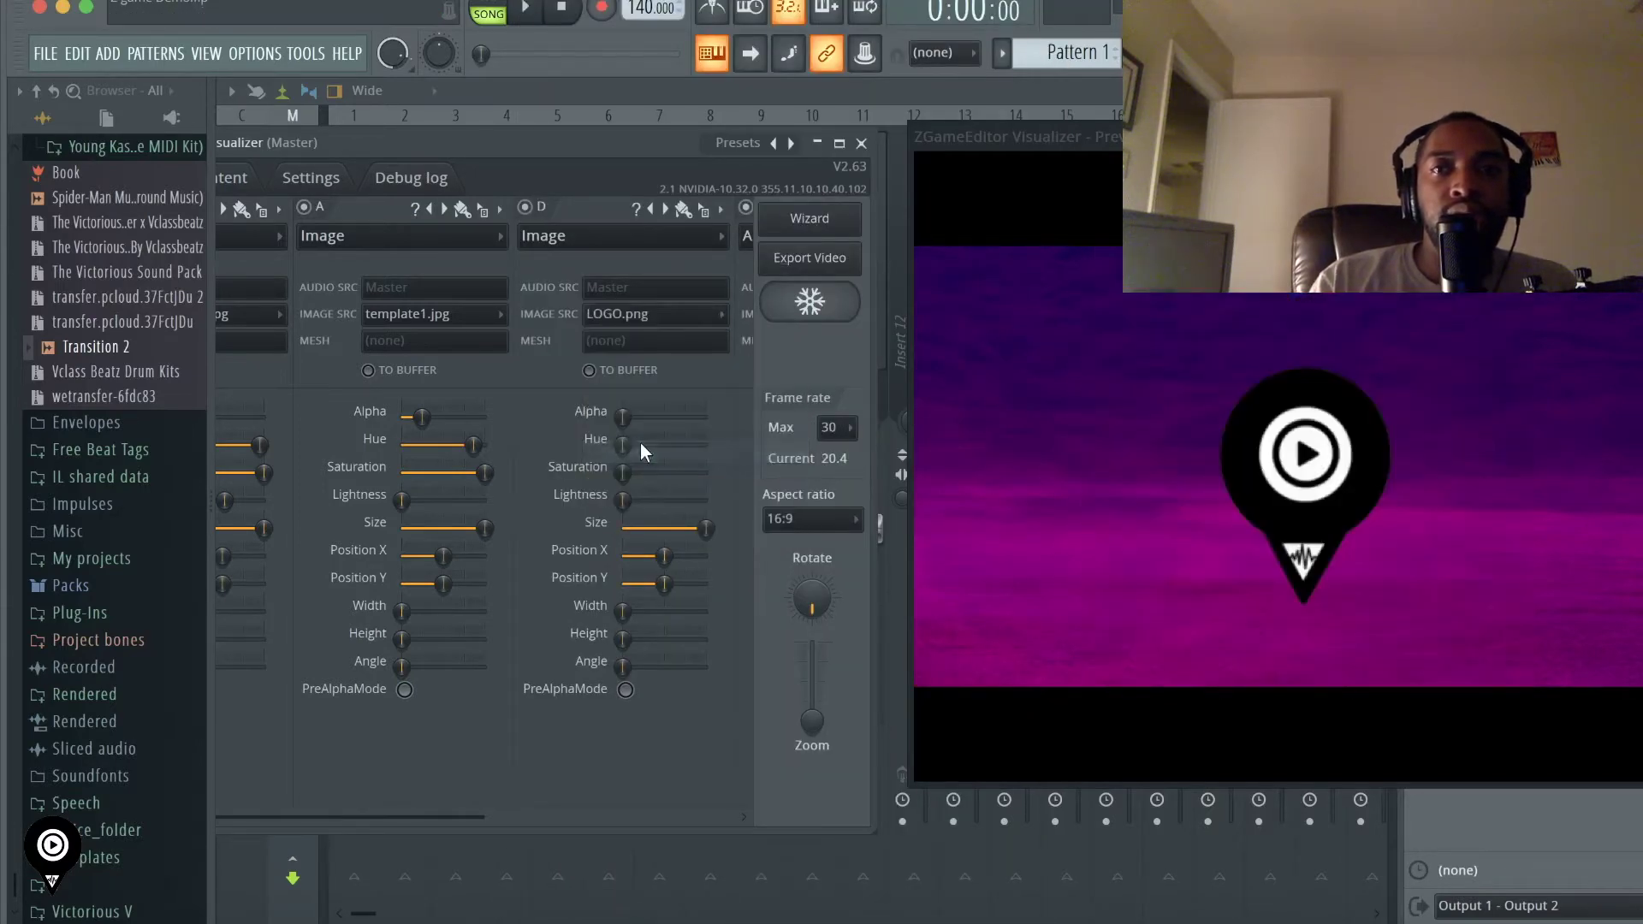
- Color the logo layer with 40% hue, full saturation and slight lightness, and make it slightly transparent with a low alpha
mouse_move(622, 445)
left_mouse_down()
mouse_move(689, 445)
mouse_move(652, 445)
left_mouse_up()
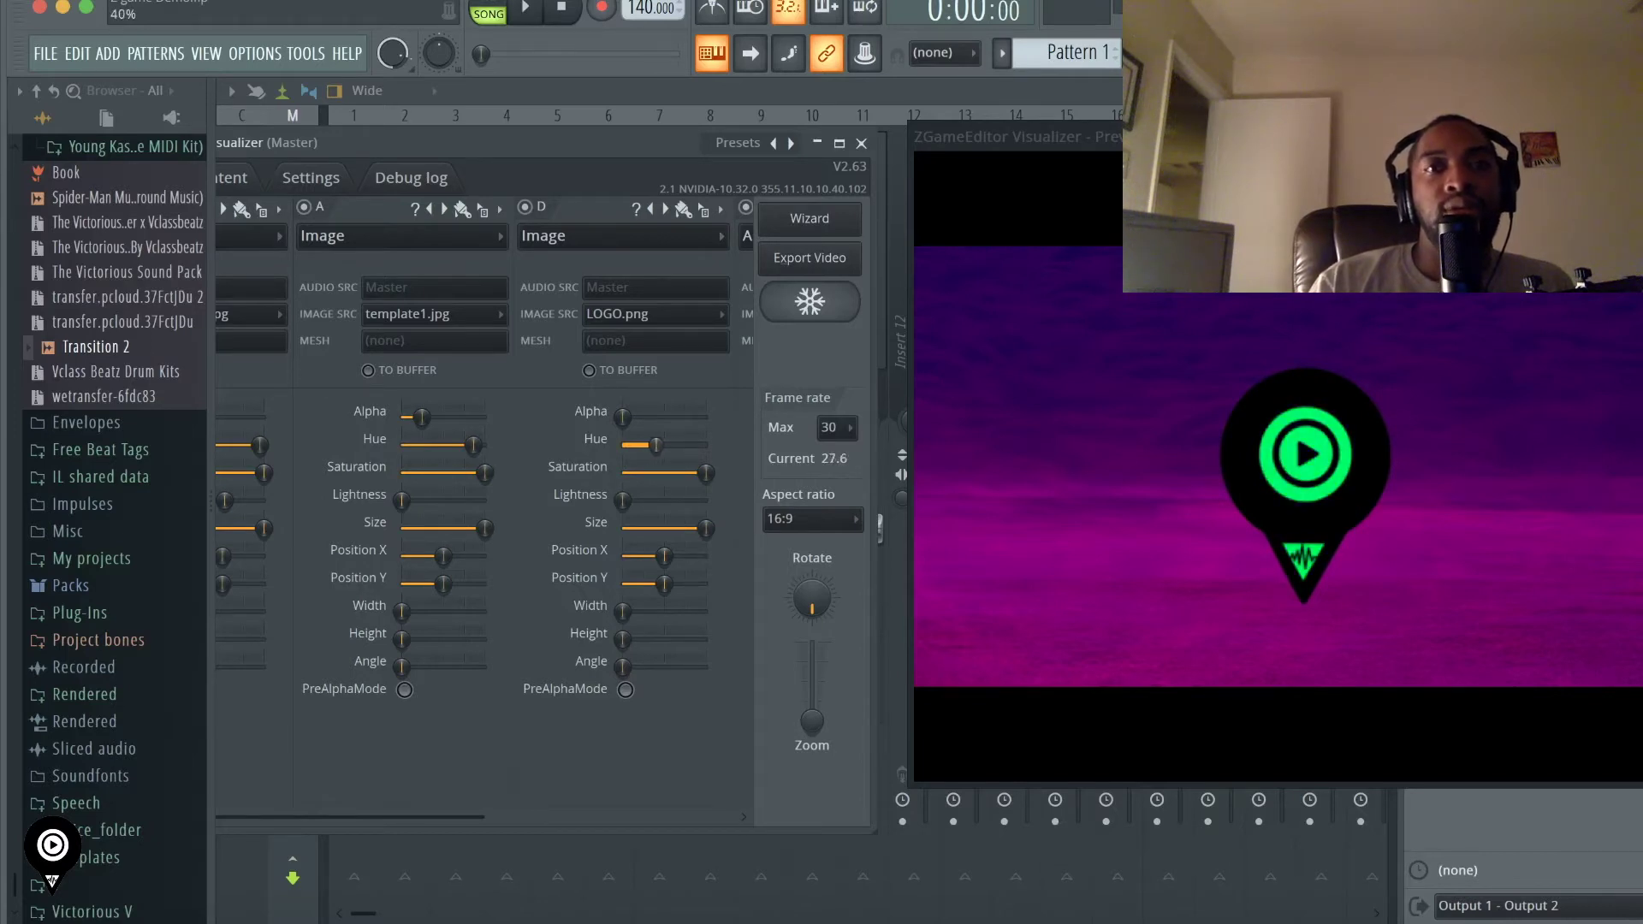
left_click_drag(627, 501, 638, 501)
left_click_drag(623, 417, 684, 417)
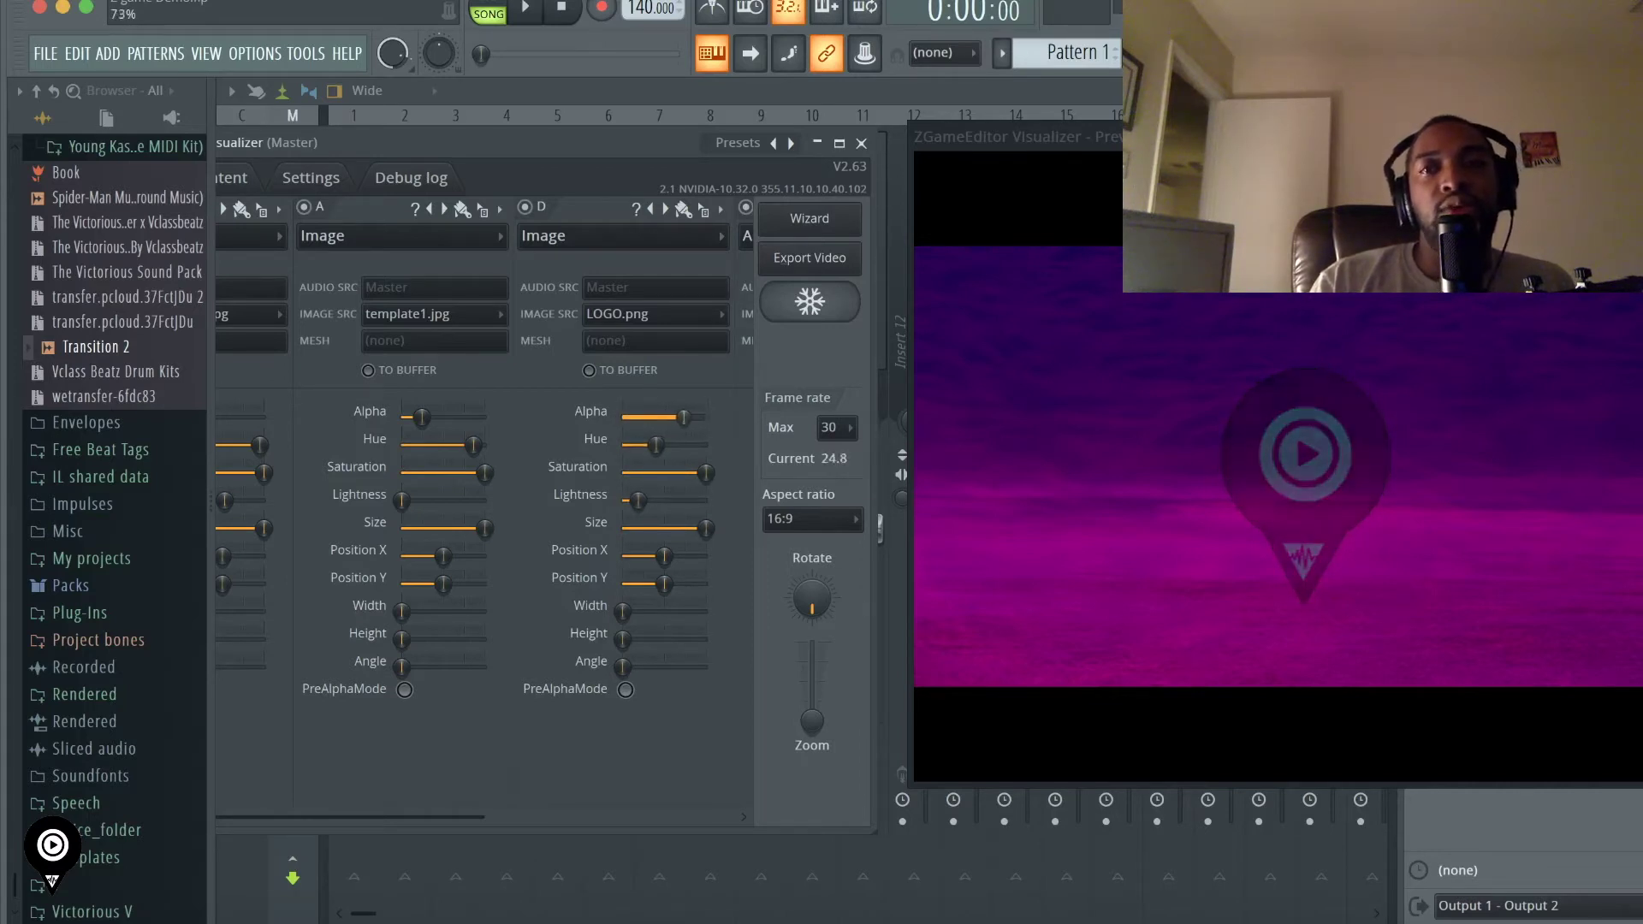
left_click_drag(675, 417, 624, 417)
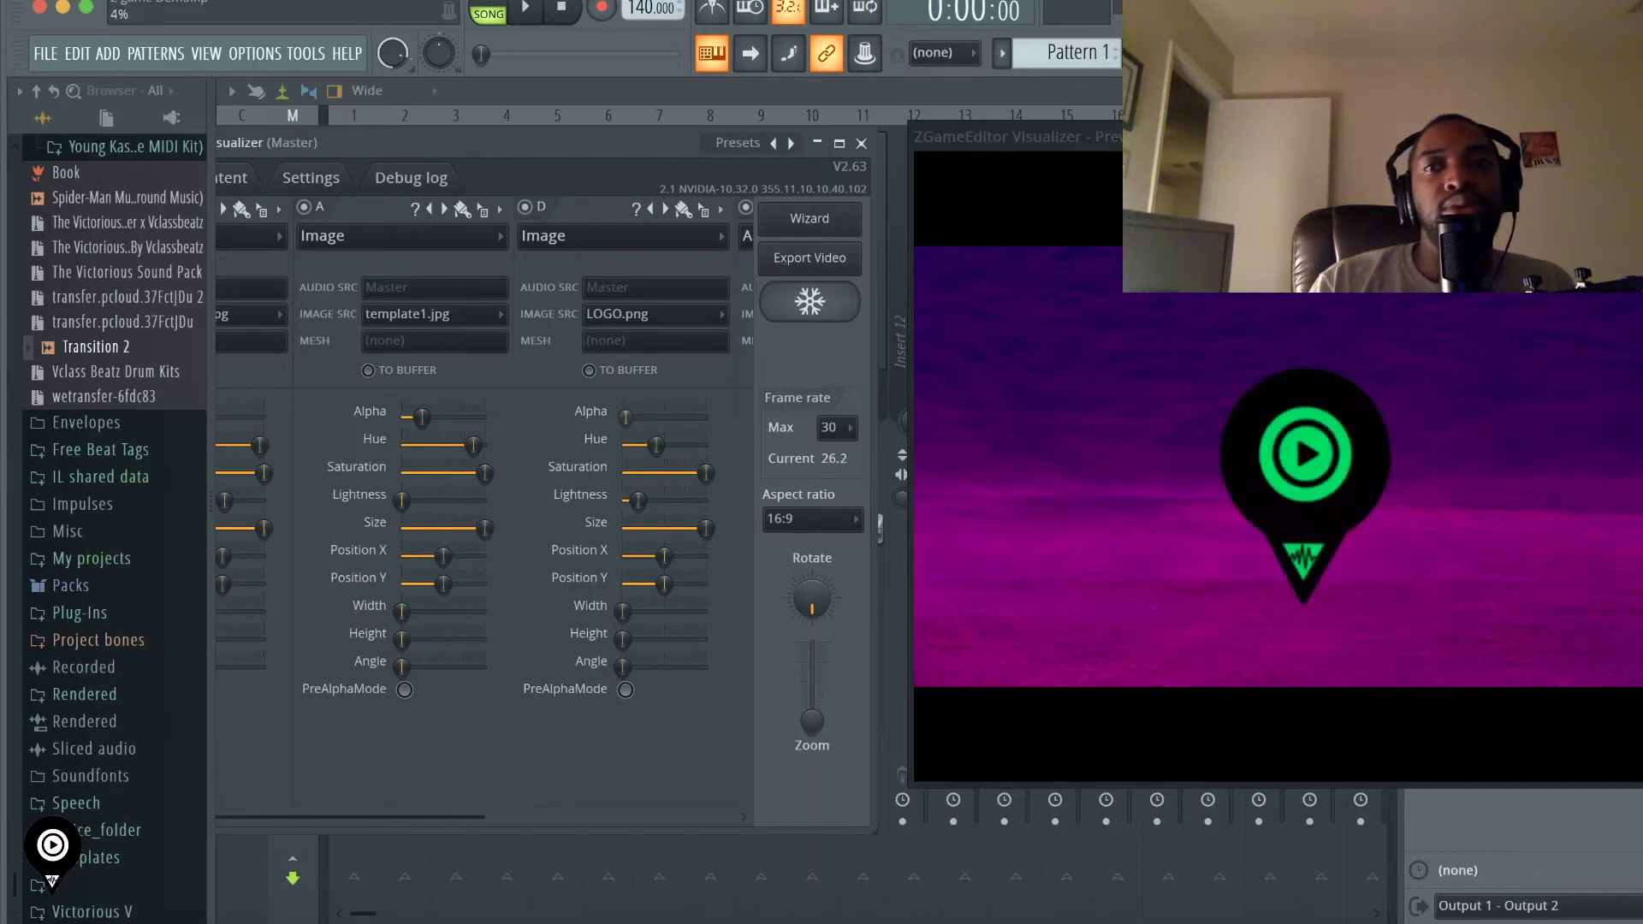
left_click_drag(625, 417, 635, 417)
- Shrink the logo to a moderate size and set its angle to the maximum
left_click_drag(706, 528, 489, 622)
left_click_drag(623, 640, 727, 680)
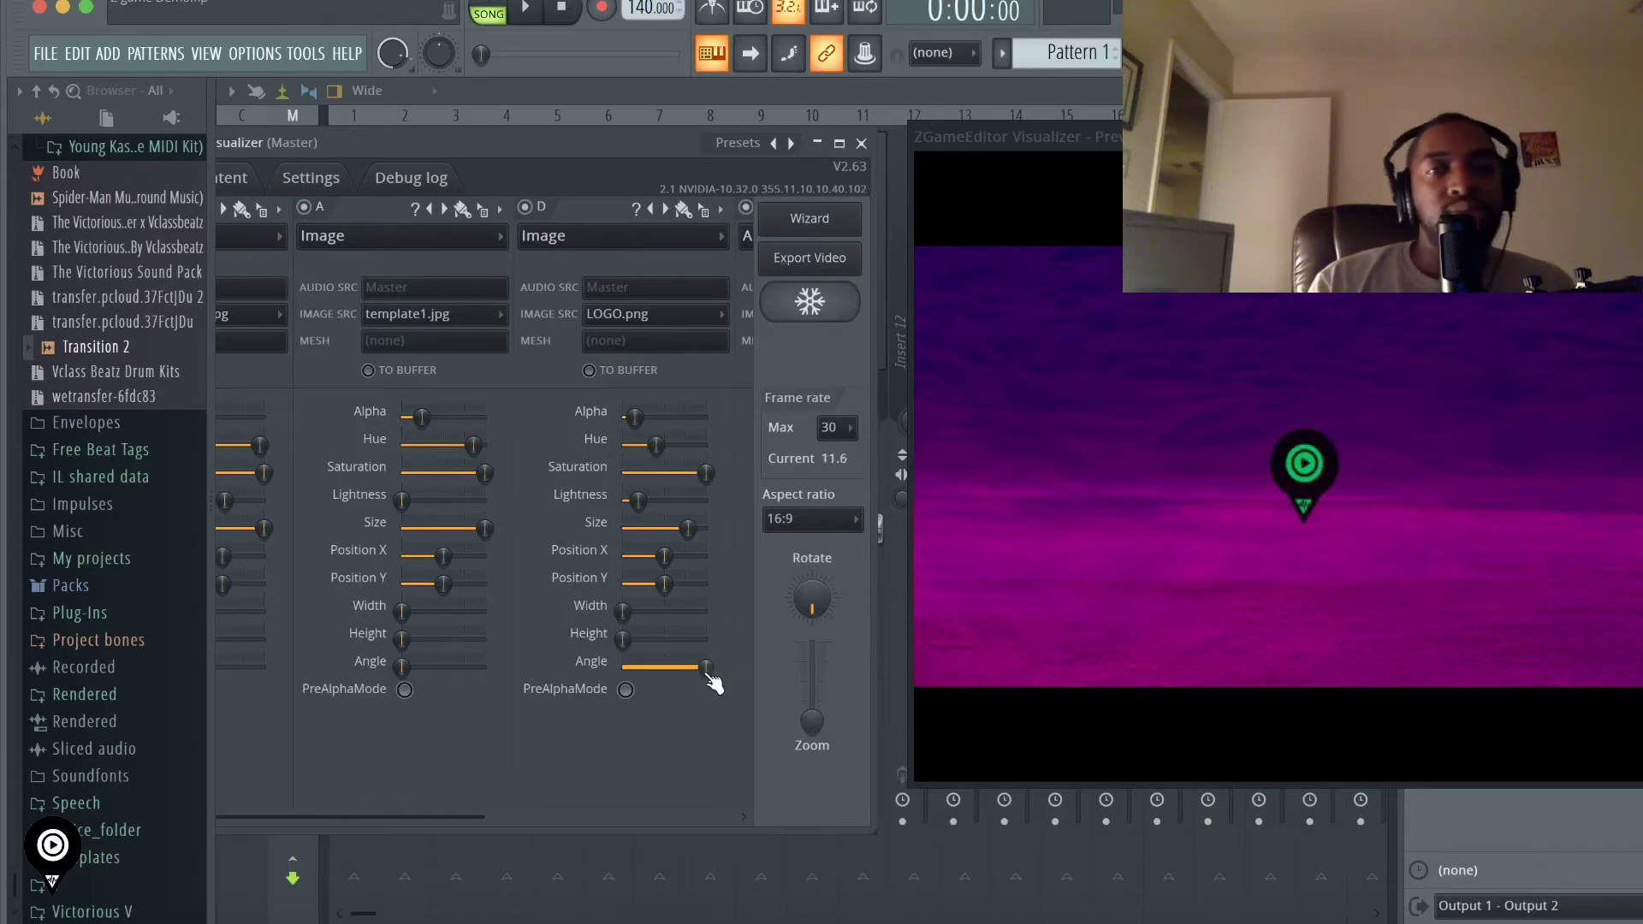
left_click_drag(652, 525, 657, 525)
- Copy layer A's hue value of 86% onto the logo layer so the colors match
left_click_drag(611, 441, 648, 441)
right_click(432, 442)
left_click(505, 783)
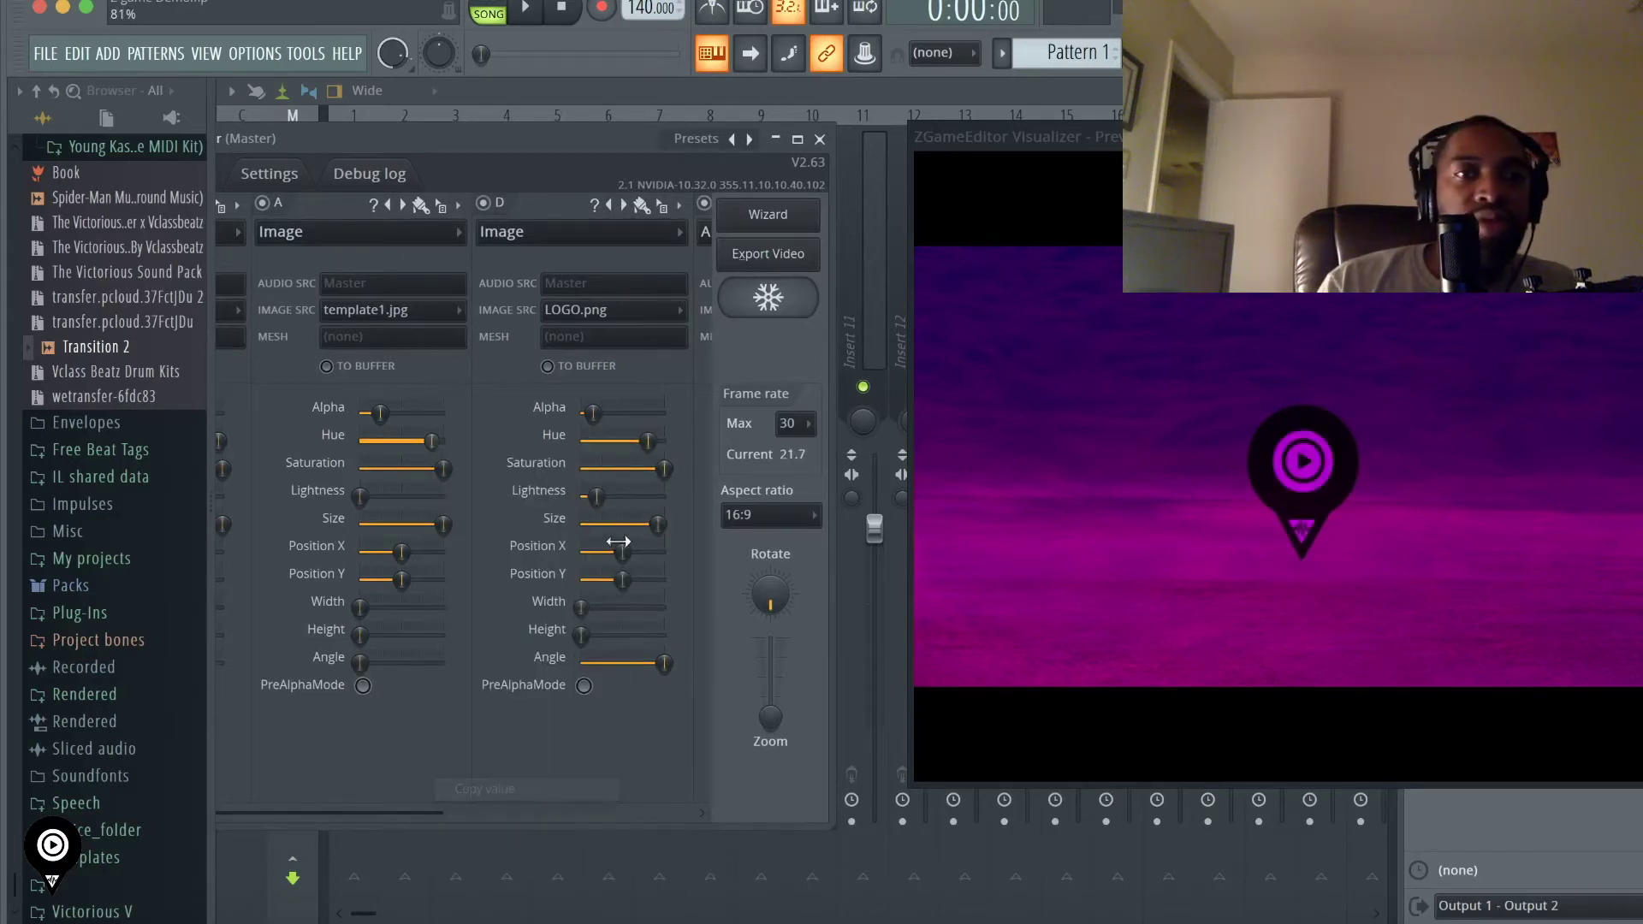
right_click(649, 444)
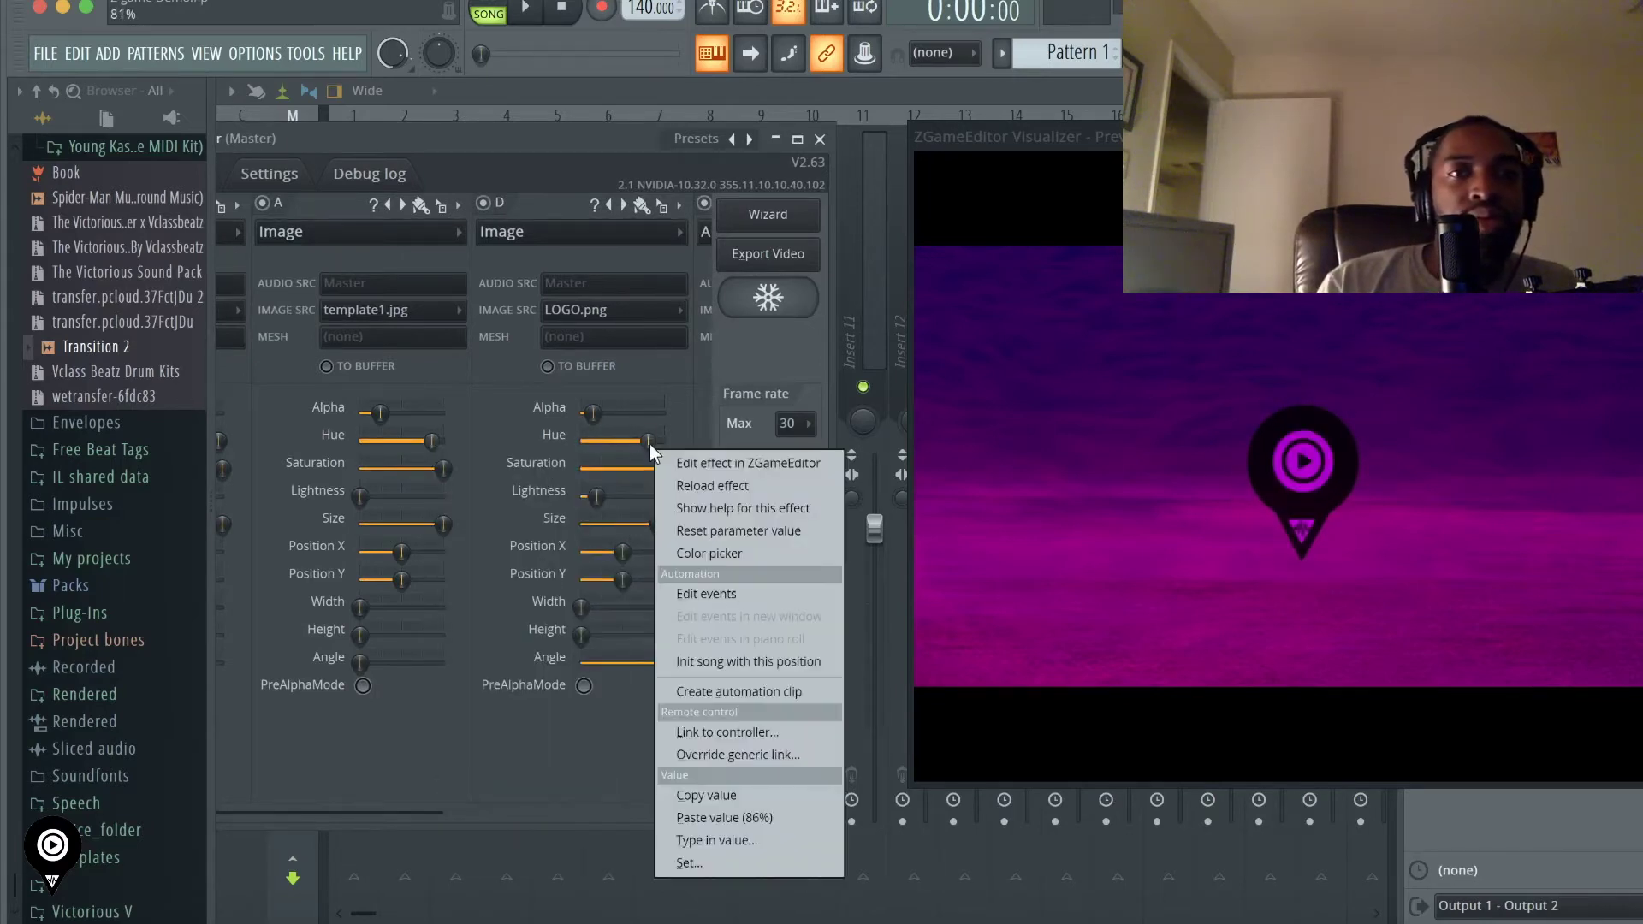
left_click(729, 817)
- Set the logo's Position X to 51% and adjust Position Y to raise it slightly above the center
left_click_drag(1126, 110, 1185, 94)
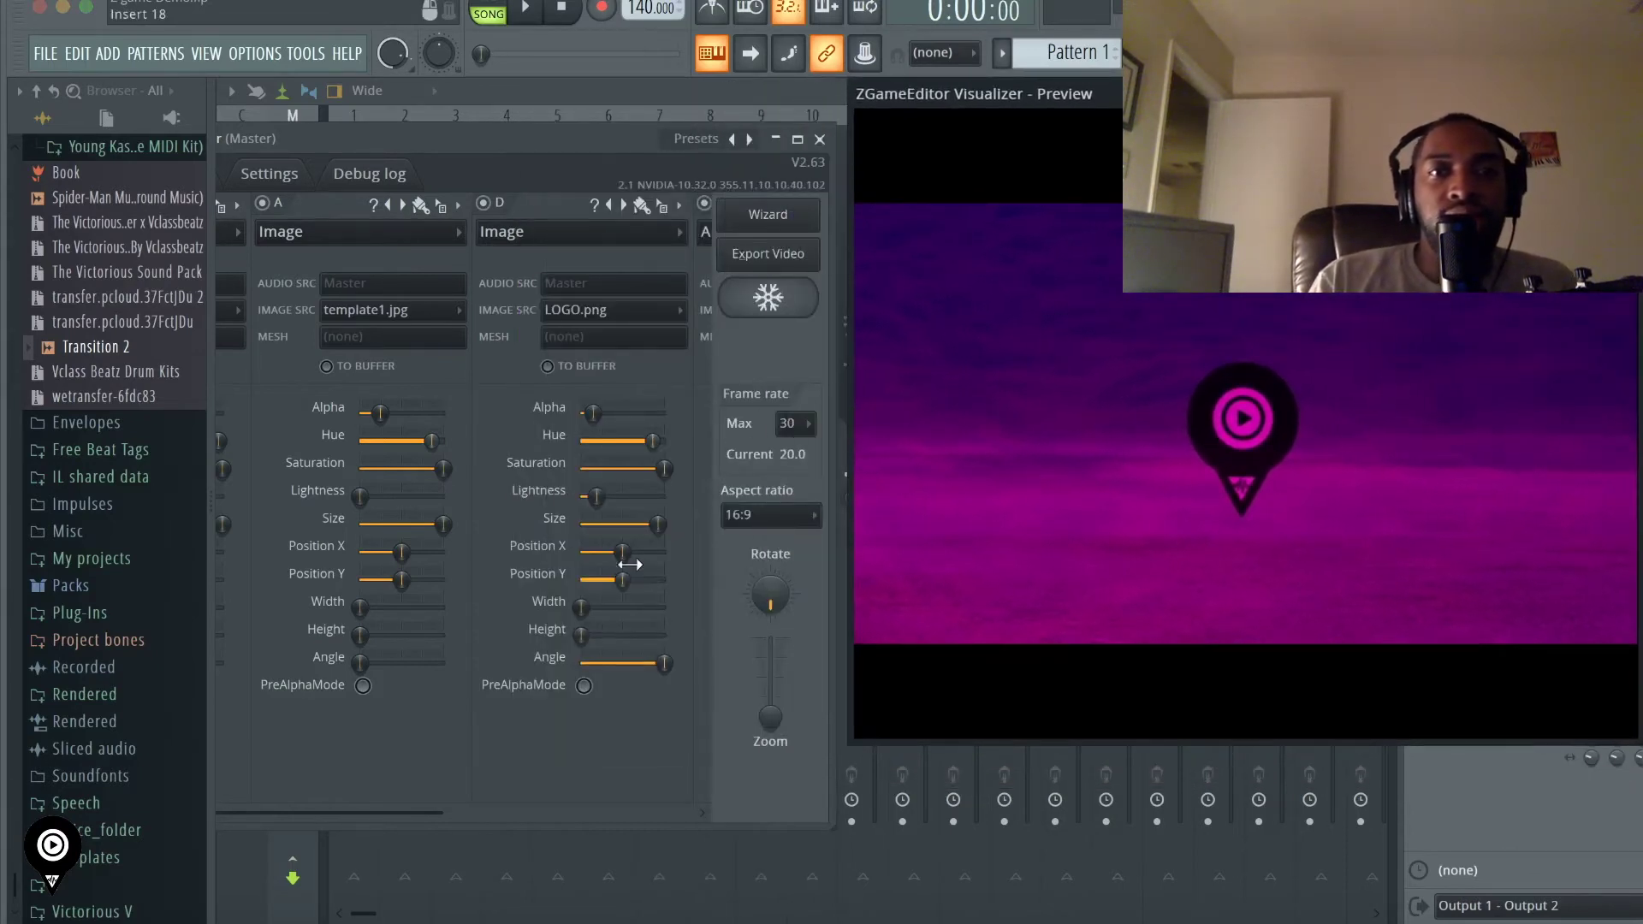
left_click_drag(622, 552, 623, 552)
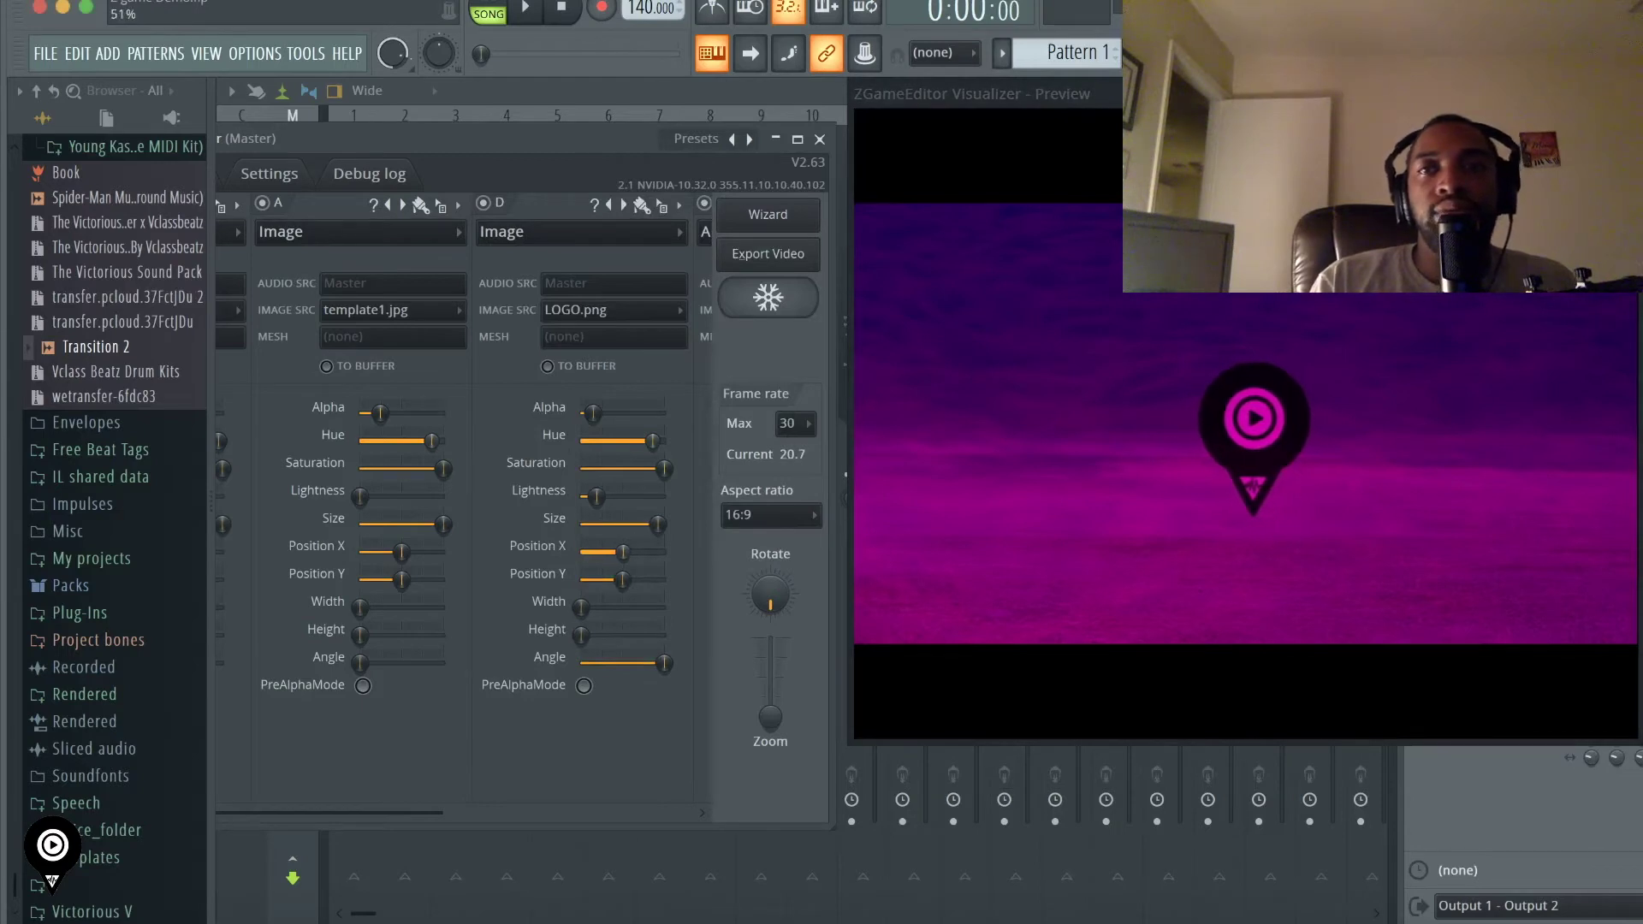
left_click_drag(625, 578, 623, 579)
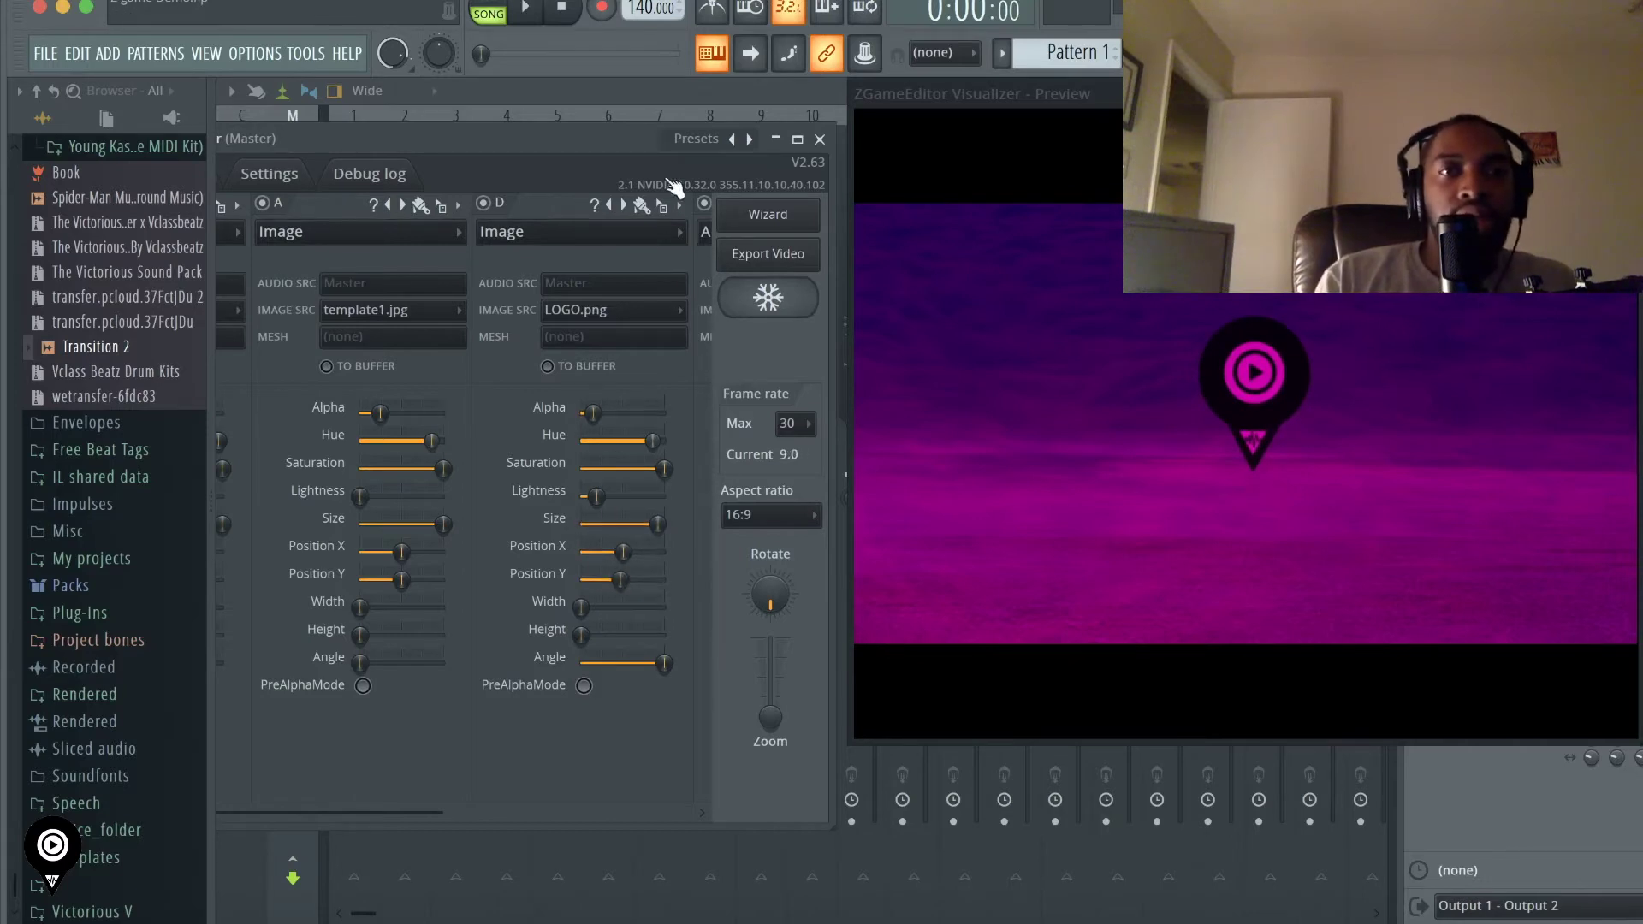
- Add a new layer with the ItsFullOfStars effect and raise its hue to the maximum
left_click_drag(428, 808, 691, 216)
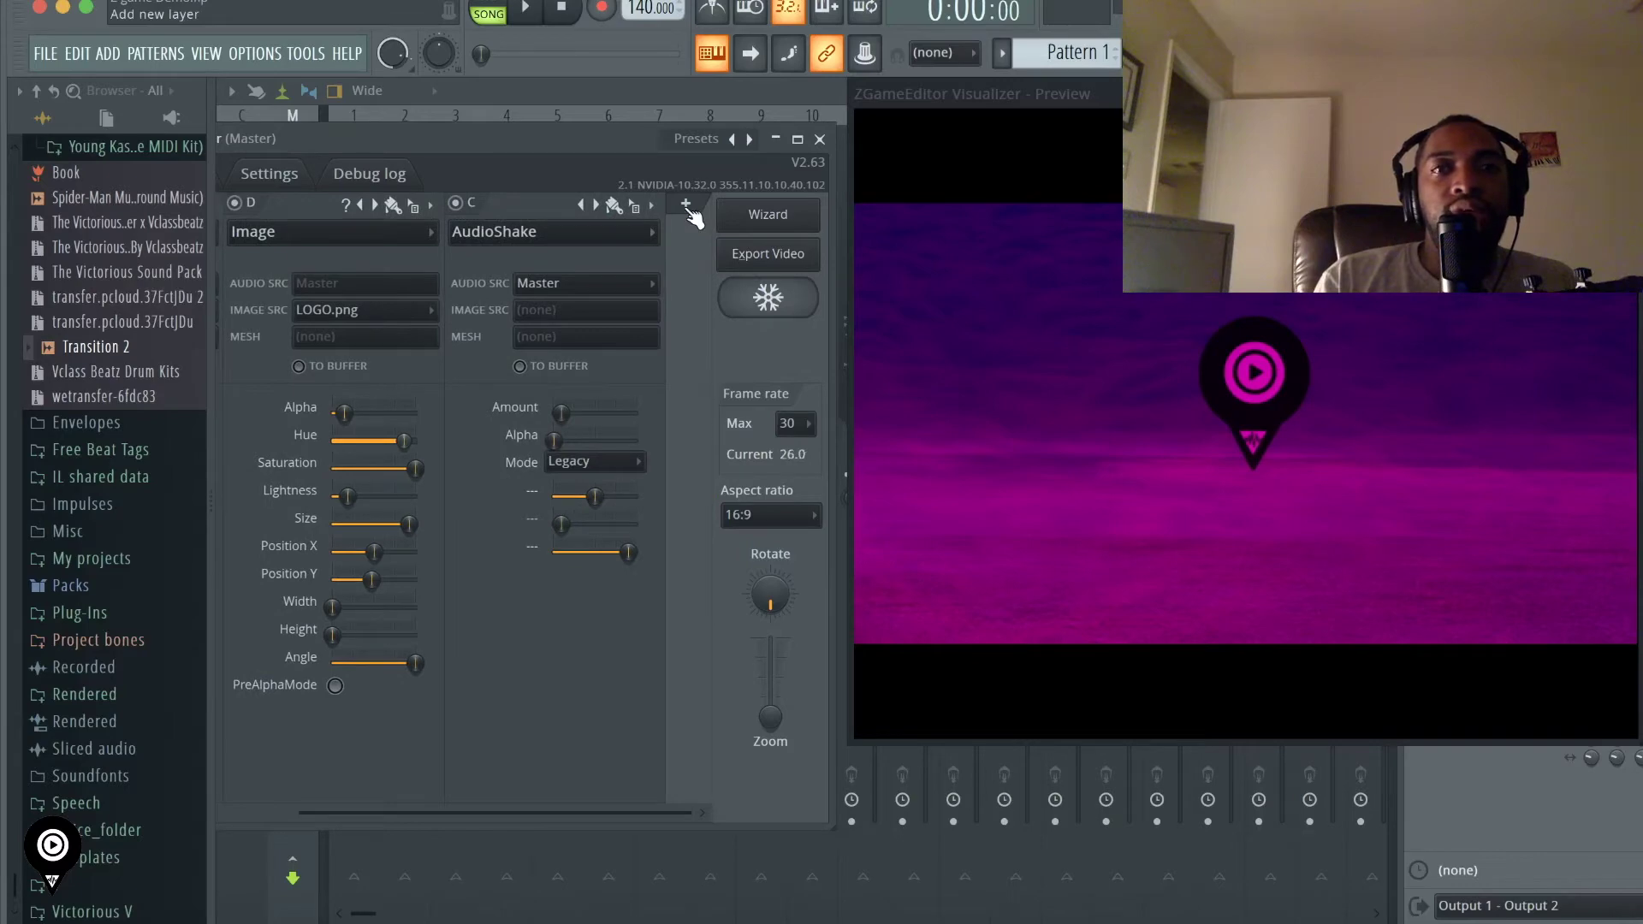
left_click(685, 203)
left_click(505, 141)
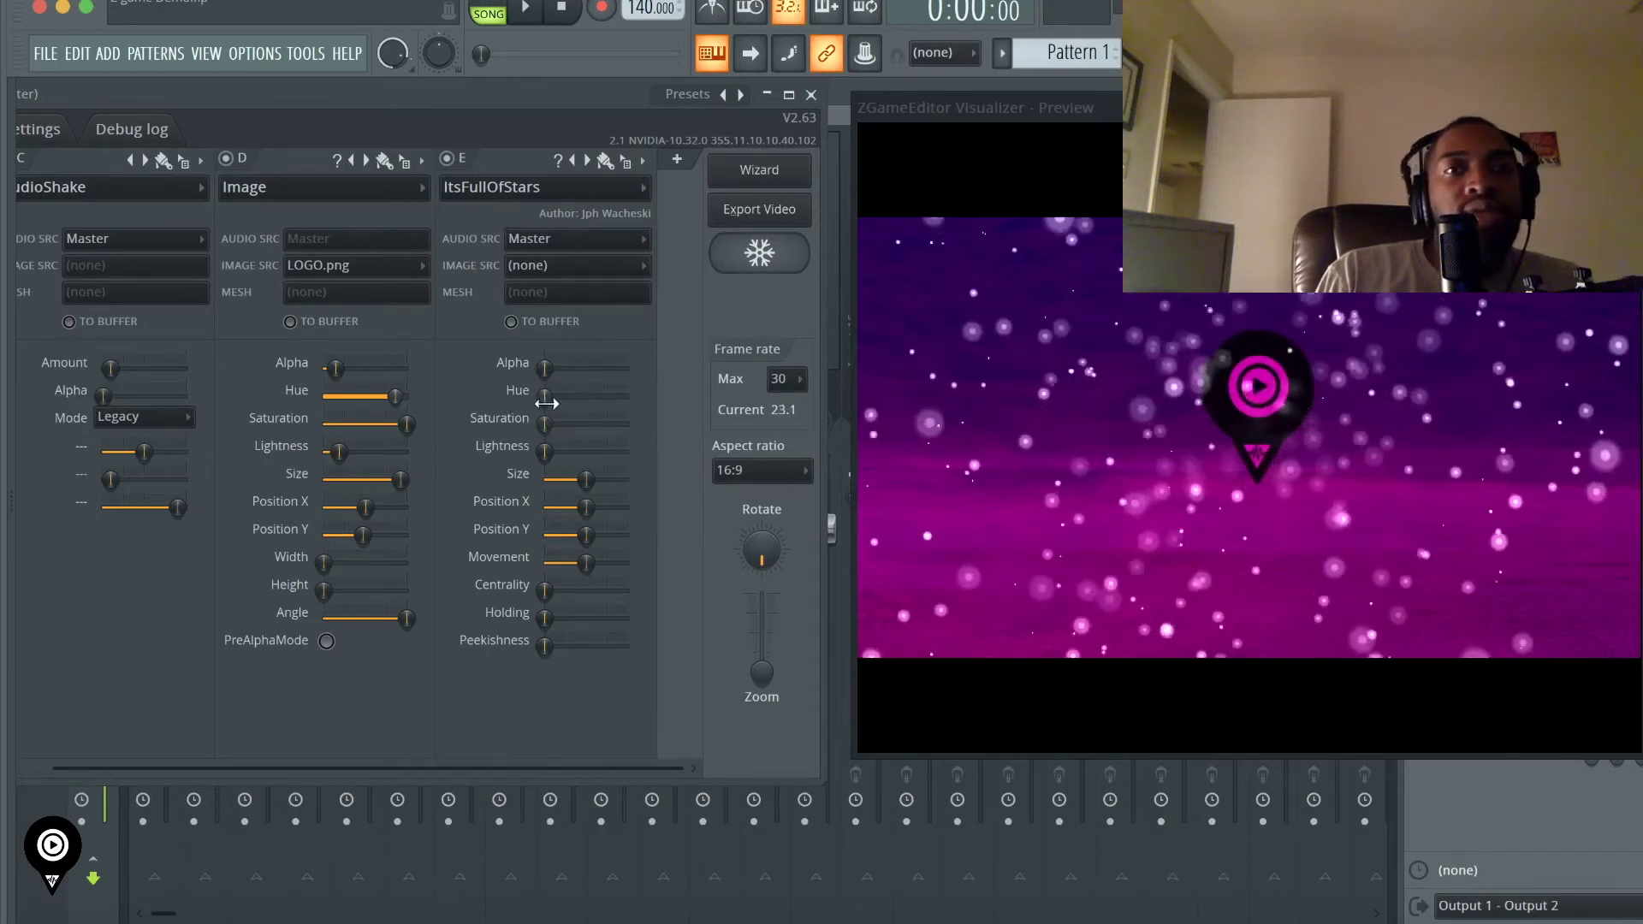
left_click_drag(546, 397, 627, 397)
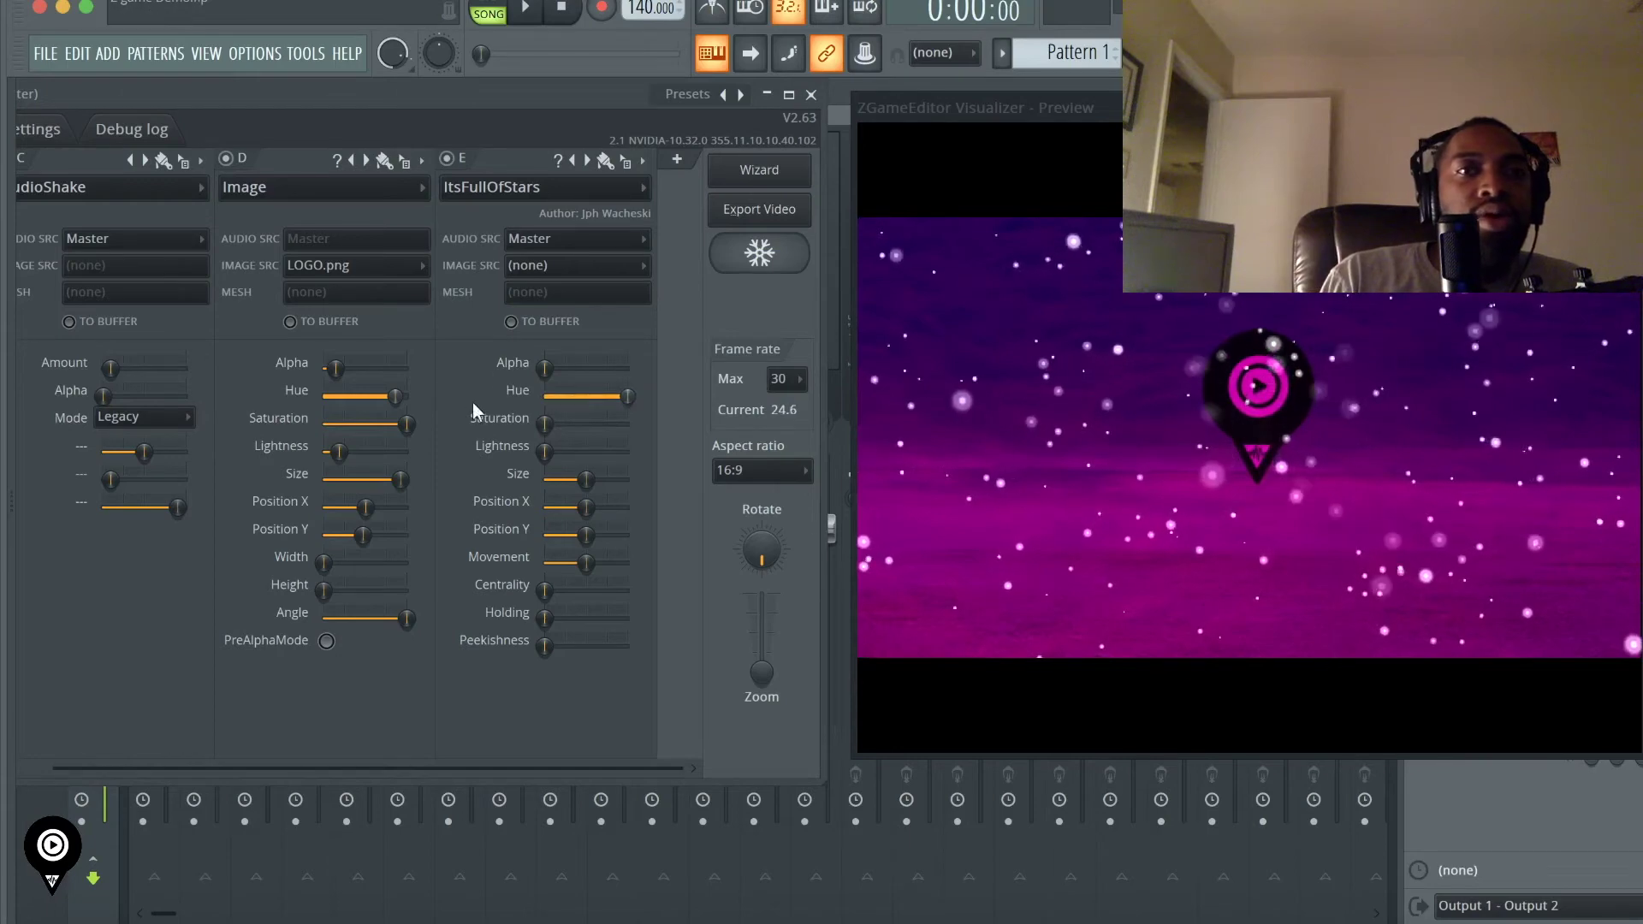
- Tint the ItsFullOfStars layer to match the magenta background, reduce its star size and bring its movement to zero
left_click_drag(546, 369, 628, 369)
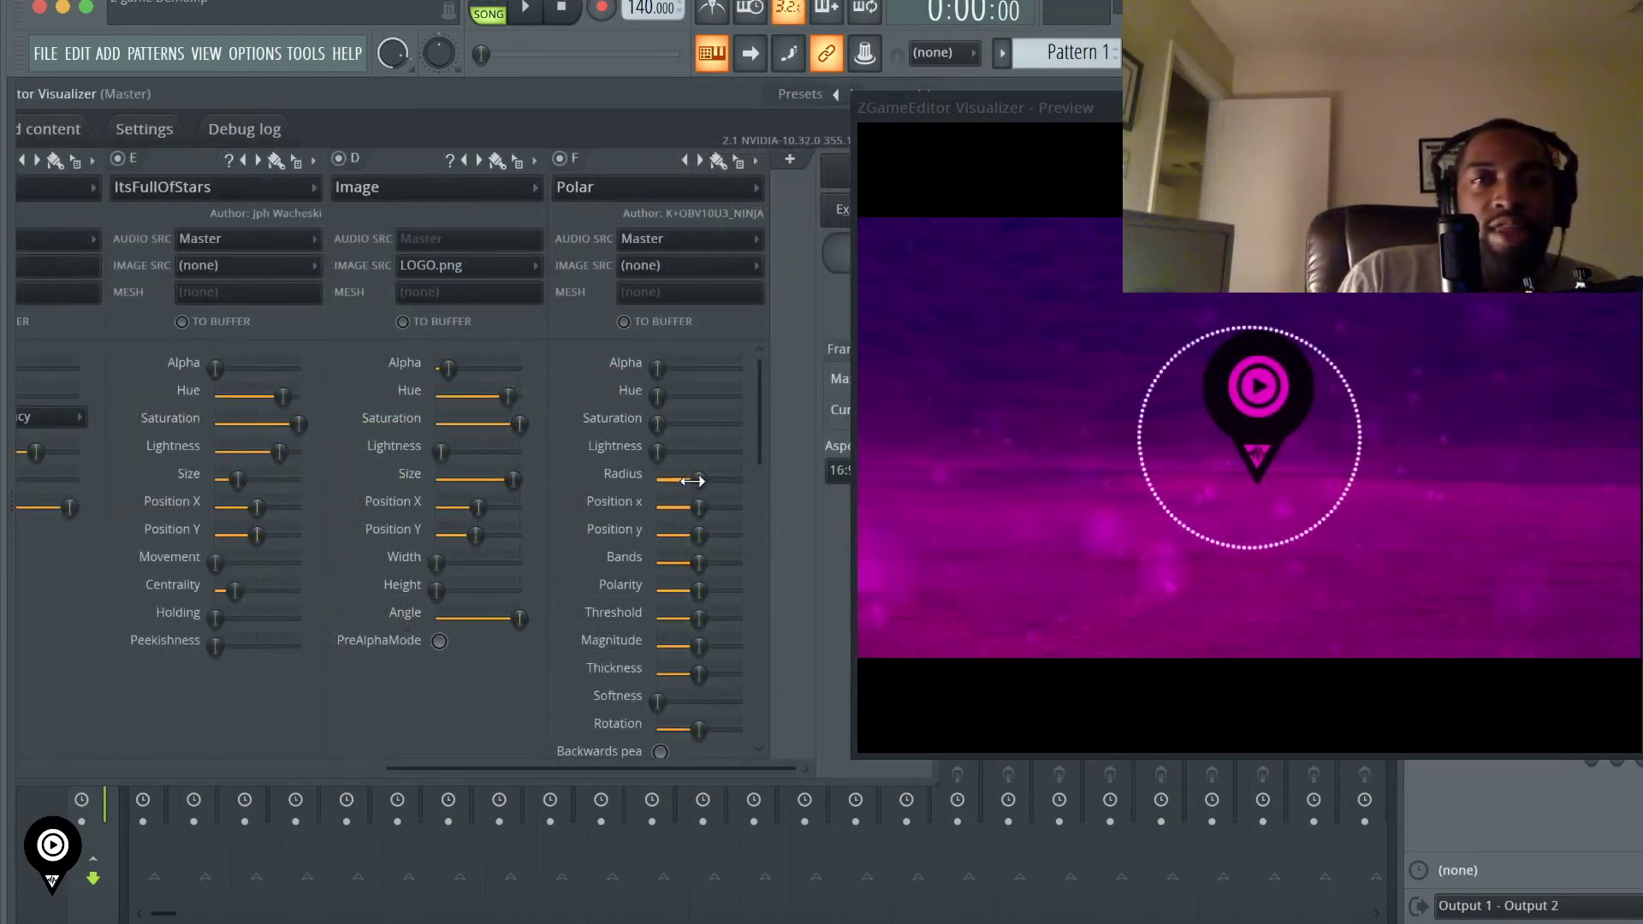
- Add a Polar layer, enlarge its ring, raise it around the logo, increase its bands and set its polarity to 40%
left_click_drag(698, 473, 702, 535)
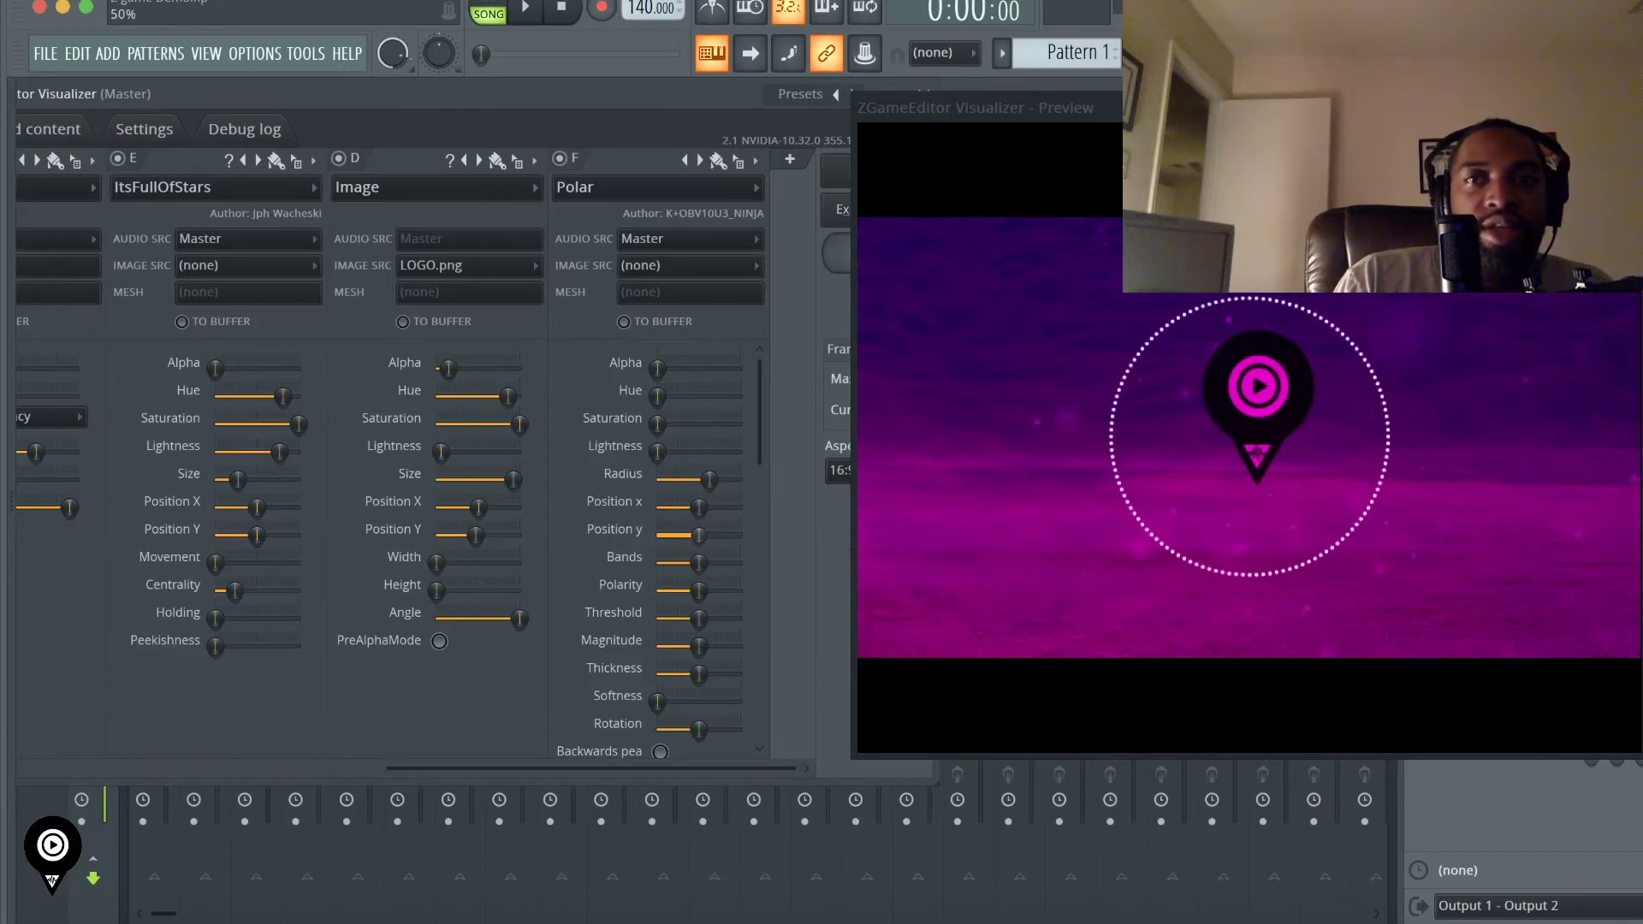
left_click_drag(708, 479, 717, 479)
left_click_drag(699, 562, 696, 562)
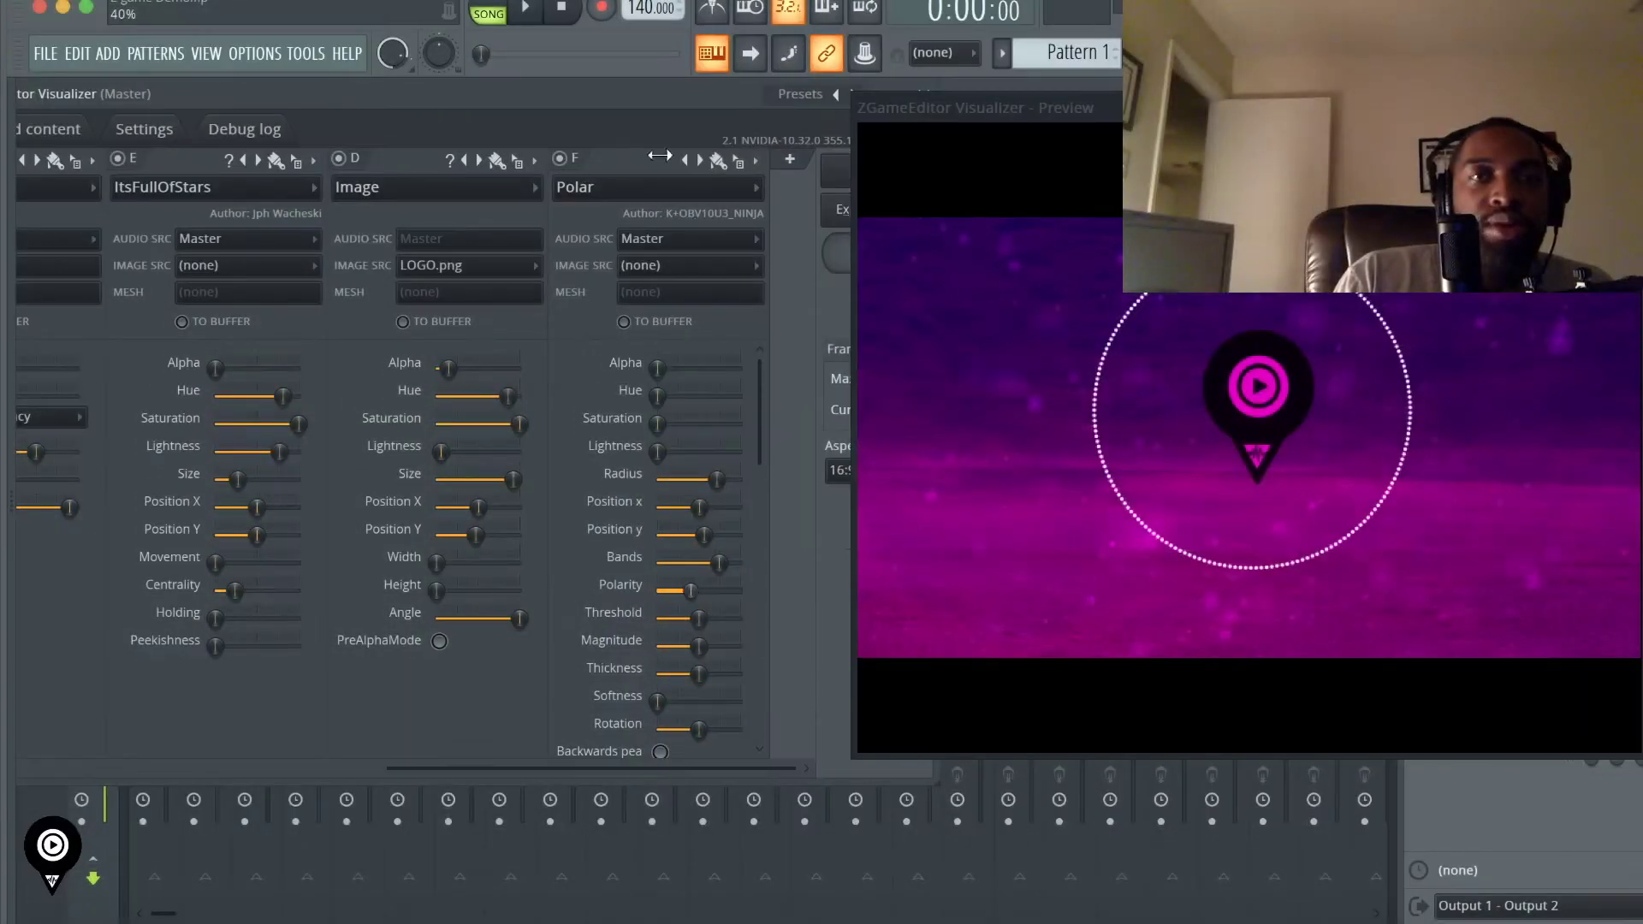
- Play the song and tune the Polar ring: reduce threshold and magnitude, set thickness to 53%, softness to 31% and polarity to 22%
left_click(525, 10)
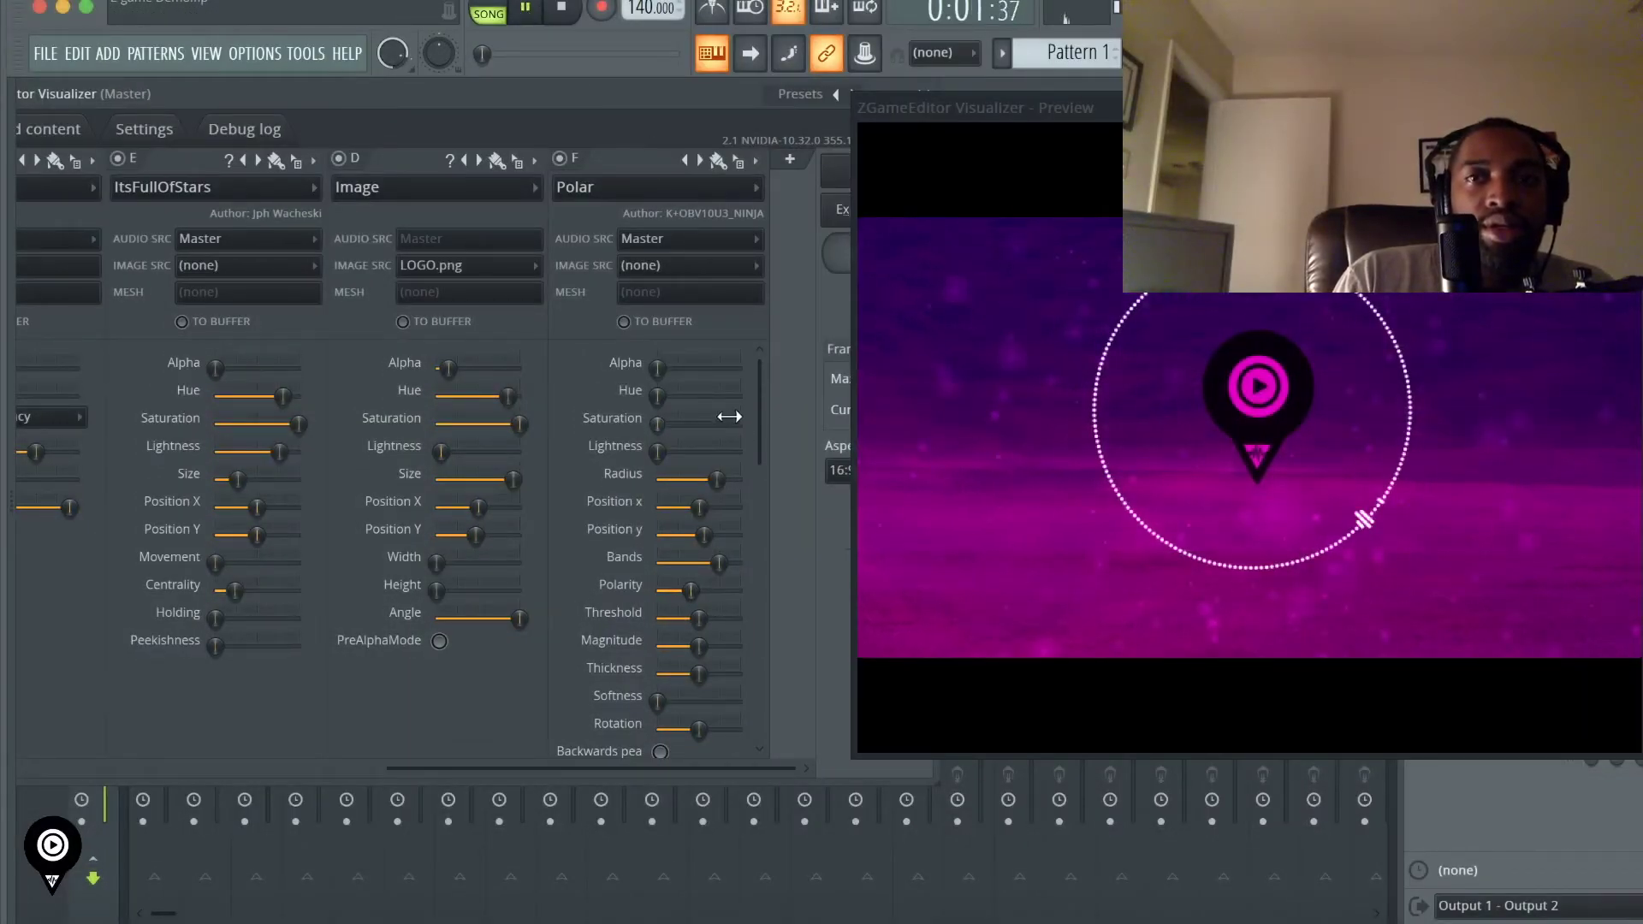
left_click_drag(699, 618, 664, 618)
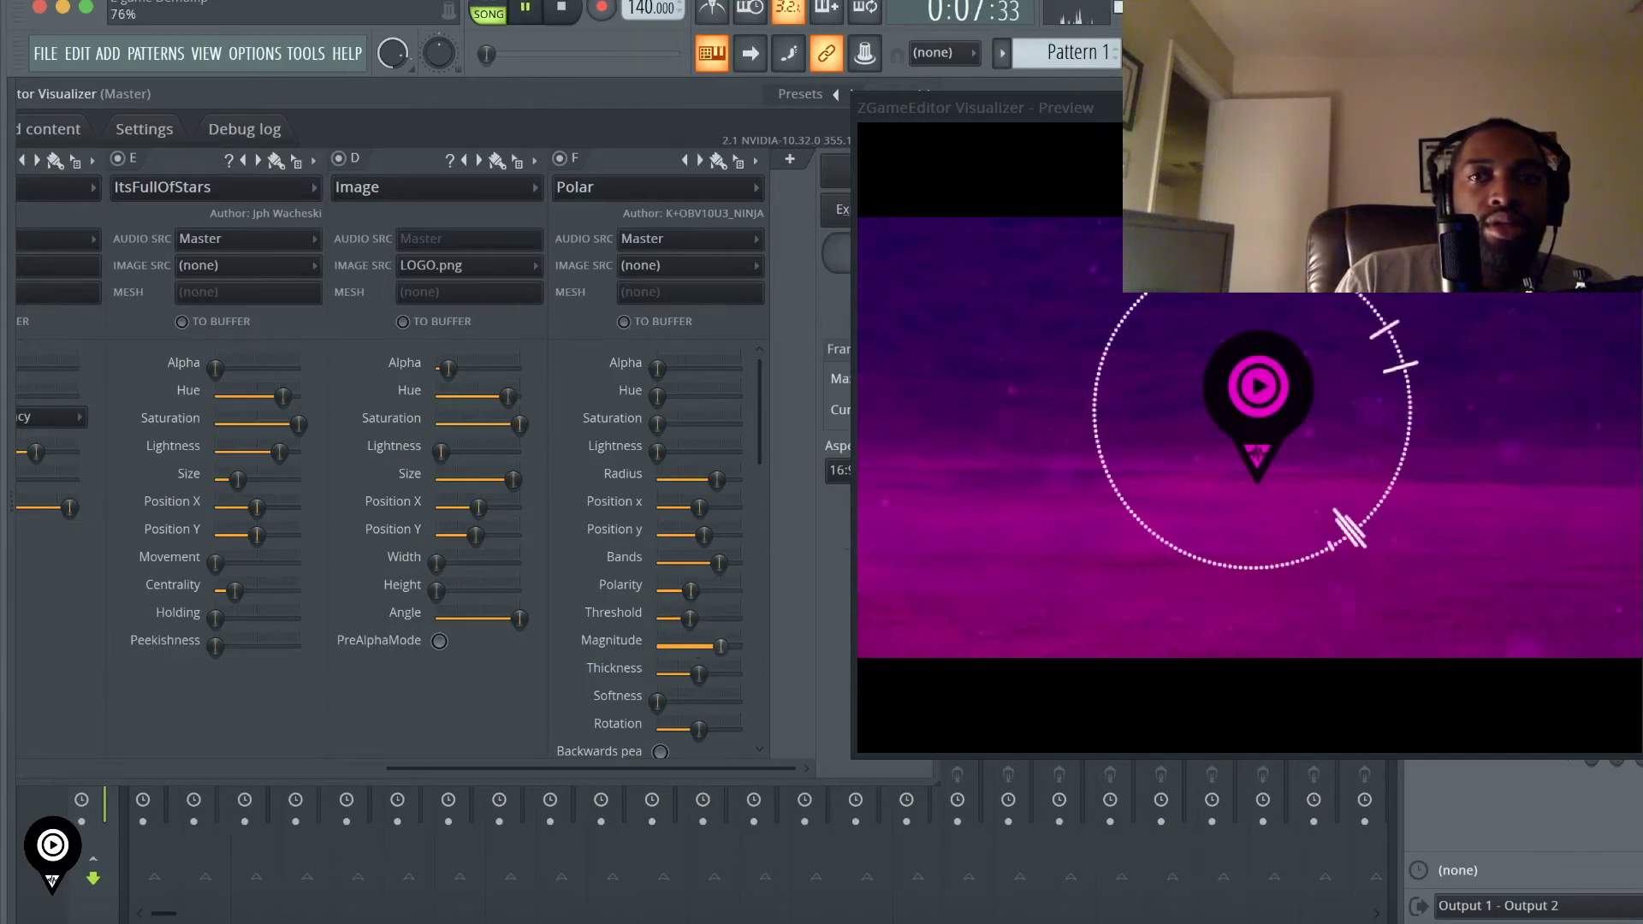
left_click_drag(699, 674, 701, 673)
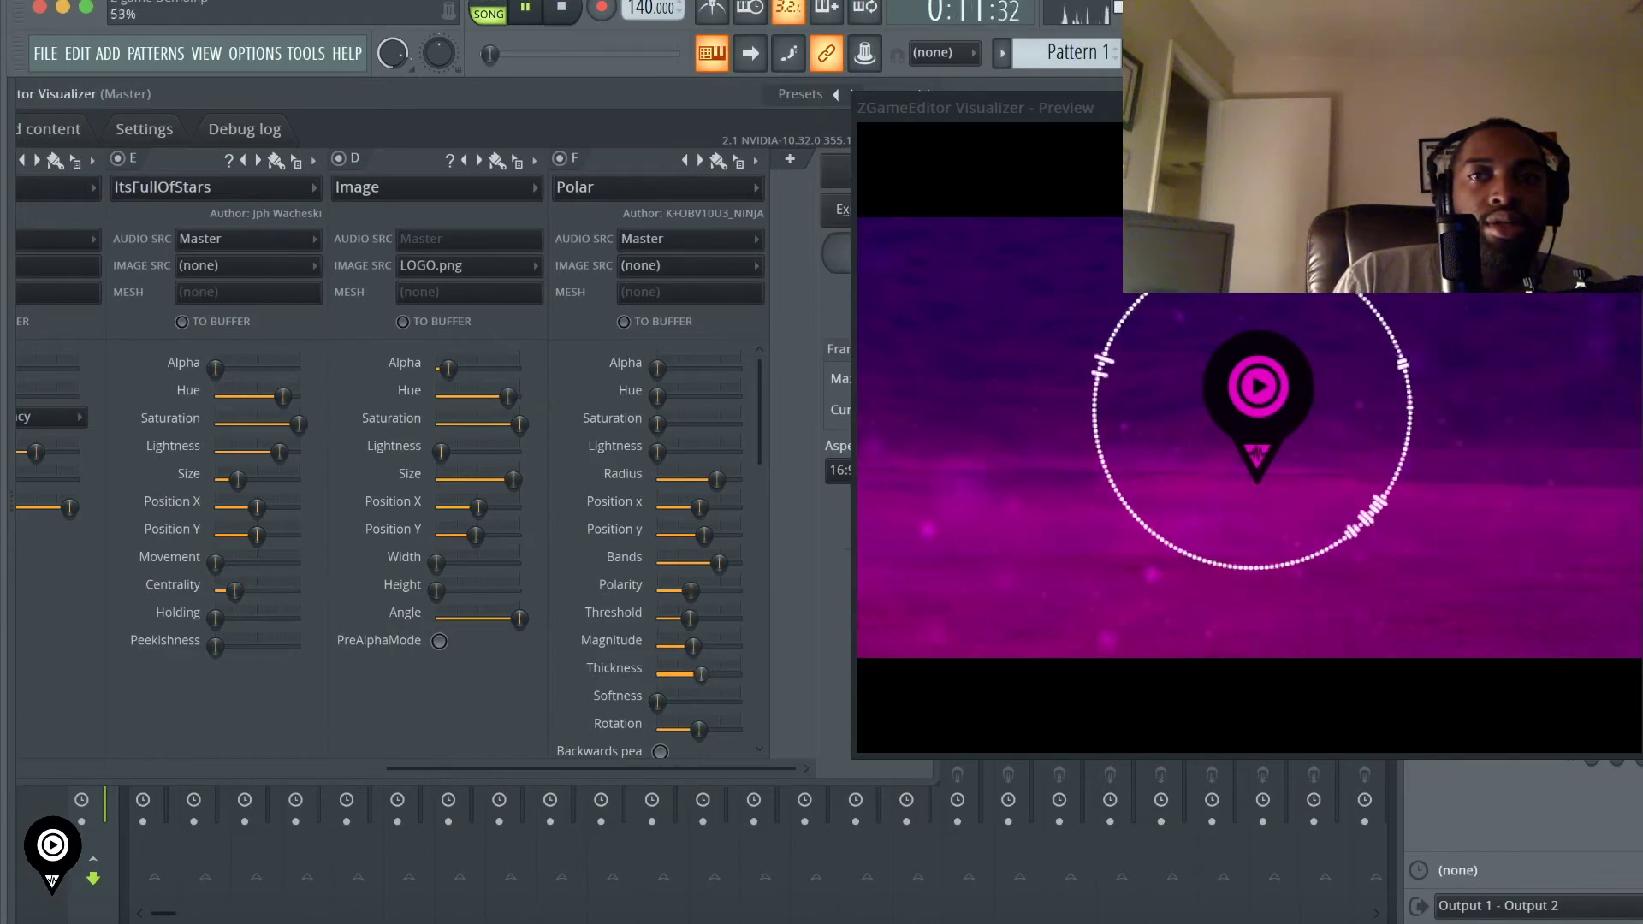
left_click_drag(679, 701, 687, 712)
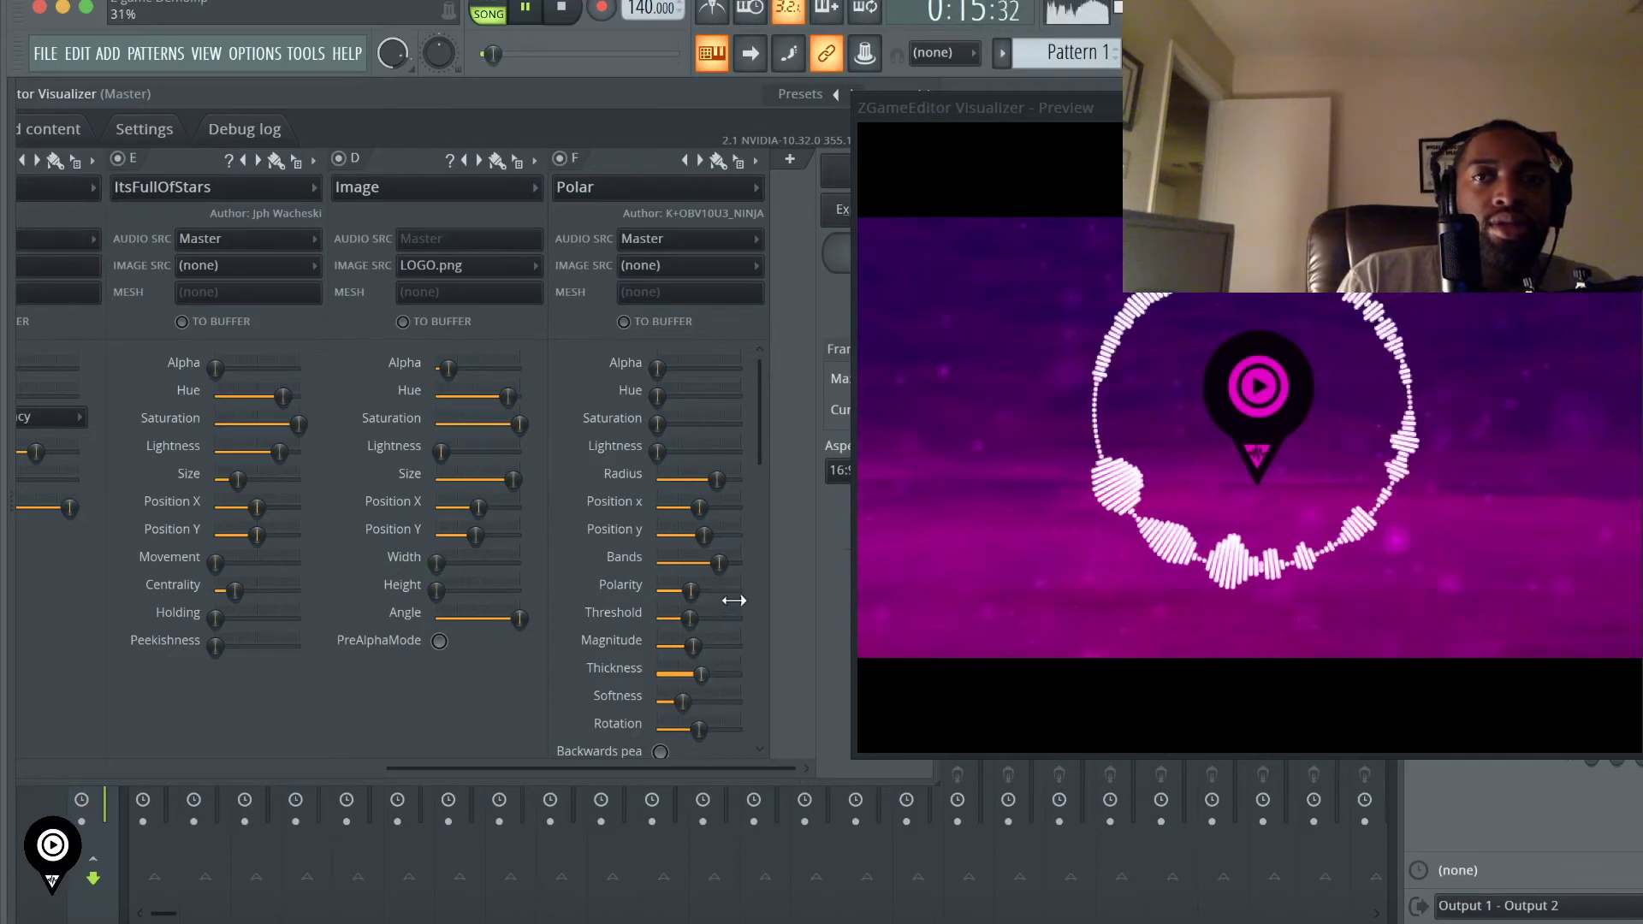
left_click_drag(688, 591, 689, 591)
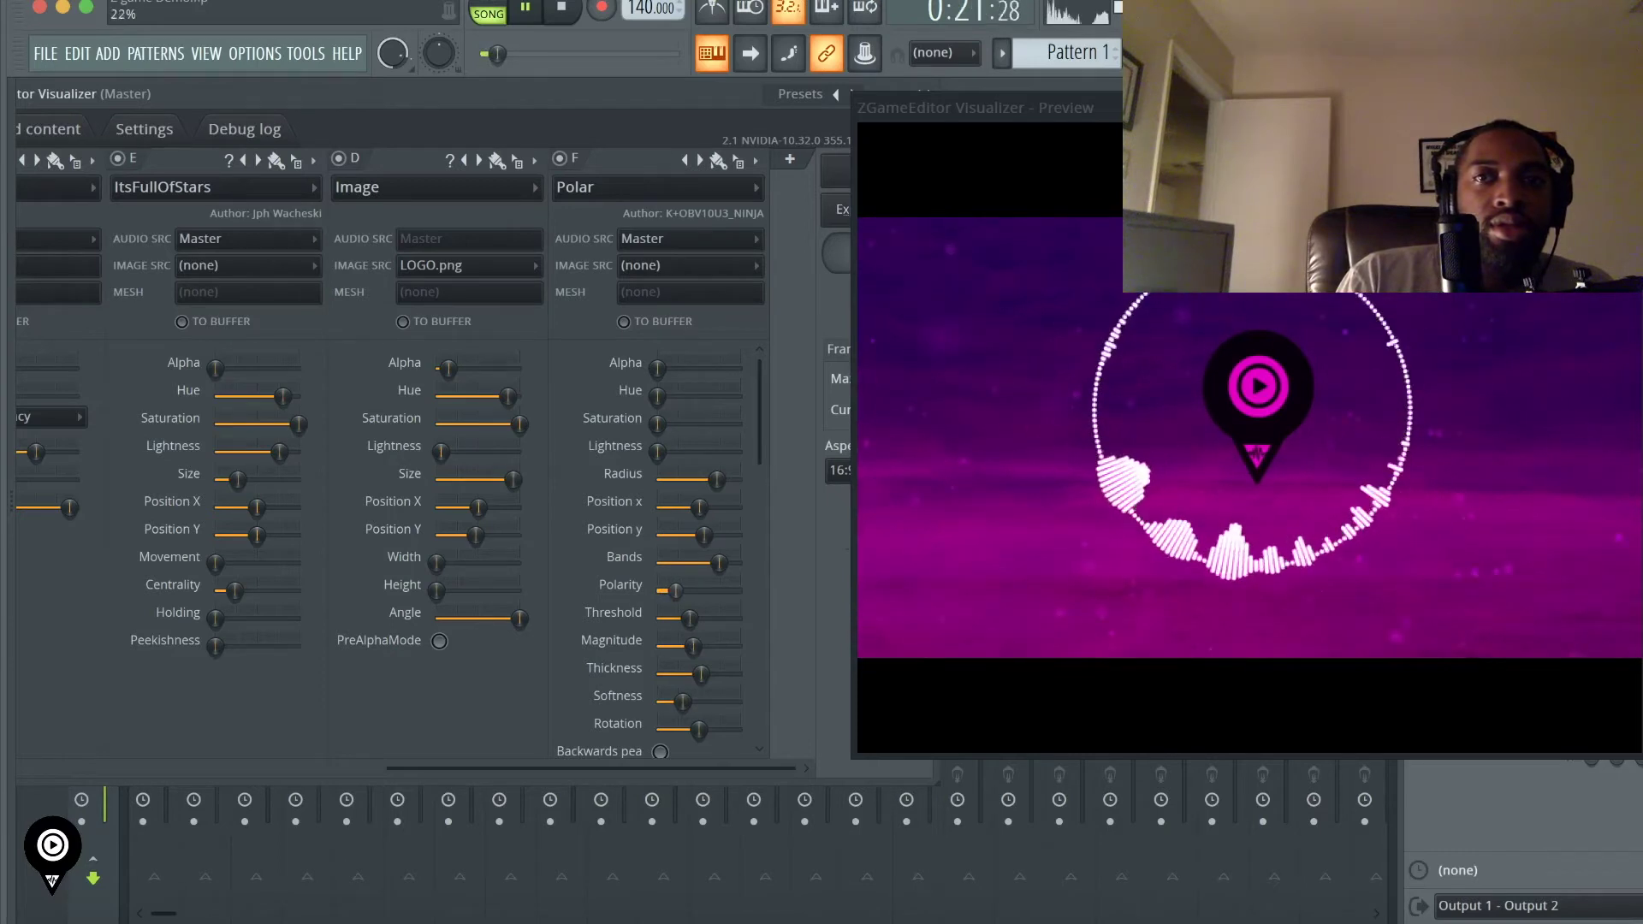
- Reduce the Polar ring's bands slightly and color it purple with maximum saturation and a raised hue
left_click_drag(717, 564, 709, 564)
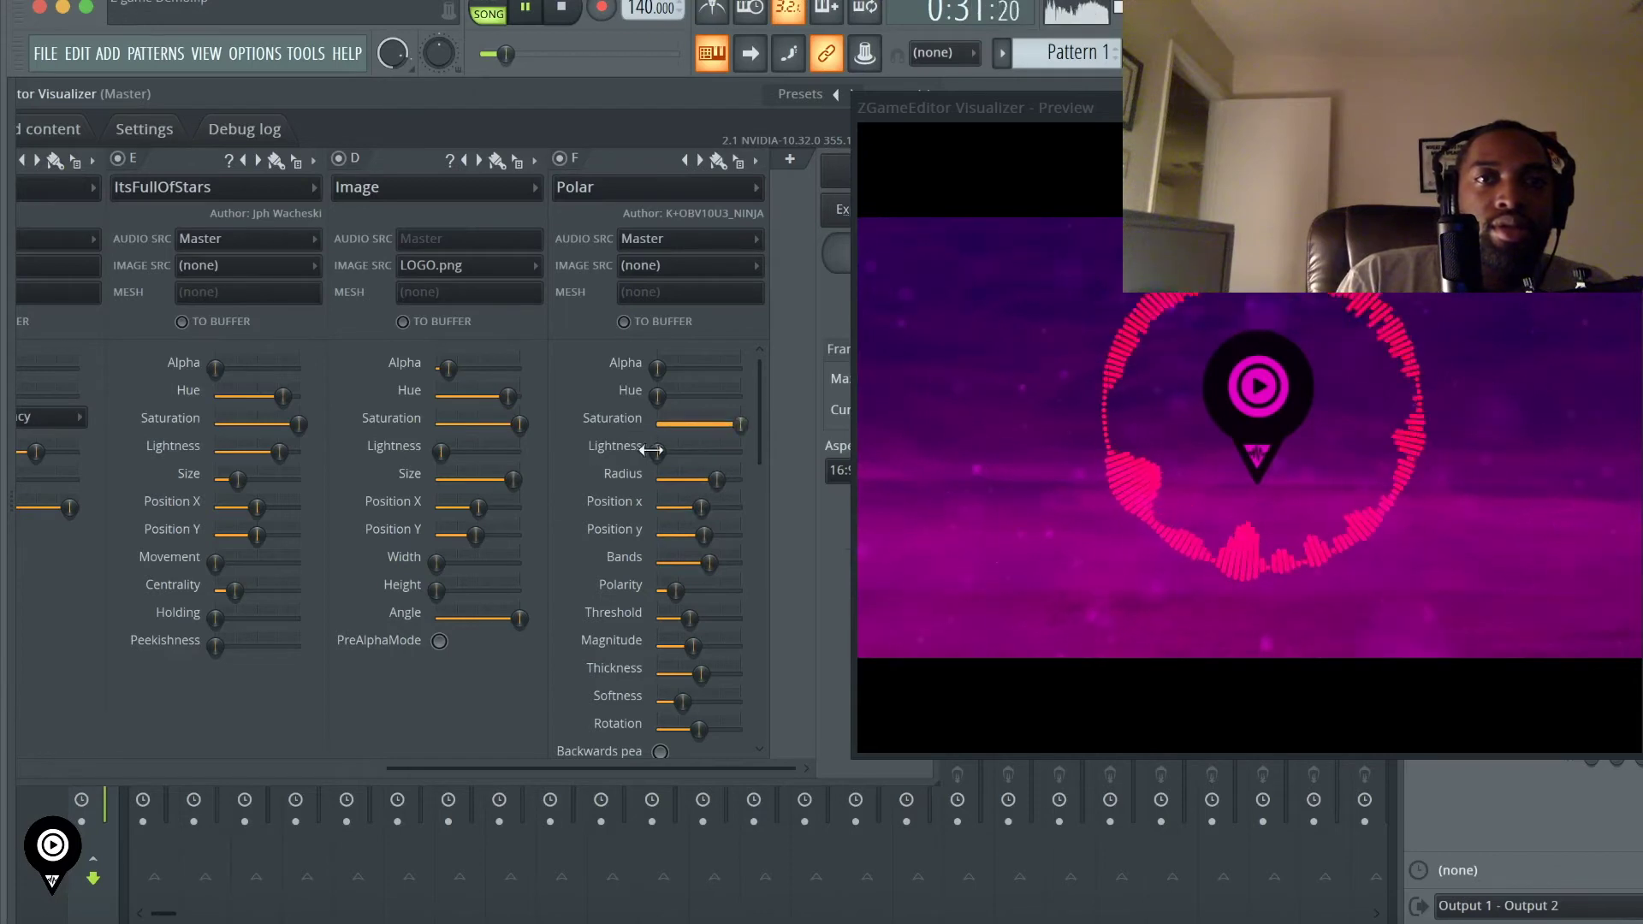
left_click_drag(658, 452, 682, 452)
left_click_drag(657, 396, 726, 397)
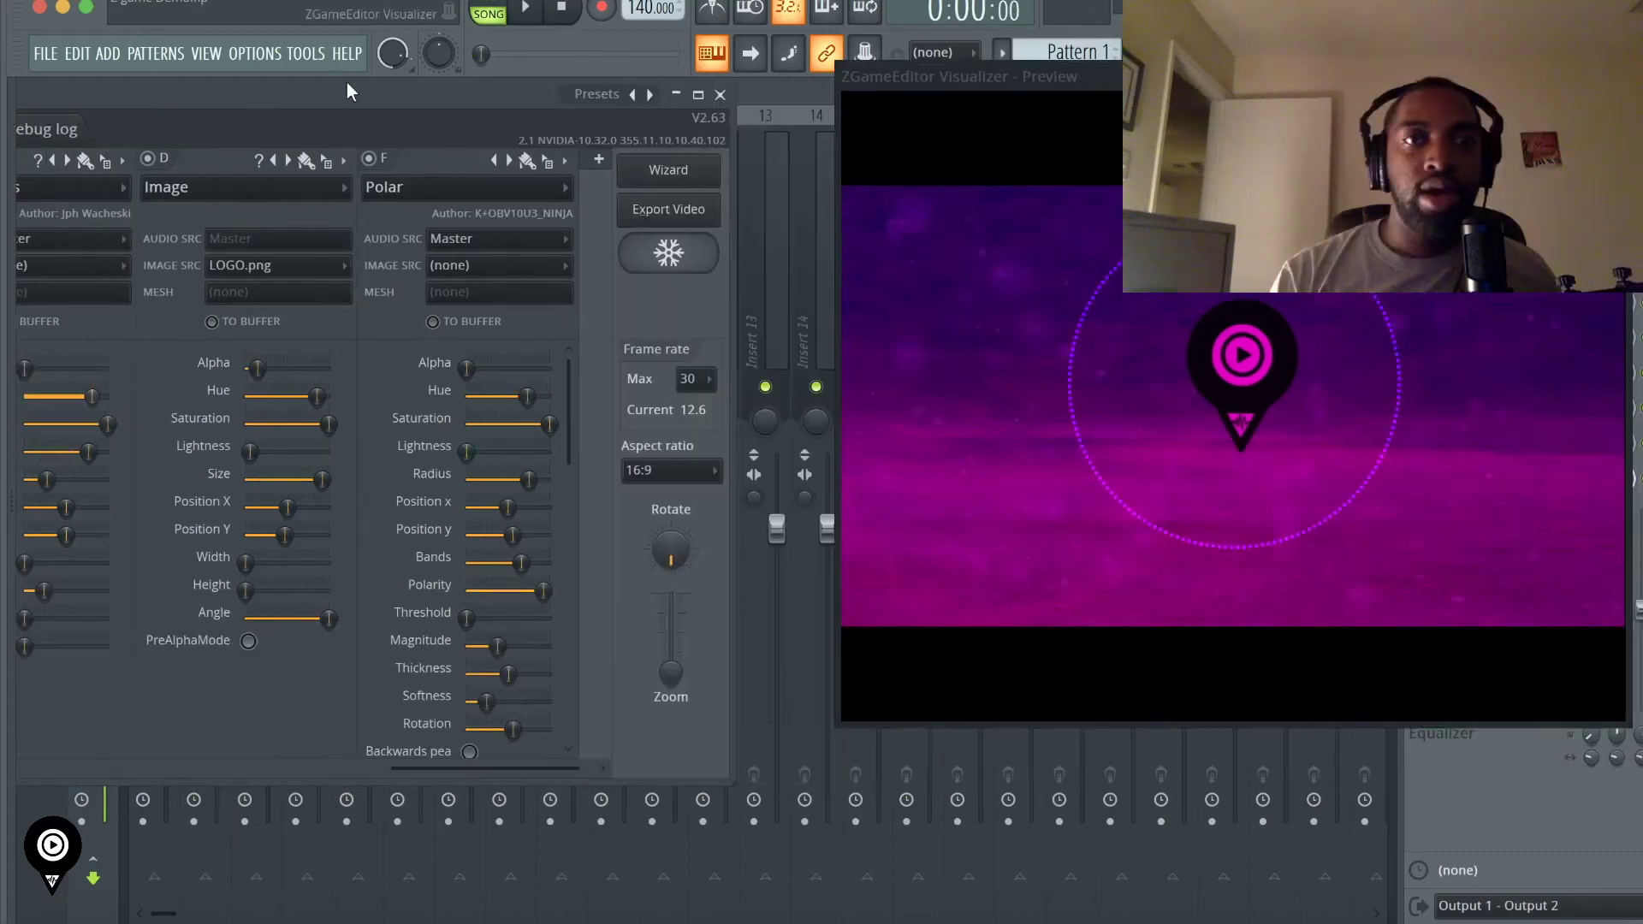
- Add an Image layer using V1 Logo.png, shrink the text logo and place it near the video's right edge
left_click(542, 746)
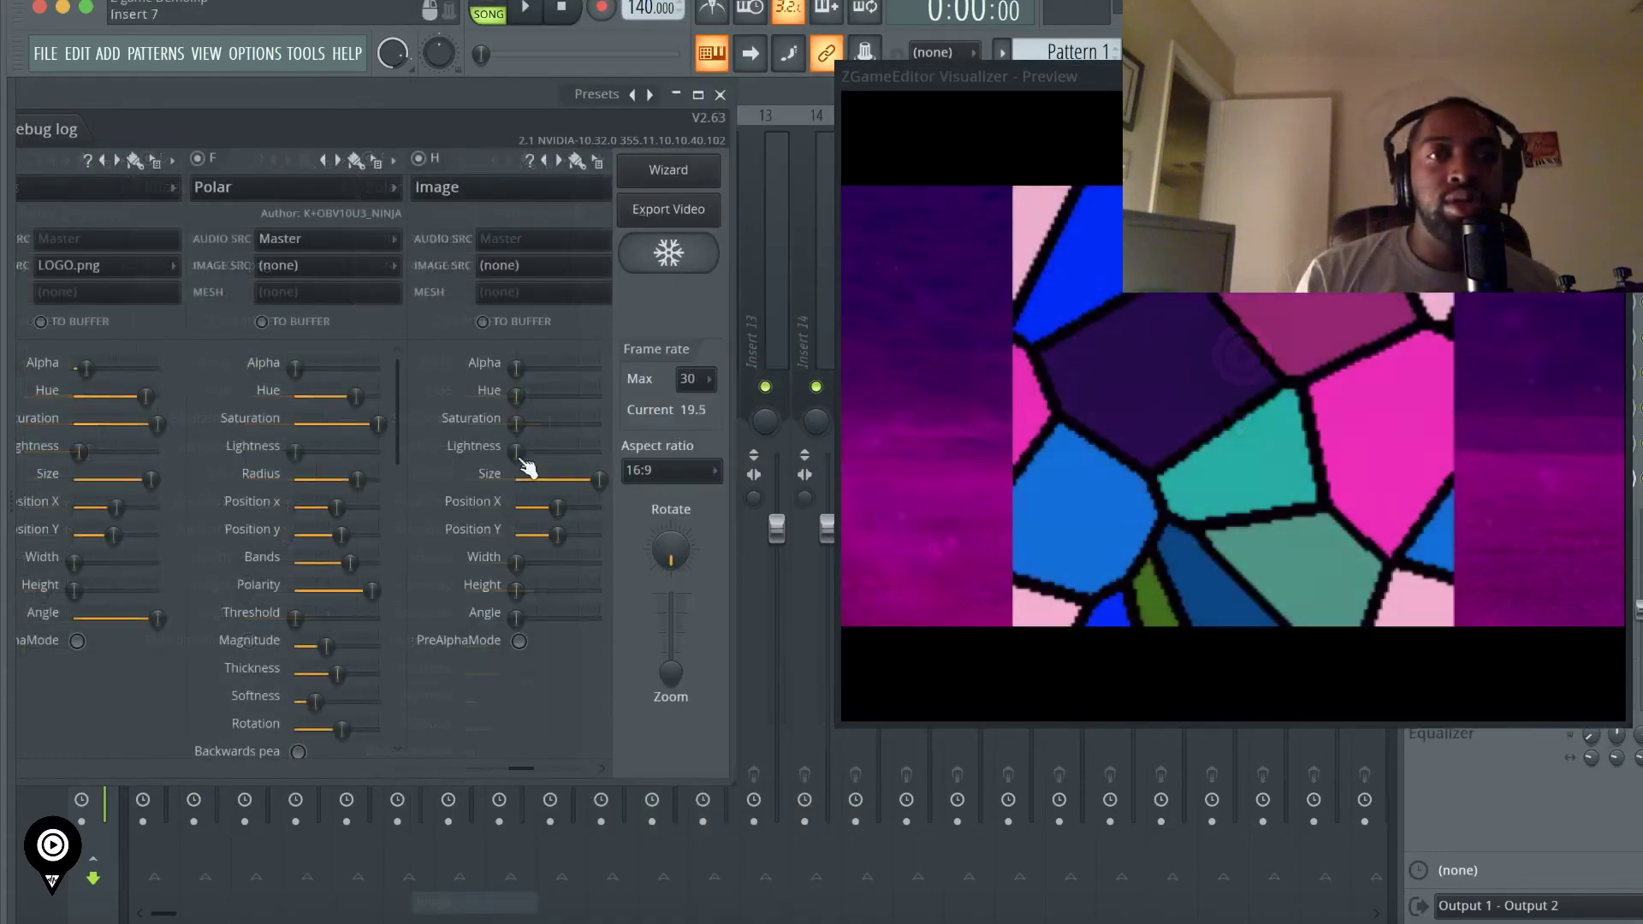
left_click(531, 267)
left_click(551, 419)
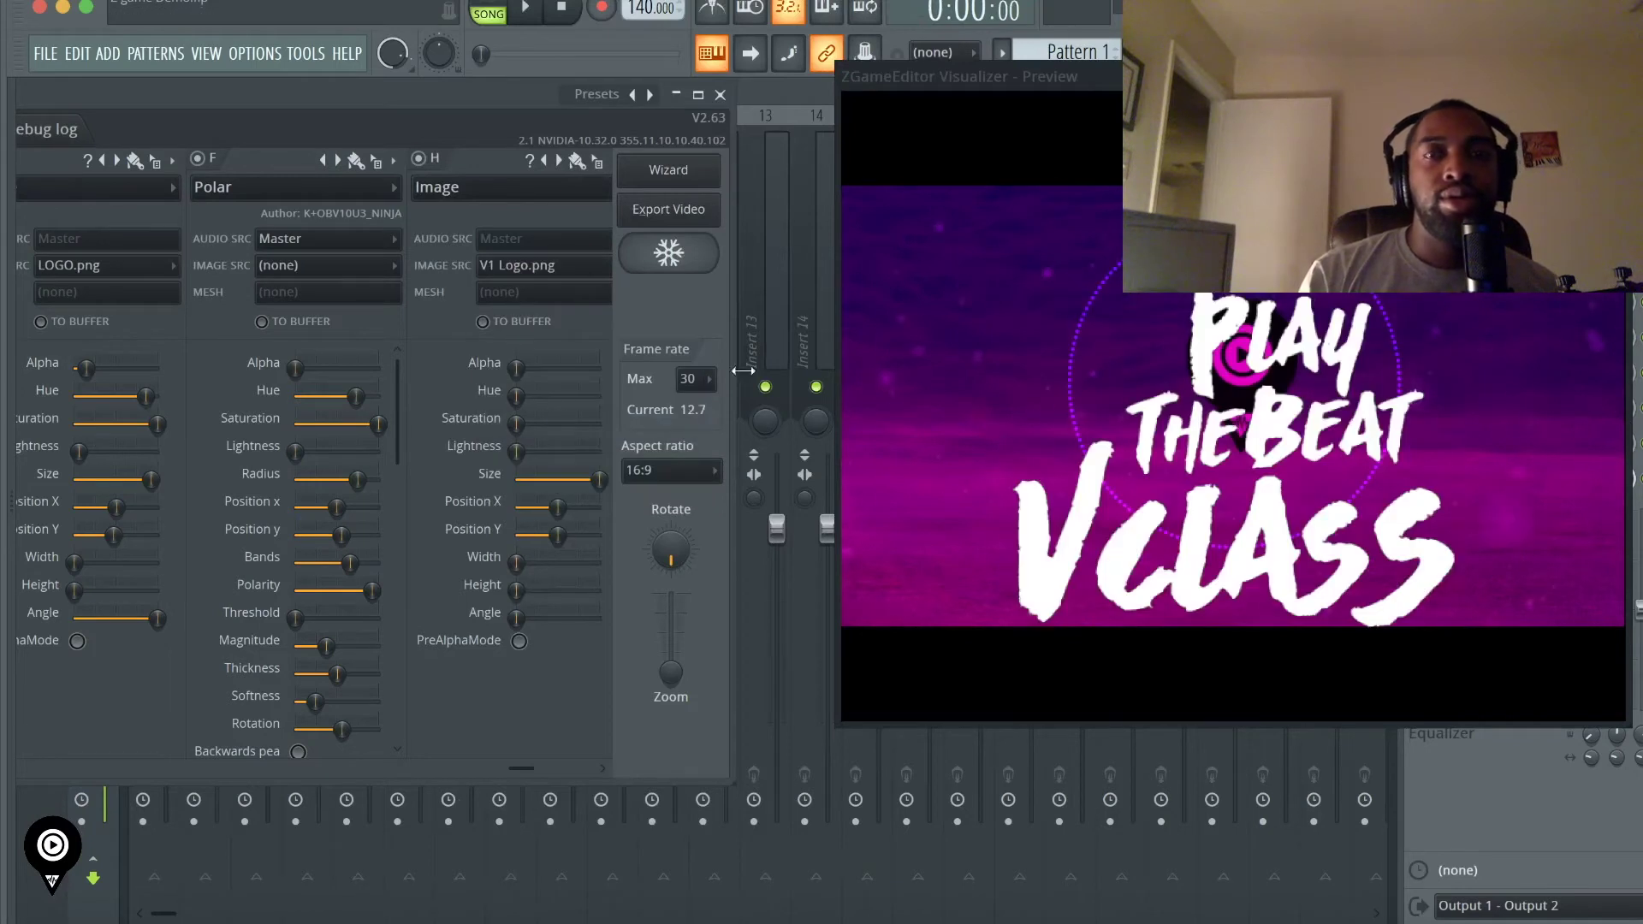
mouse_move(553, 507)
left_mouse_down()
mouse_move(591, 512)
mouse_move(560, 536)
left_mouse_up()
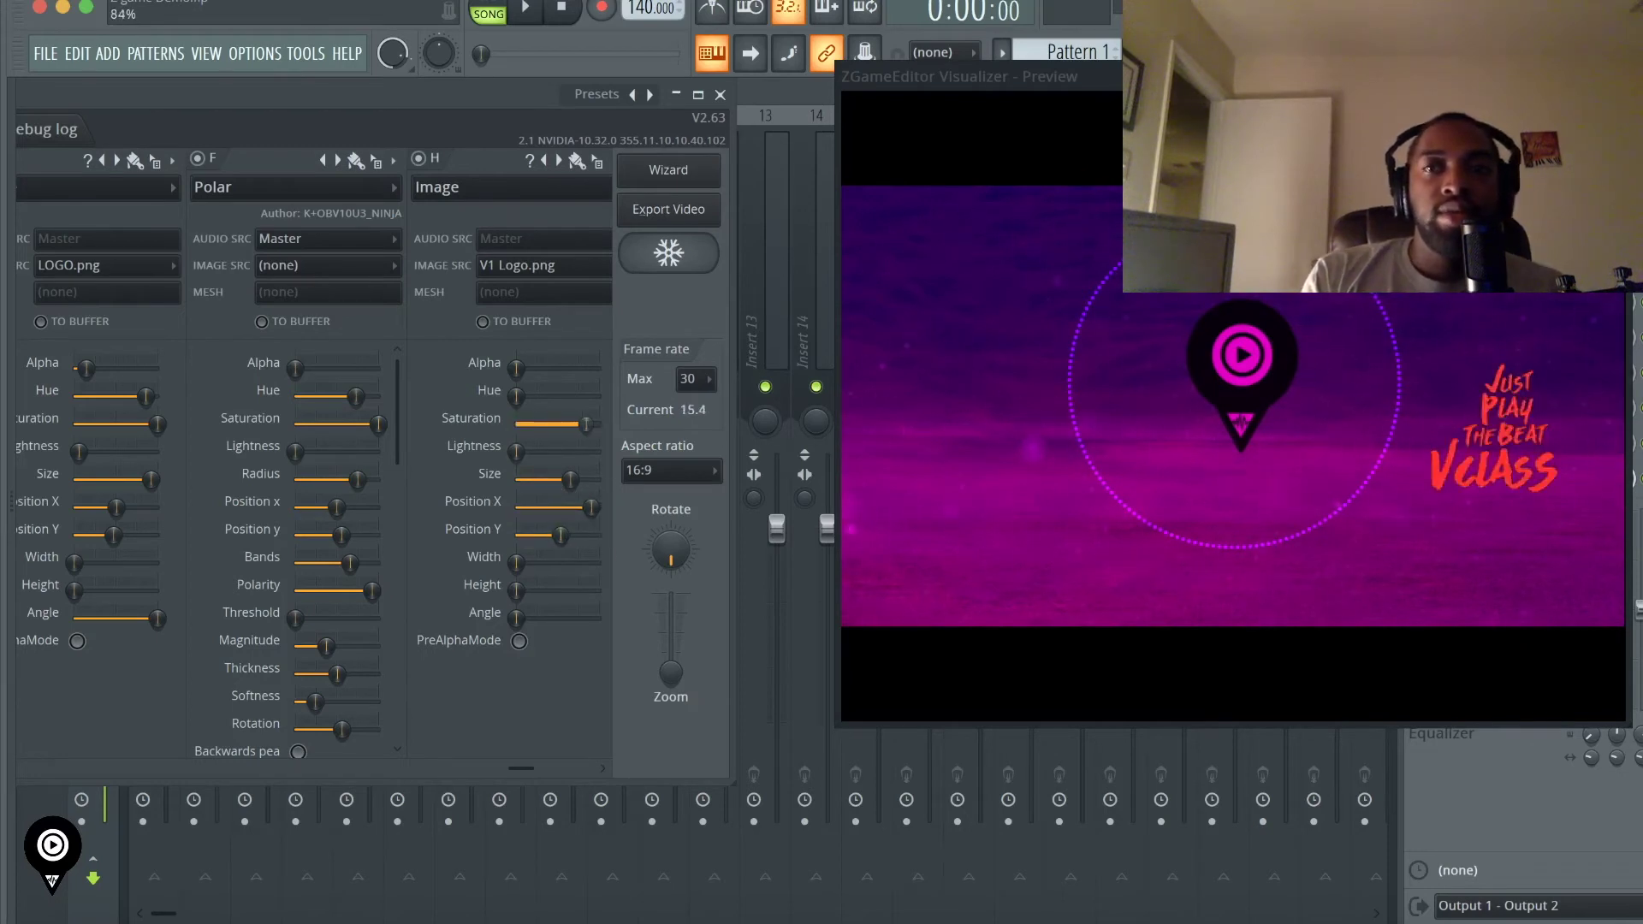
- Try hues of 83% and 49% on the text logo and switch its layer's image to V2 Logo.png
left_click_drag(523, 393, 585, 396)
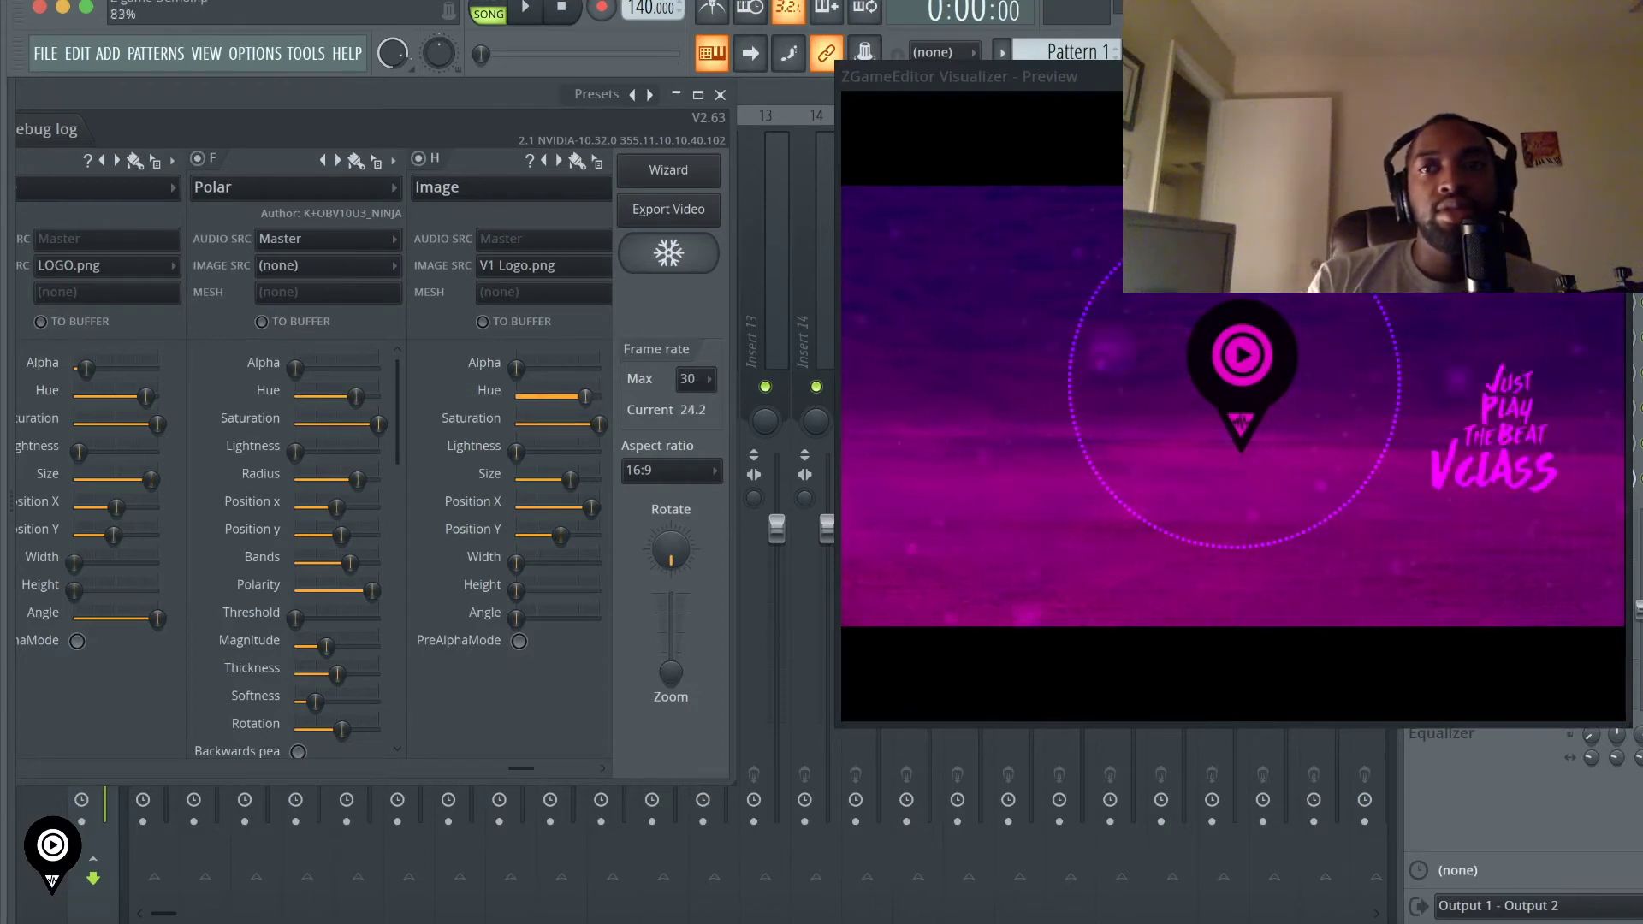
mouse_move(586, 397)
left_mouse_down()
mouse_move(517, 396)
mouse_move(572, 396)
mouse_move(557, 396)
left_mouse_up()
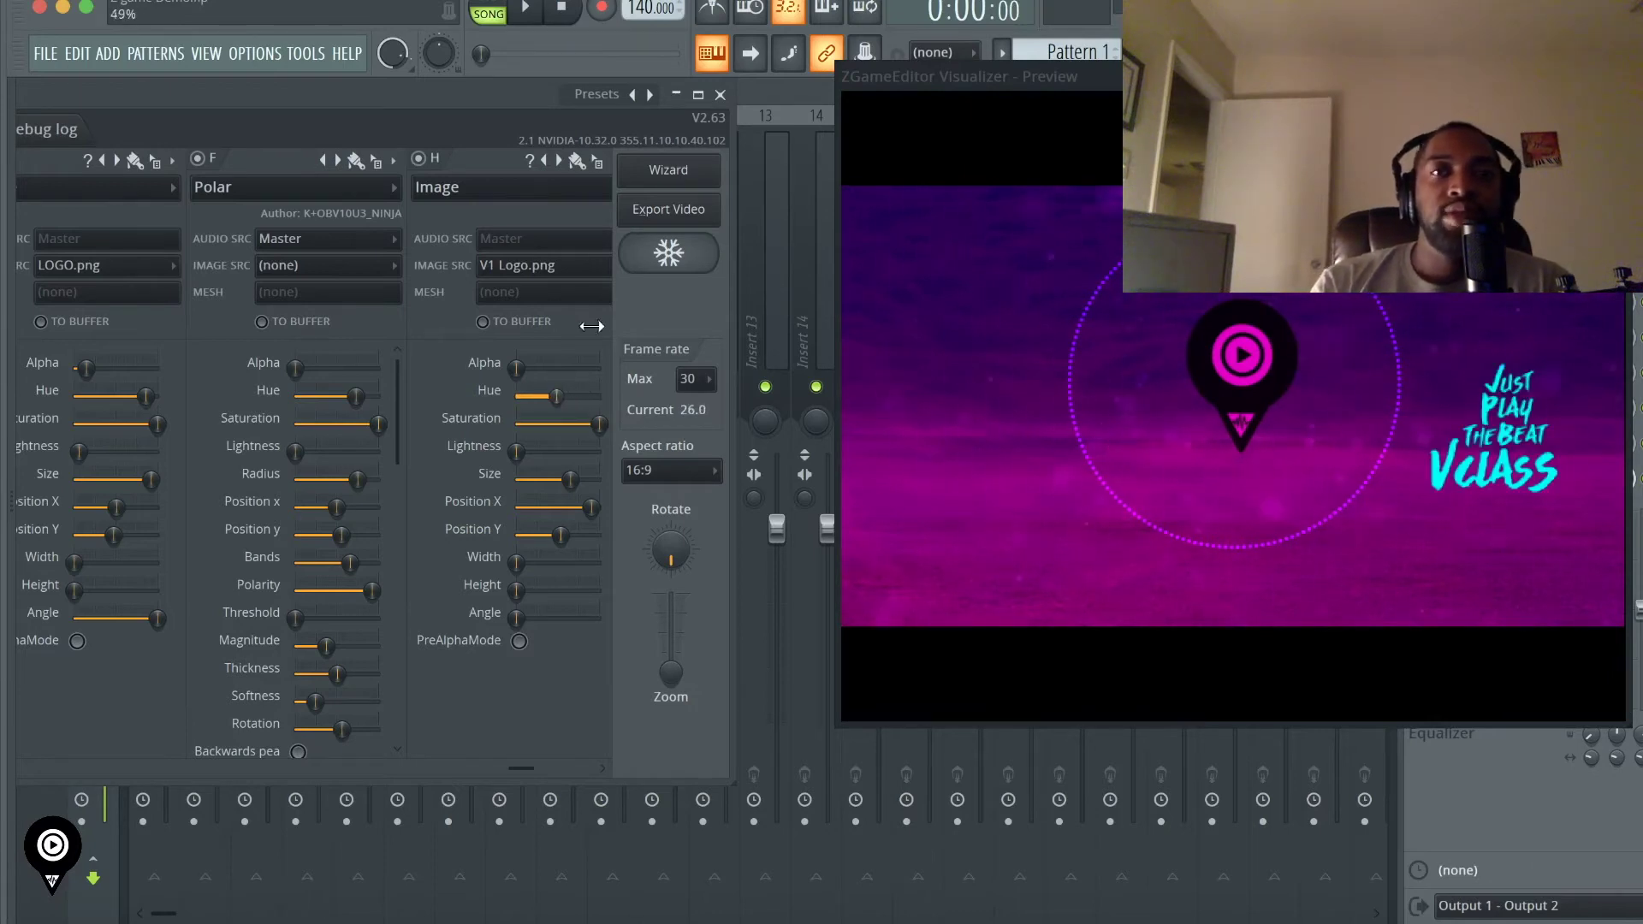
left_click(527, 265)
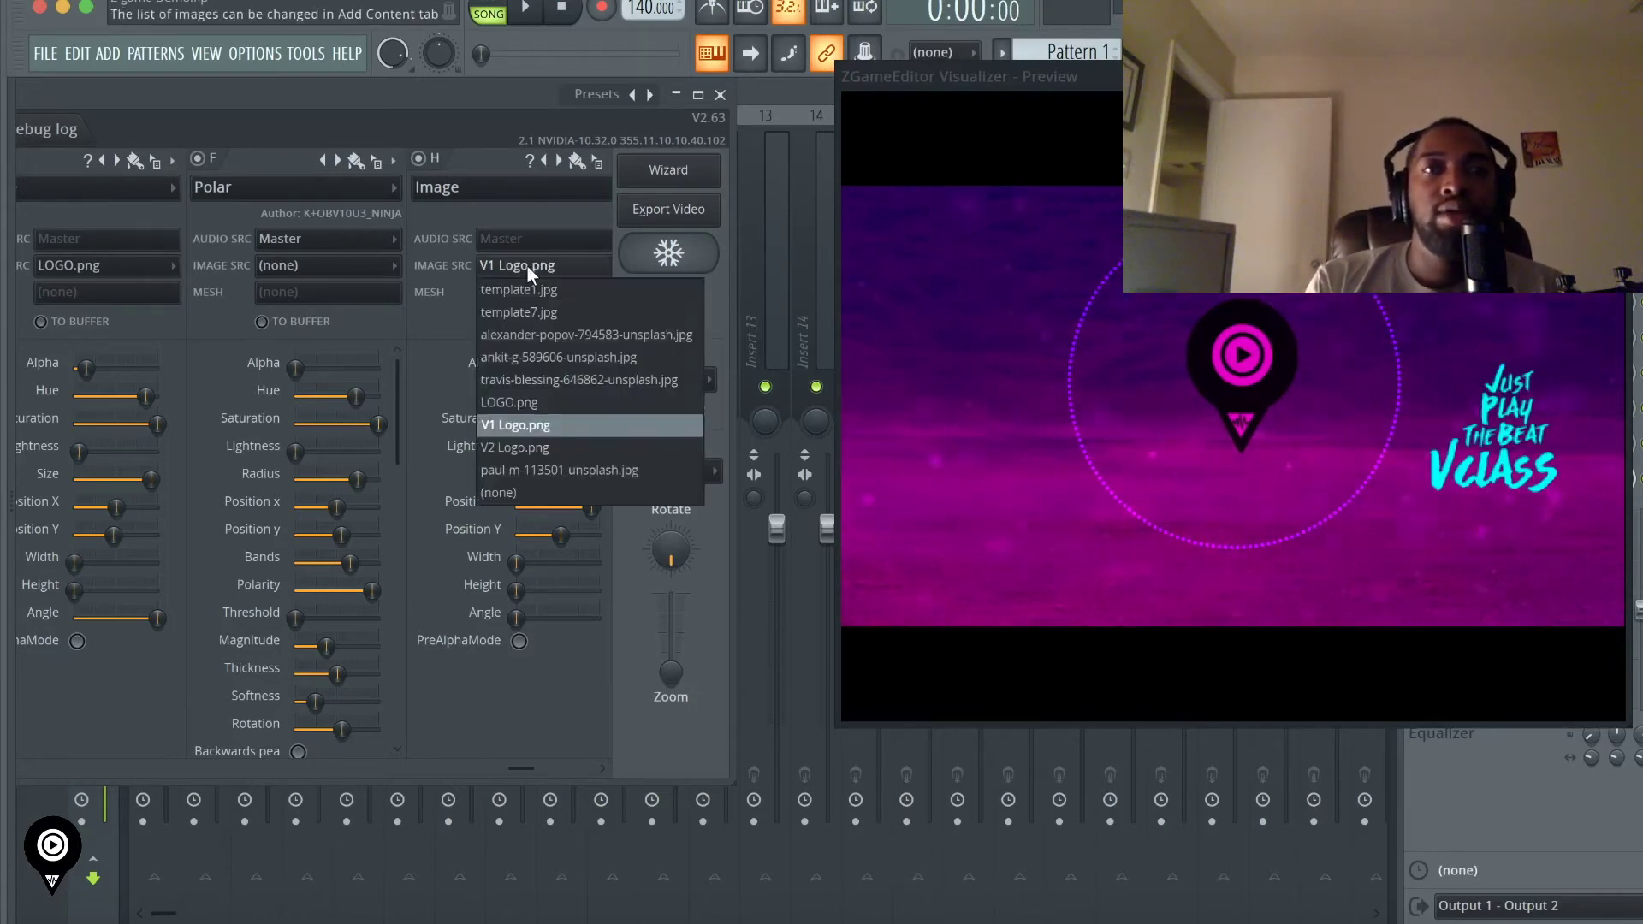
left_click(515, 447)
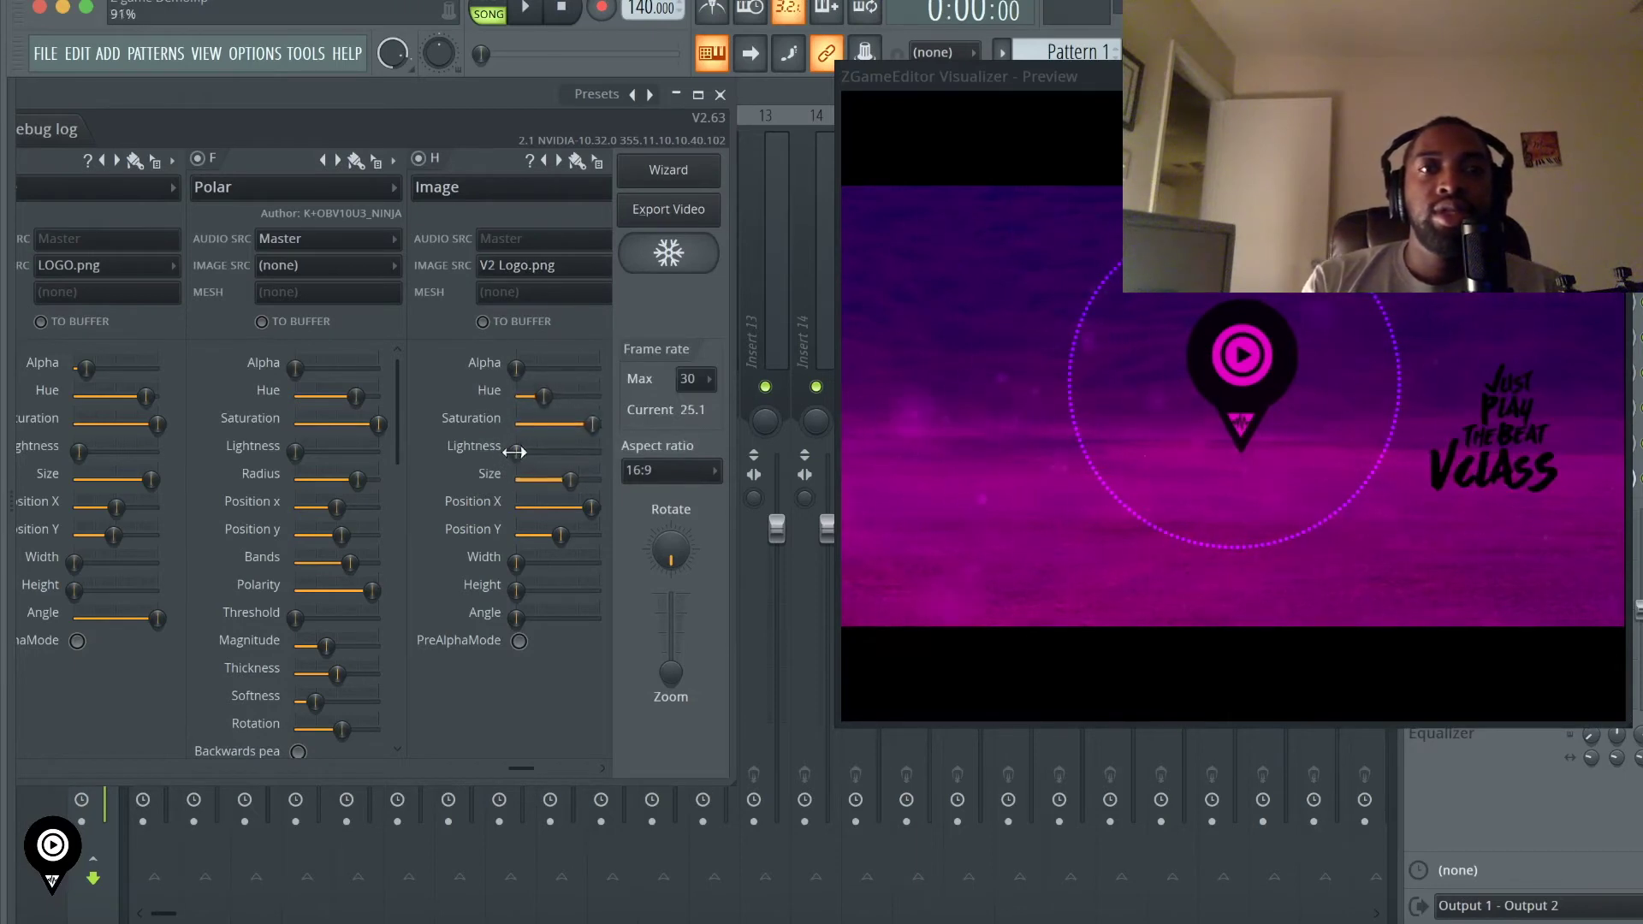
- Set the V2 text logo's lightness to the maximum and make it partly transparent with an alpha below 50%
left_click_drag(586, 452, 600, 452)
left_click_drag(516, 368, 553, 368)
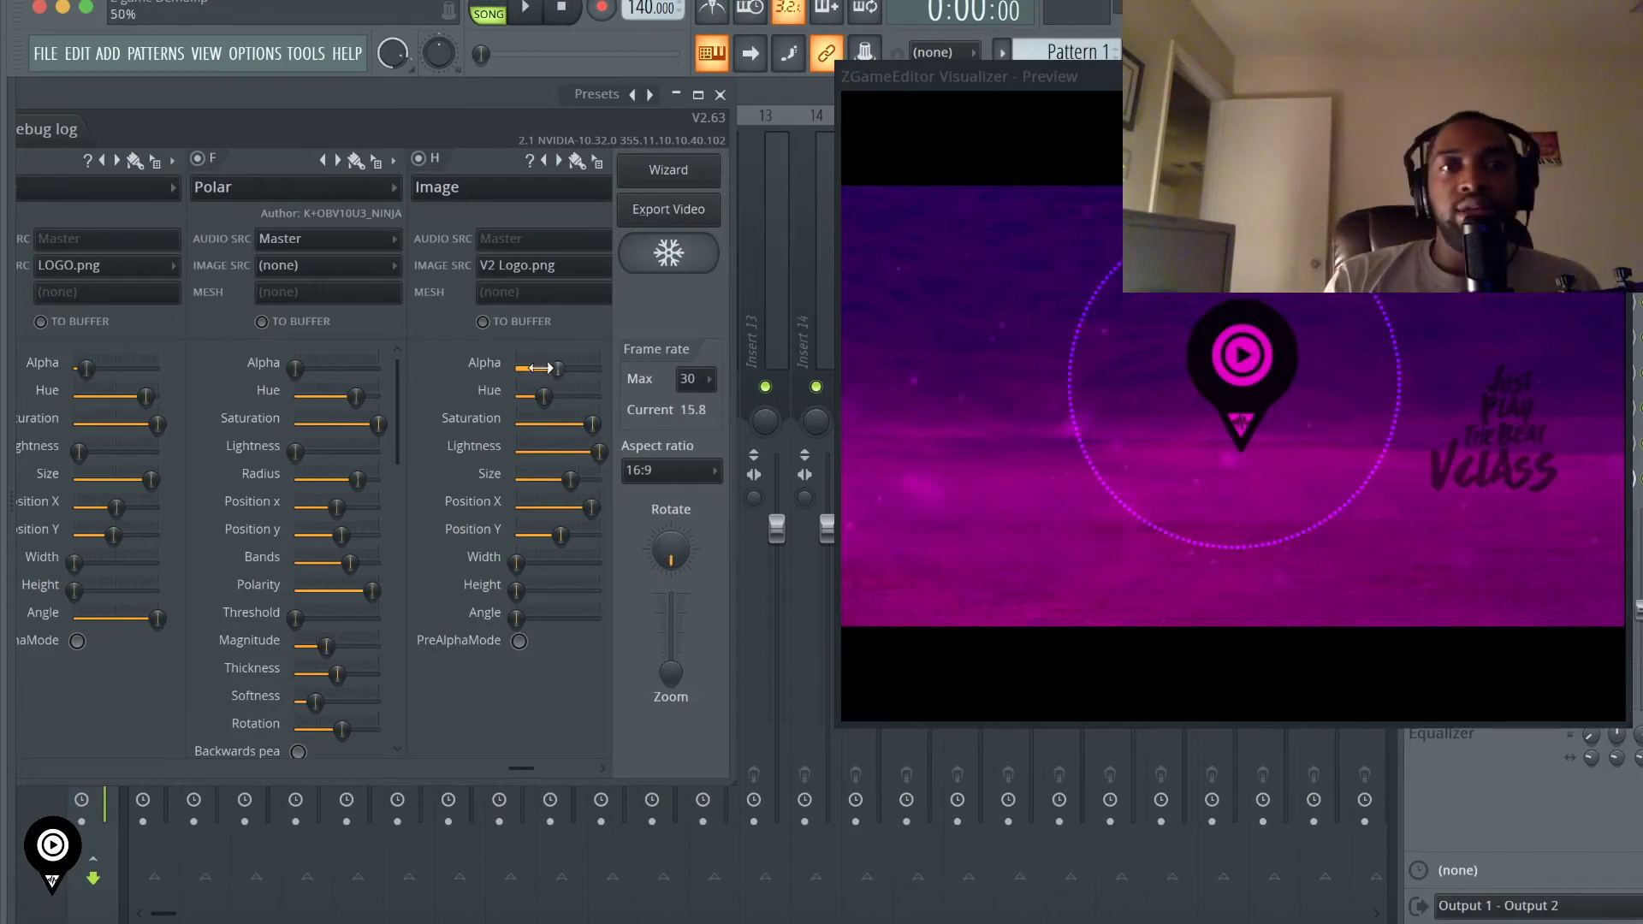
left_click_drag(558, 368, 541, 368)
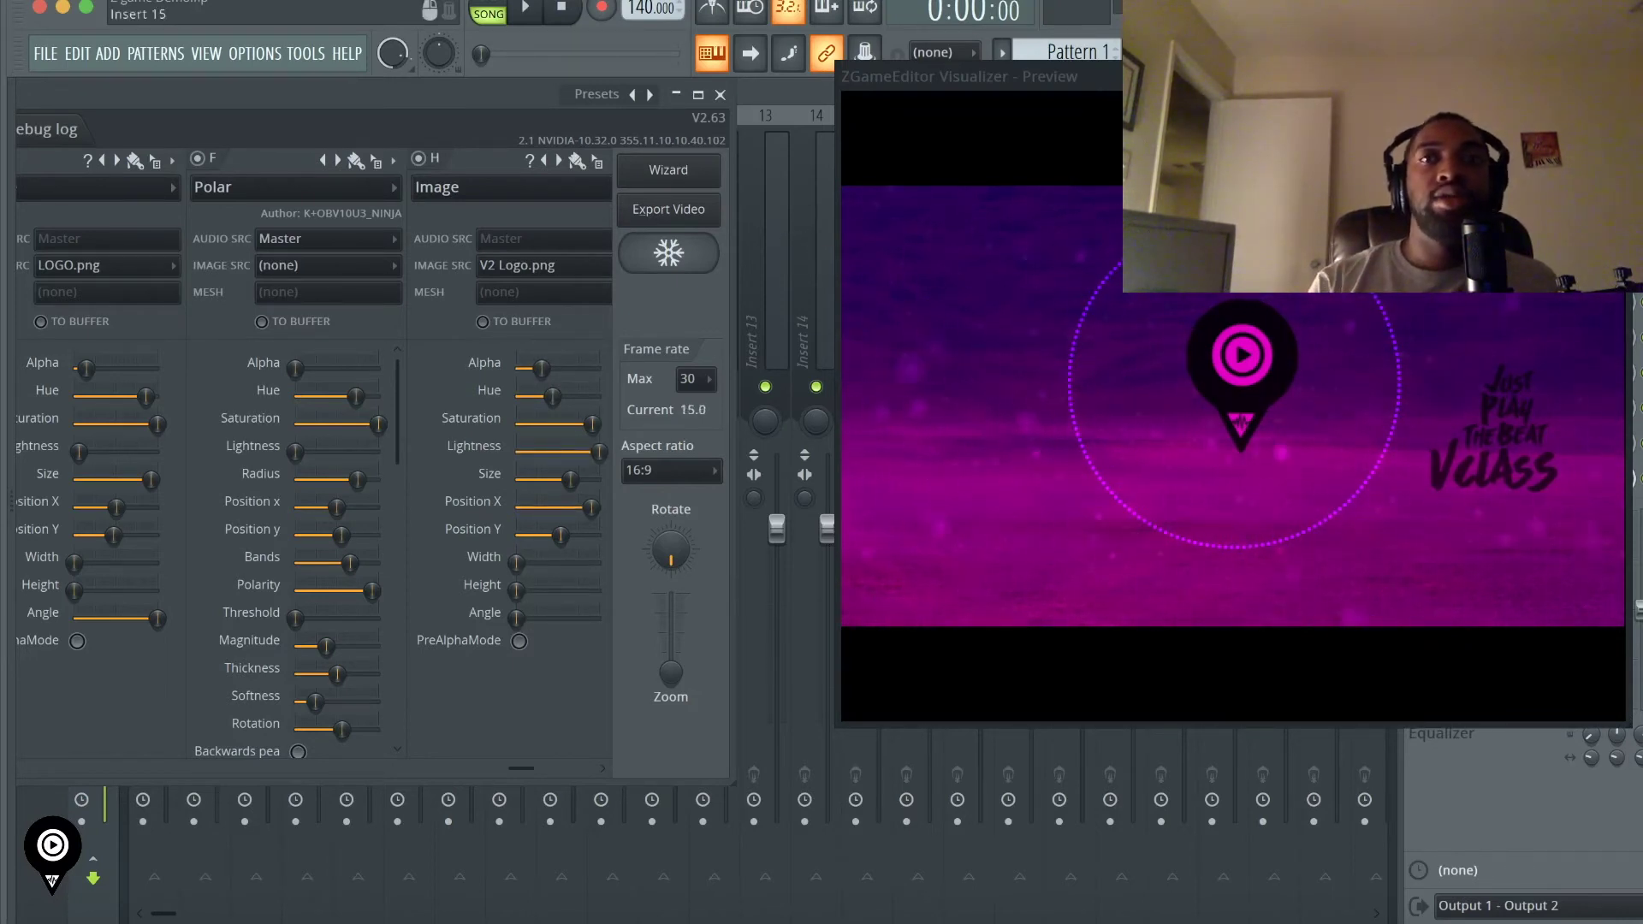
- Move the preview window aside and close the visualizer's settings window to uncover the mixer's Master track
left_click_drag(1186, 89, 941, 126)
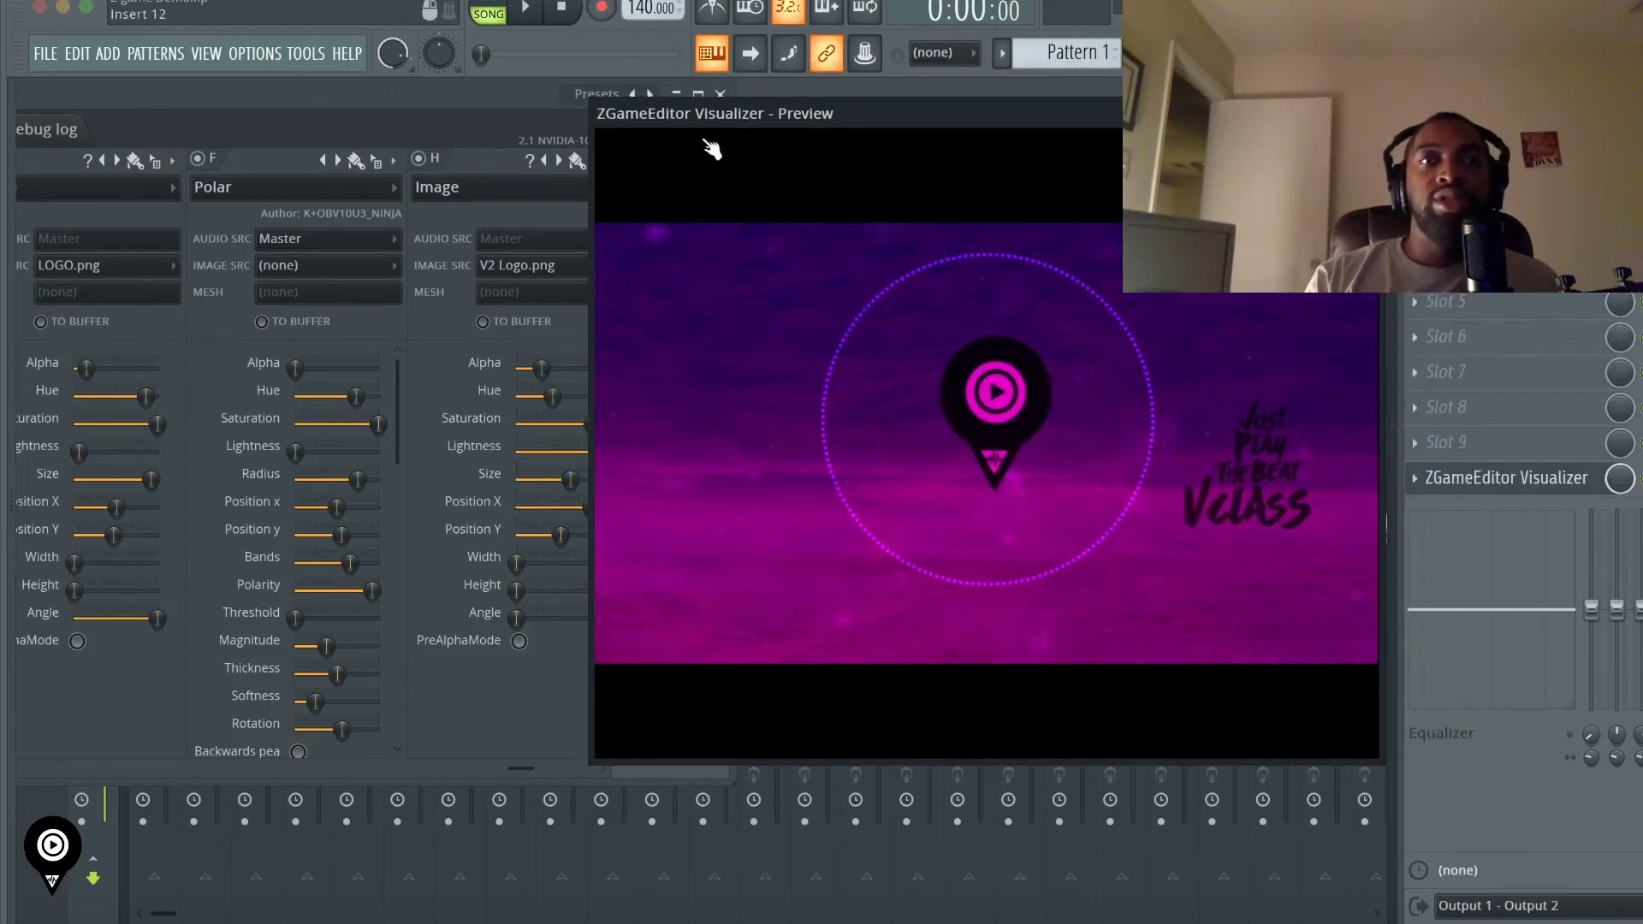
left_click_drag(879, 126, 955, 228)
left_click(721, 94)
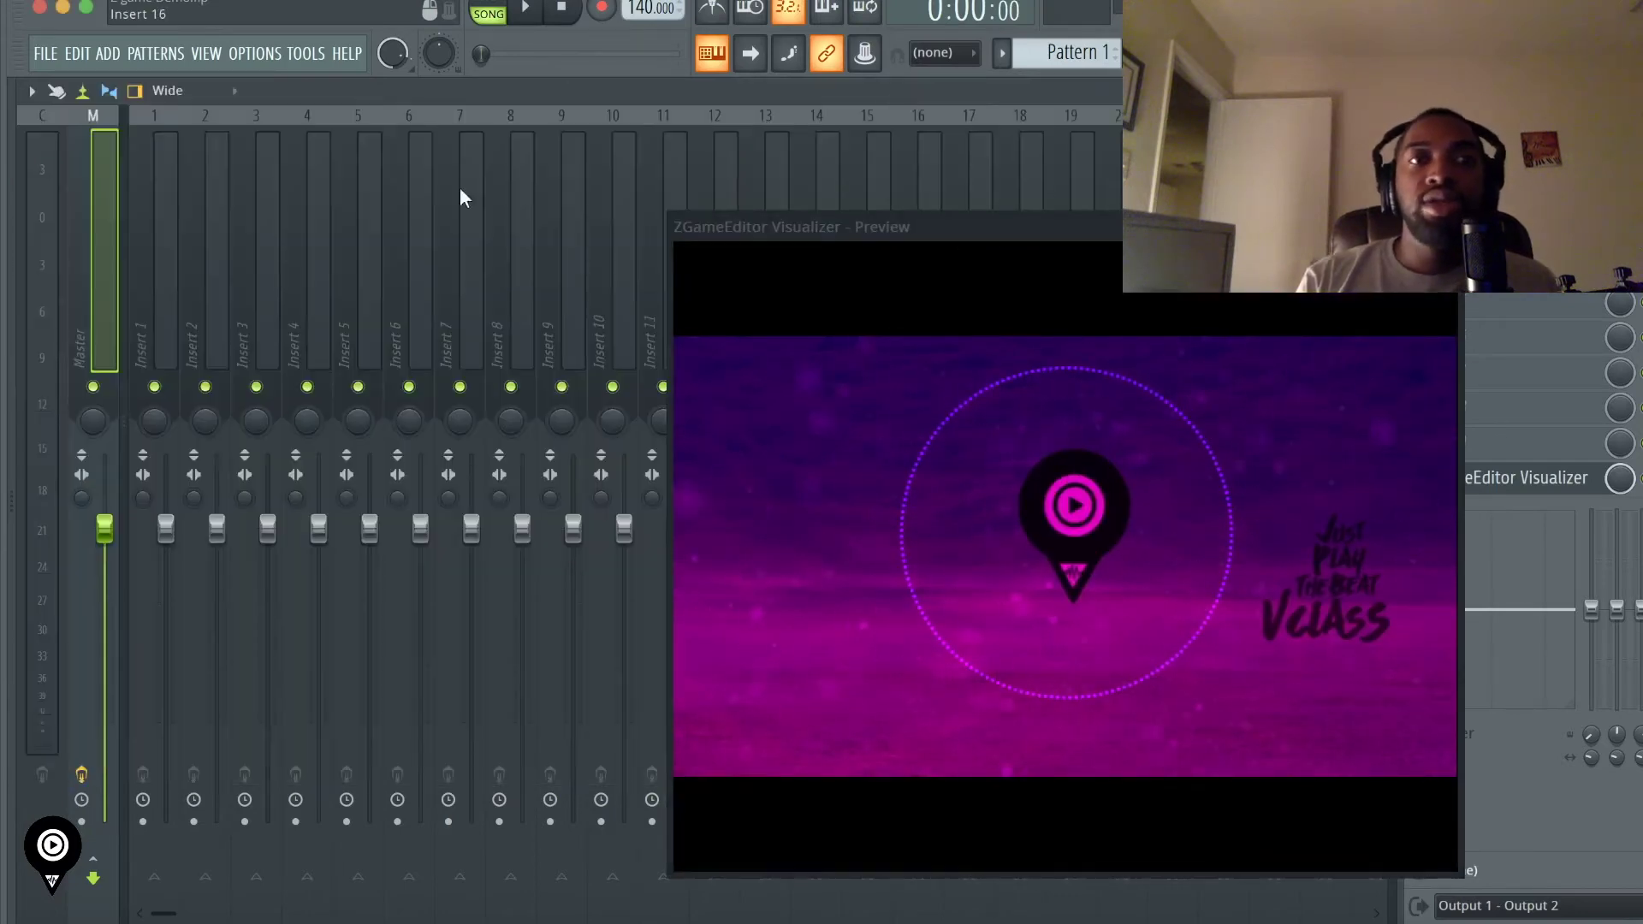
right_click(70, 284)
mouse_move(213, 299)
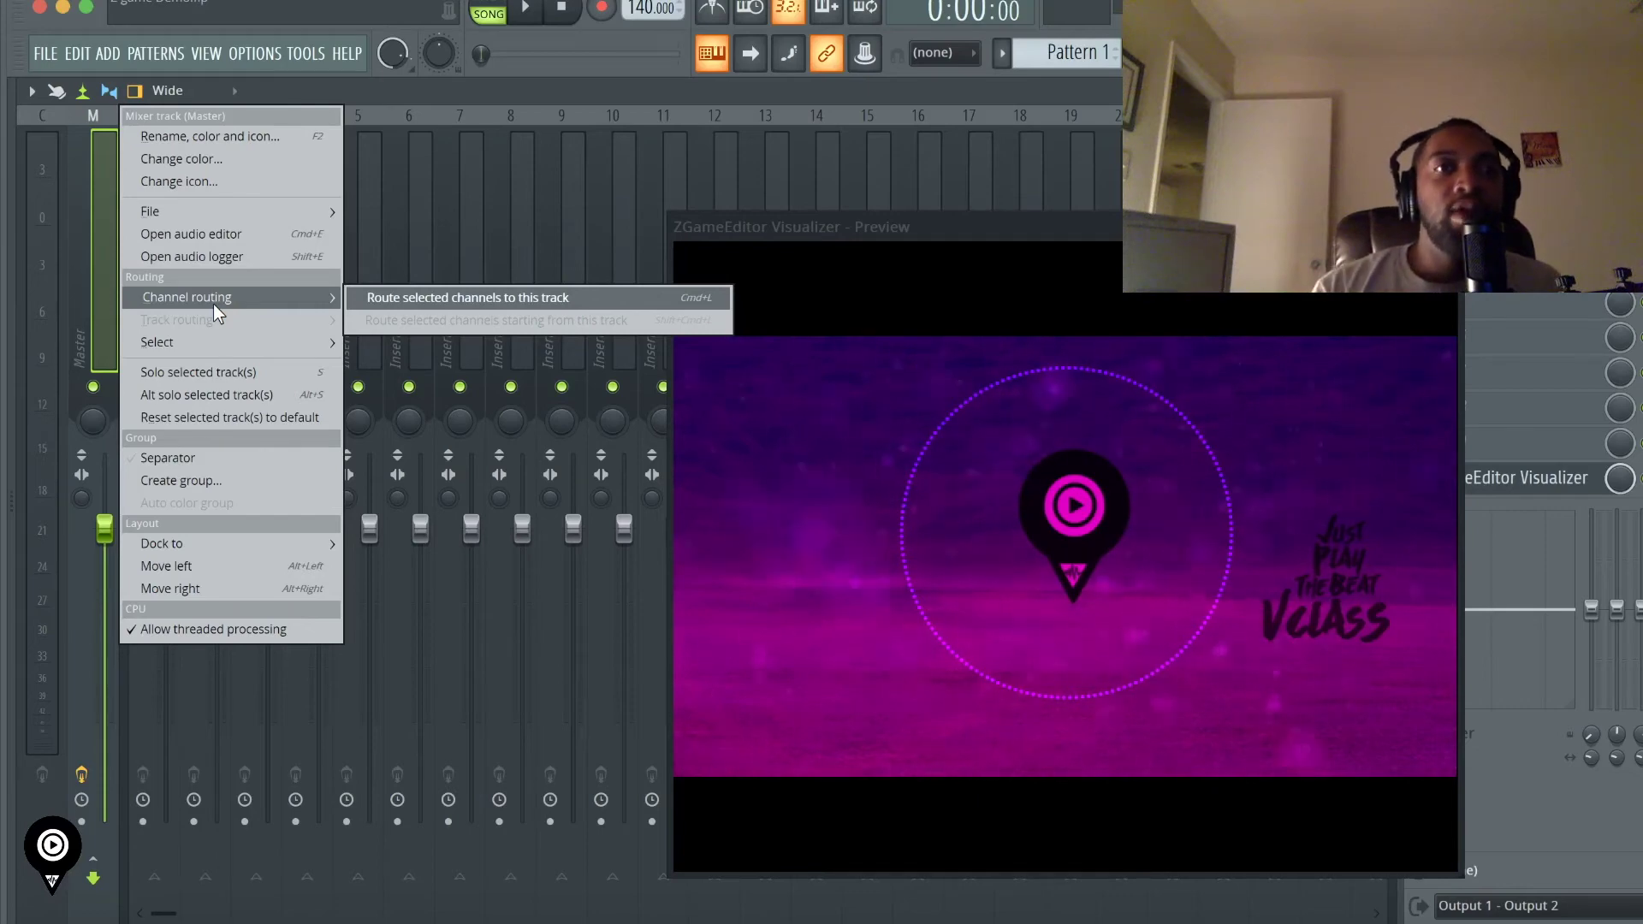
key("Escape")
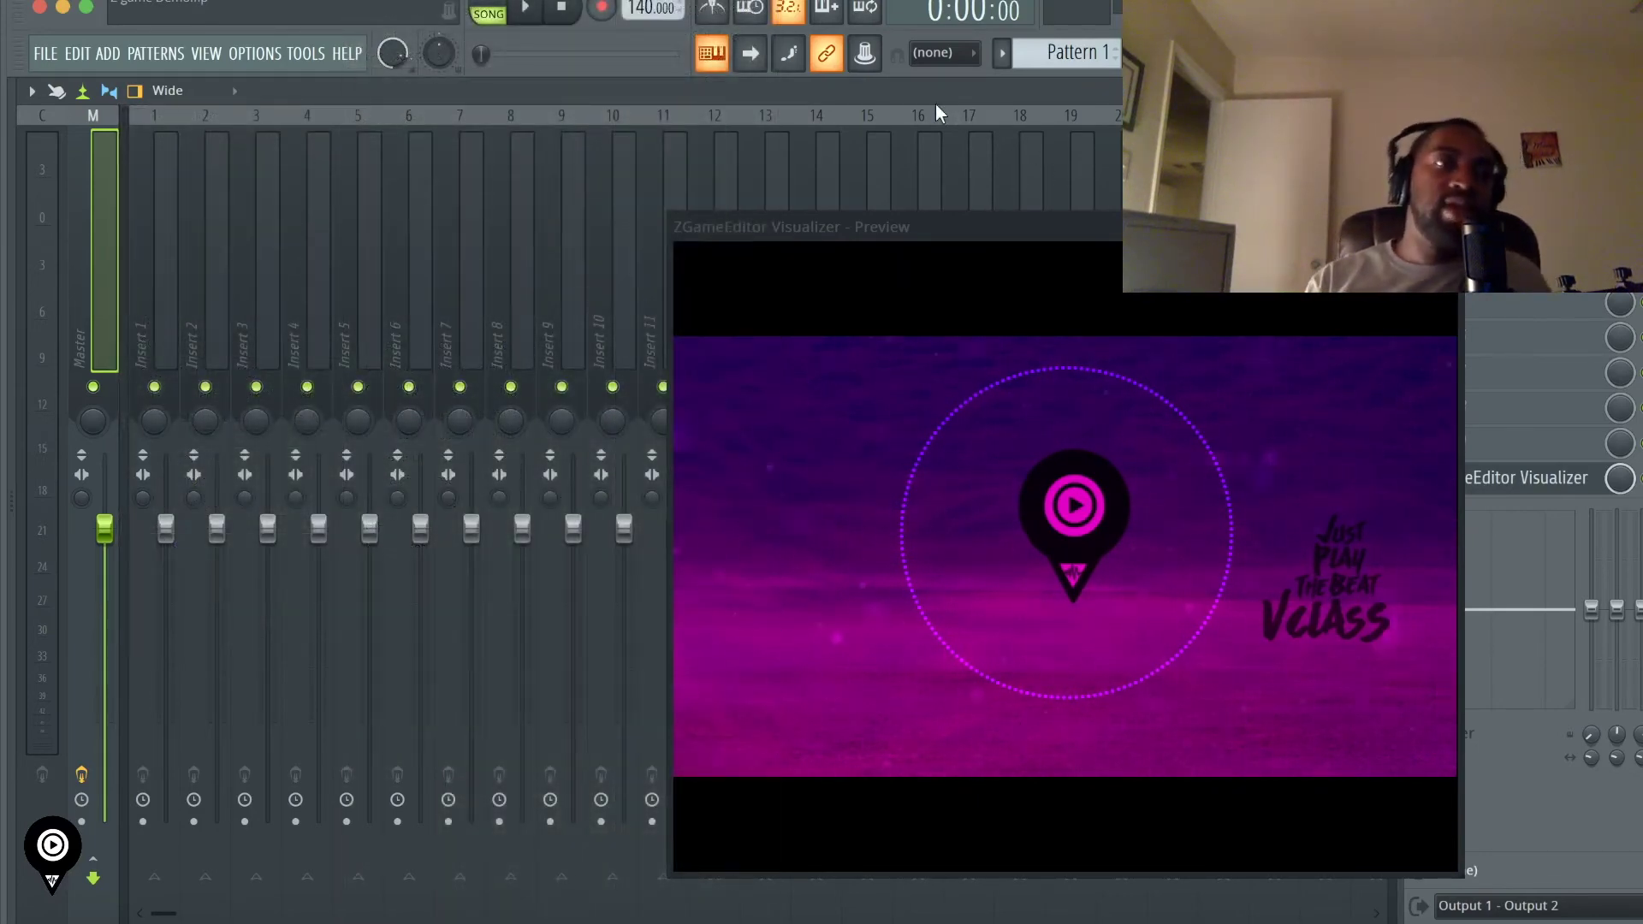
- Save the Master track's mixer state as a preset named "Z game Tuto" in the Mixer presets folder
left_click_drag(932, 226, 510, 85)
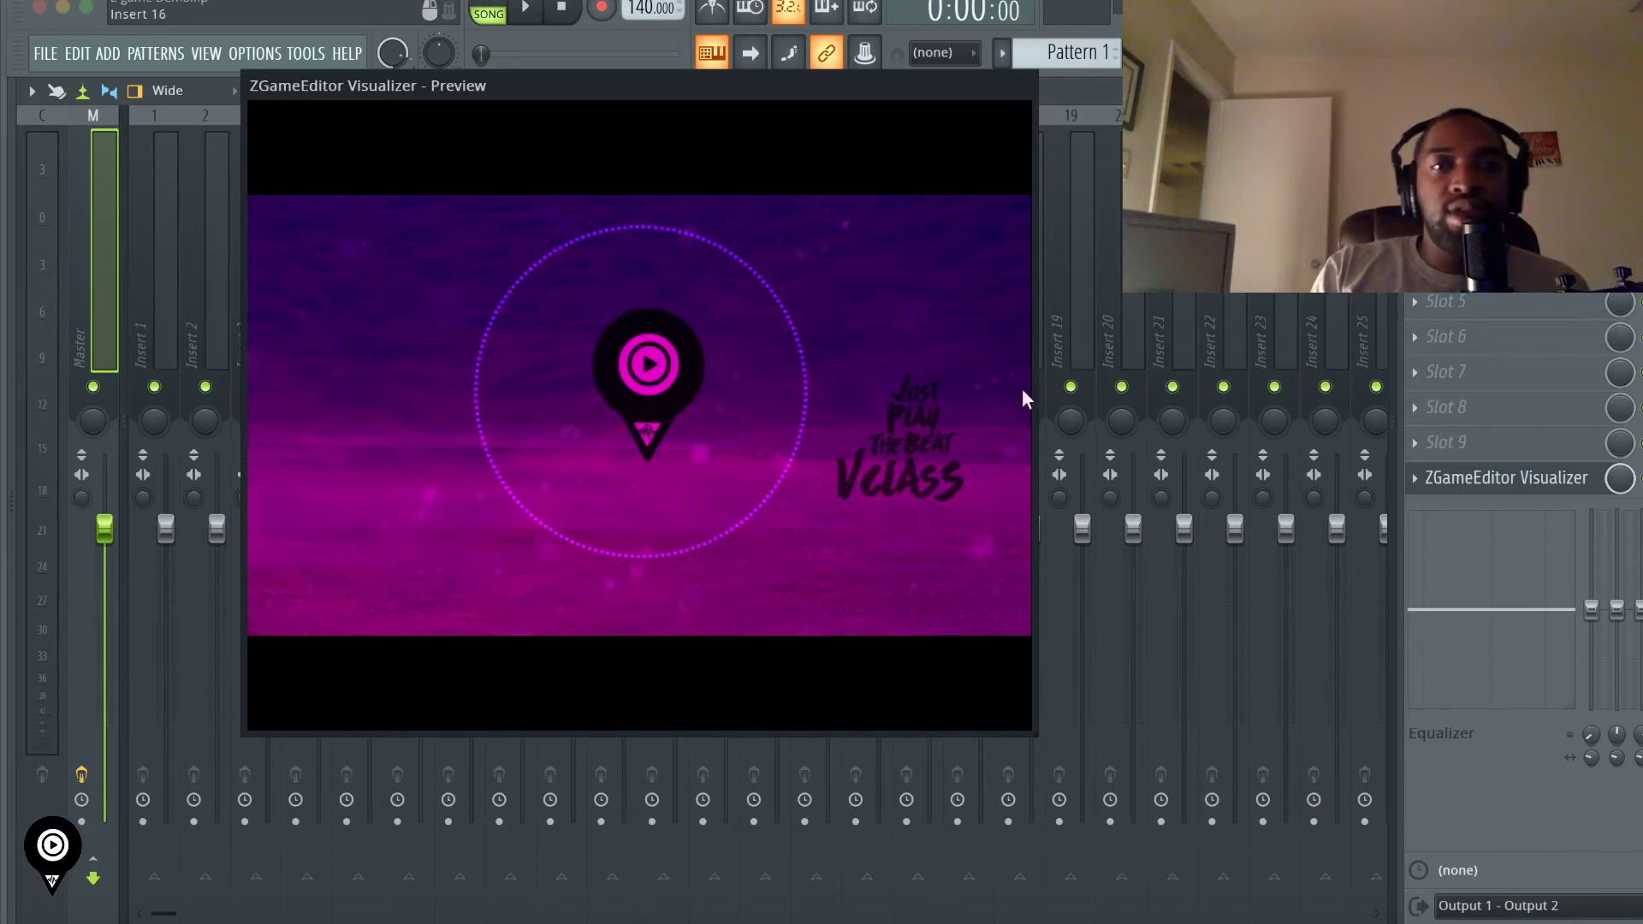
right_click(80, 228)
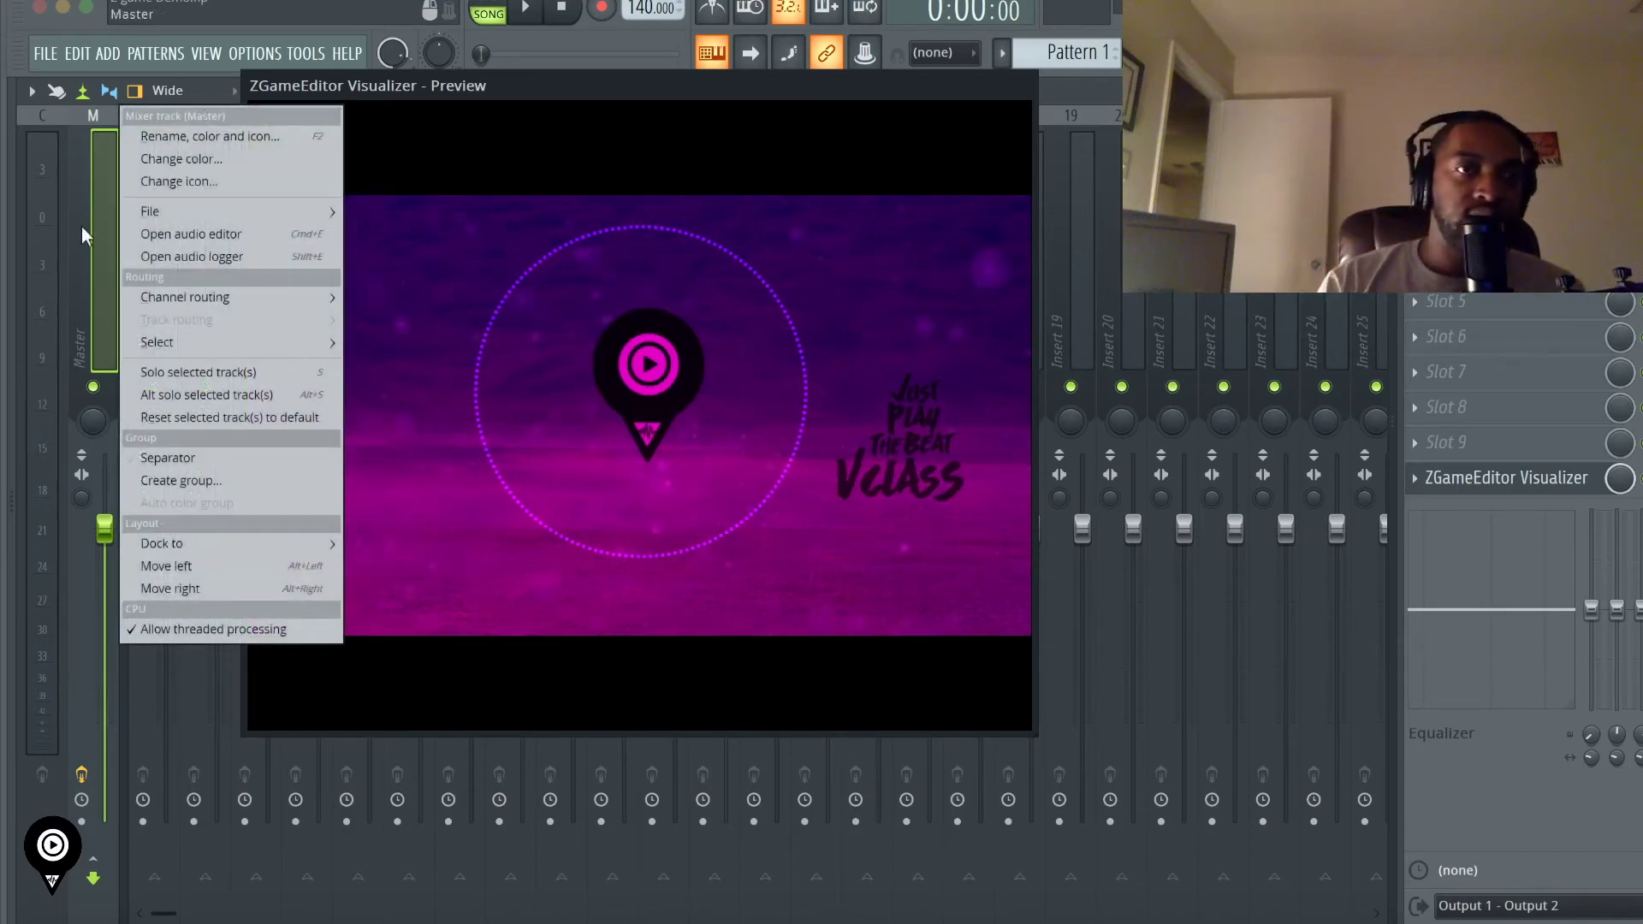
mouse_move(182, 203)
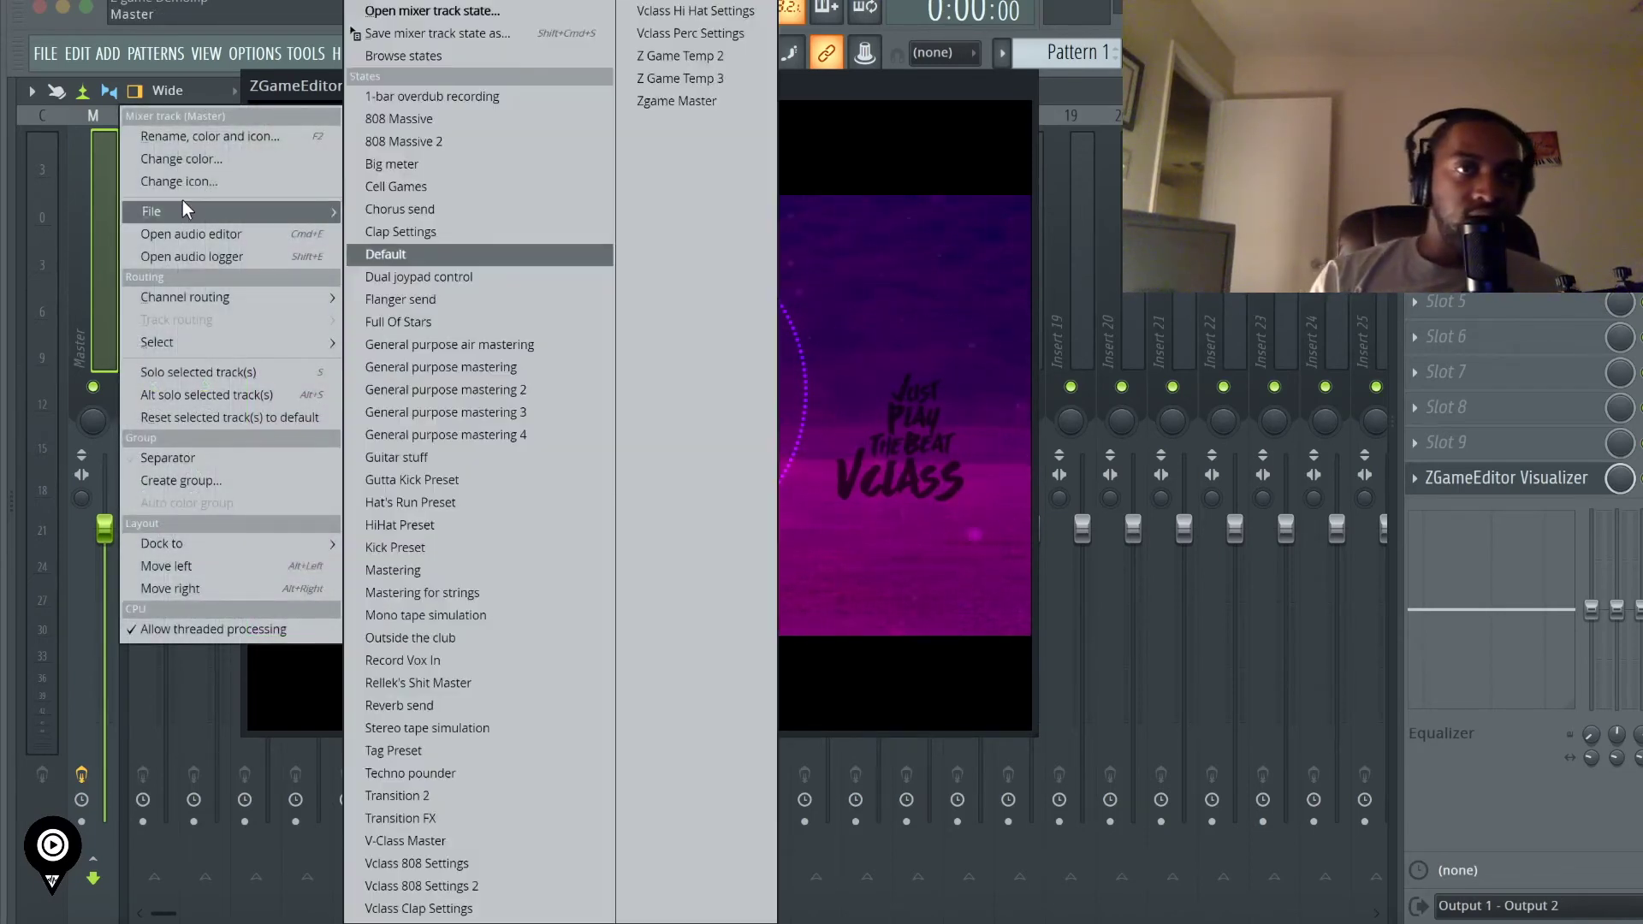
left_click(505, 33)
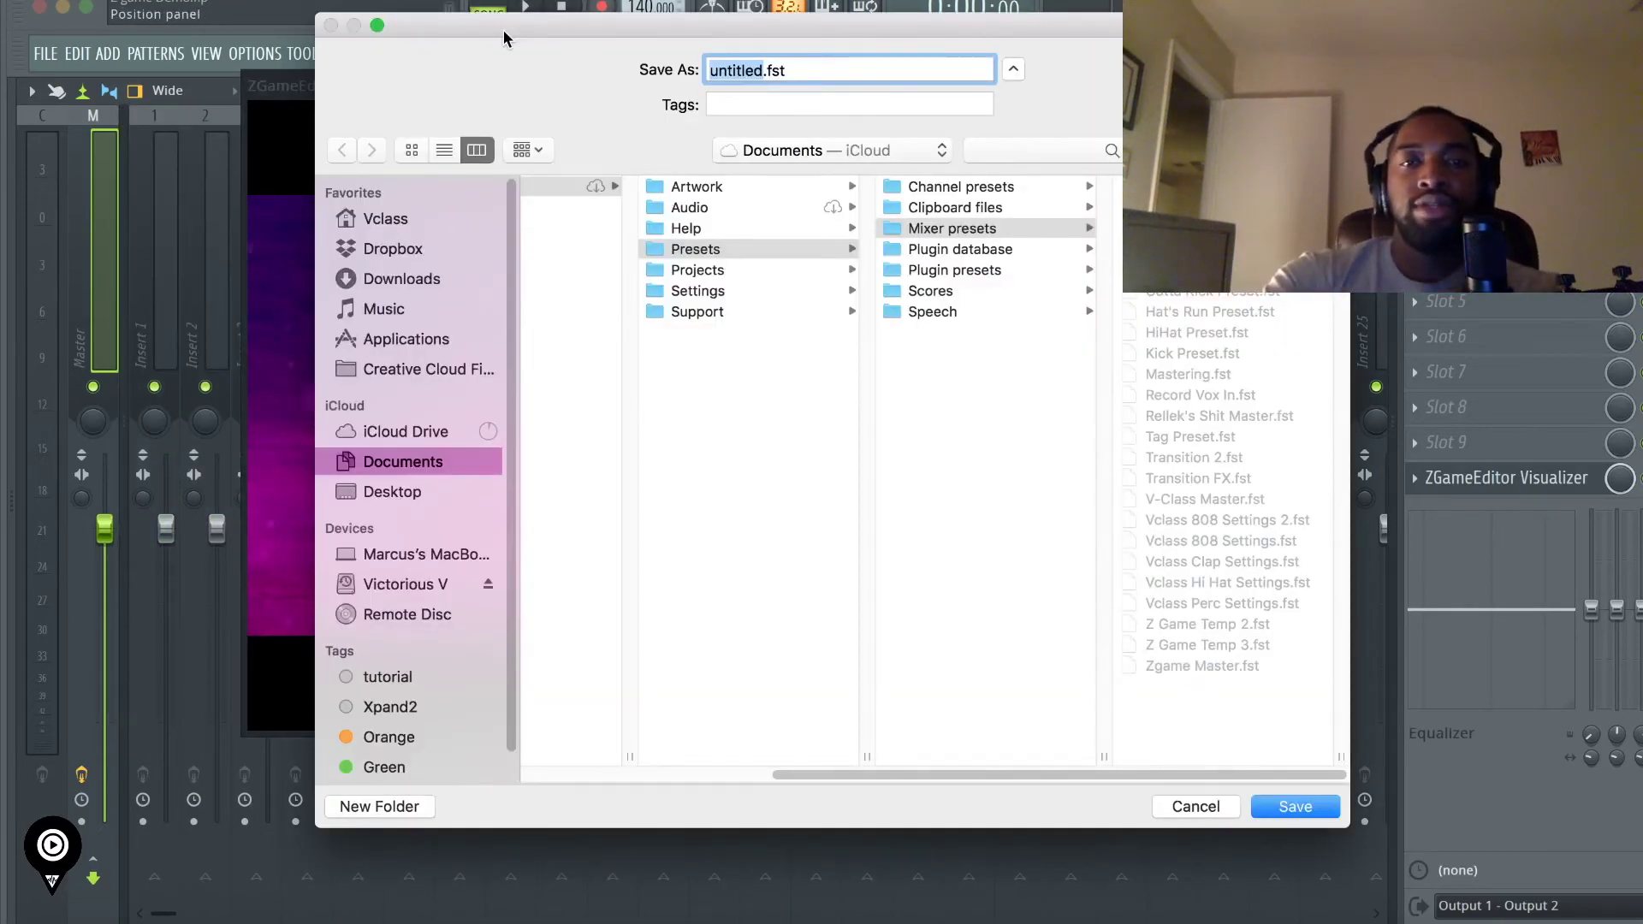
type("Z game Tu")
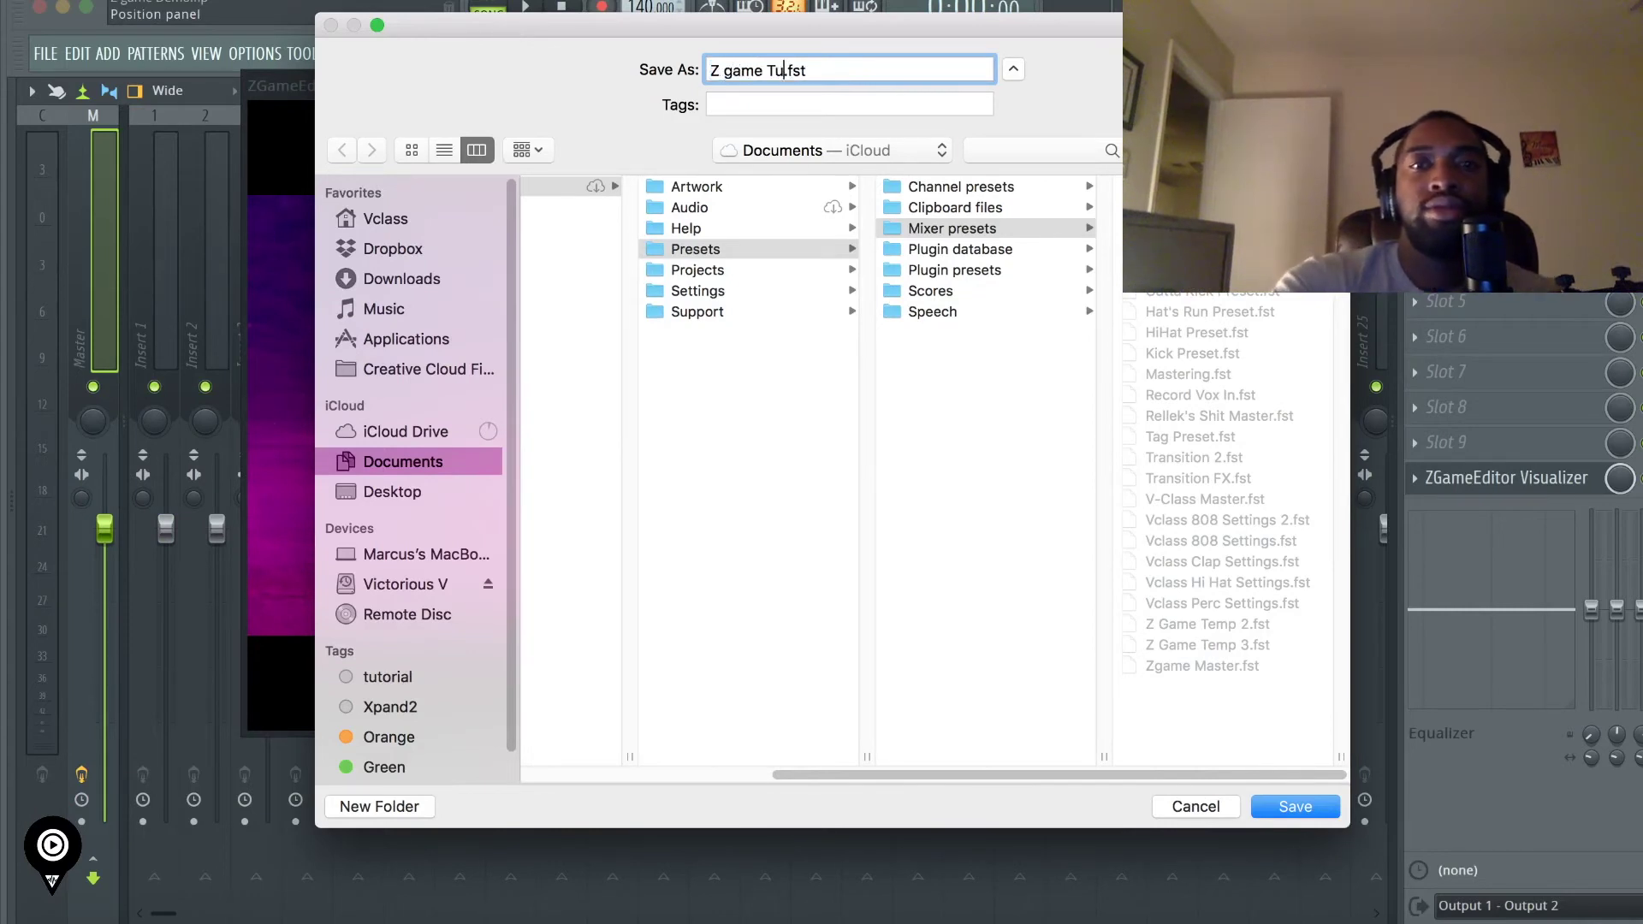
type("to")
key("Return")
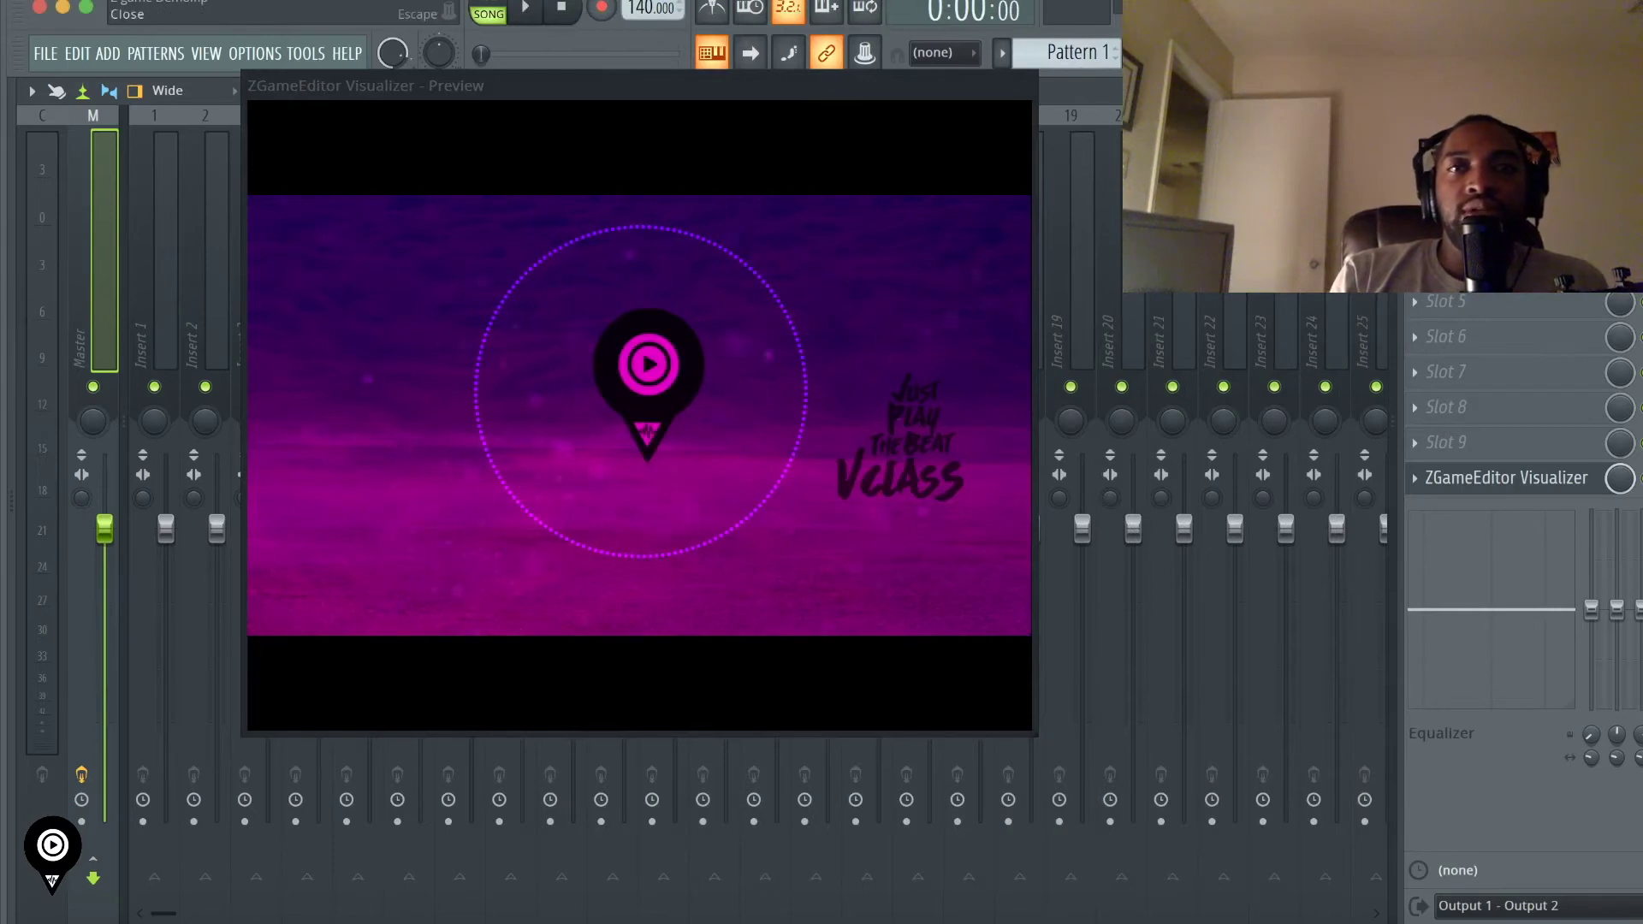
- Close the mixer and the visualizer's settings window and move the preview aside to view the beat in the playlist
key("Escape")
left_click_drag(731, 89, 1280, 159)
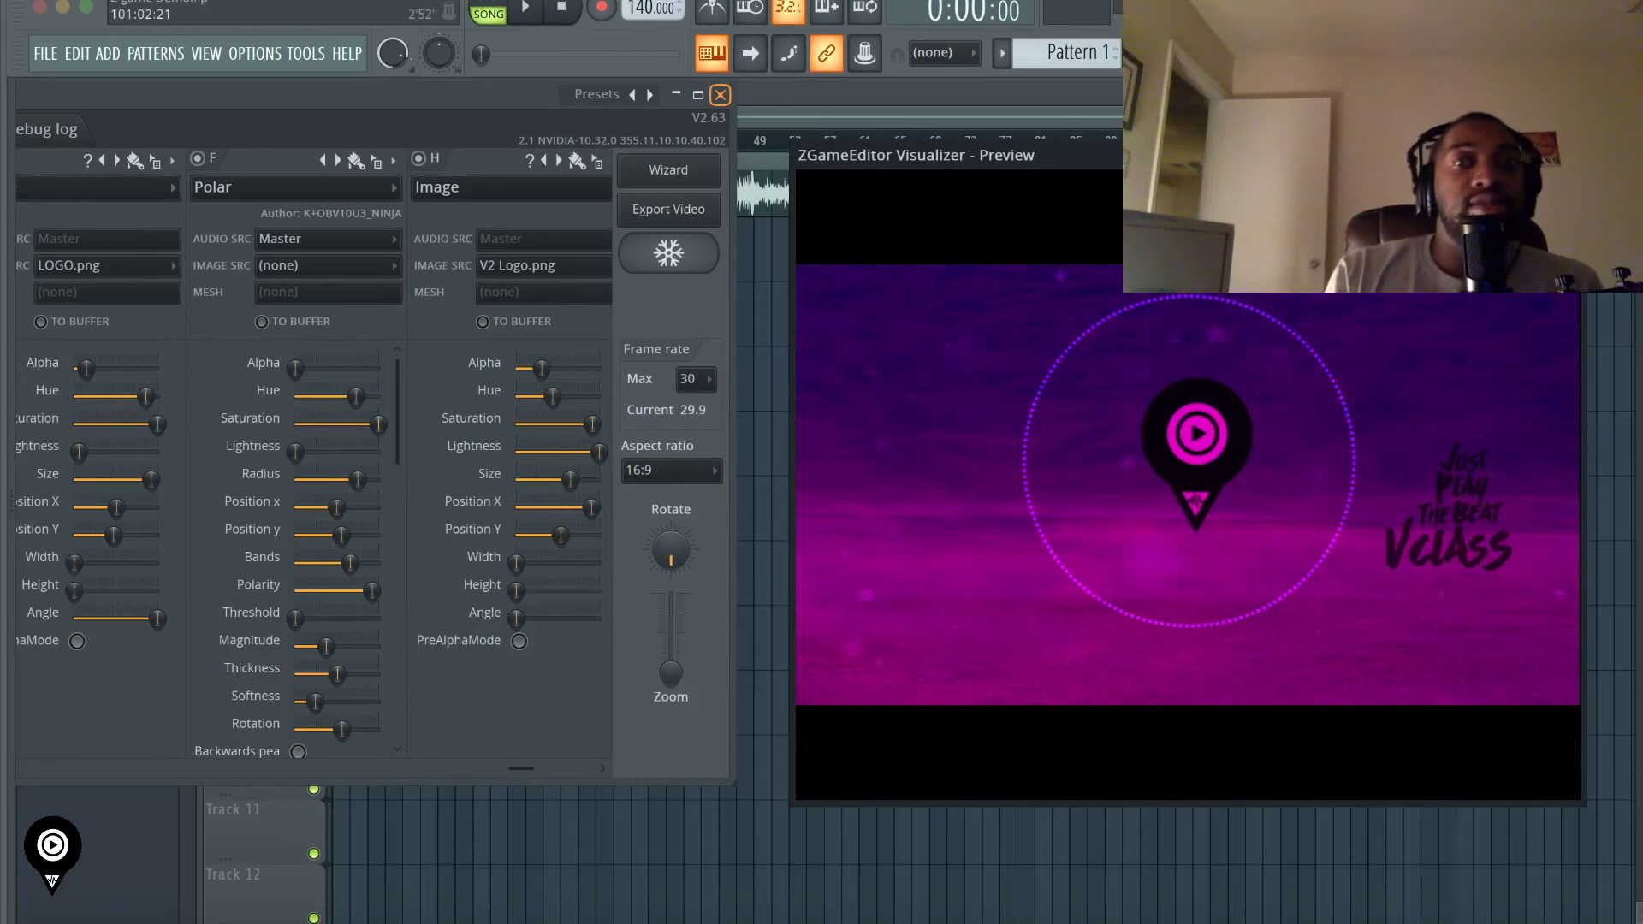
left_click(848, 99)
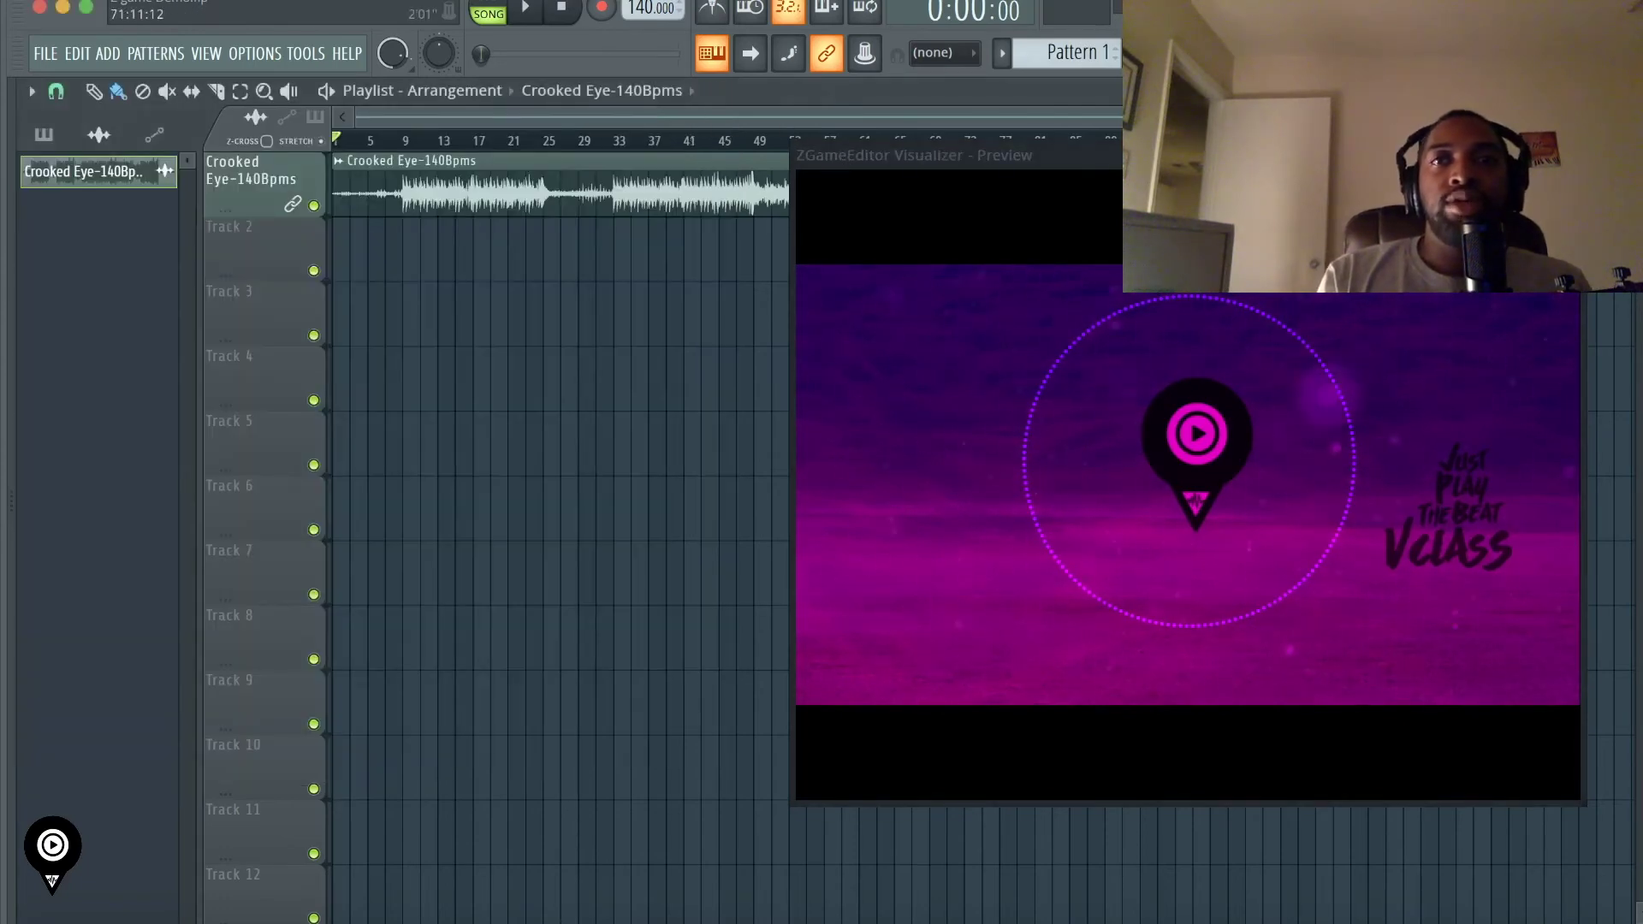
- Reopen ZGameEditor Visualizer from the Master track's effect slot 10 and move the preview clear of its settings
key("F9")
left_click(1514, 480)
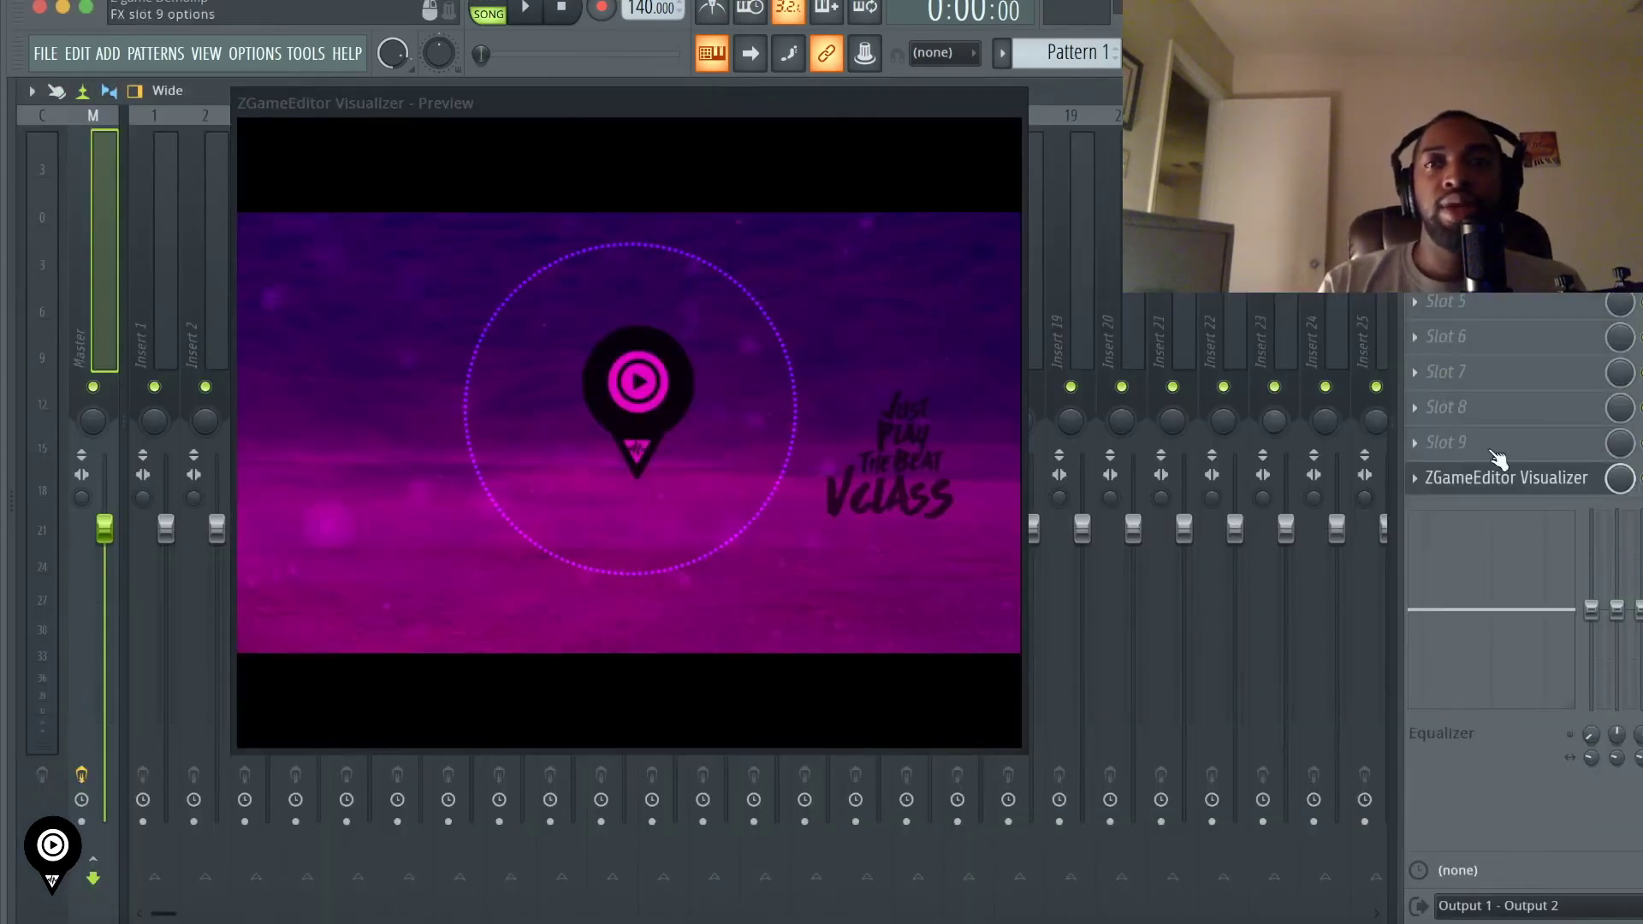
left_click(1521, 484)
left_click(1517, 485)
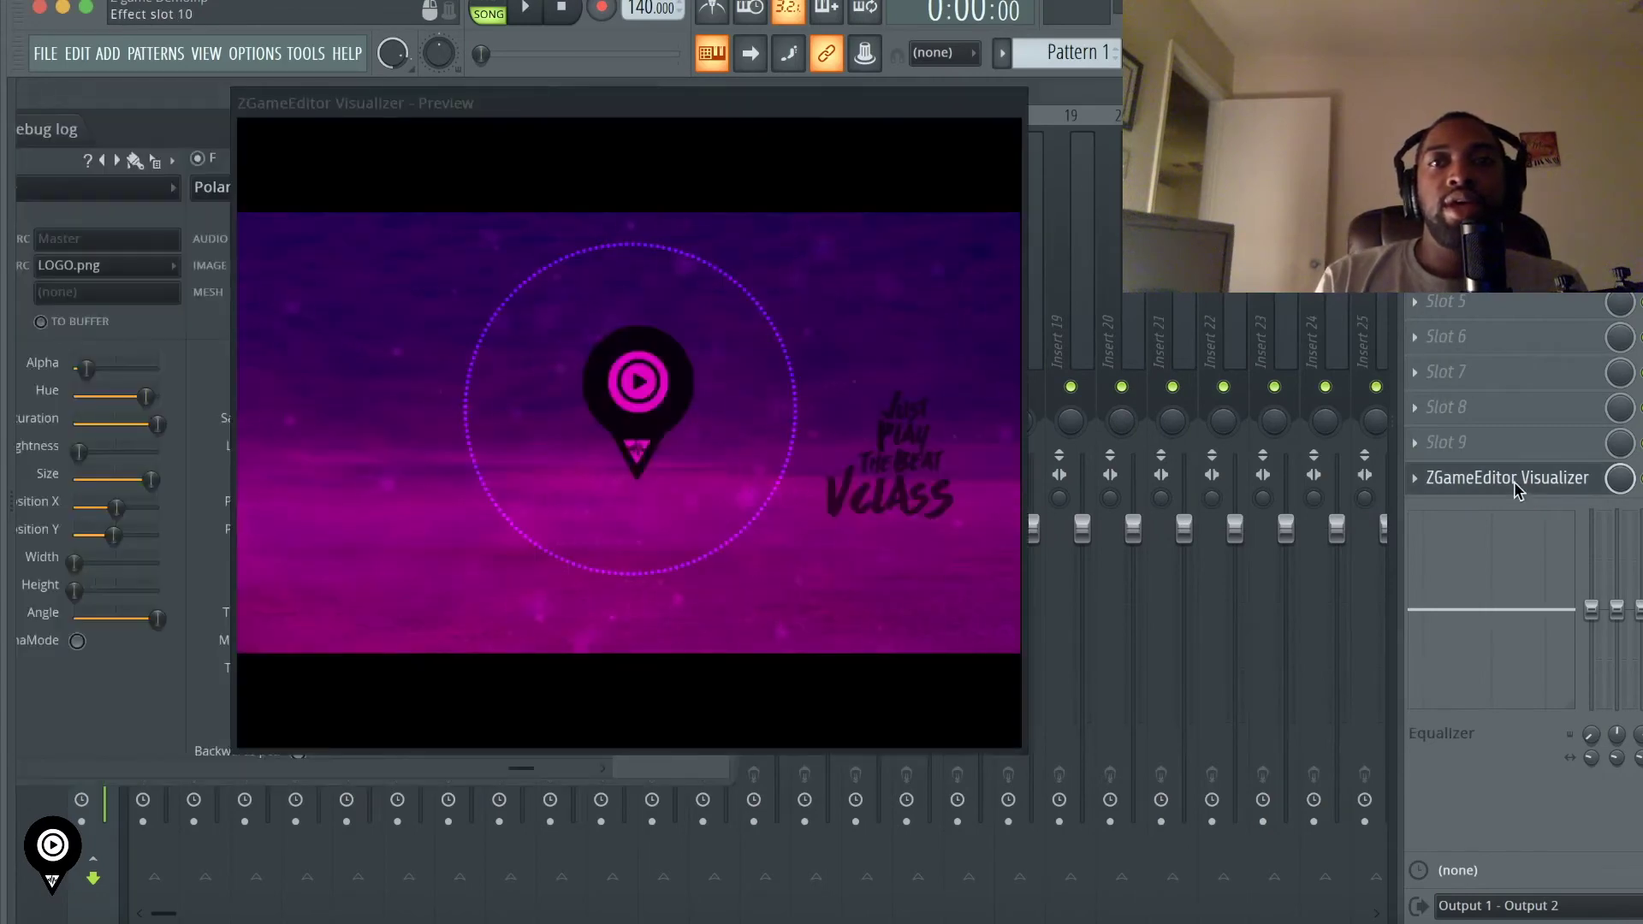
left_click_drag(539, 107, 1053, 188)
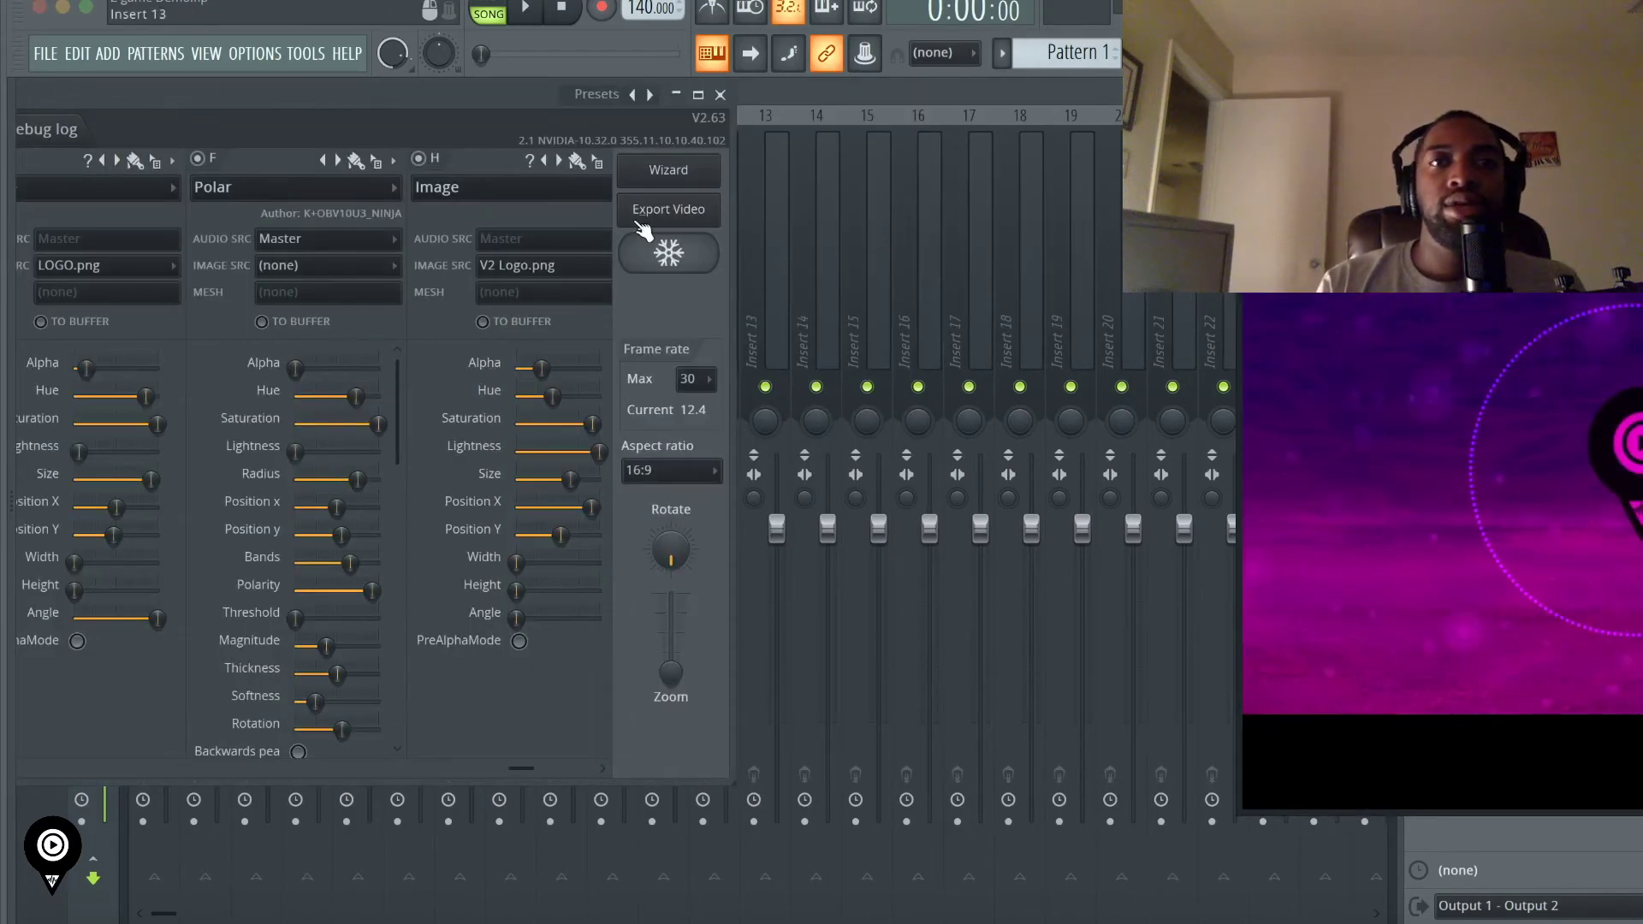
- Start a video export from the visualizer and name the MP4 file "Crooked Eye"
left_click(669, 211)
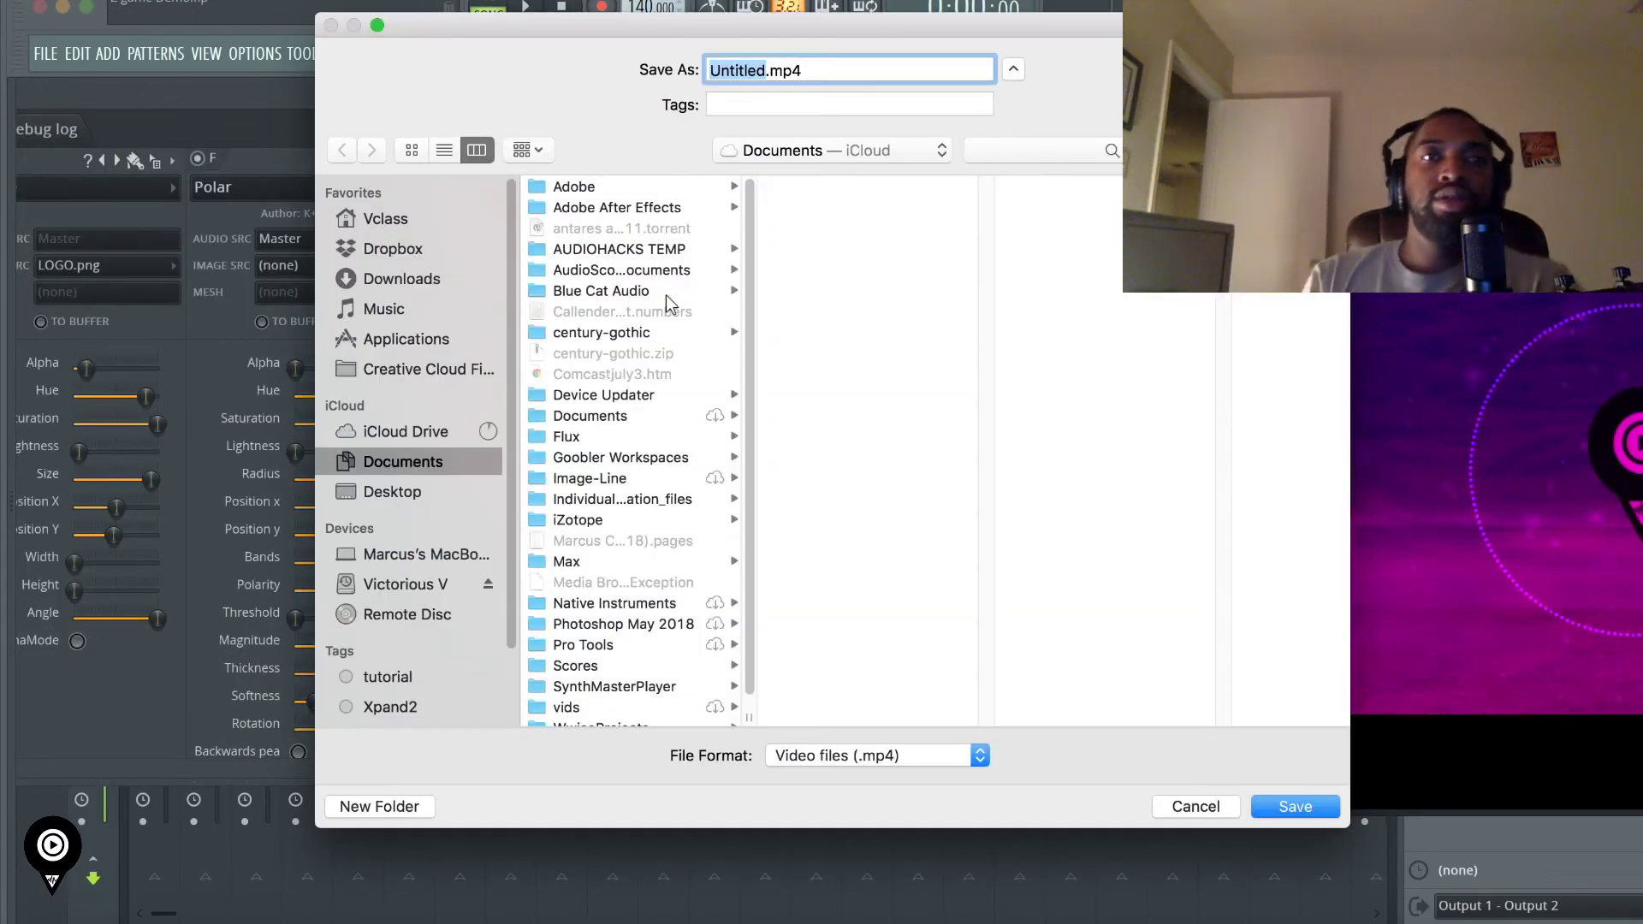
scroll(673, 453, "down", 1)
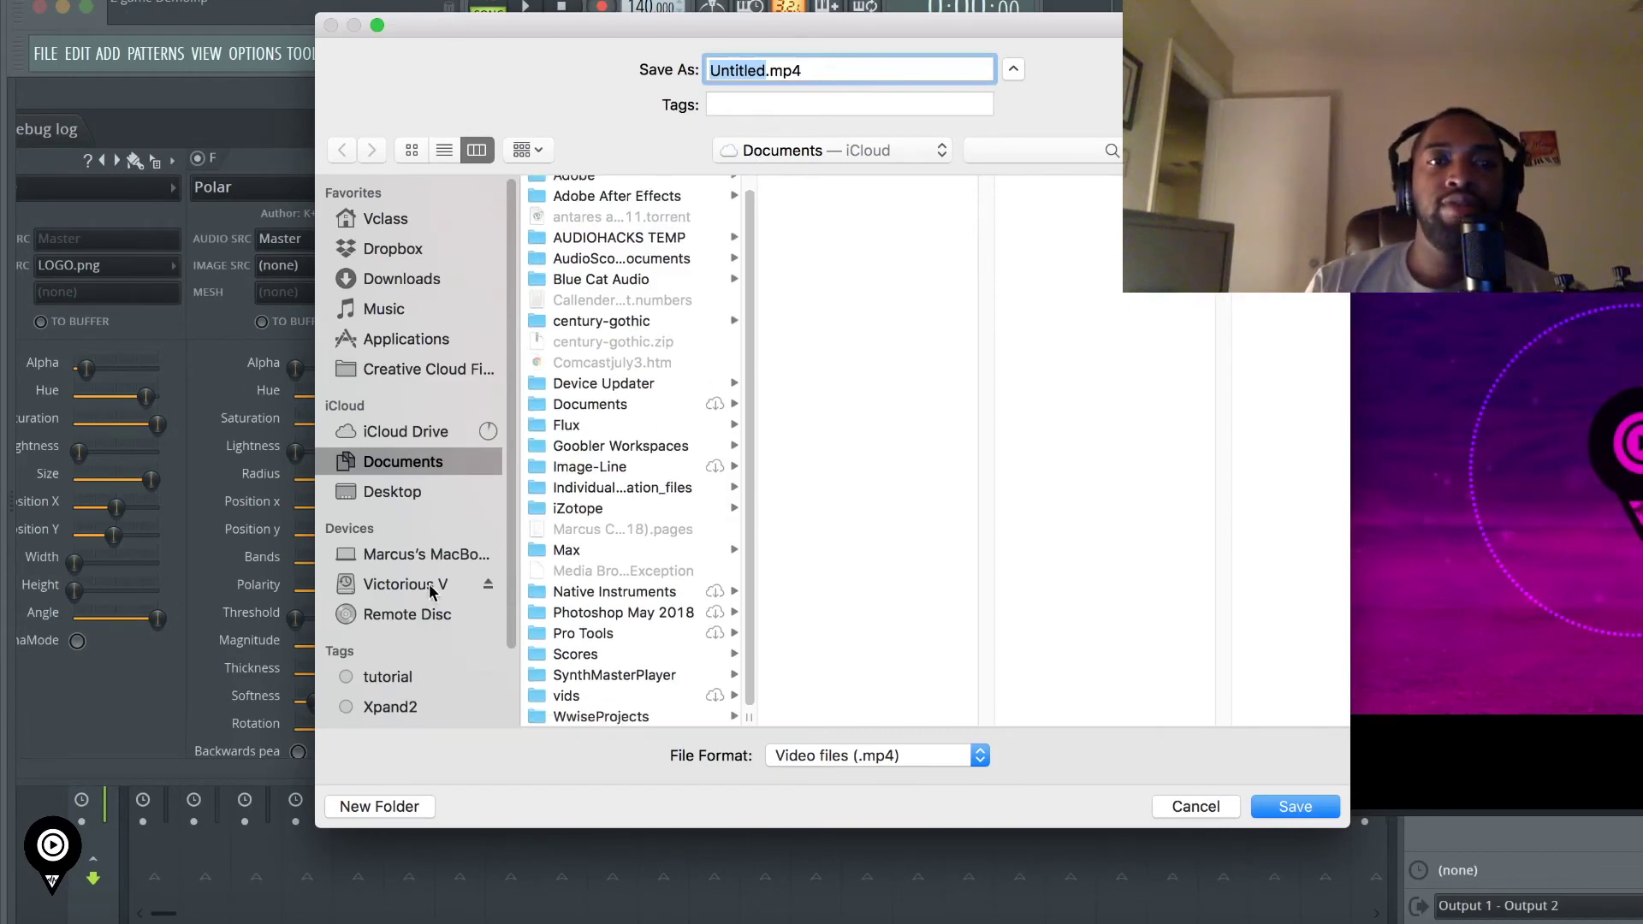
left_click(432, 590)
left_click(650, 271)
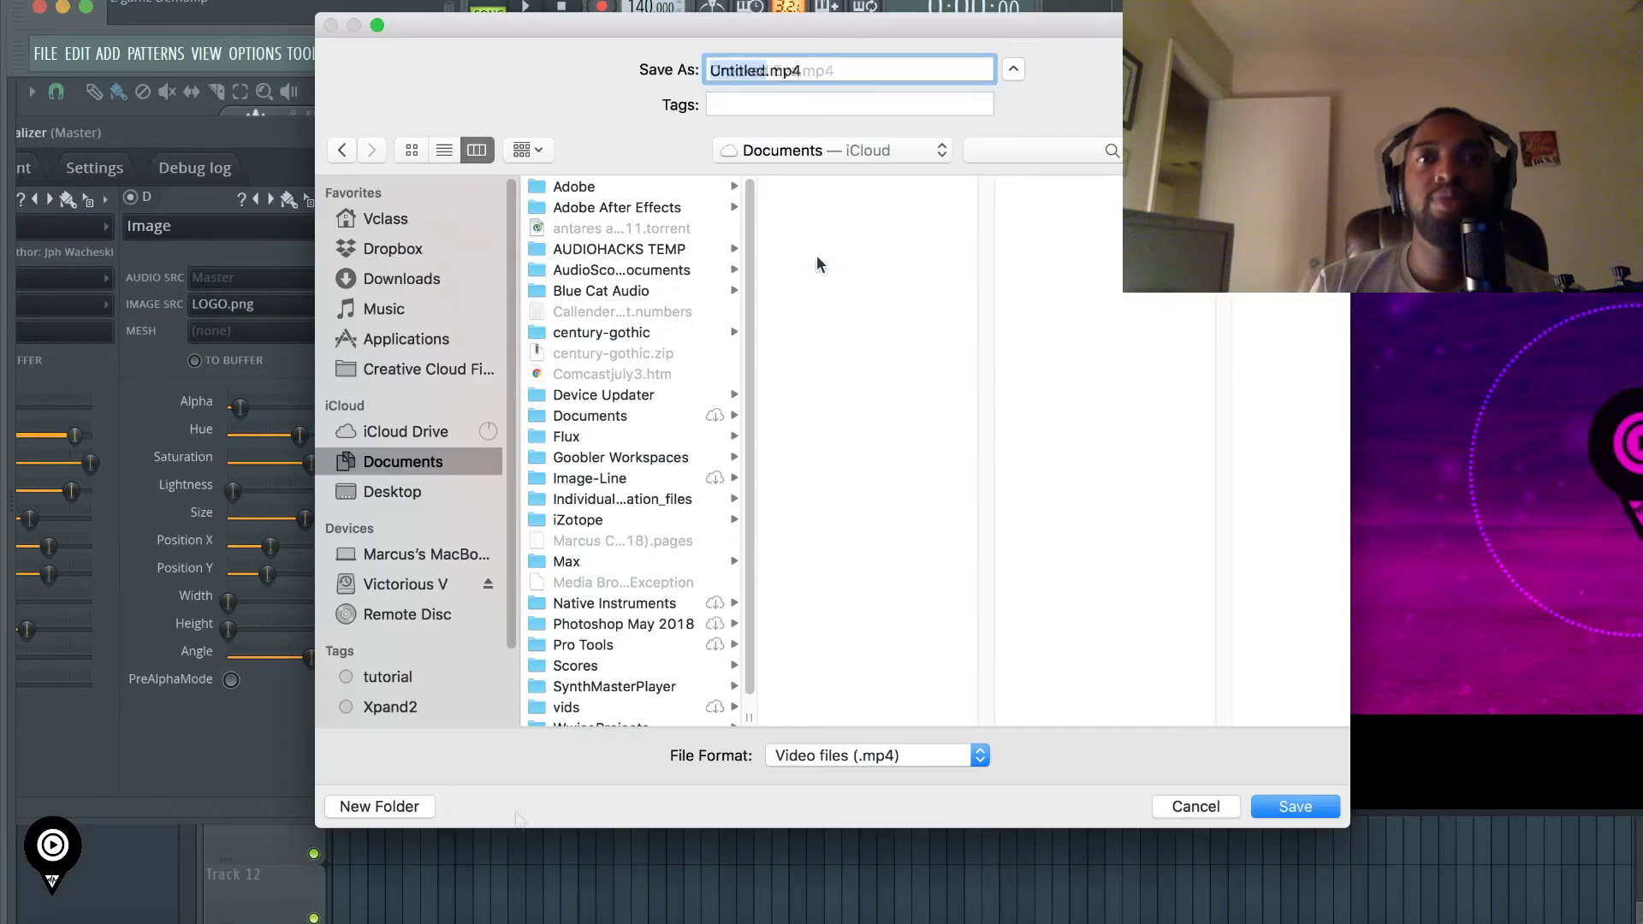
type("Crooked Eye")
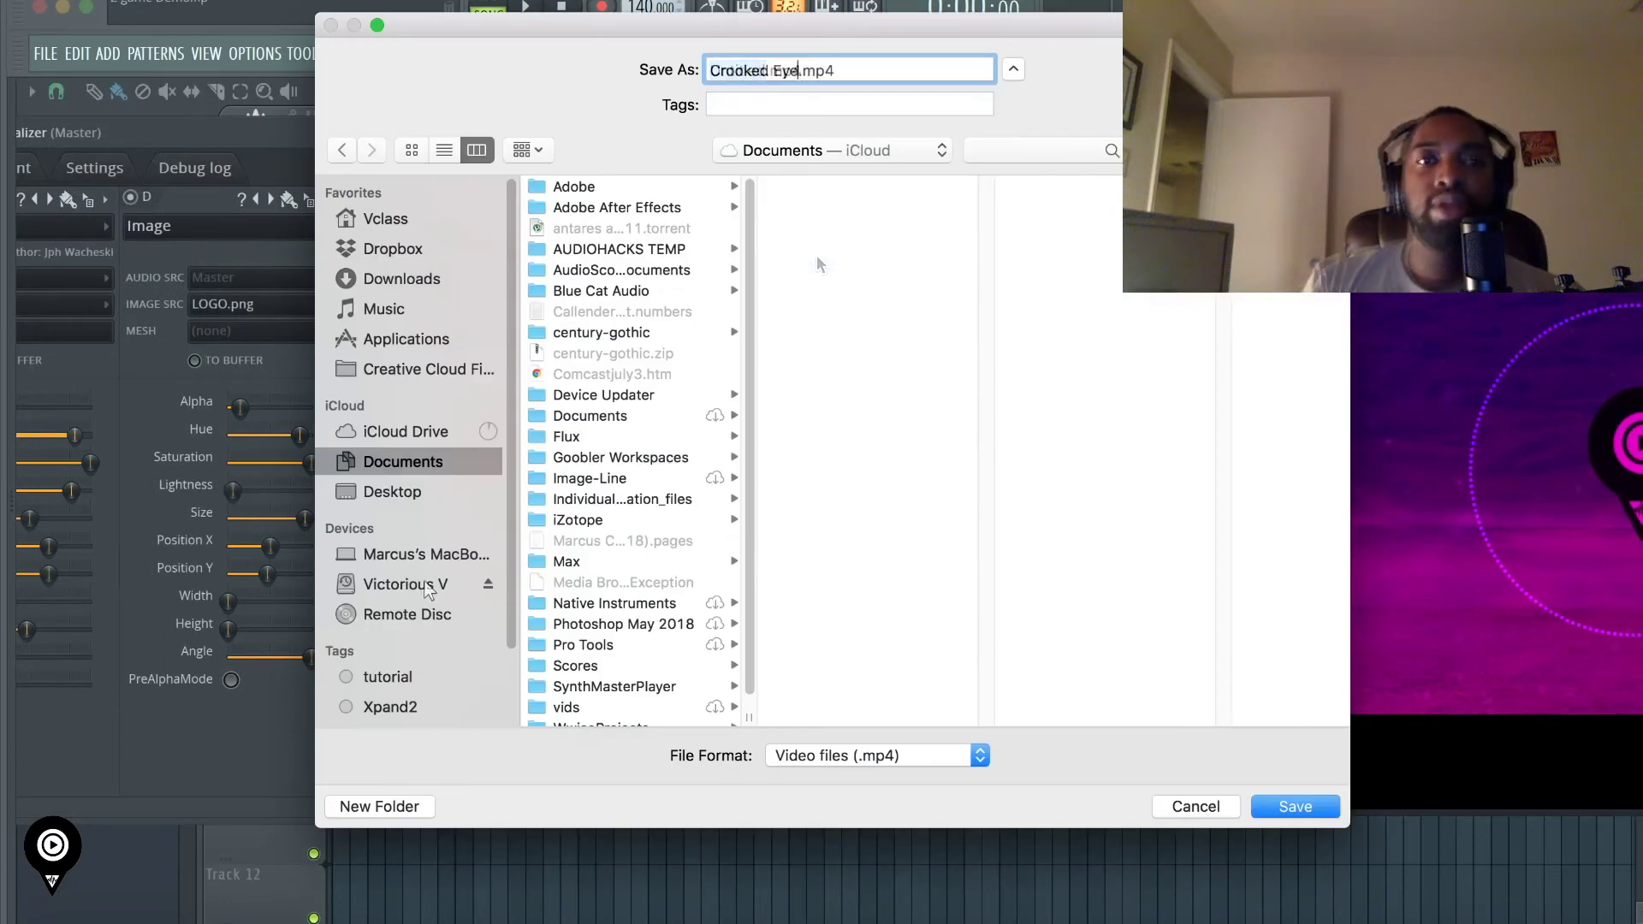
- Save the export into the Beat Videos folder under Victorious Sound Studio's Videos folder on the Victorious V drive
left_click(418, 584)
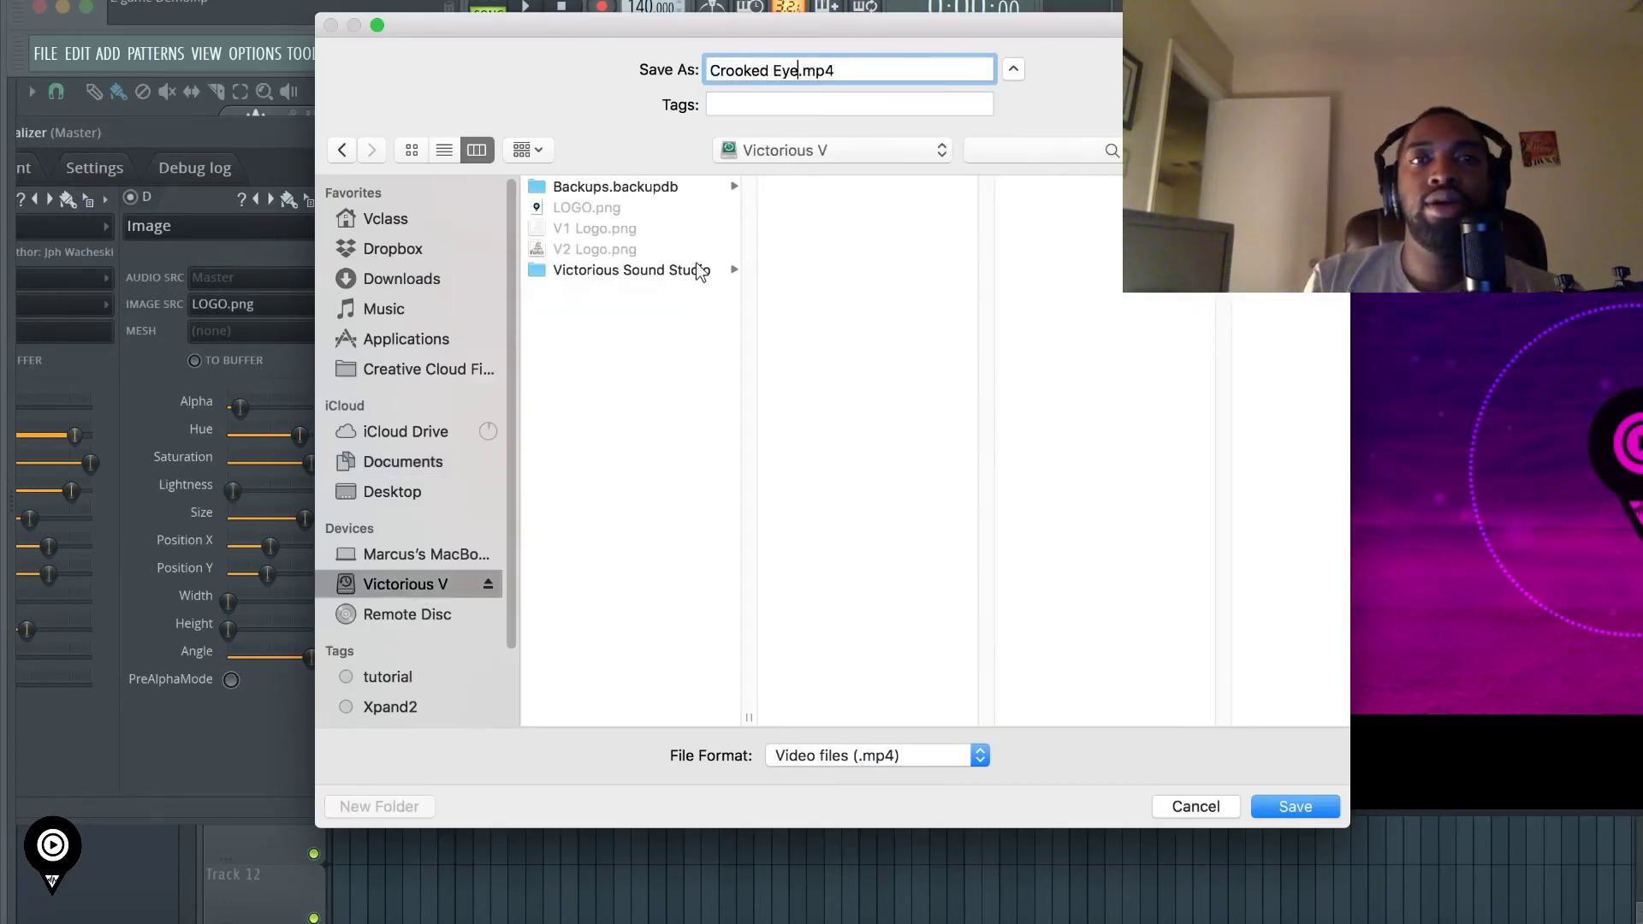
left_click(697, 270)
left_click(812, 437)
left_click(948, 207)
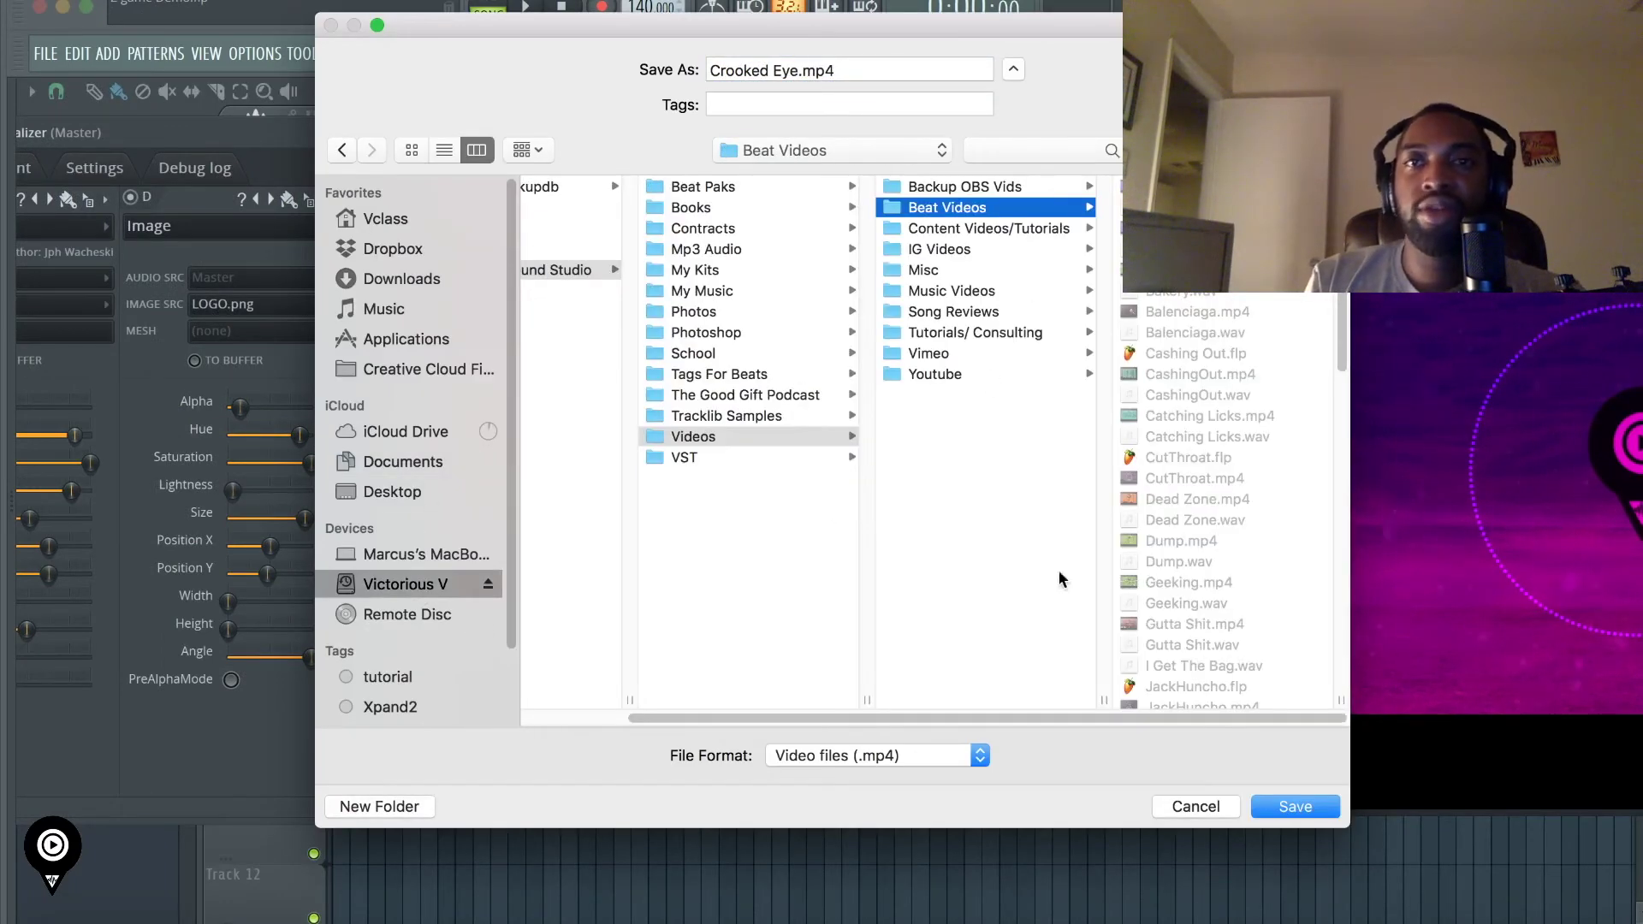
left_click(1294, 807)
left_click(1159, 700)
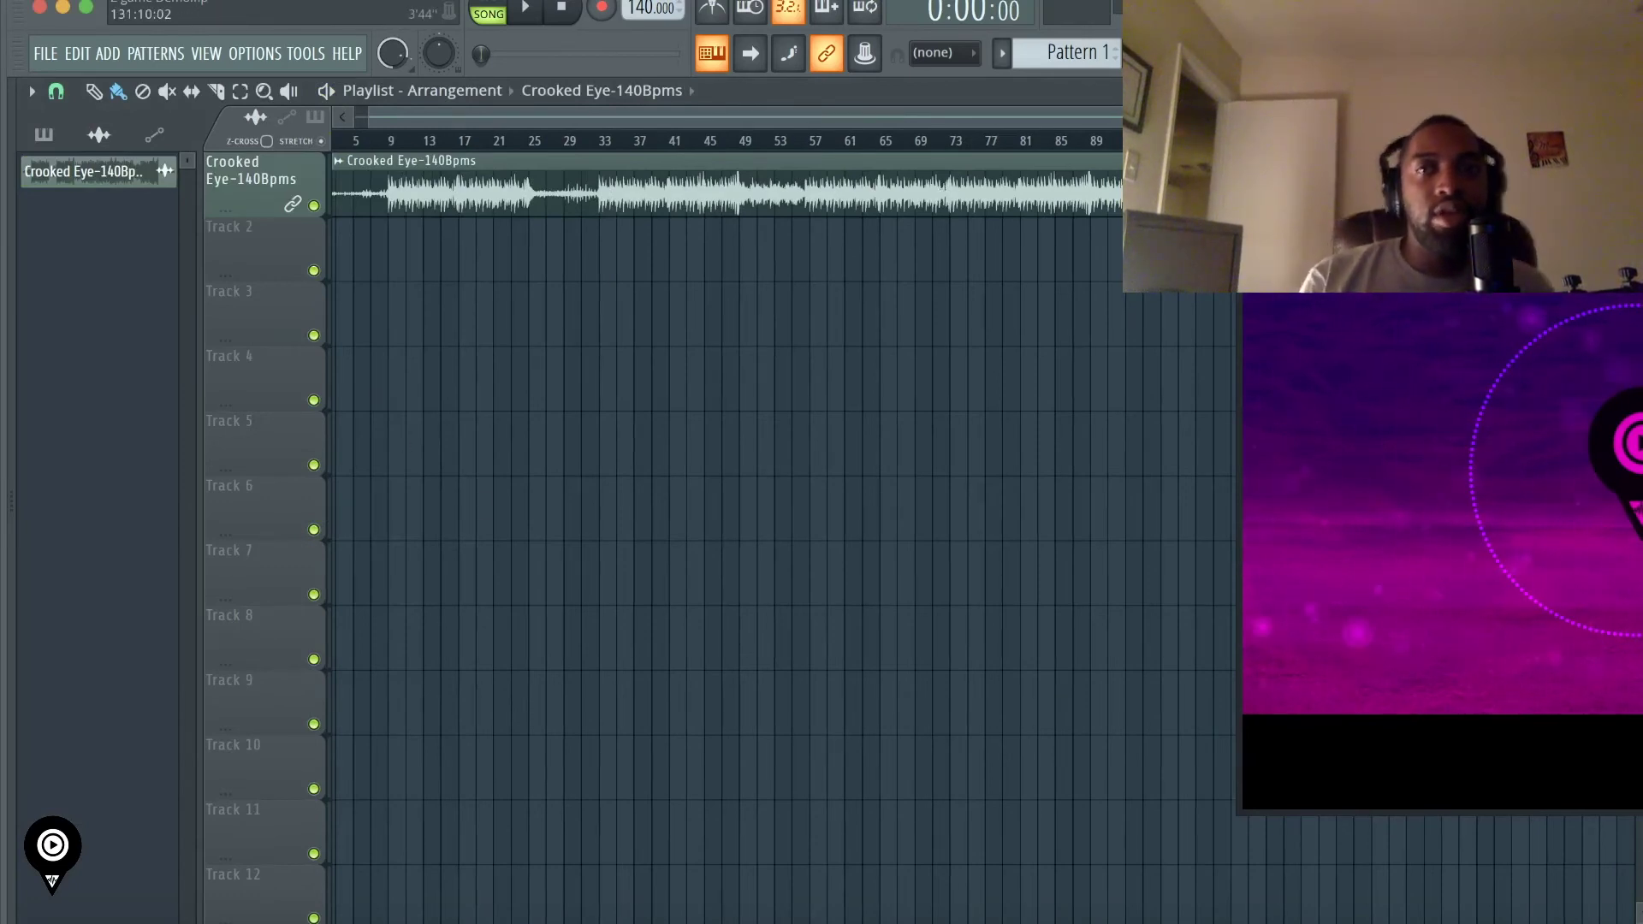
- Bring the preview window fully into view, open the mixer and select the Master track
left_click_drag(1532, 180, 616, 190)
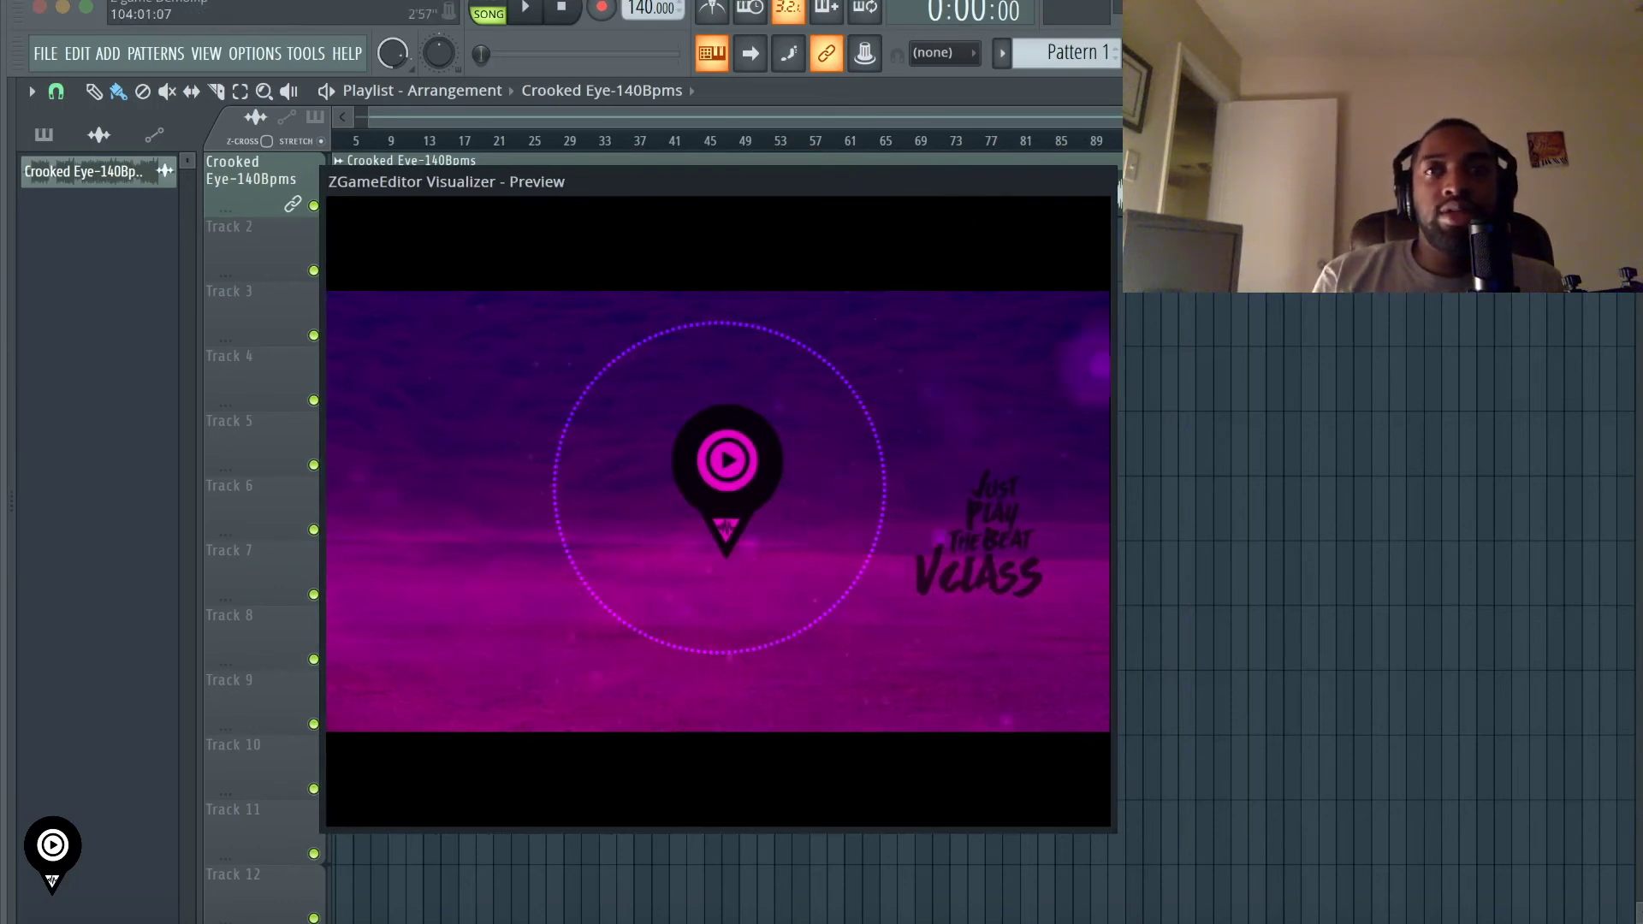
key("F9")
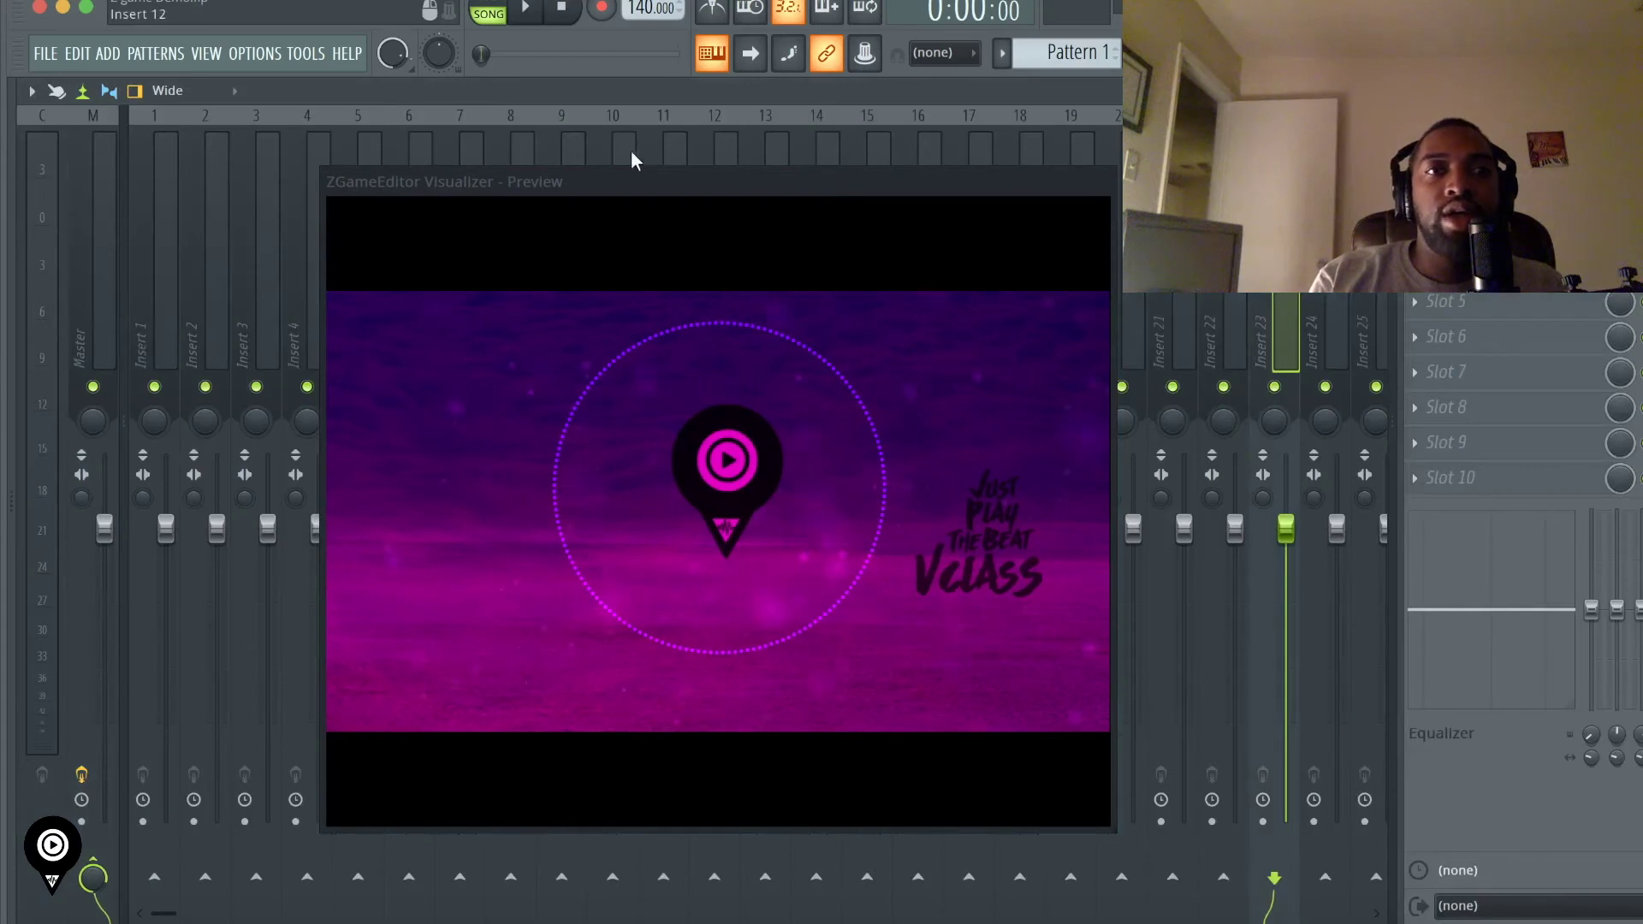
left_click(98, 279)
left_click_drag(612, 180, 501, 178)
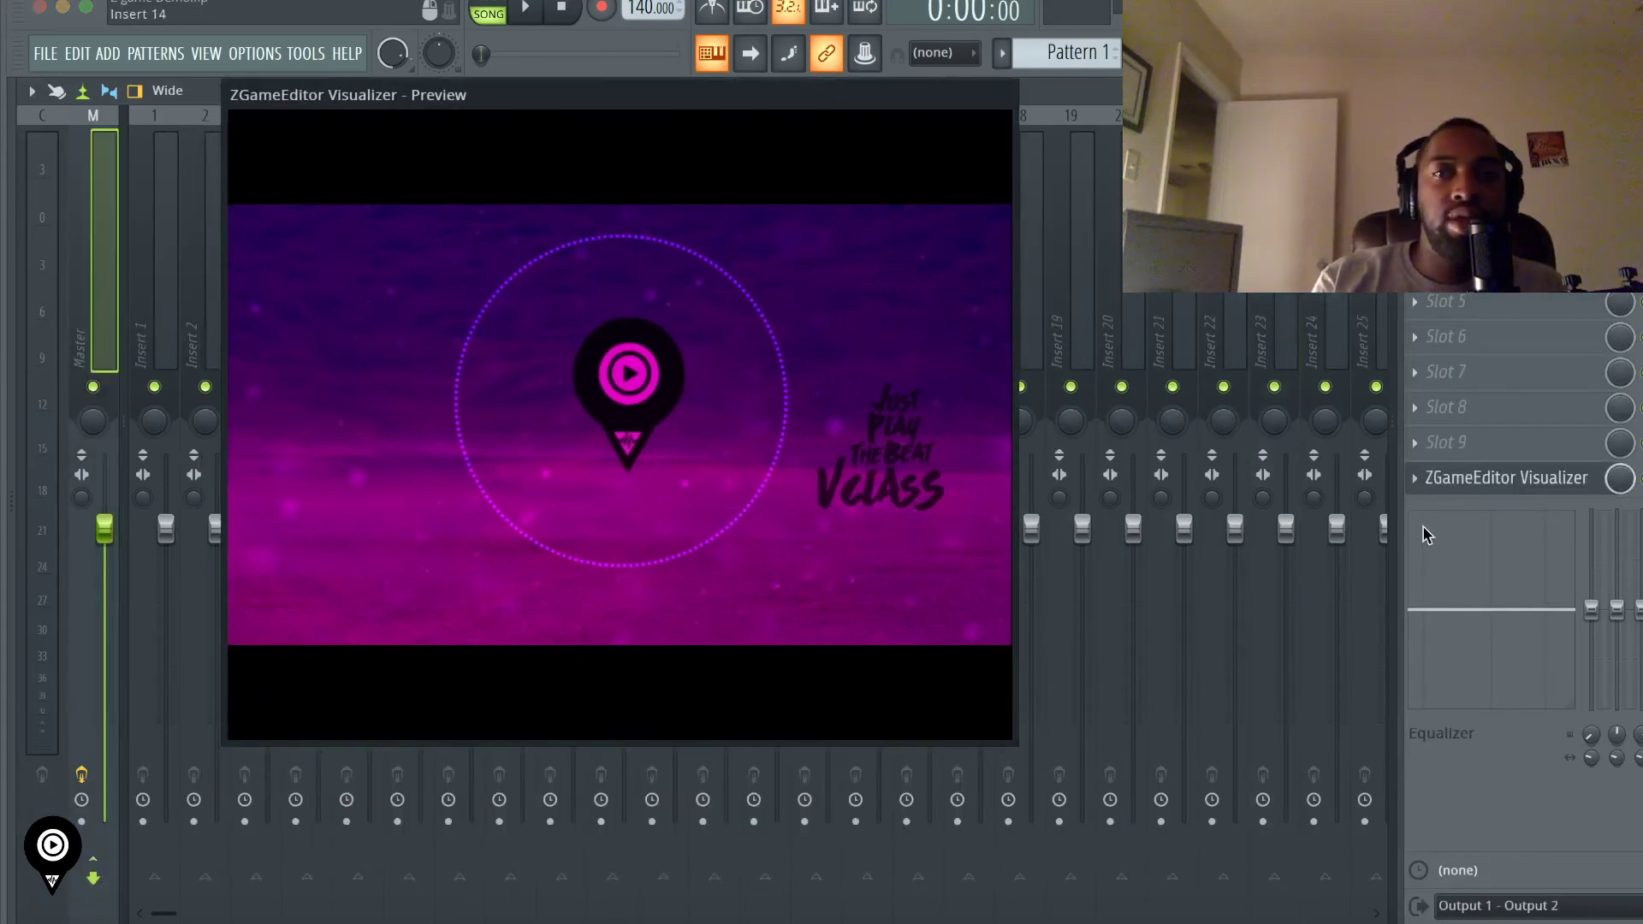
- Reopen the ZGameEditor Visualizer settings from the Master track's effect slot 10 and place the settings and preview windows apart
left_click(1478, 493)
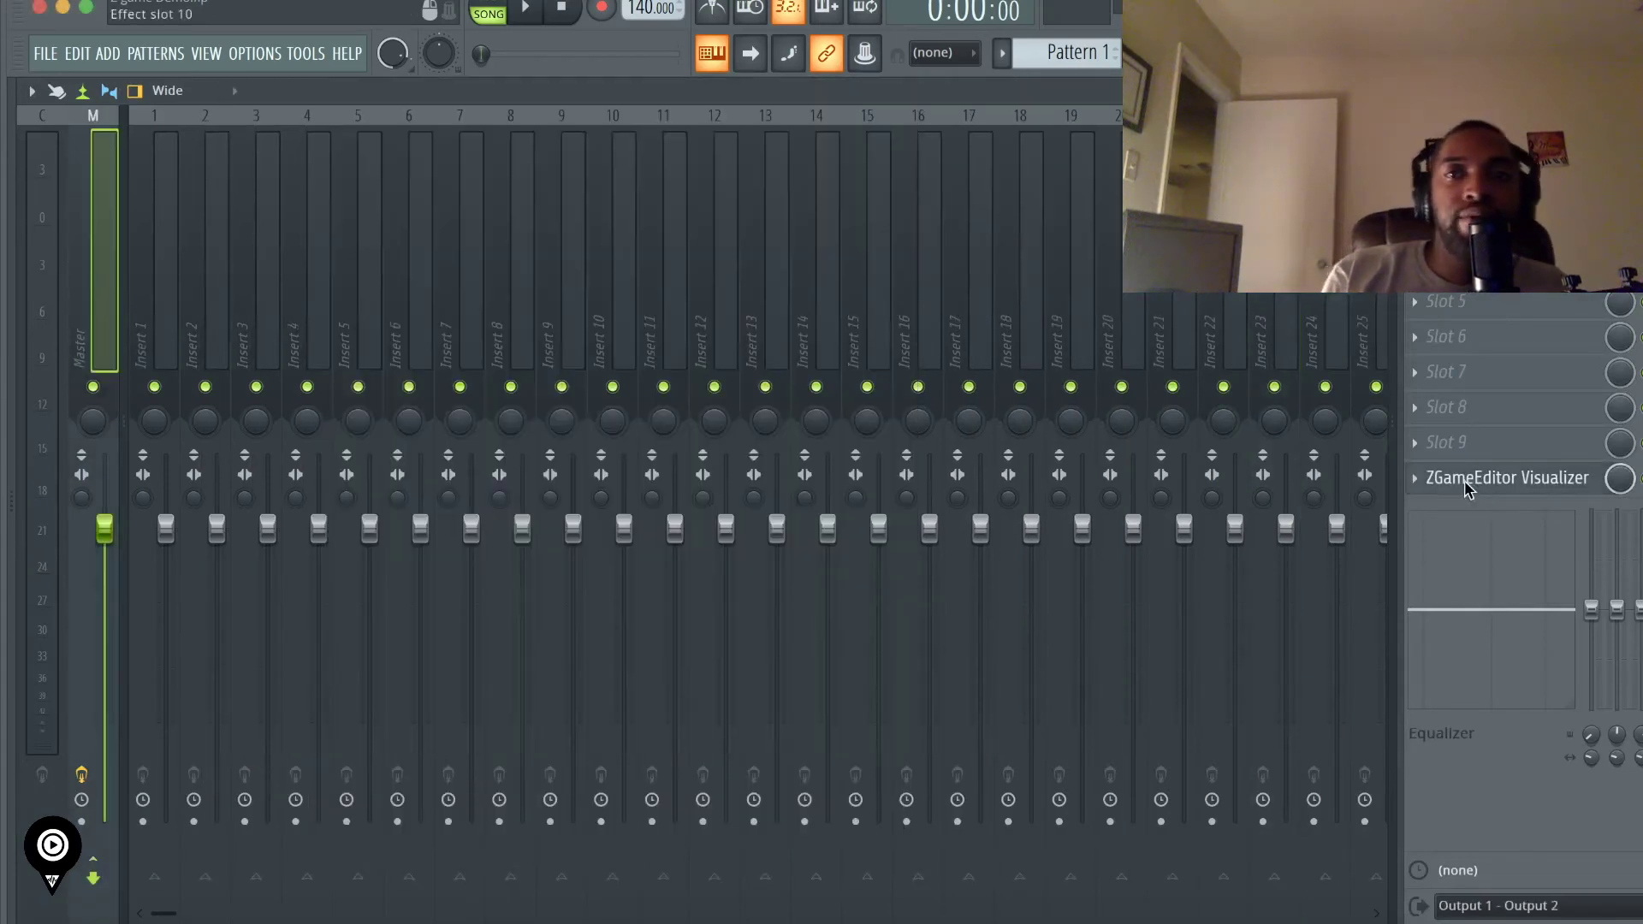
left_click(1469, 489)
right_click(1469, 490)
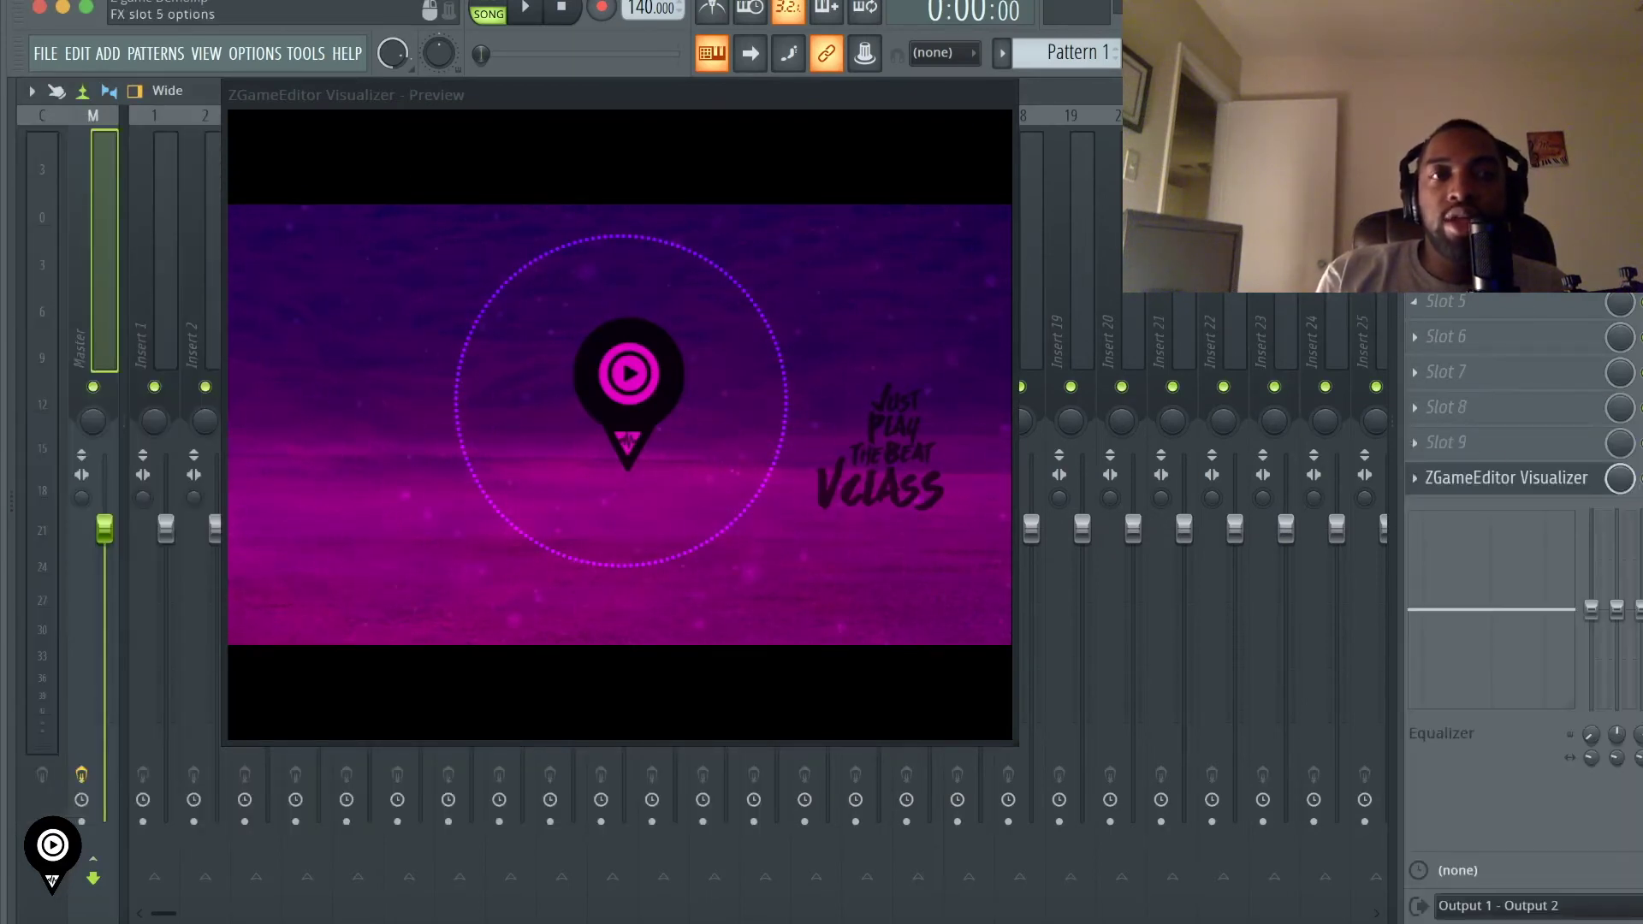
left_click(1513, 485)
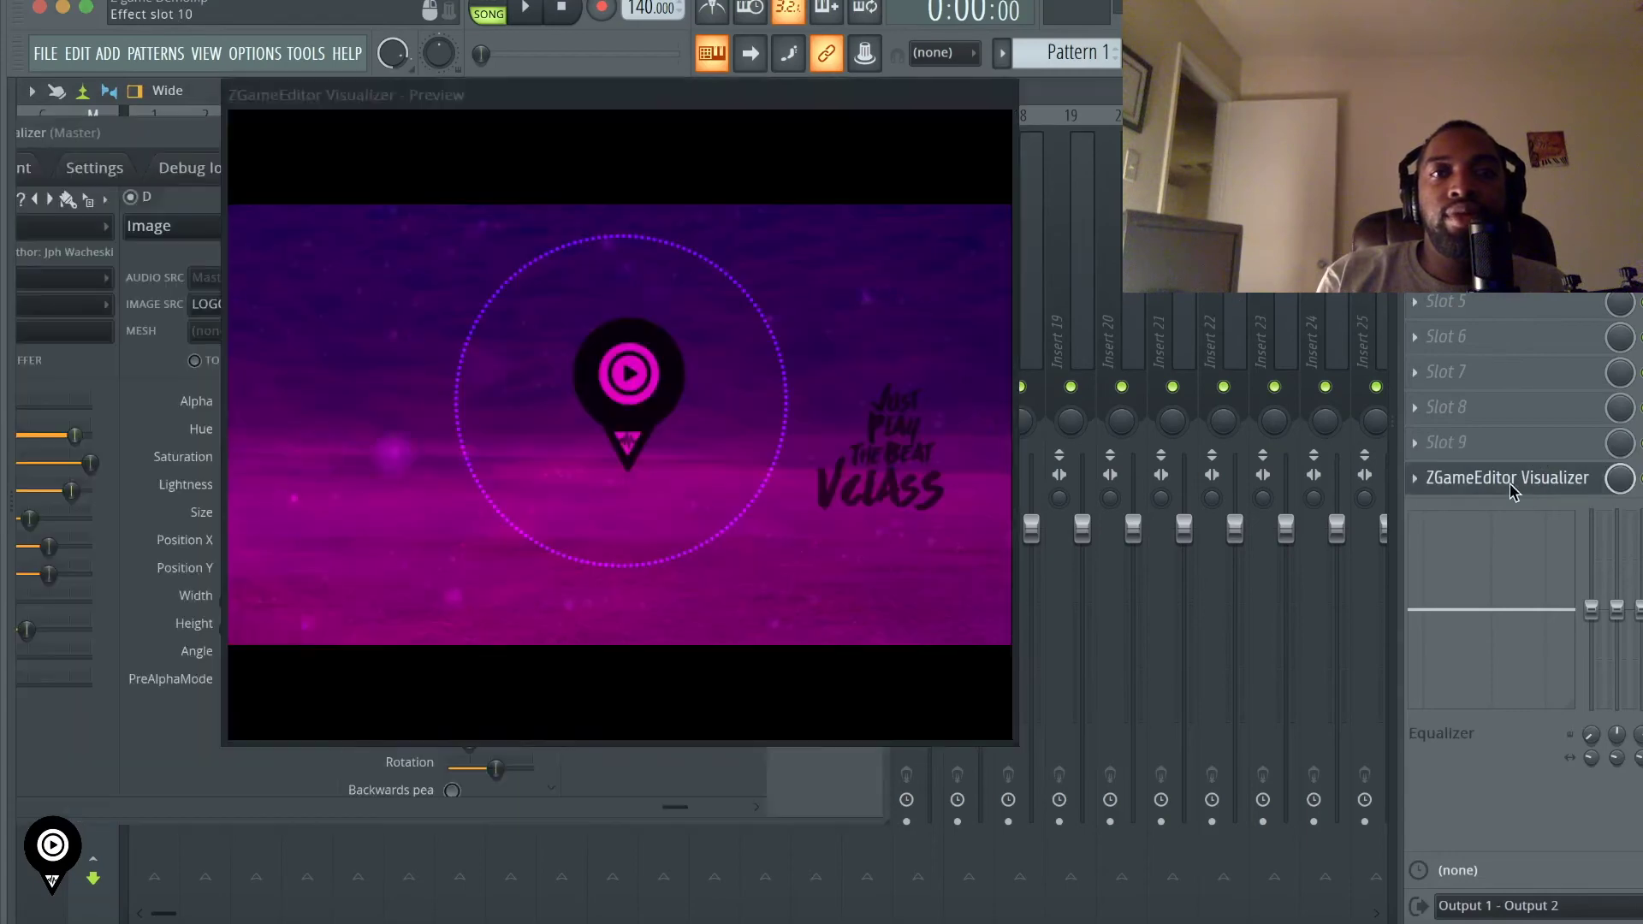
left_click_drag(628, 101, 1514, 89)
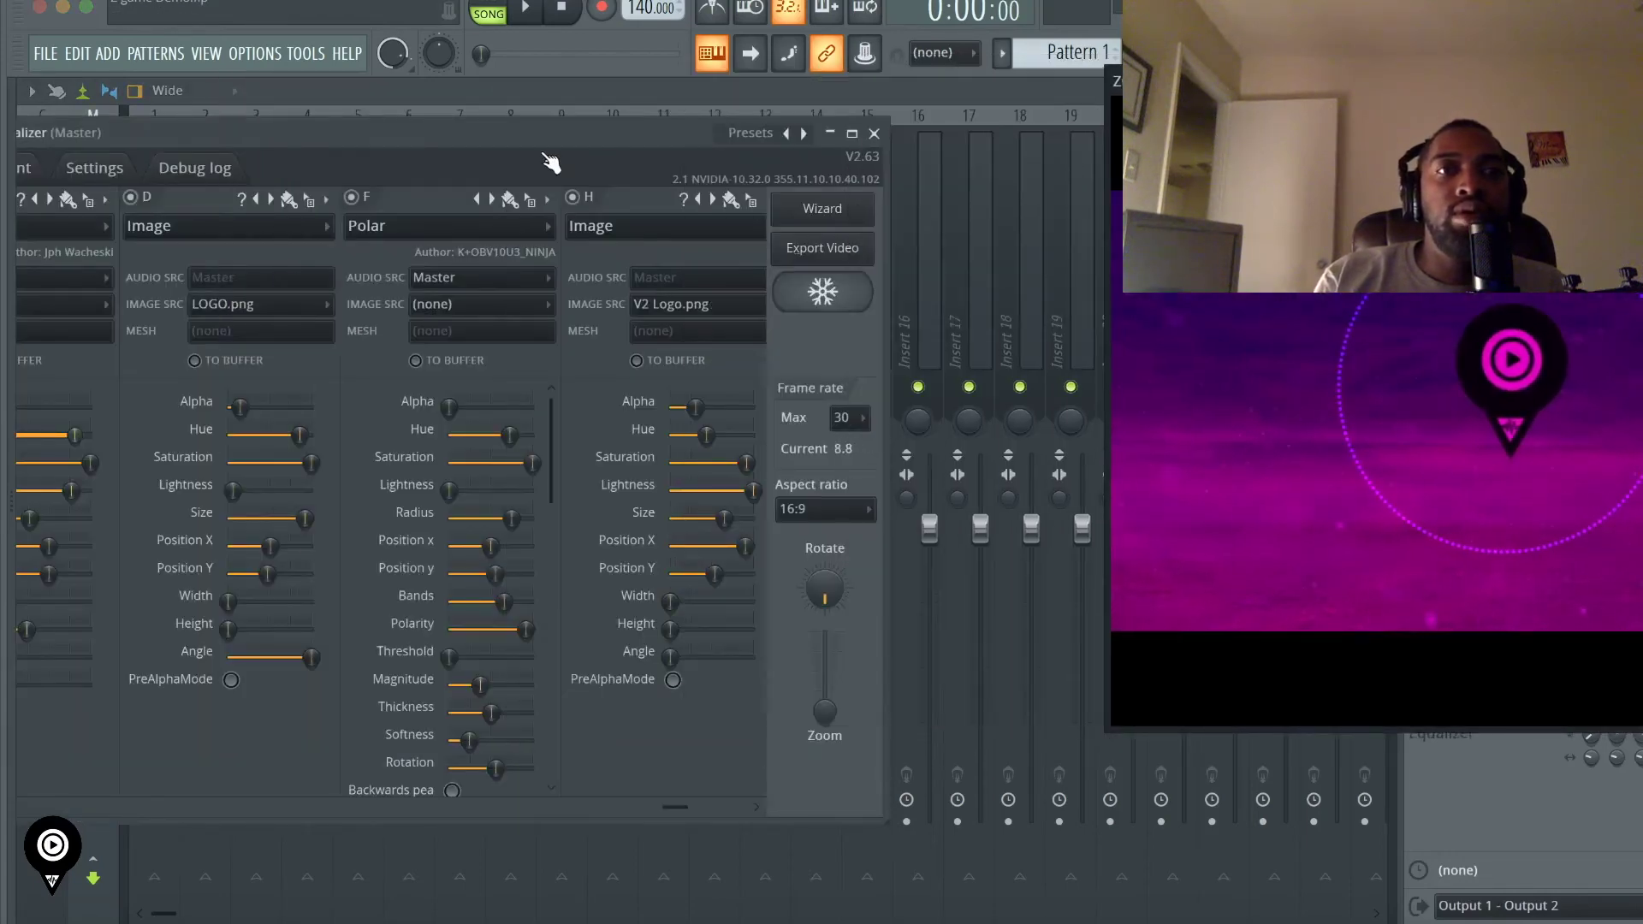
left_click_drag(481, 139, 813, 121)
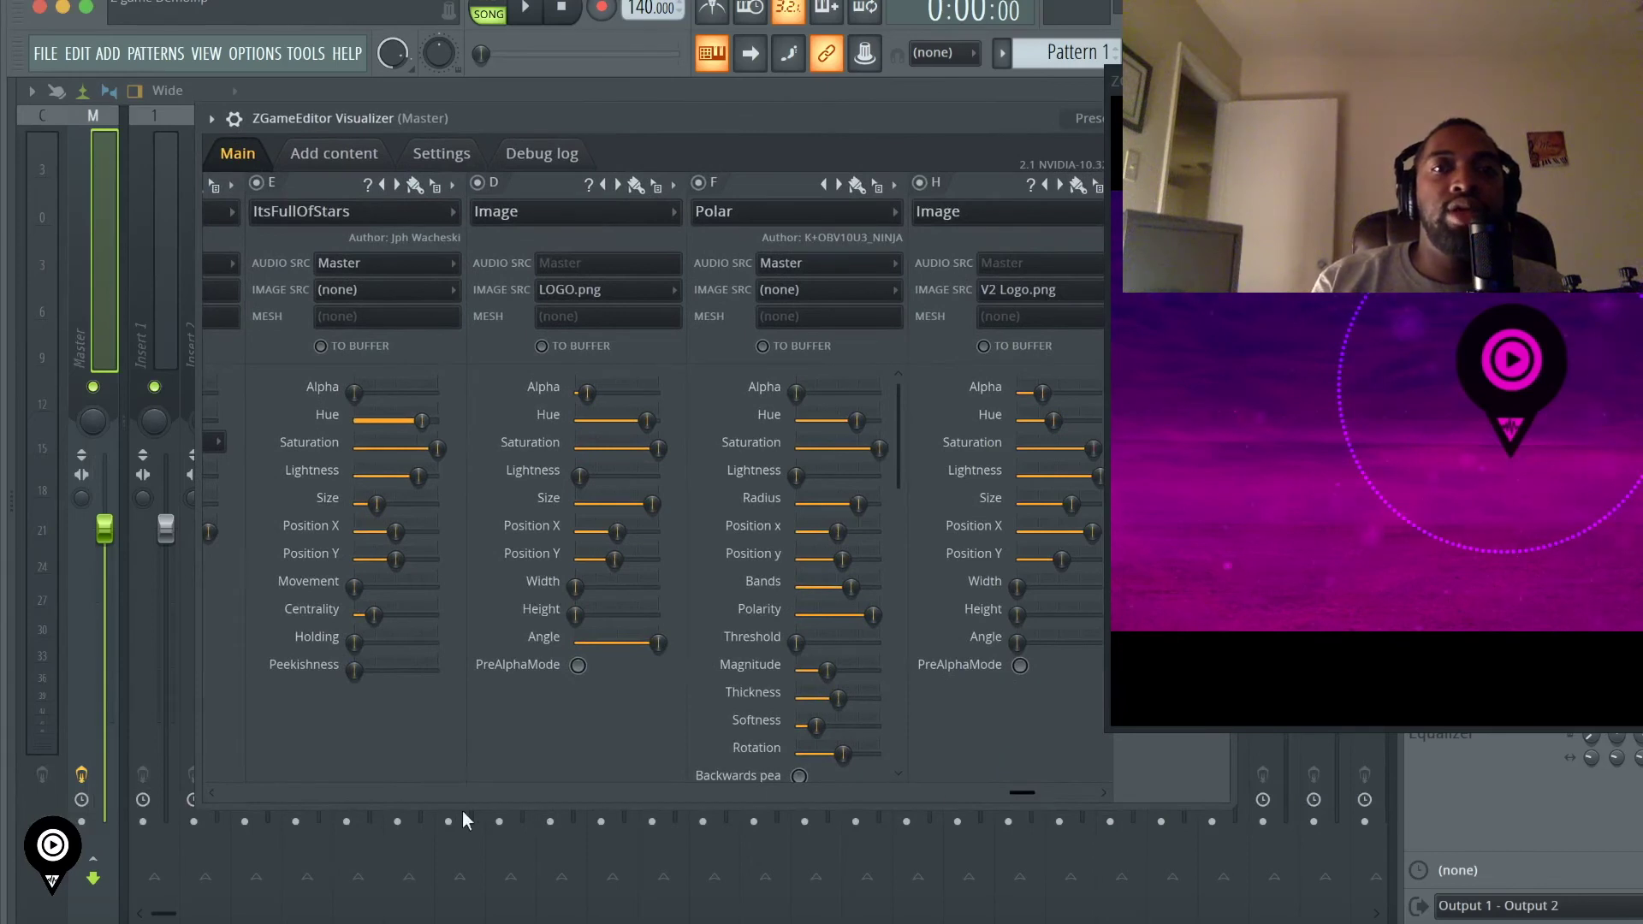
- Review the visualizer's layers, from the background images through AudioShake, stars and Polar to the V2 logo, alongside the preview
scroll(359, 800, "left", 8)
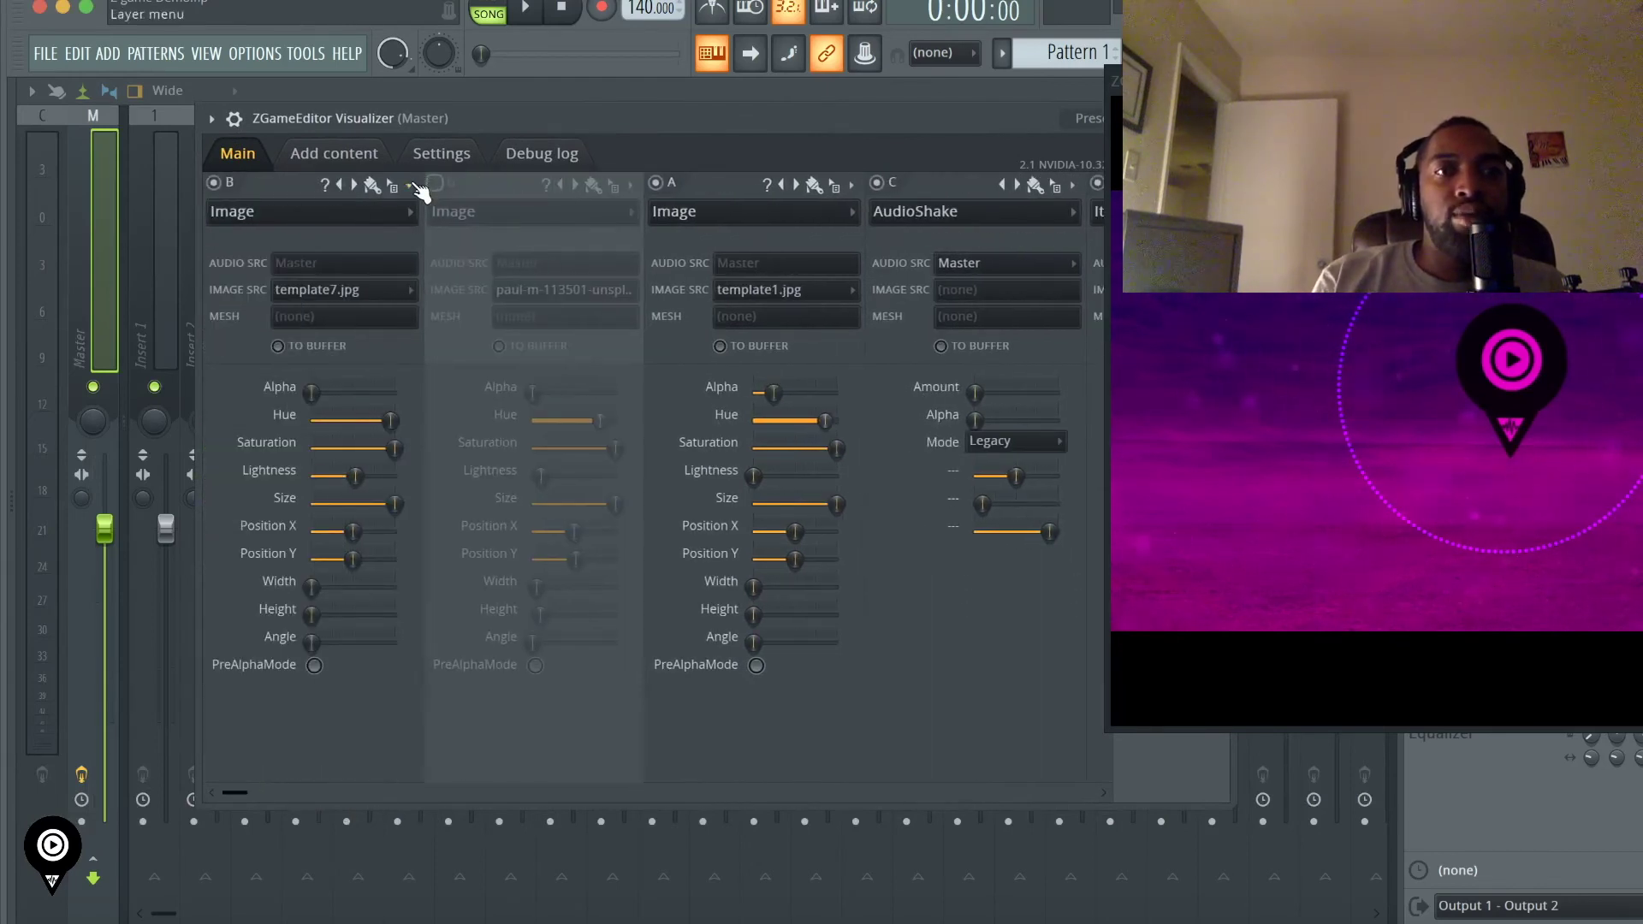
scroll(585, 718, "right", 5)
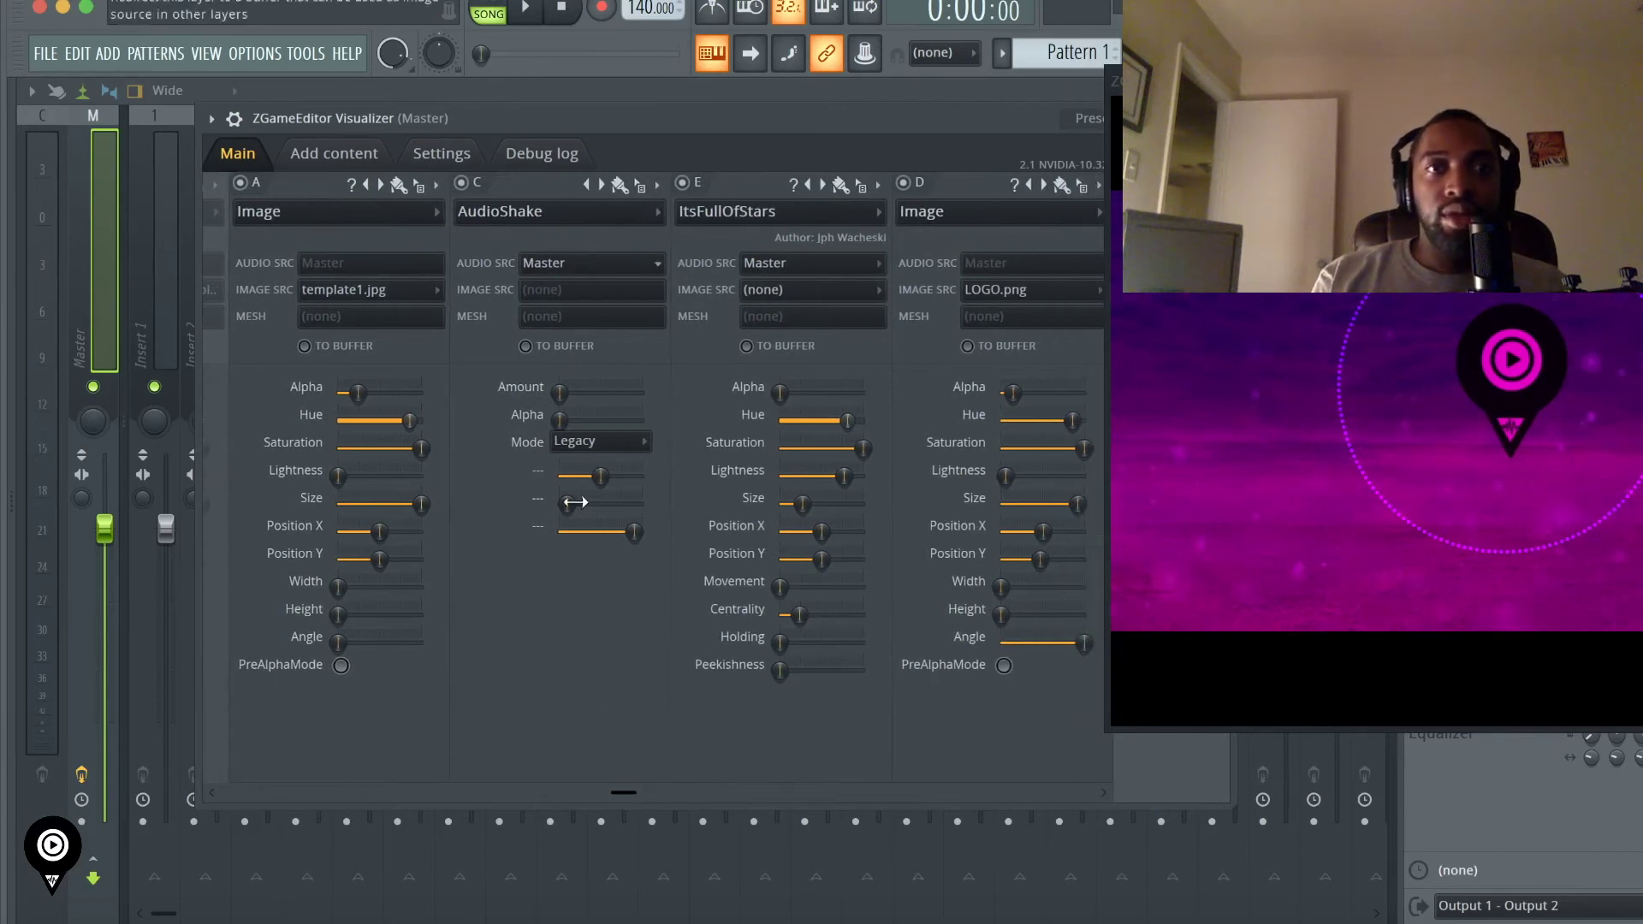
scroll(730, 642, "right", 2)
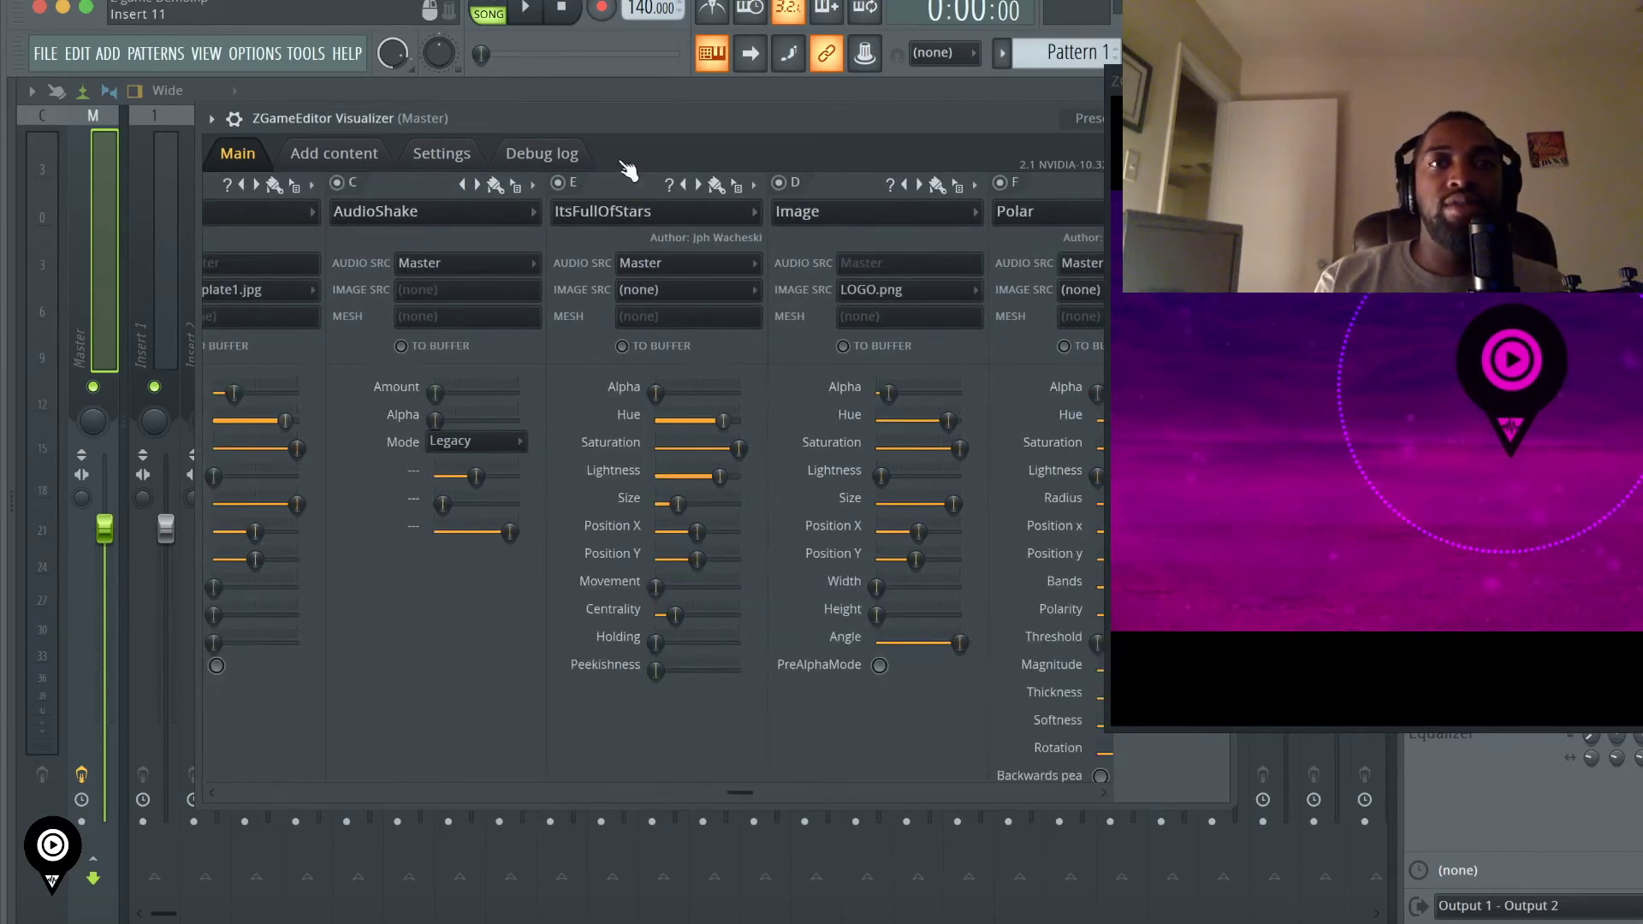
left_click_drag(1611, 247, 1235, 308)
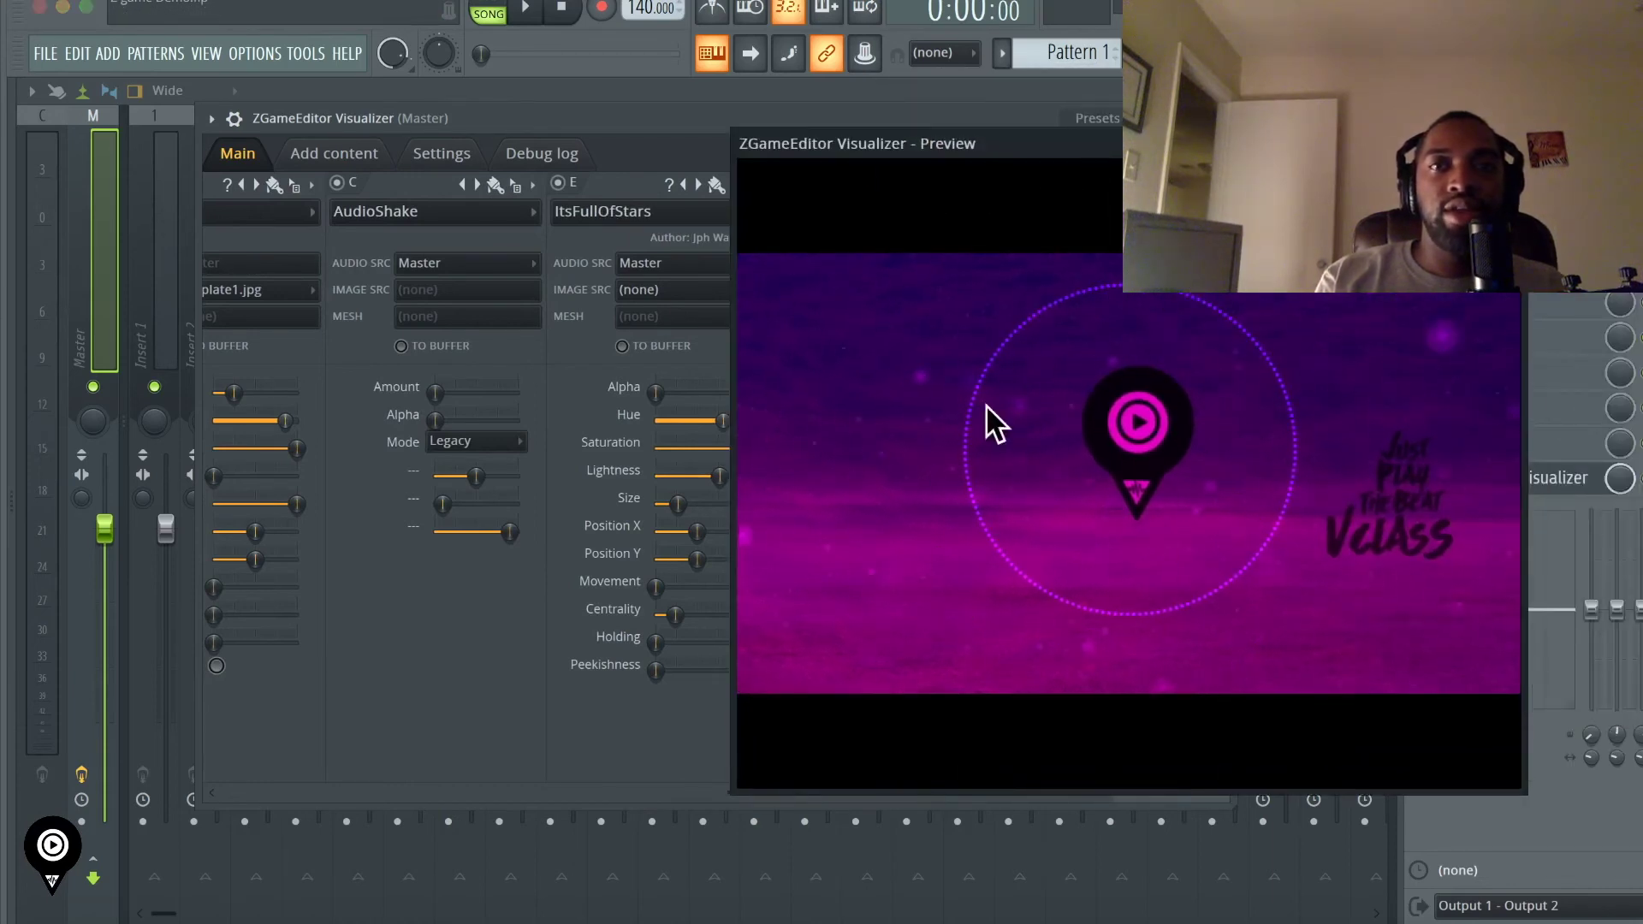
left_click(653, 140)
left_click_drag(966, 154, 1419, 318)
left_click_drag(760, 791, 1056, 795)
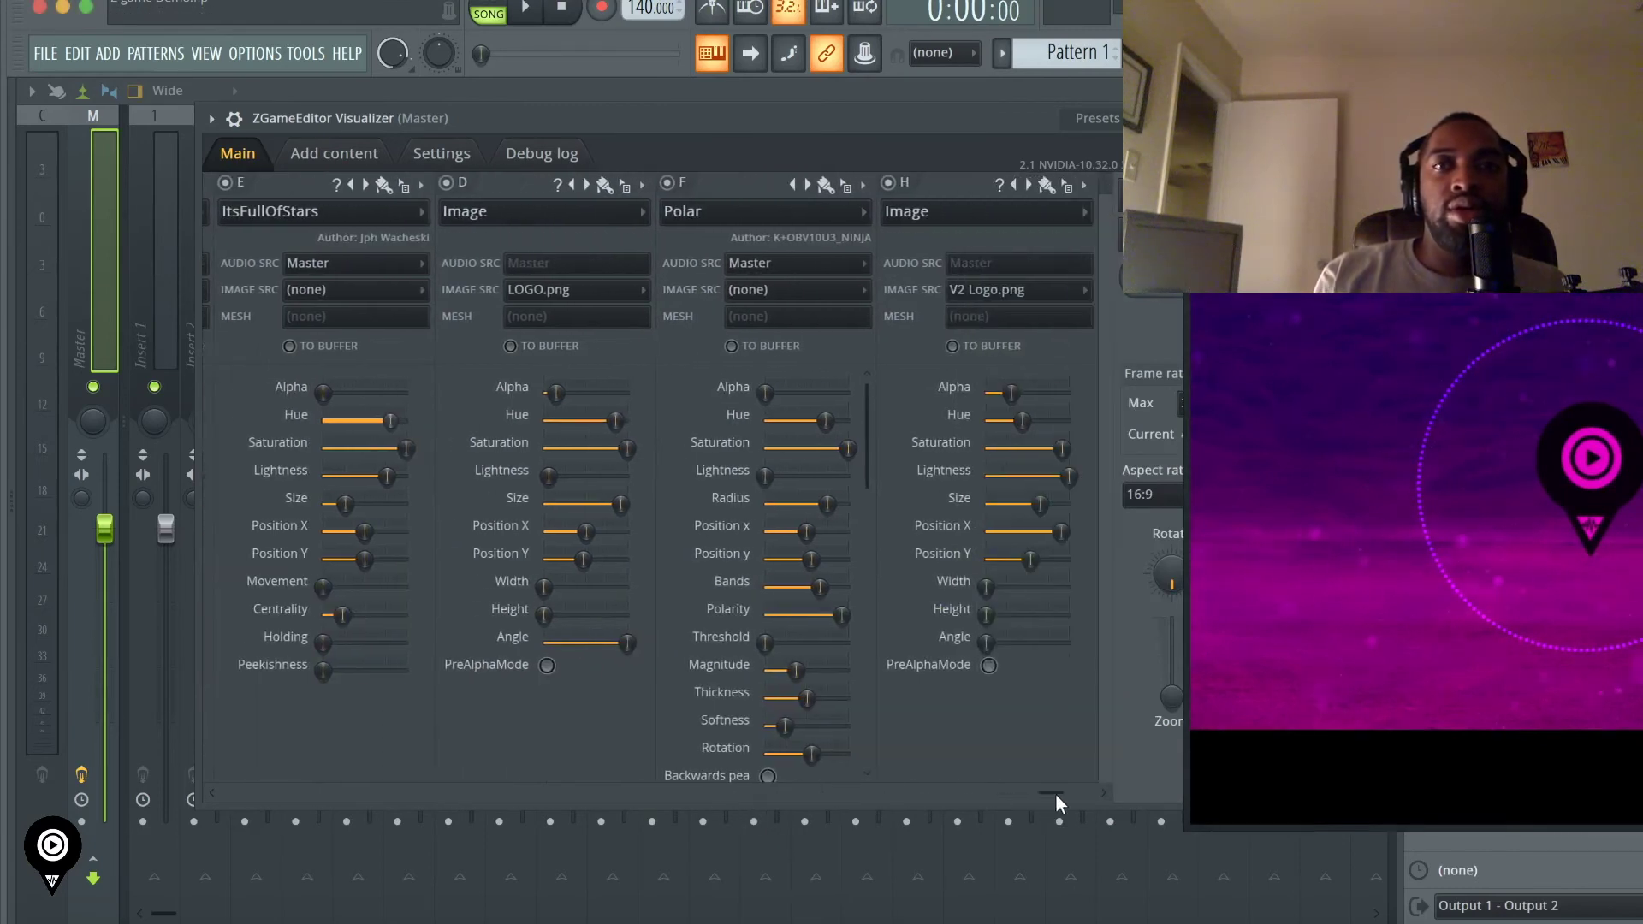
left_click_drag(1320, 558, 1071, 532)
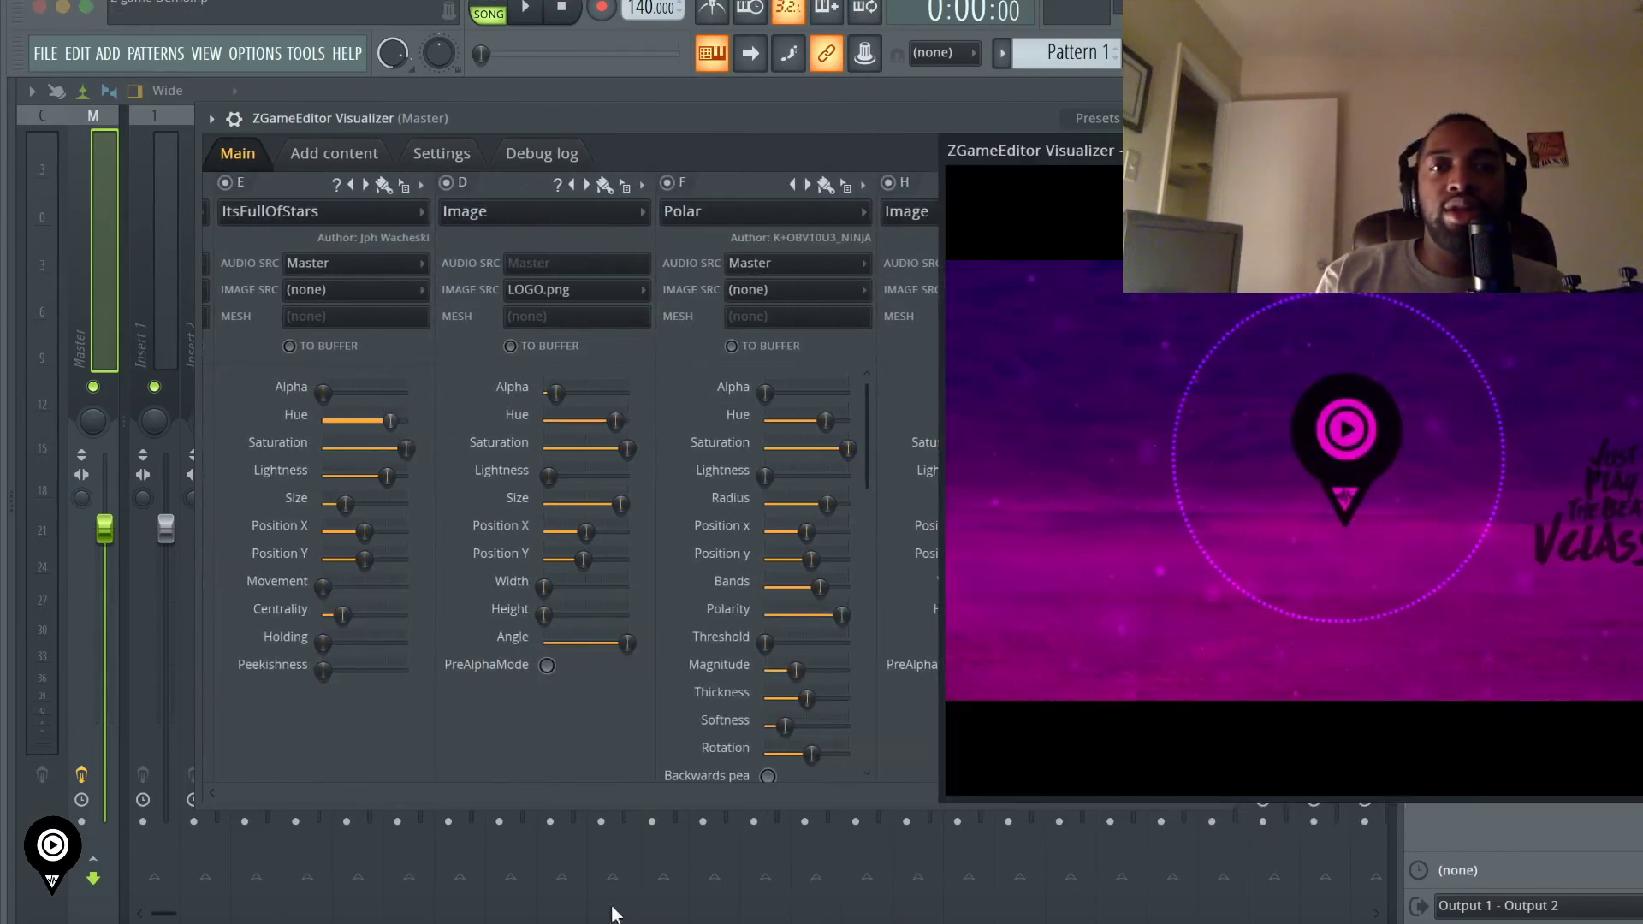
left_click_drag(824, 120, 588, 125)
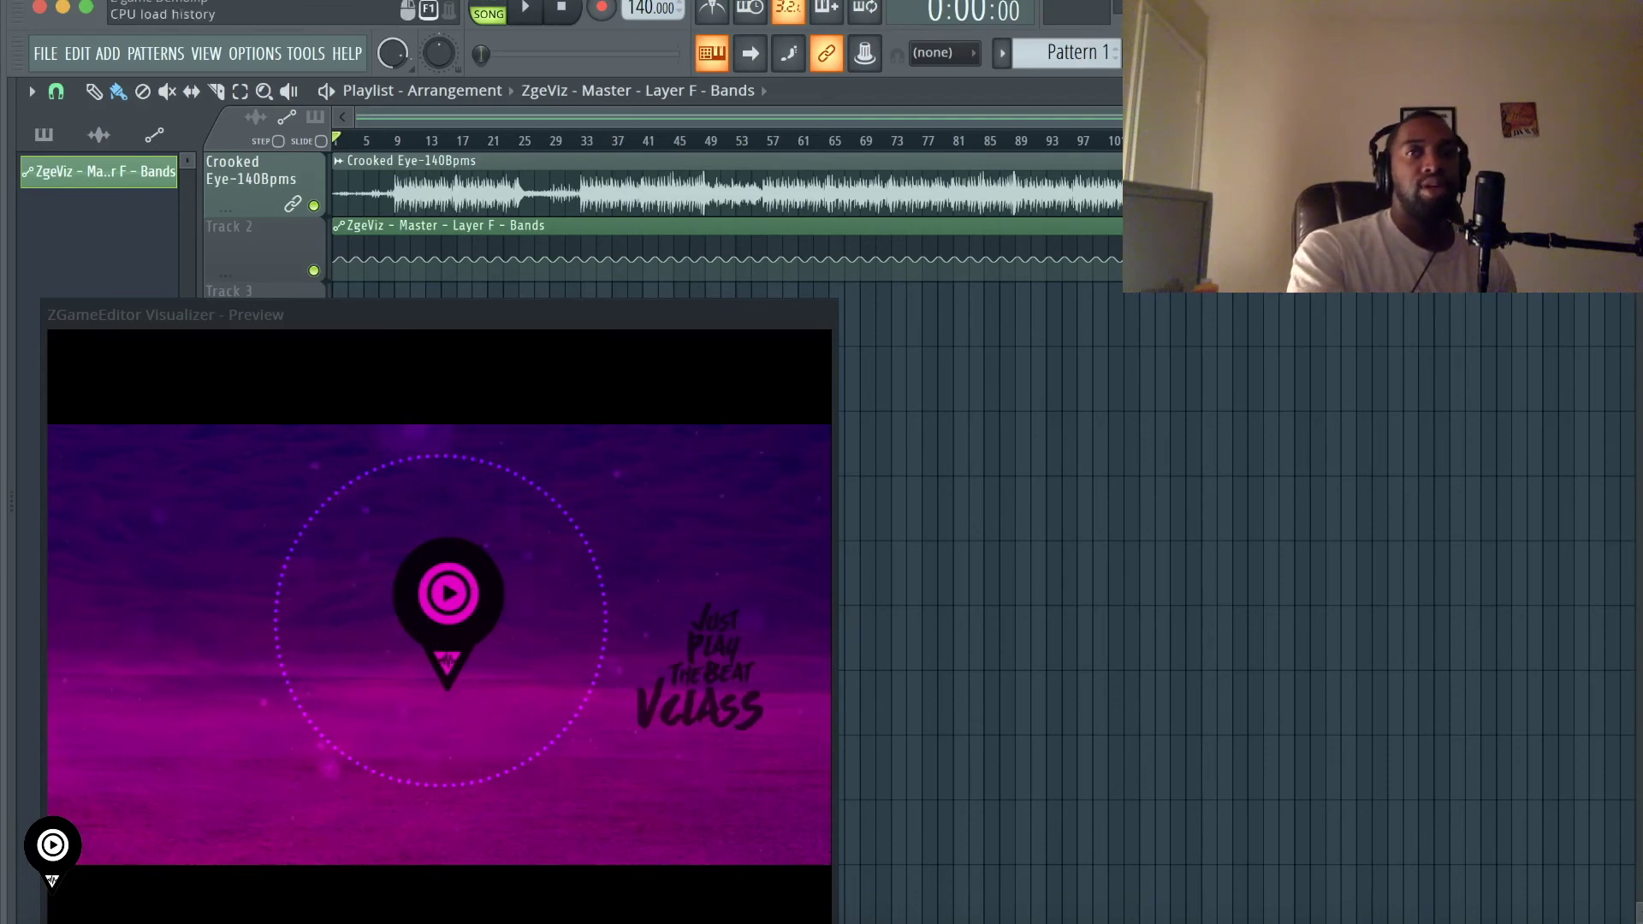
- Open the mixer and the visualizer in the Master track's slot 10, and move the preview clear of its settings
key("F6")
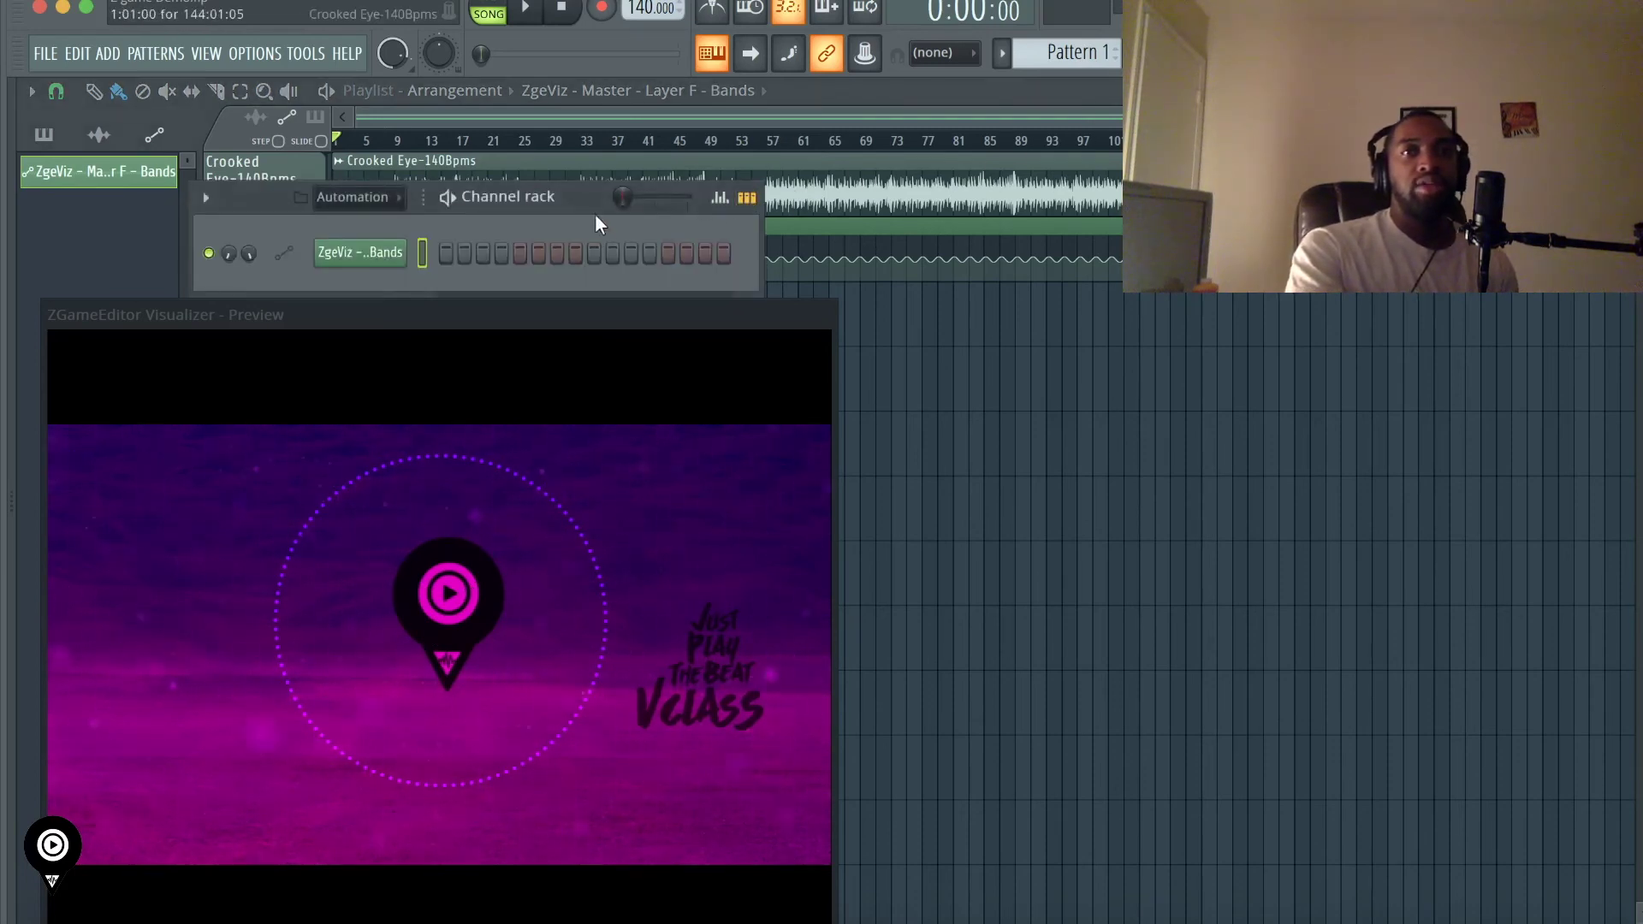
key("F9")
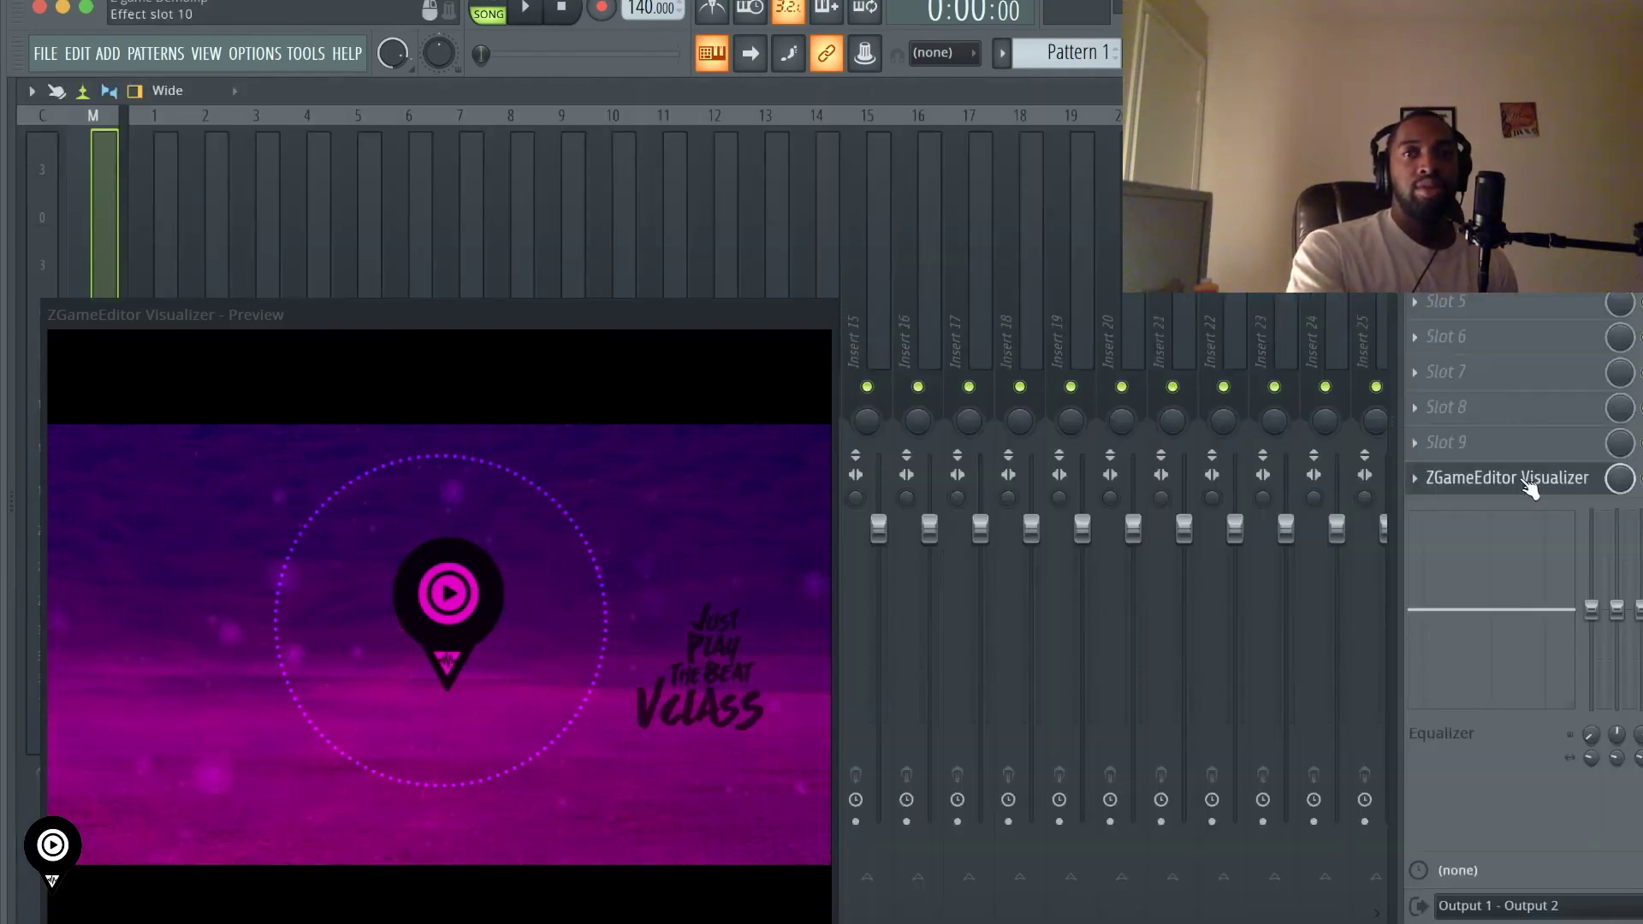
left_click(1528, 481)
left_click_drag(569, 327, 1425, 176)
- Create an automation clip for the Position Y parameter of layer D, the LOGO.png image
scroll(440, 484, "left", 3)
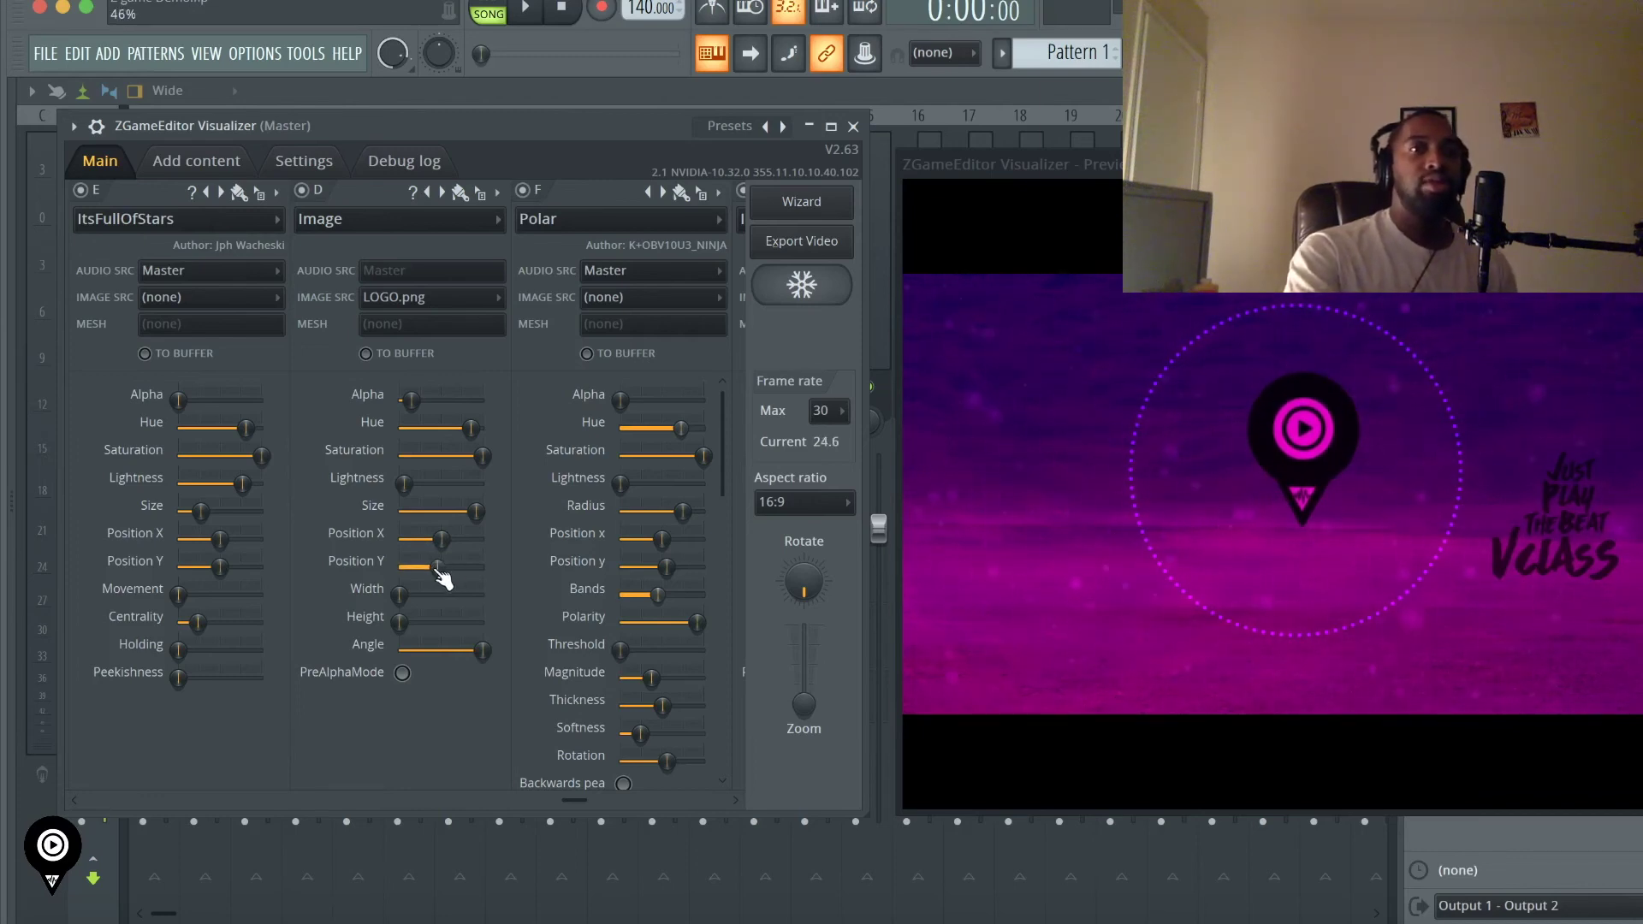
right_click(433, 568)
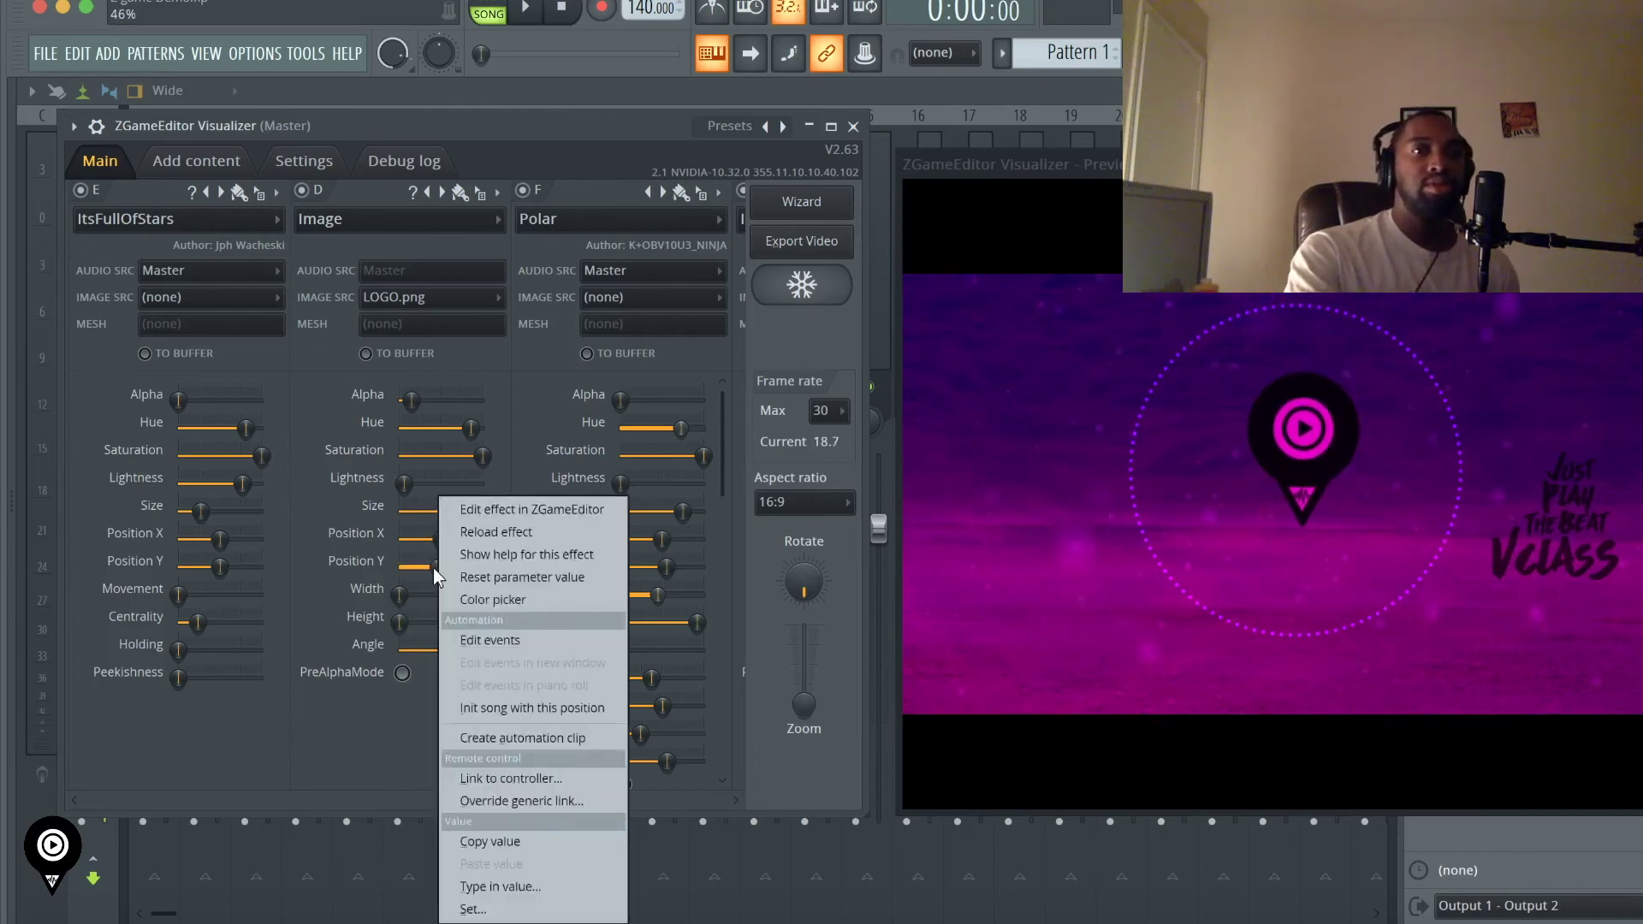
left_click(515, 737)
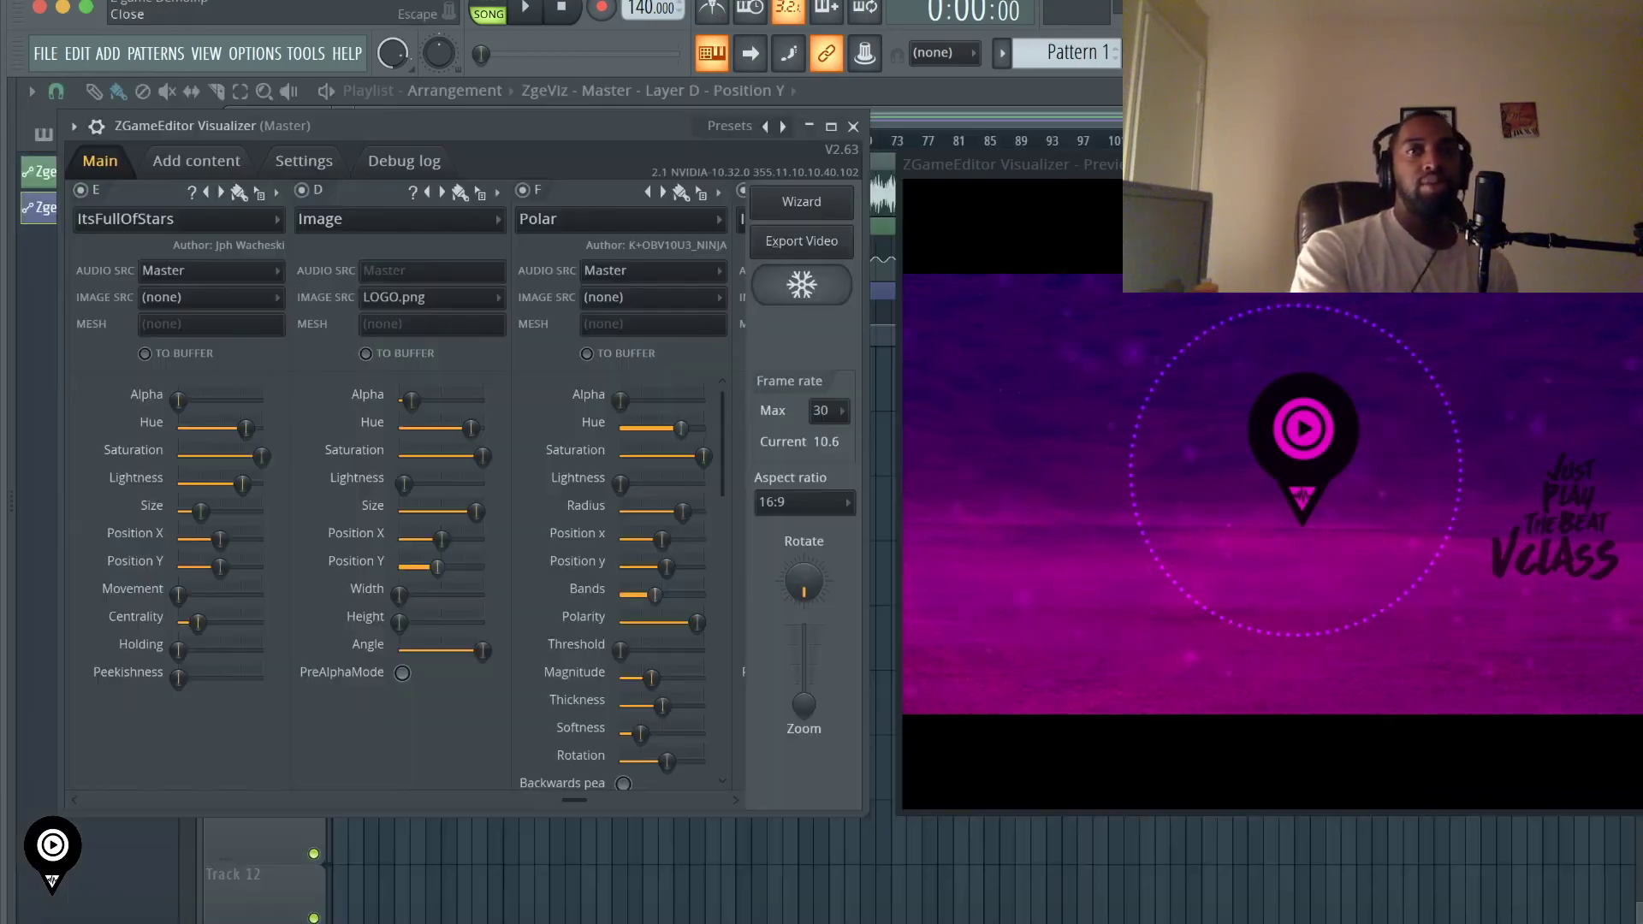
- Set the end point of the Position Y automation clip to Wave mode and play the song to check the logo's movement
left_click_drag(1317, 168, 719, 404)
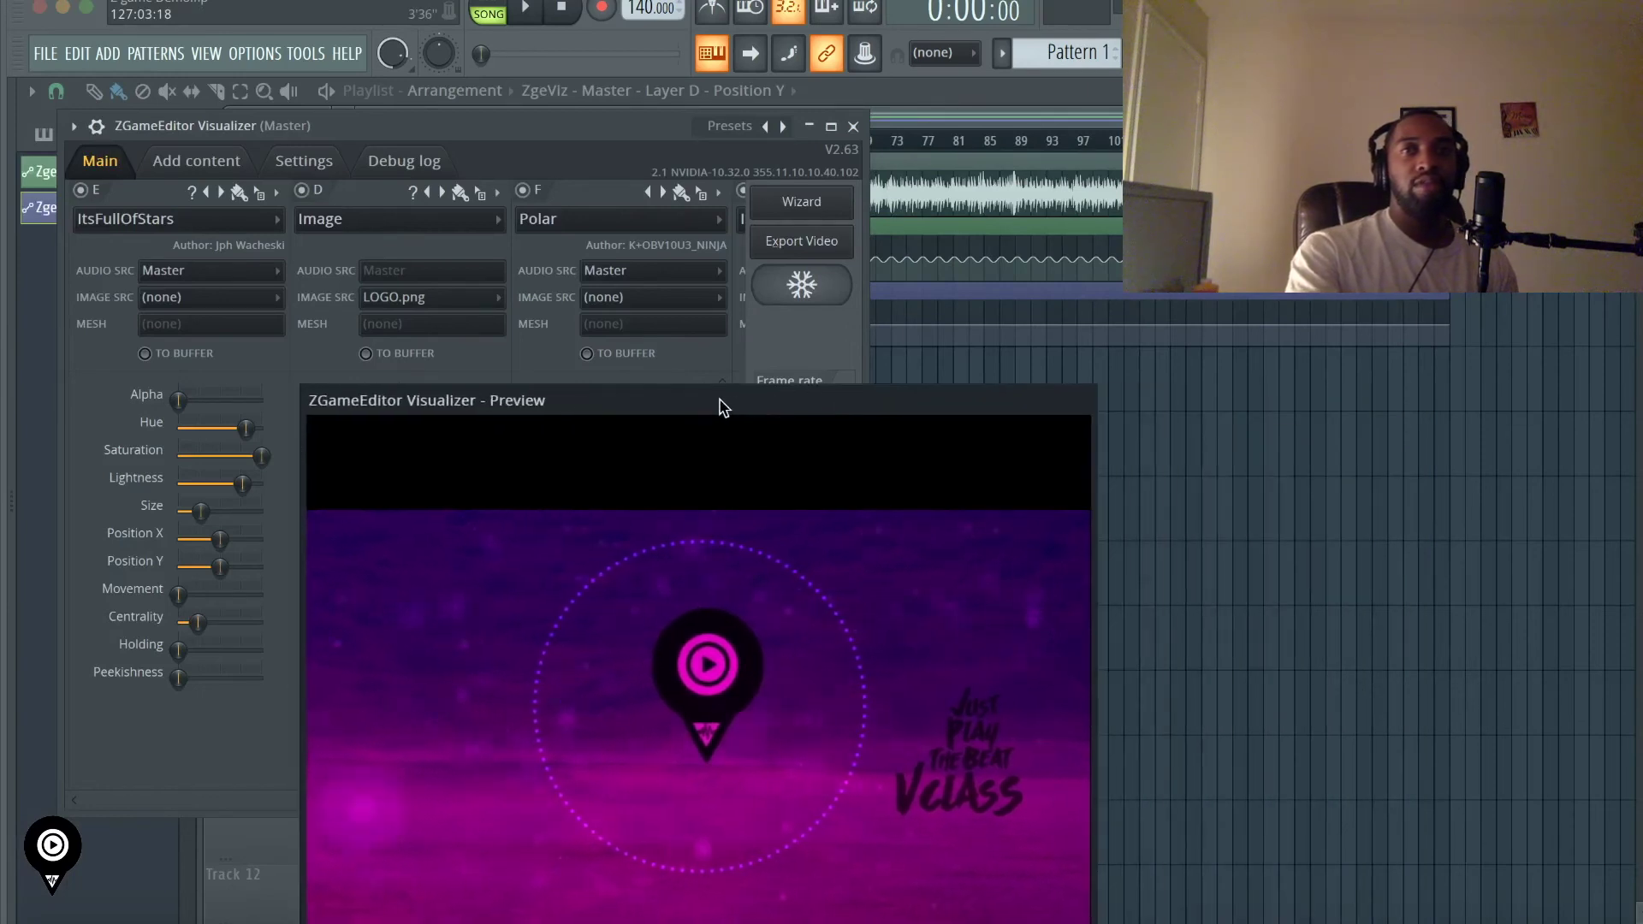
left_click(1461, 330)
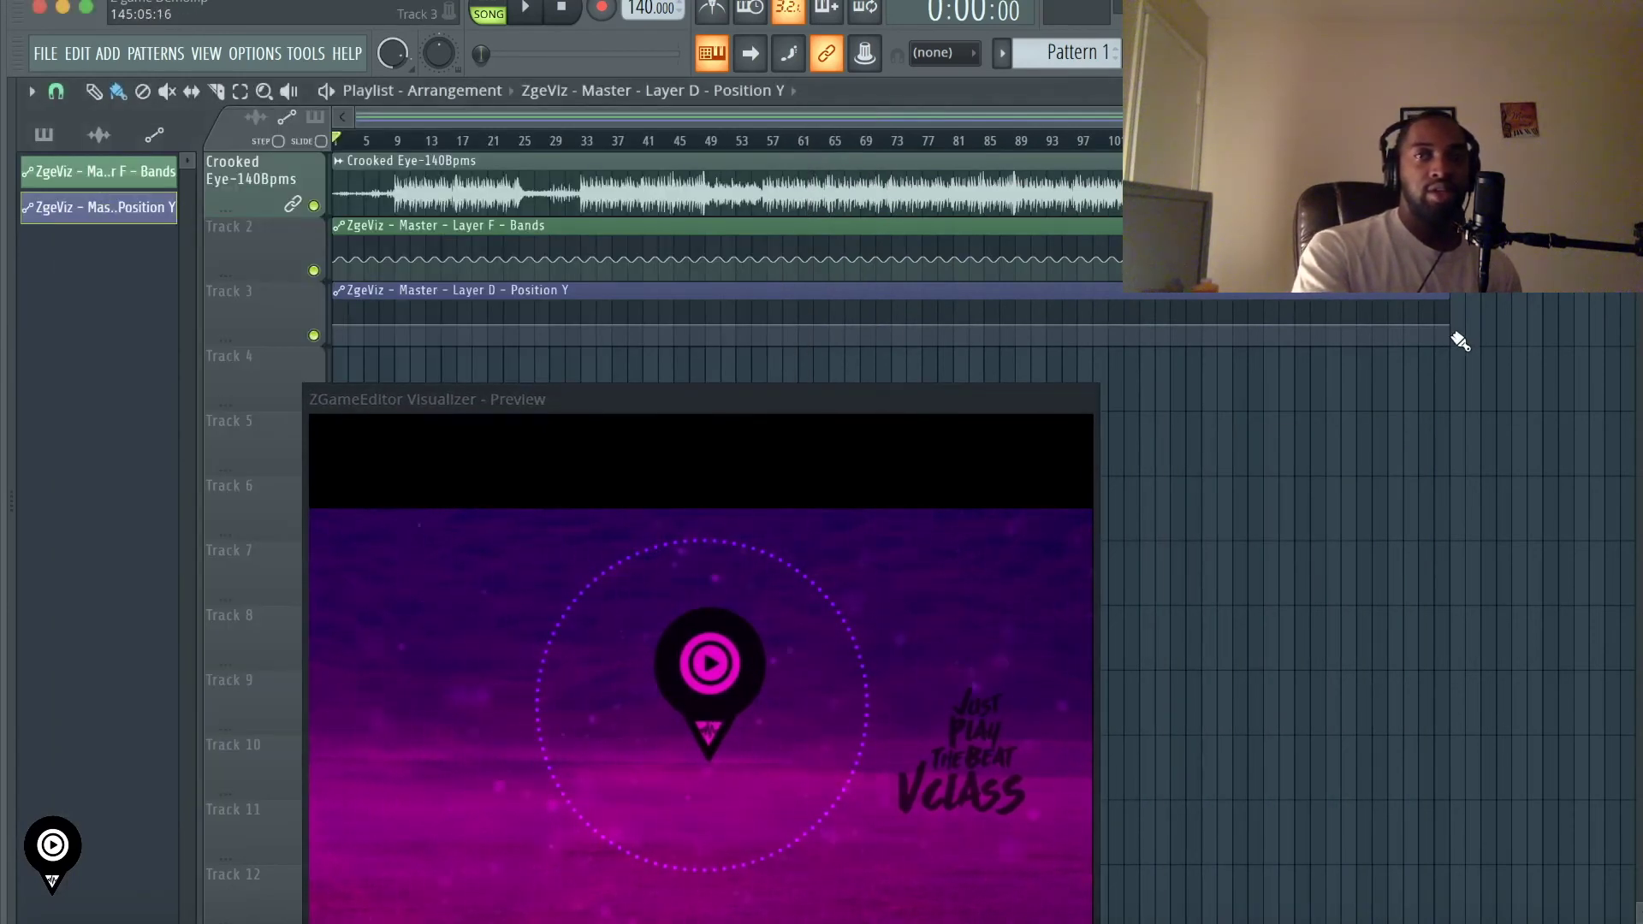
right_click(1452, 324)
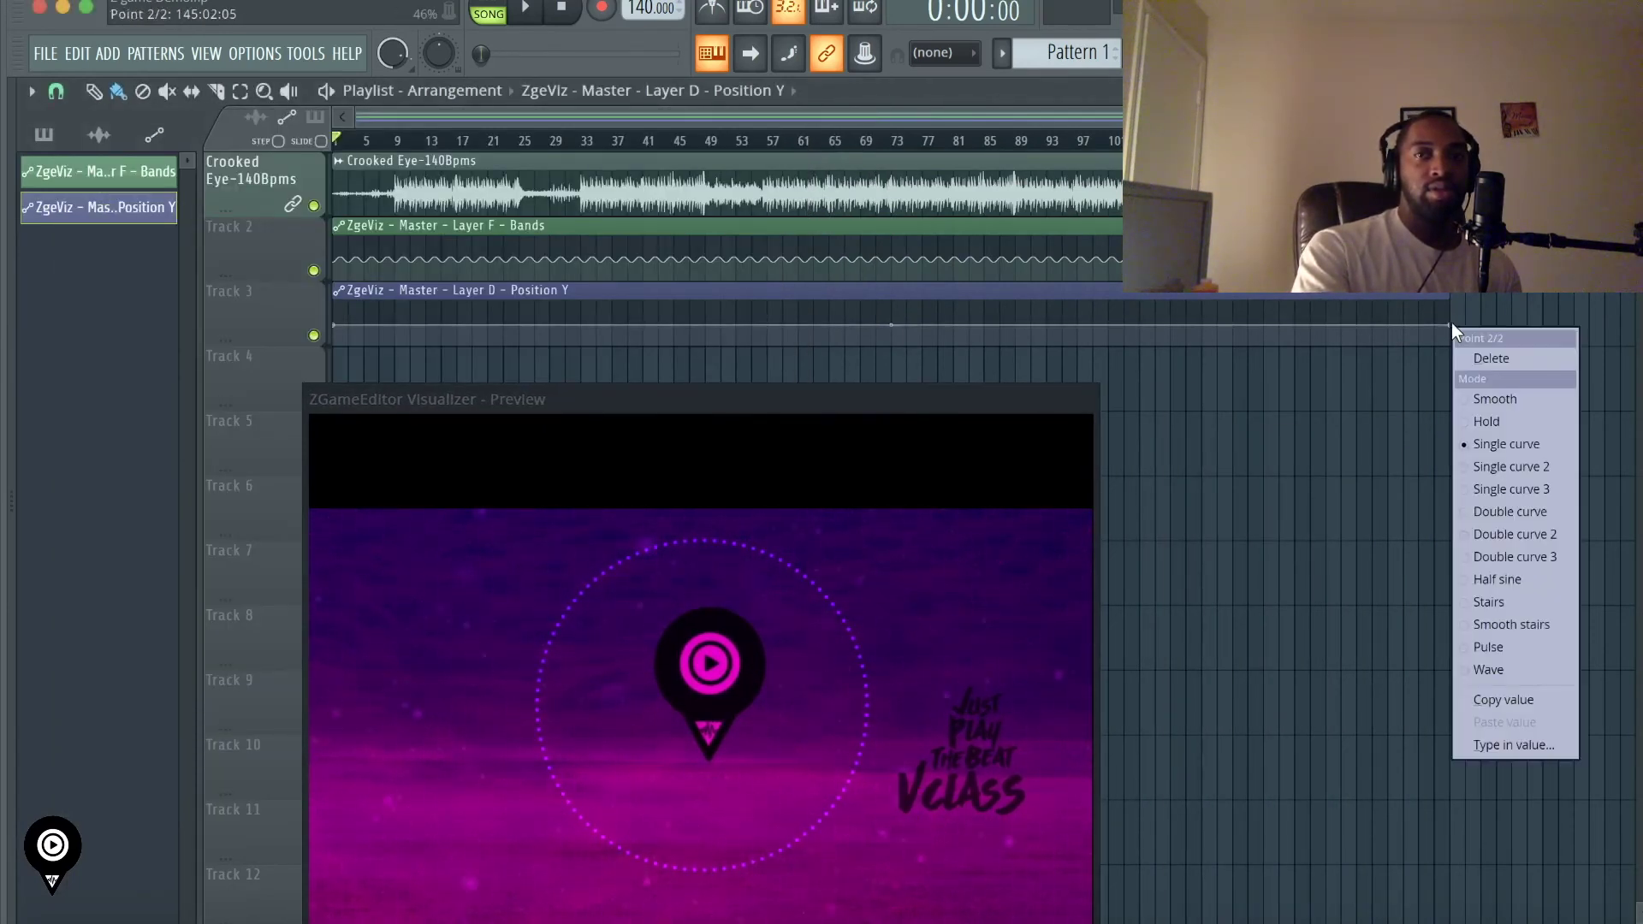
left_click(1494, 674)
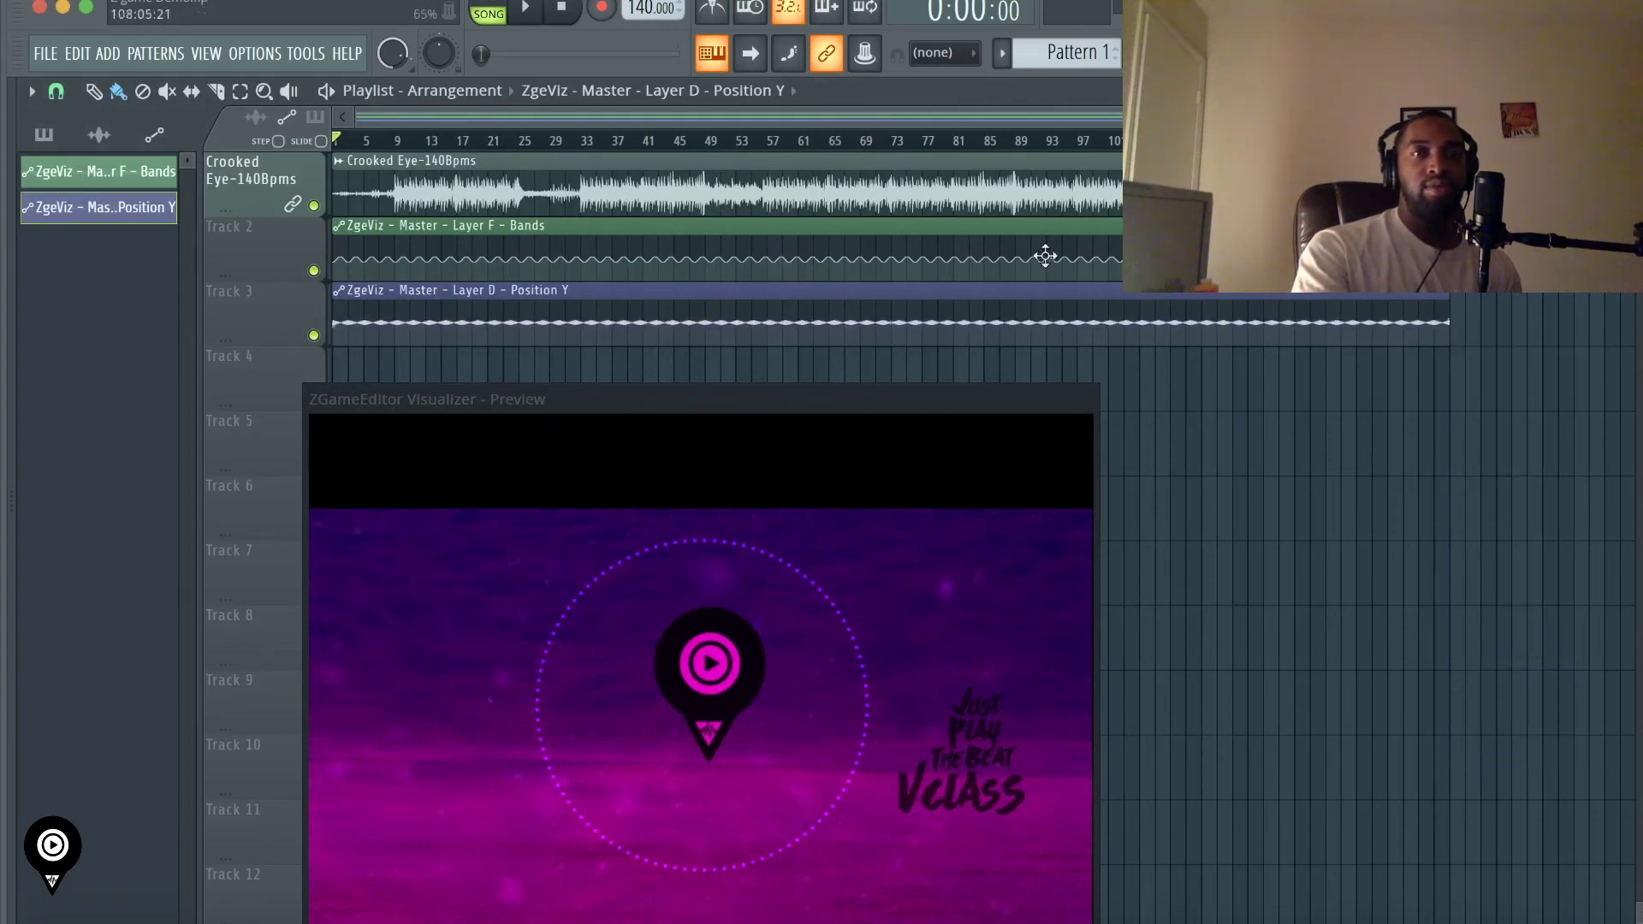
left_click(541, 9)
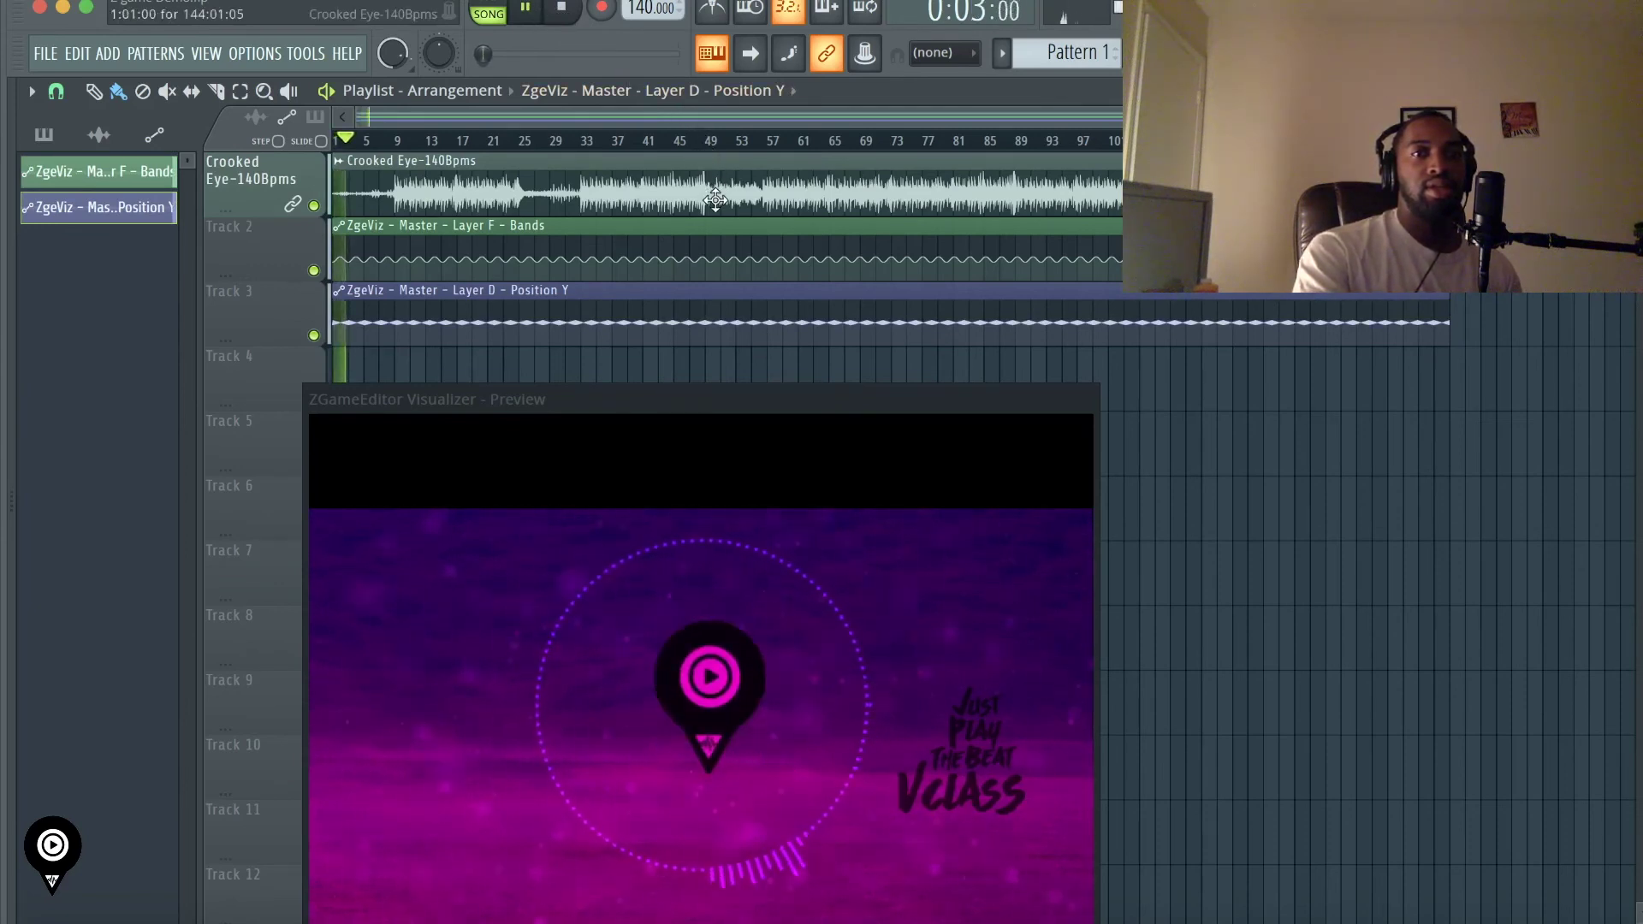
left_click(562, 8)
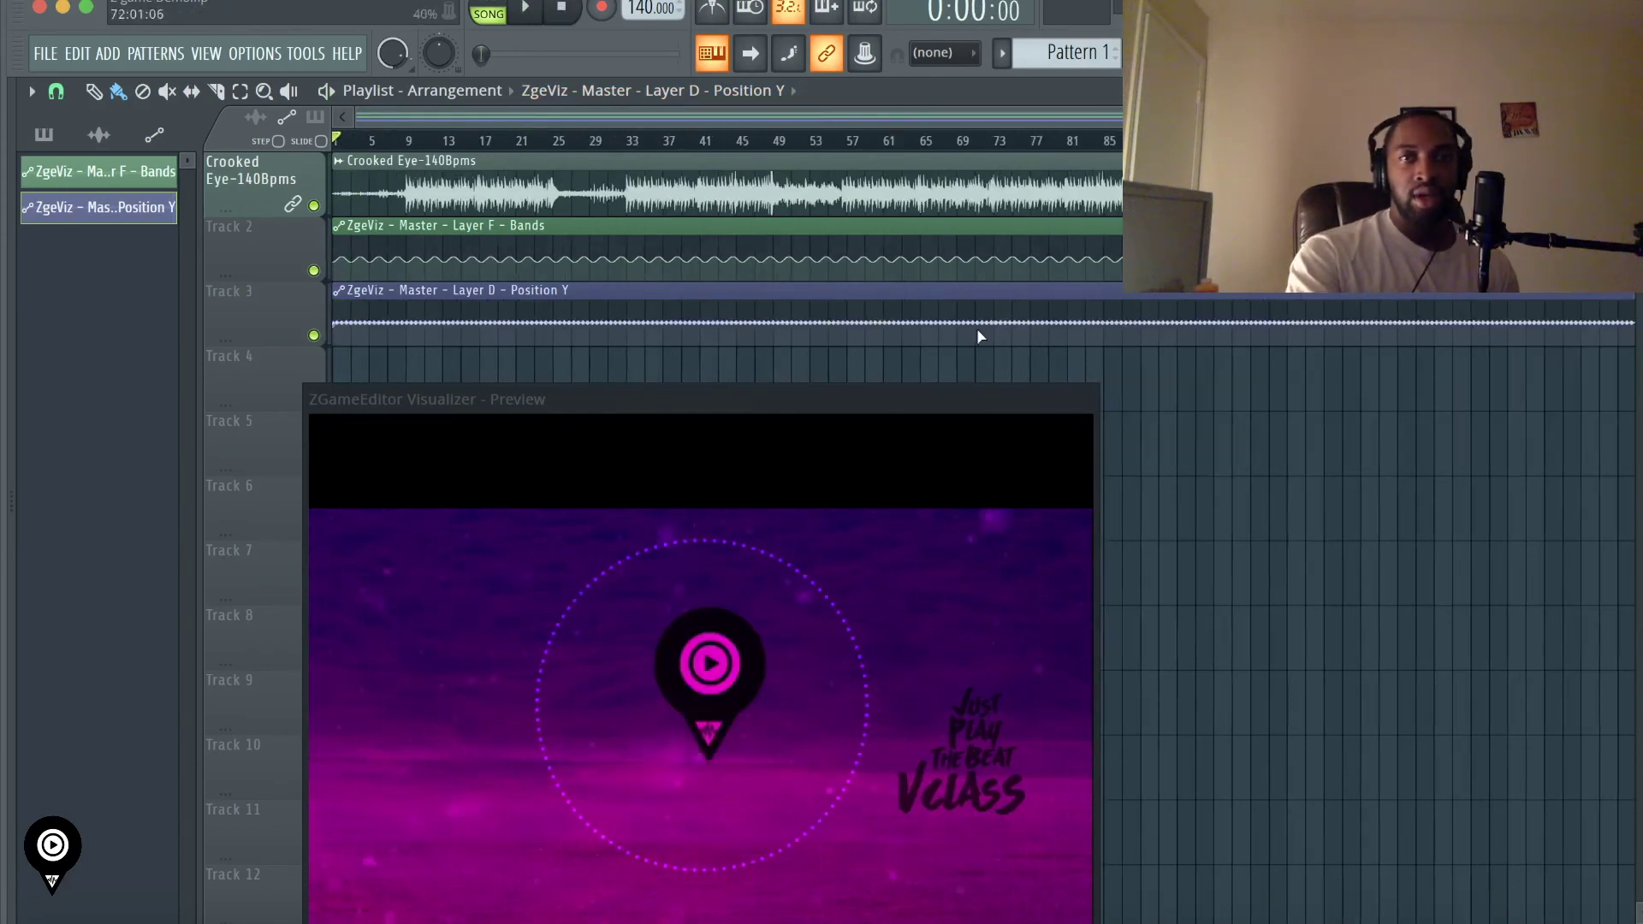
- Adjust the tension of the Position Y wave to give fewer, wider cycles and play the song
left_click_drag(1000, 319, 1001, 267)
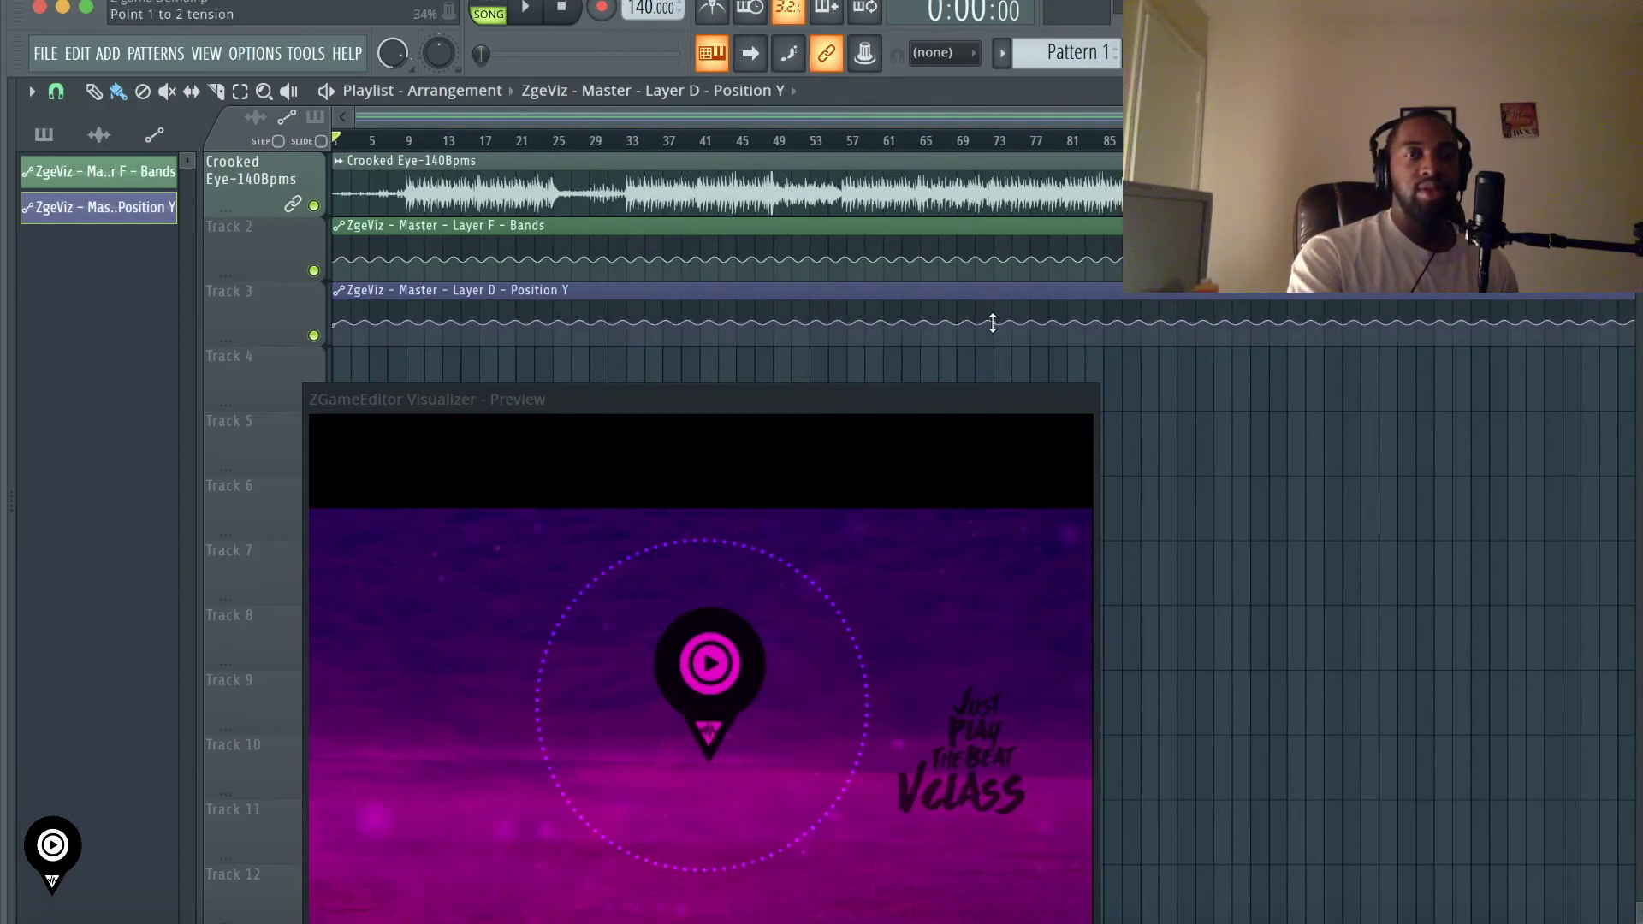
mouse_move(993, 323)
left_mouse_down()
mouse_move(993, 303)
mouse_move(992, 324)
left_mouse_up()
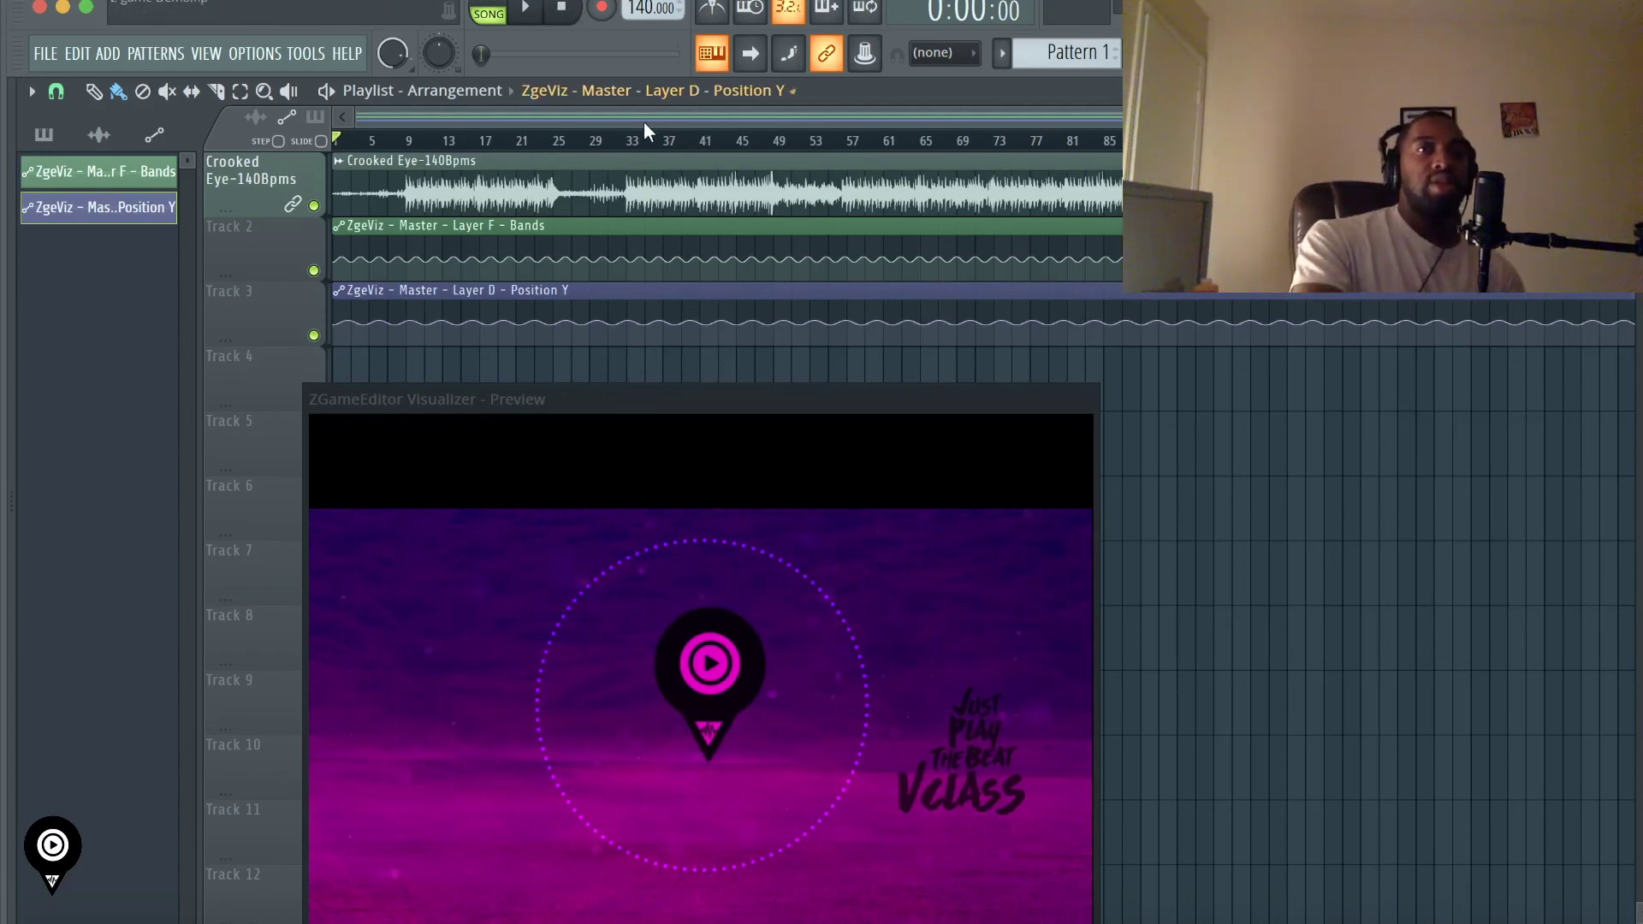
left_click(524, 12)
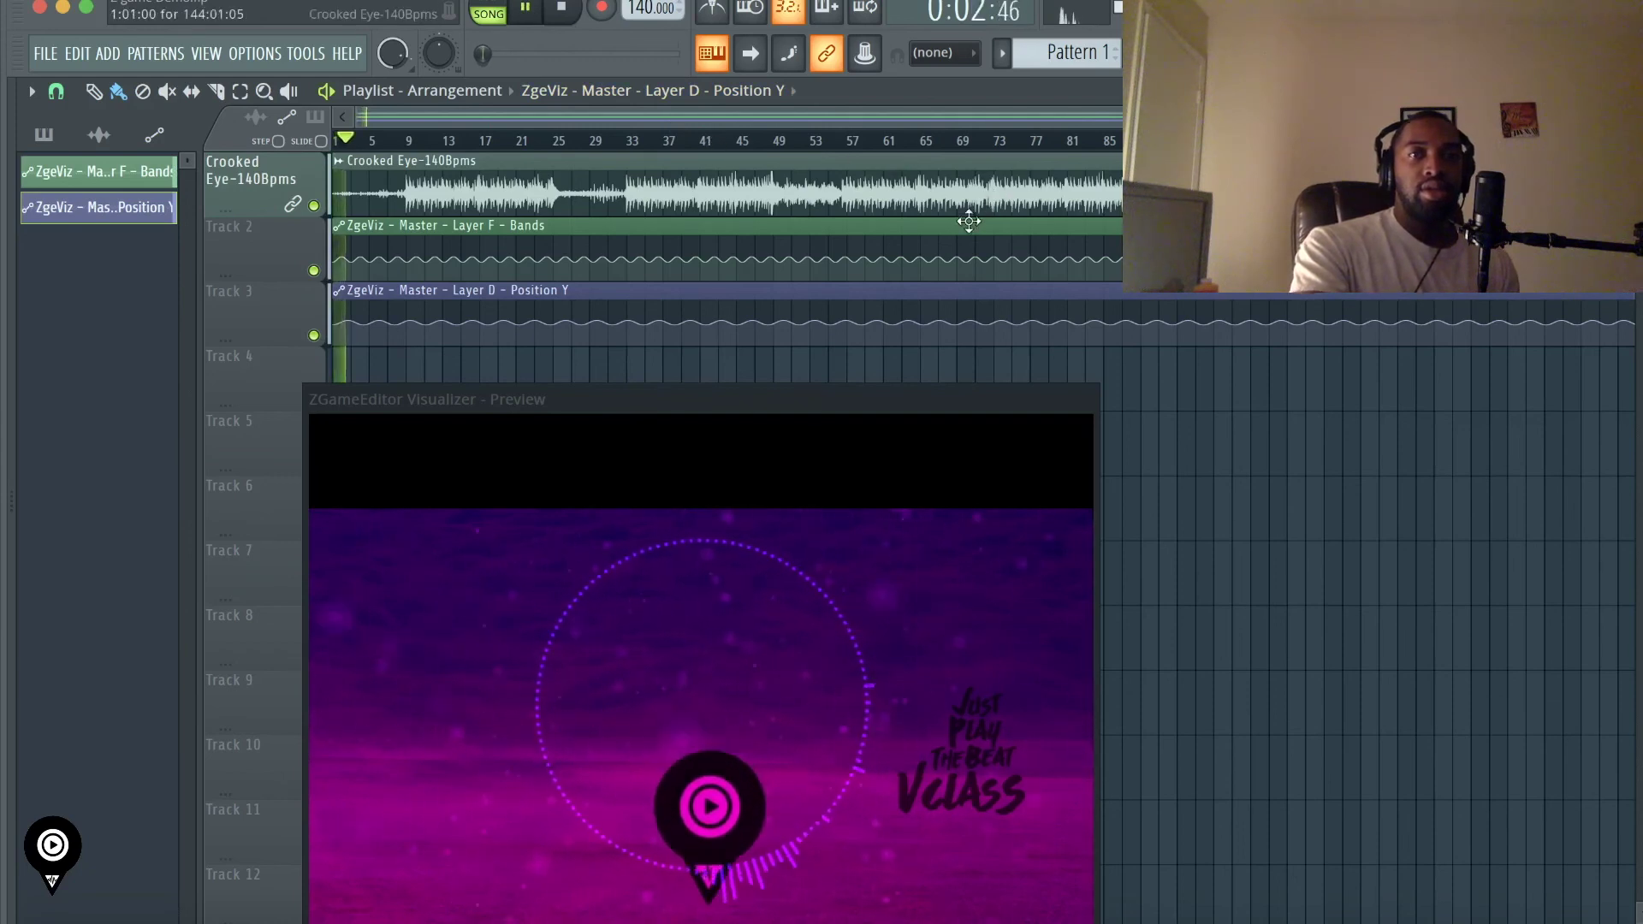
- Lower the Position Y clip's end point slightly during playback to reduce the wave's amplitude
left_click_drag(783, 115, 905, 125)
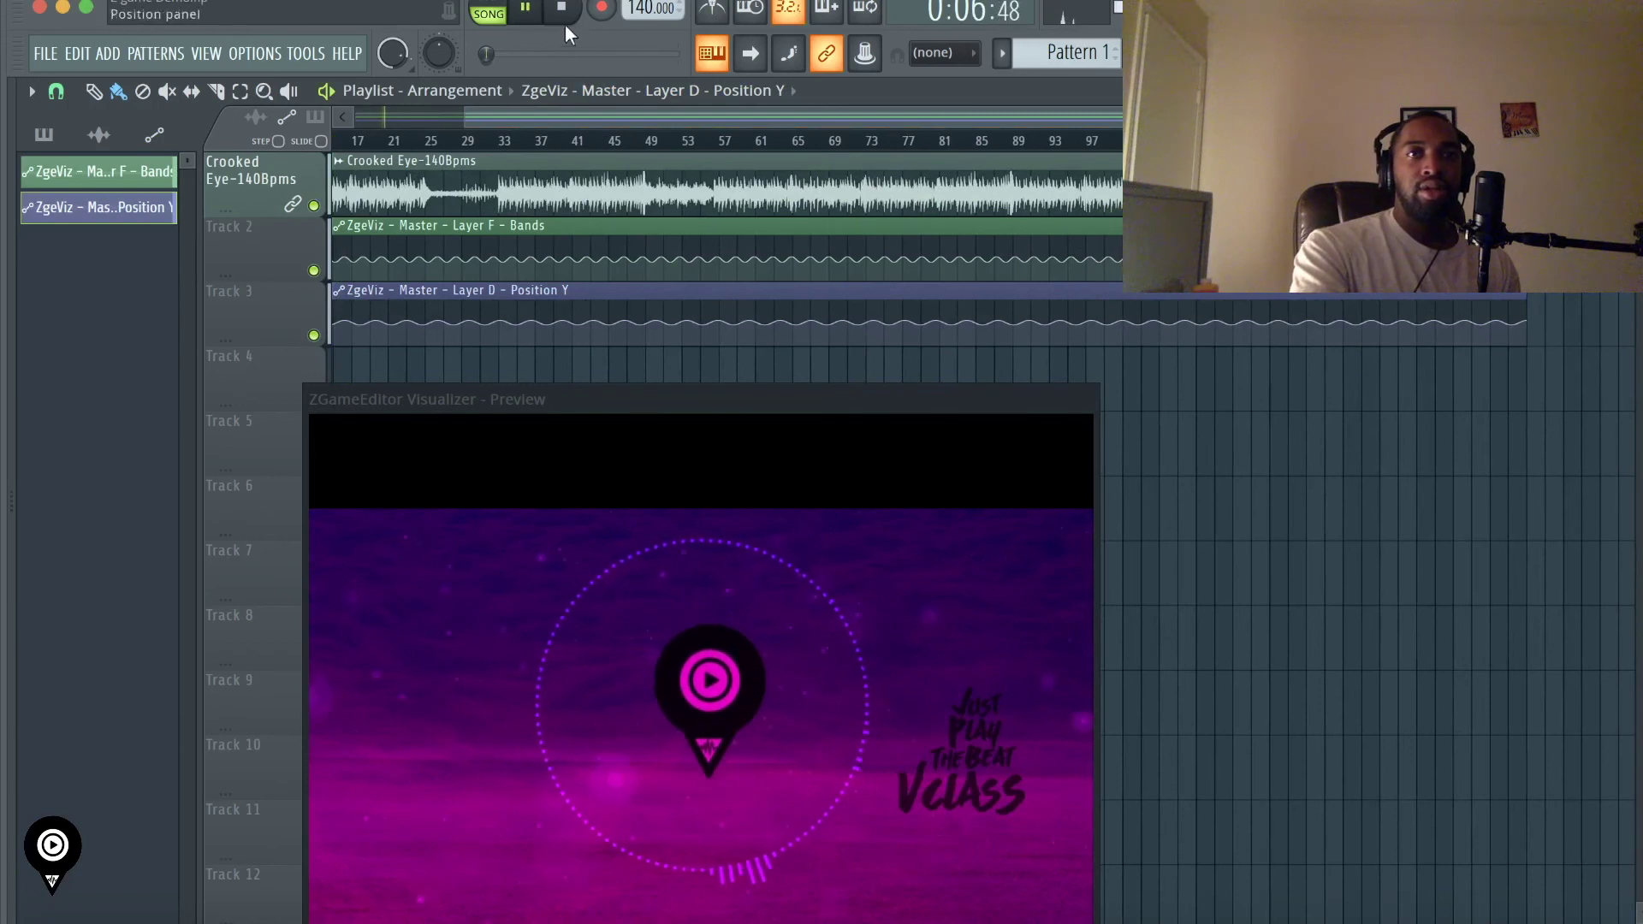
left_click_drag(1532, 323, 1533, 327)
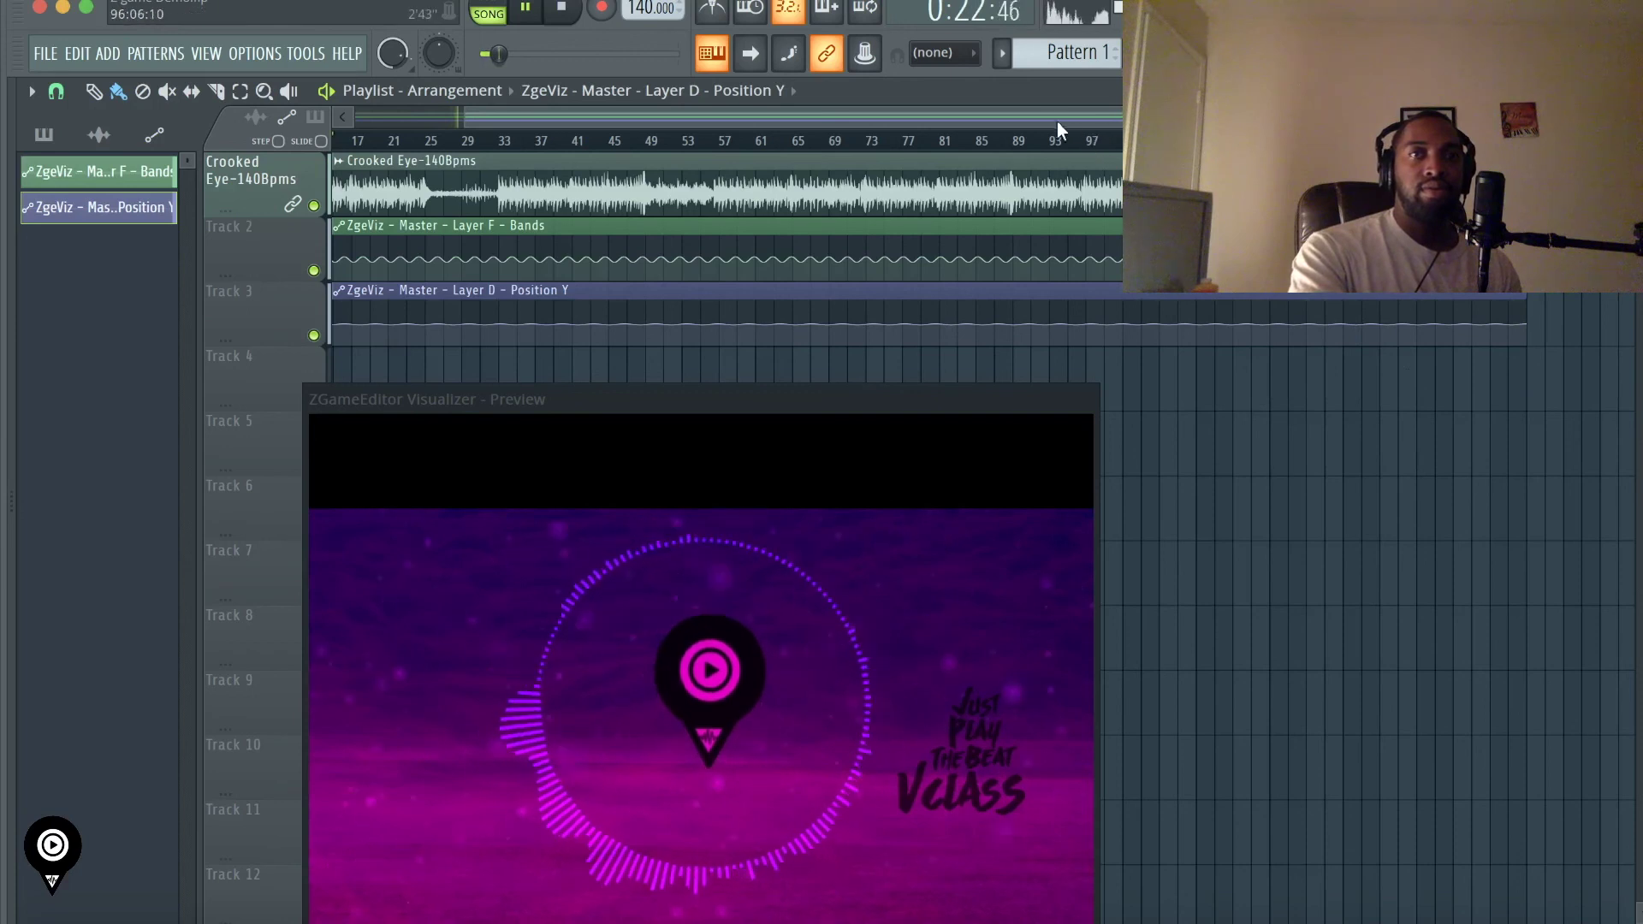
left_click_drag(1030, 117, 757, 125)
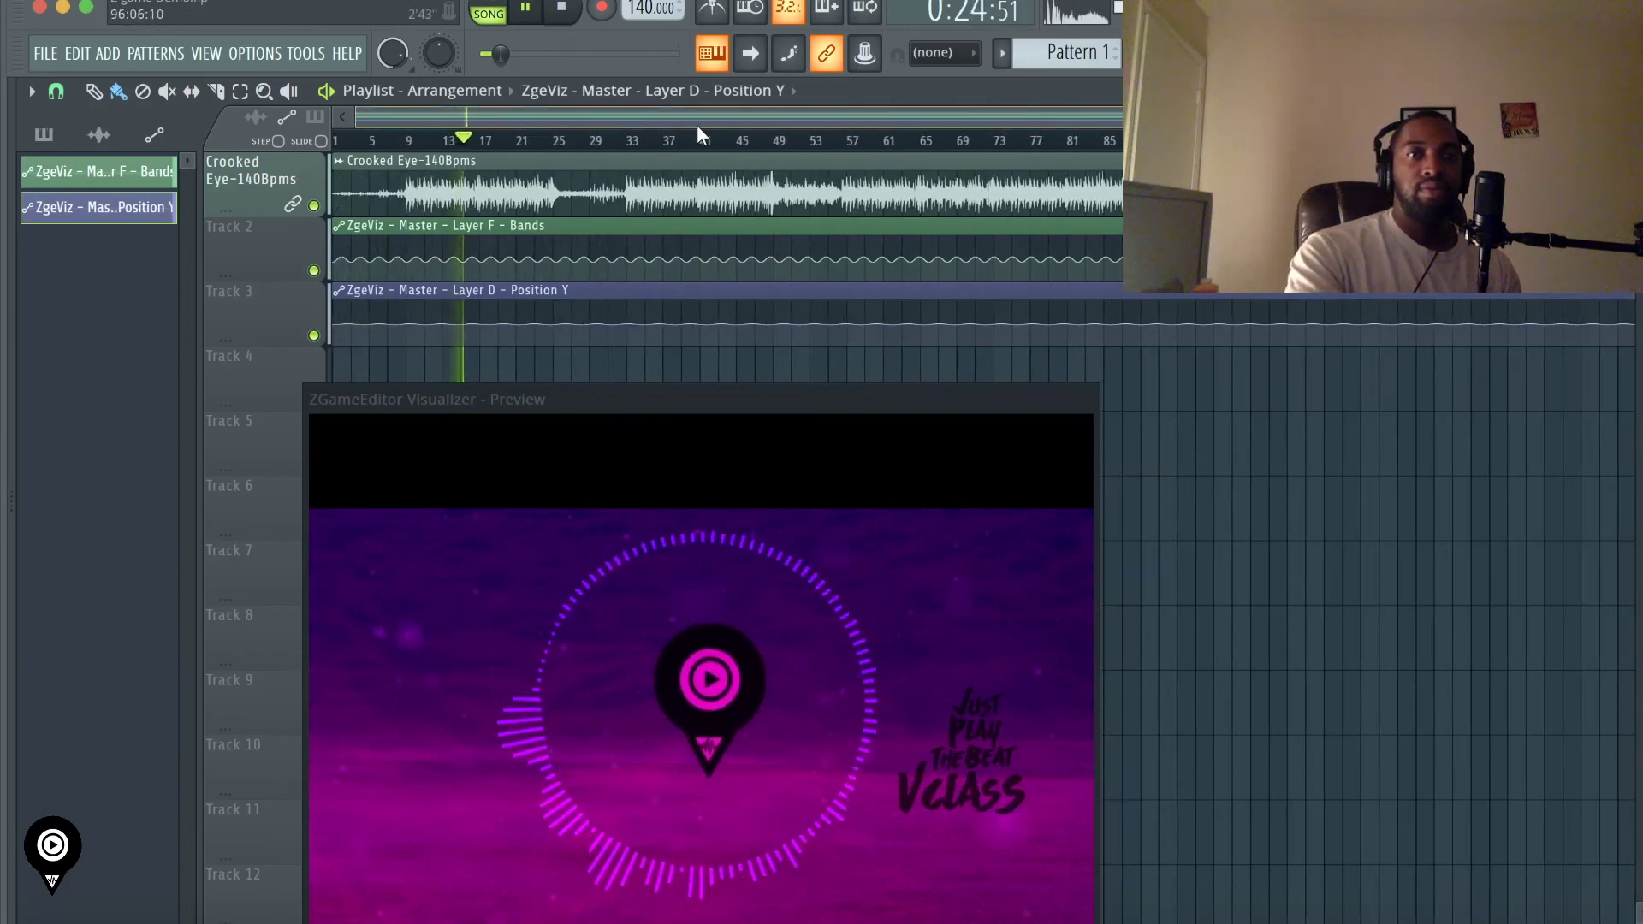